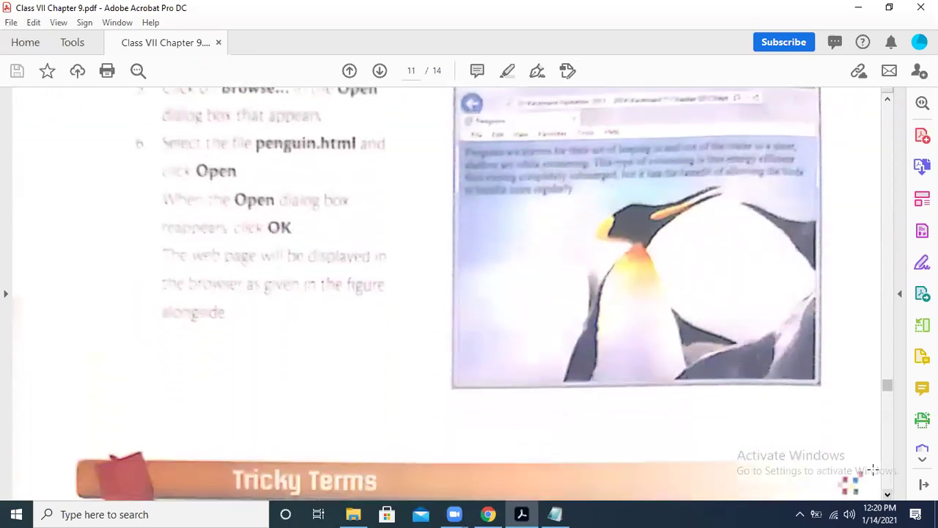
- Look over the Tricky Terms section of the chapter PDF and open the Ilmversity school portal in a new Chrome tab
scroll(875, 469, "down", 3)
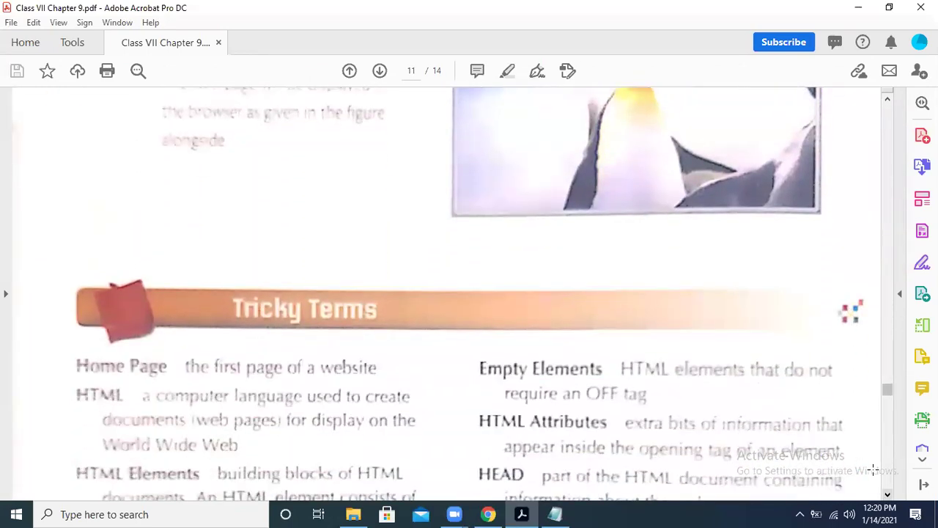
scroll(875, 469, "down", 3)
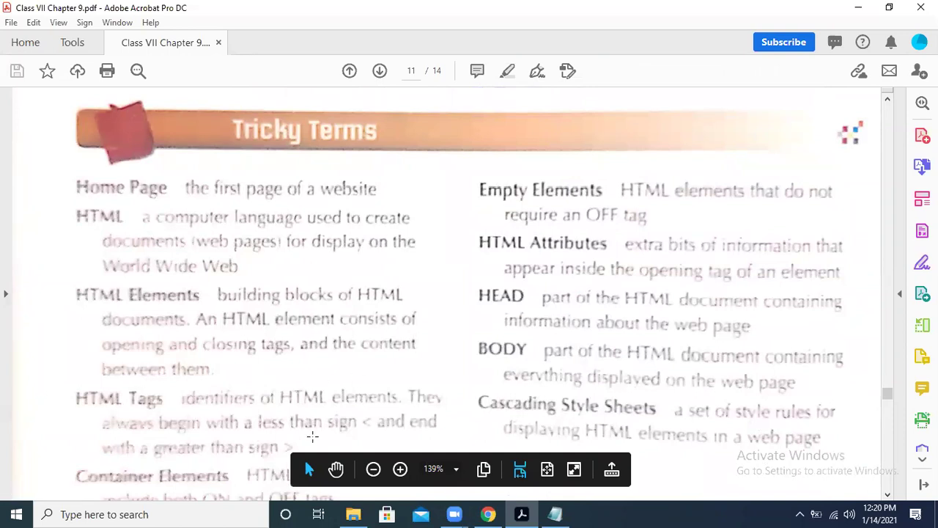
left_click(488, 513)
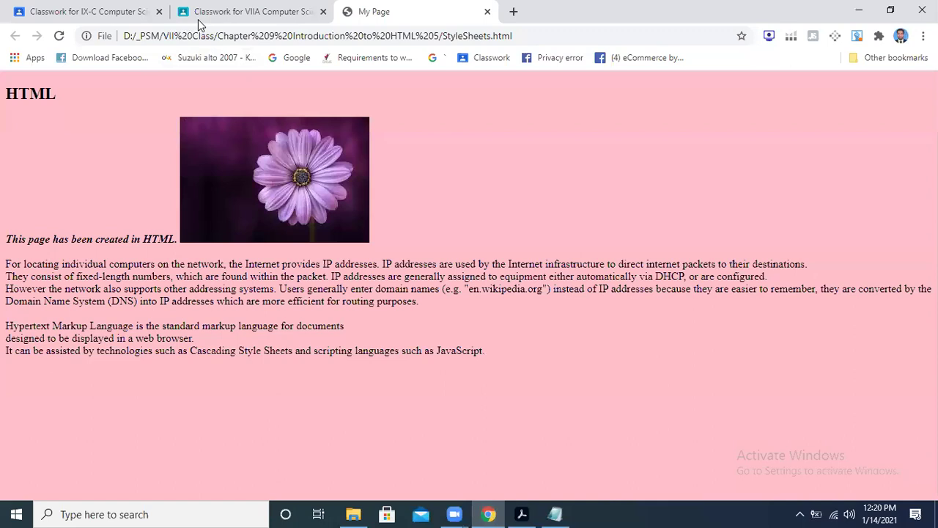
left_click(516, 12)
type("i")
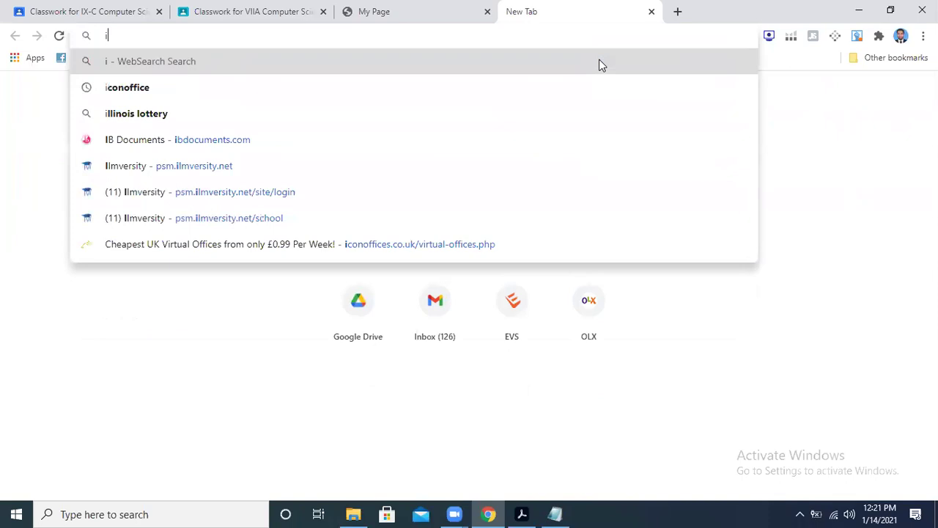
key("BackSpace")
type("ps")
key("Return")
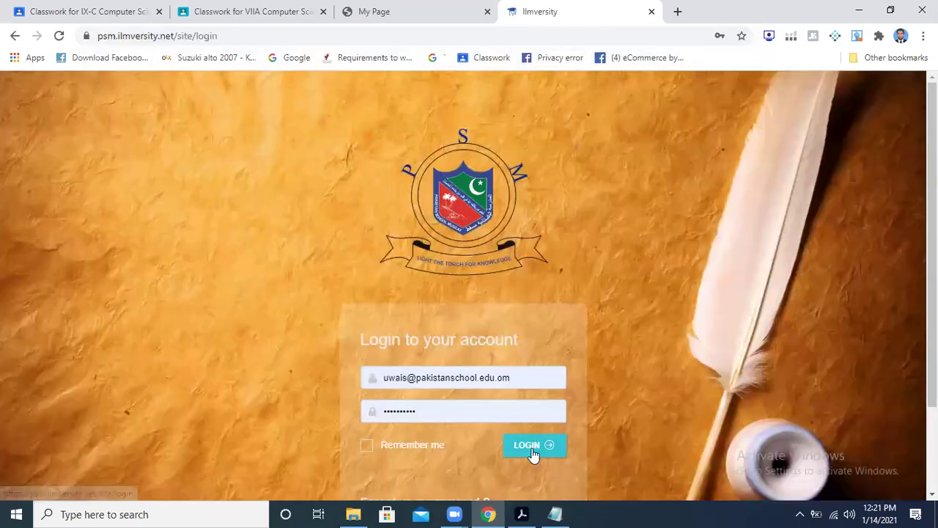
- Log in to the portal with the prefilled credentials and start a new homework in the Homework Manager
left_click(533, 452)
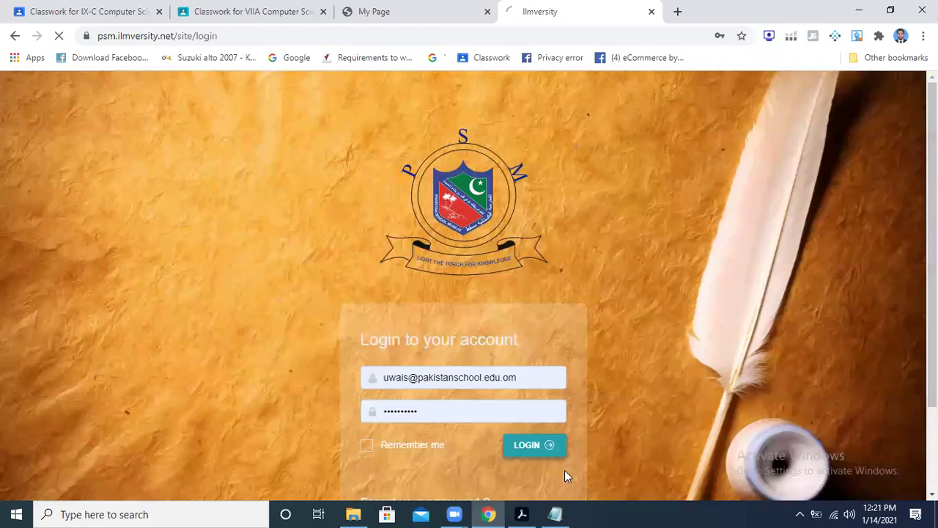
left_click(415, 10)
left_click(540, 10)
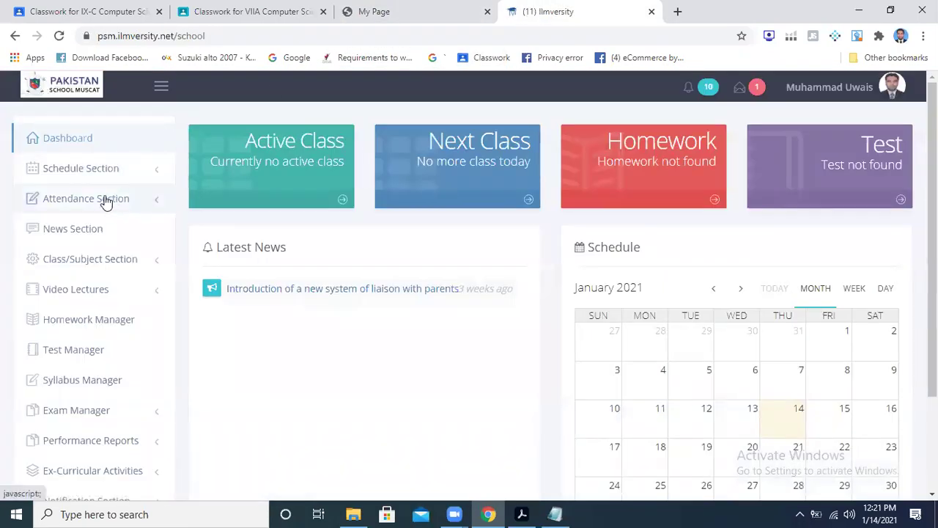
left_click(86, 323)
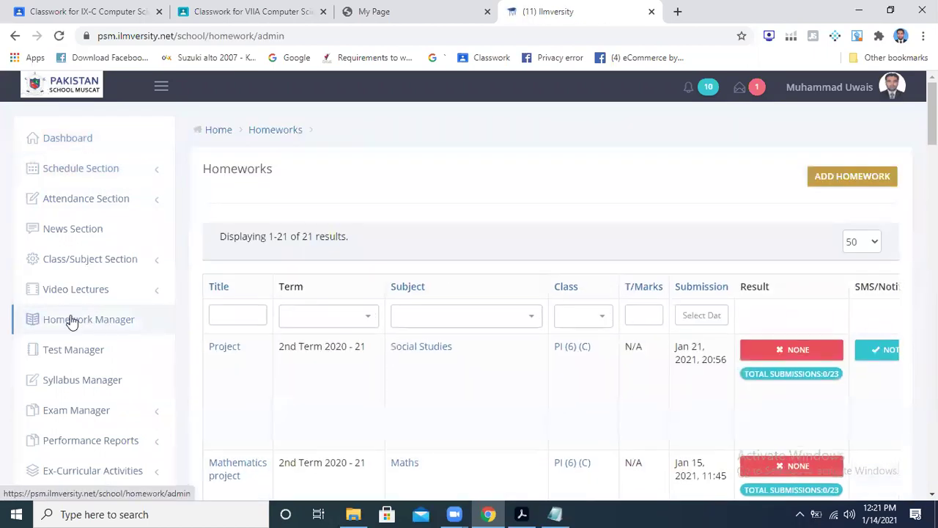
left_click(852, 176)
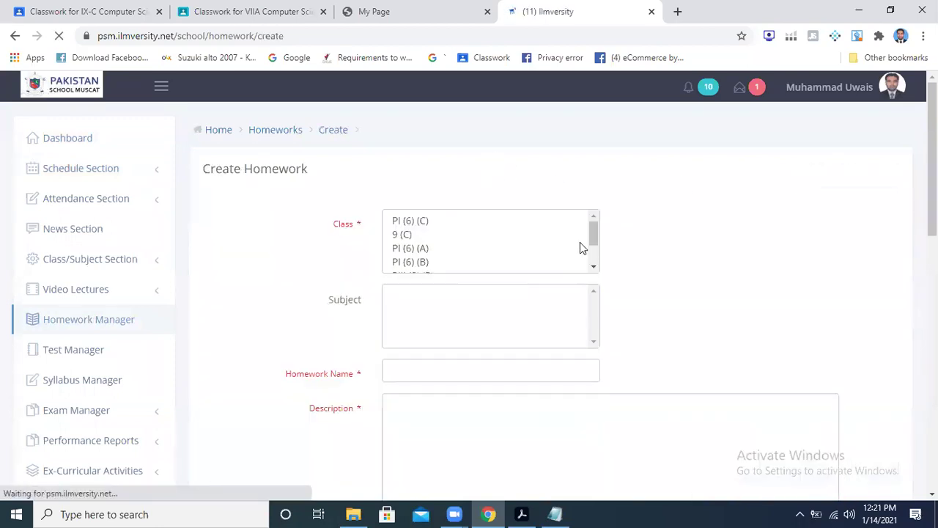
- Assign the homework to class 7 (A) with the subject Computer Sc(7 (A))
left_click(582, 227)
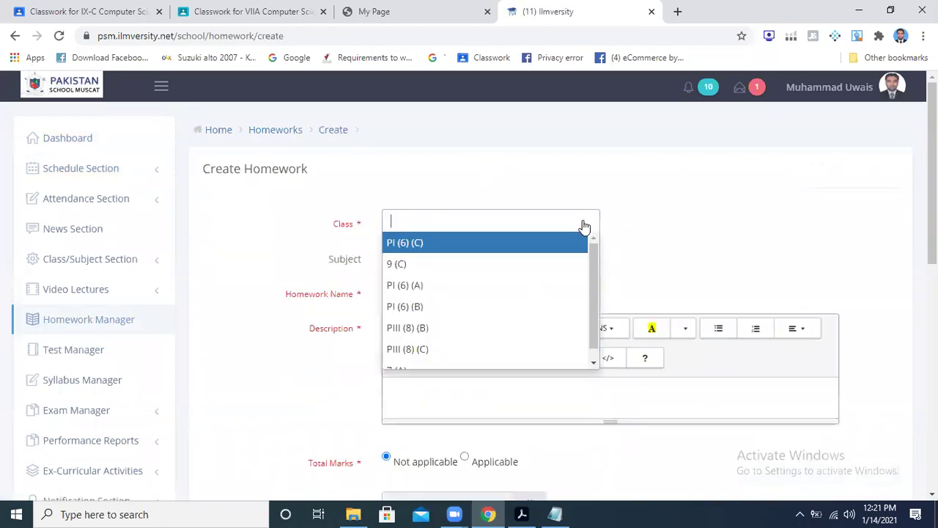
left_click_drag(592, 277, 593, 330)
left_click(525, 360)
left_click(502, 262)
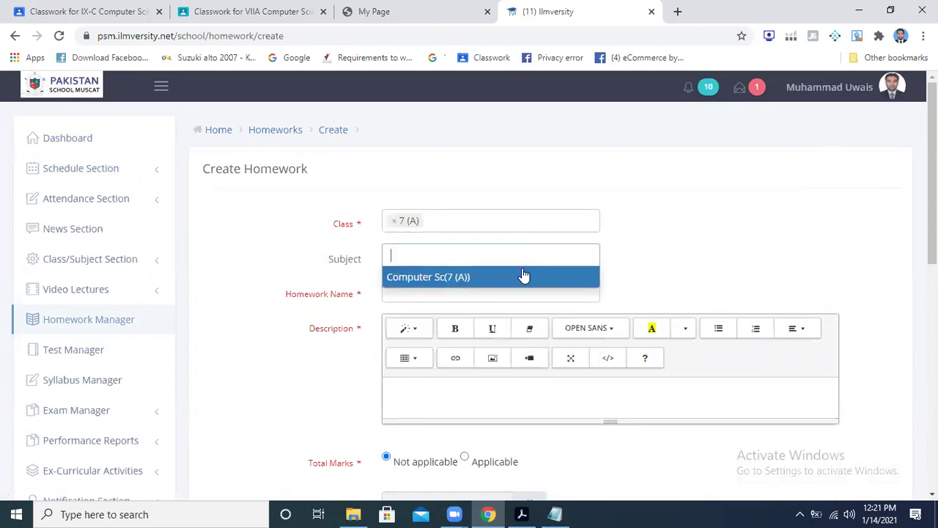
left_click(521, 274)
- Name the homework "Chapter 9 Introduction to HTML", consulting the chapter PDF for reference
left_click(483, 287)
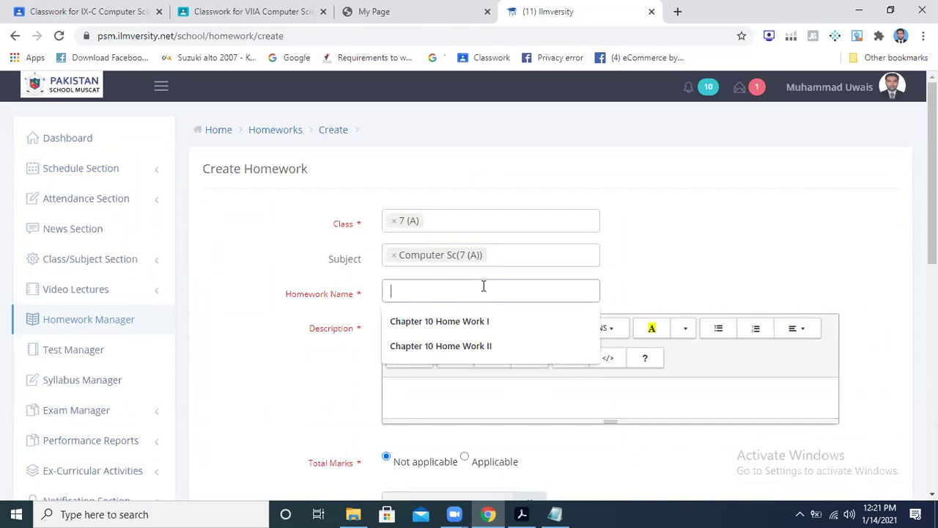
type("Chapter 9")
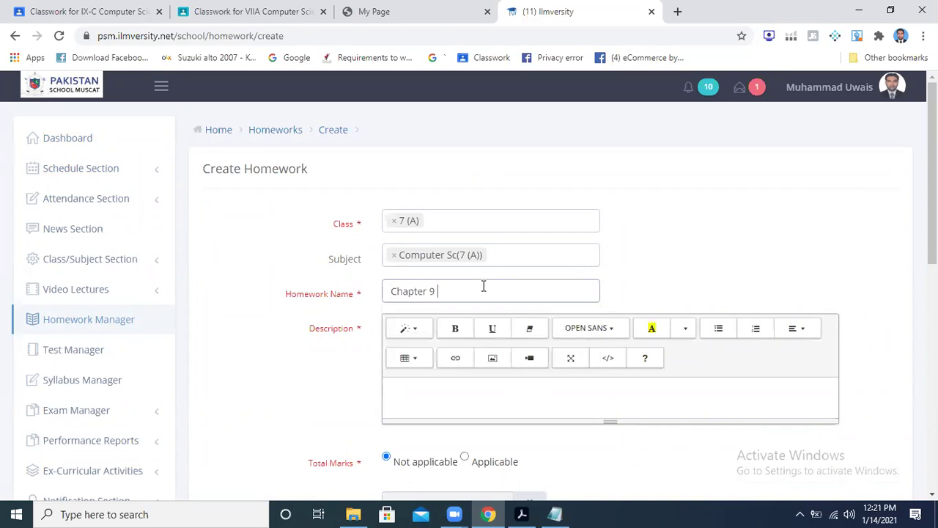
left_click(517, 513)
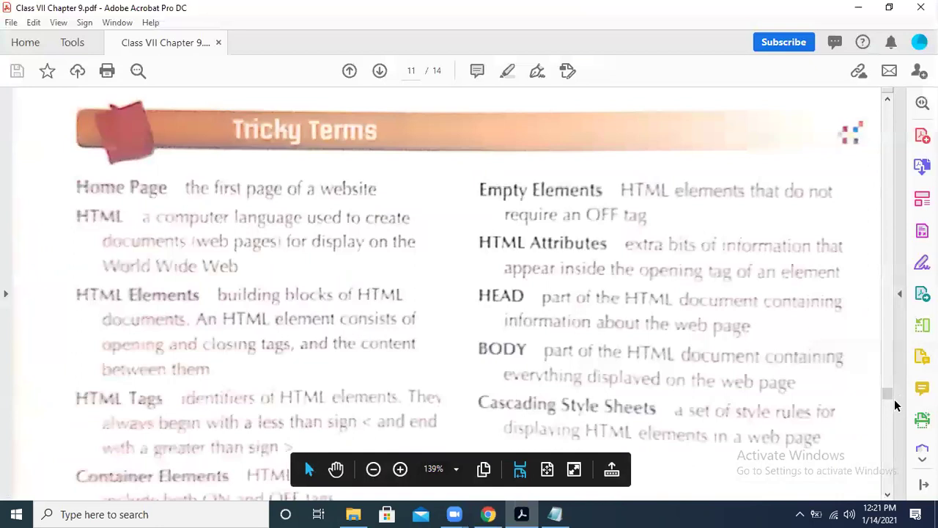
mouse_move(887, 394)
left_mouse_down()
mouse_move(874, 90)
mouse_move(894, 416)
mouse_move(895, 391)
left_mouse_up()
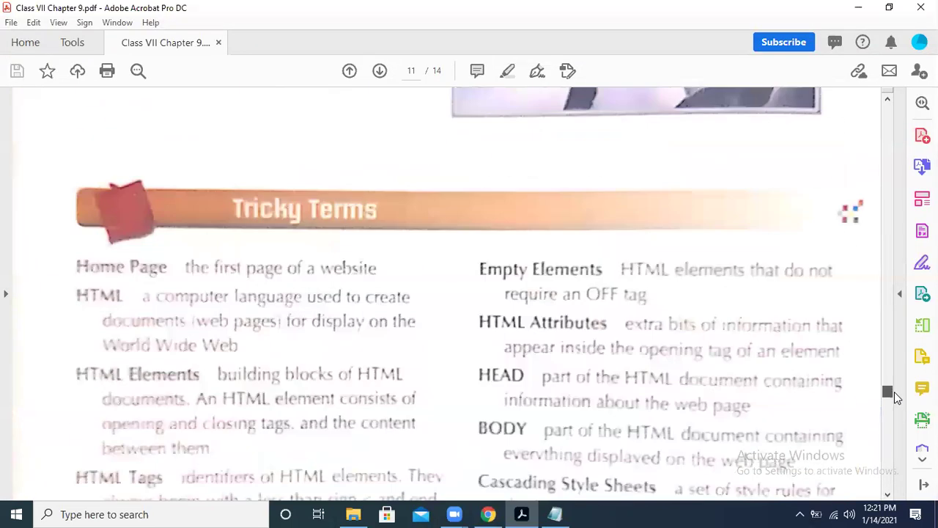
key("alt+Tab")
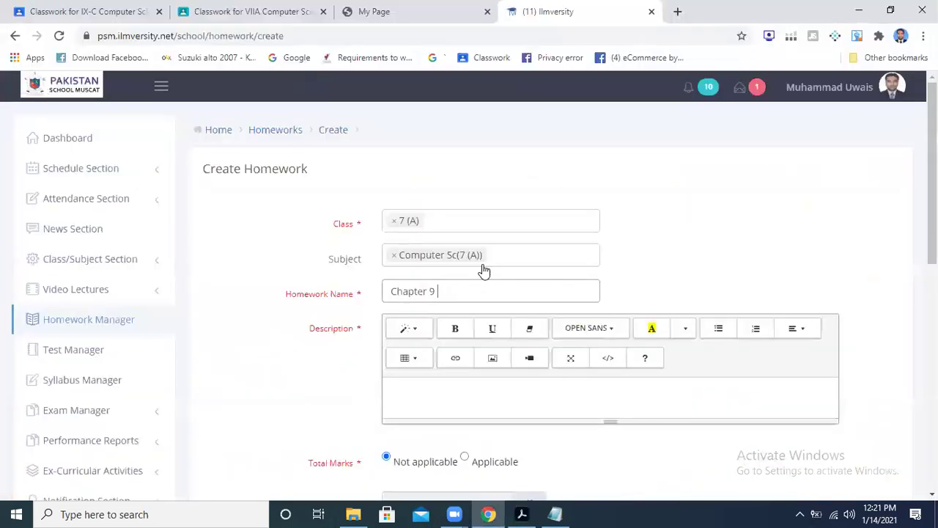
type("Introuoduction to HT")
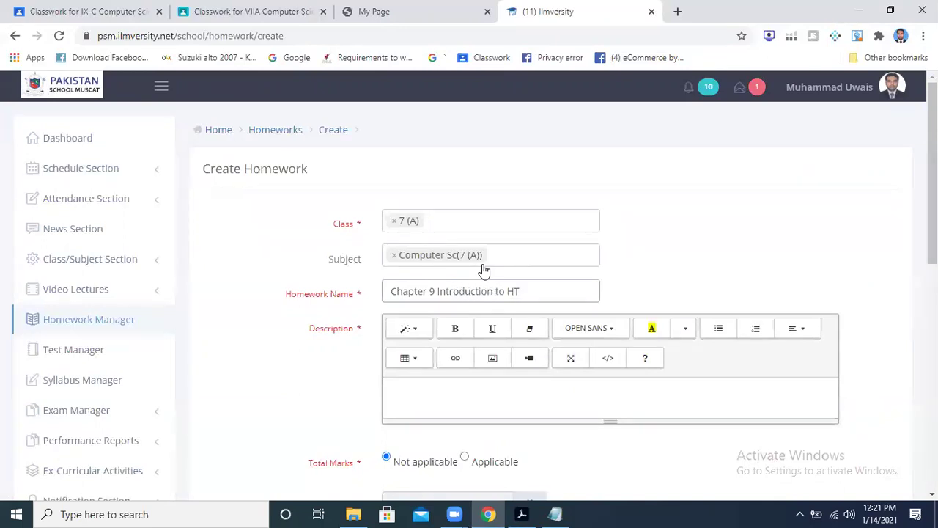
type("ML")
- Enter "Write down the following work in your notebooks" as the first line of the homework description
left_click(496, 385)
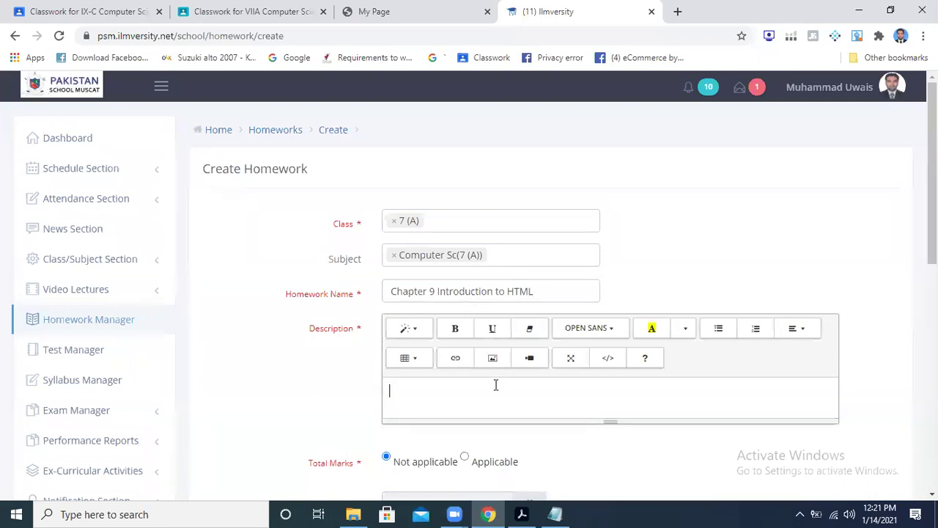
type("Write down the follow")
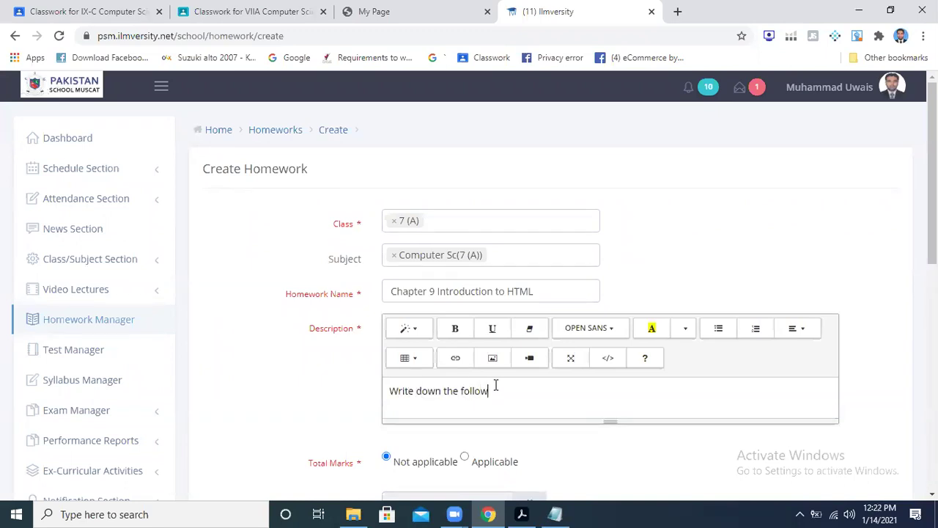
type("in work in your noteboo")
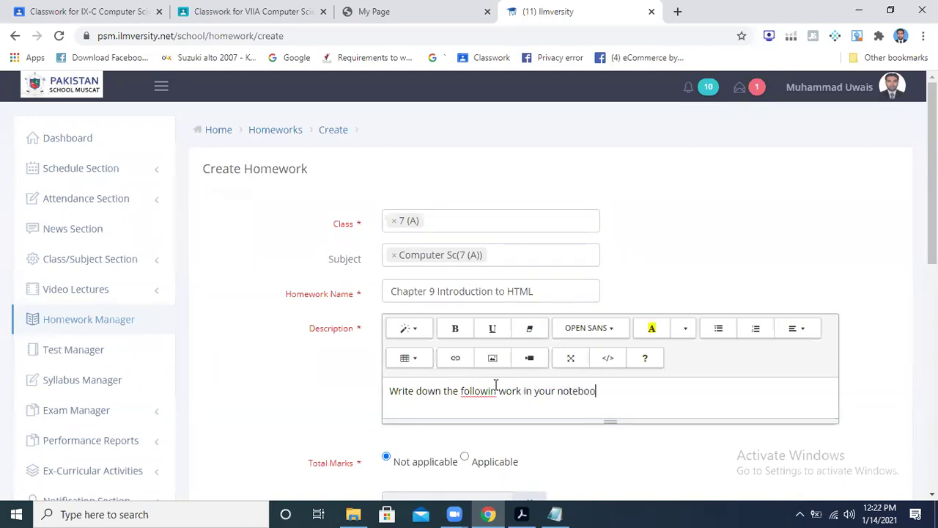
type("ks")
key("Return")
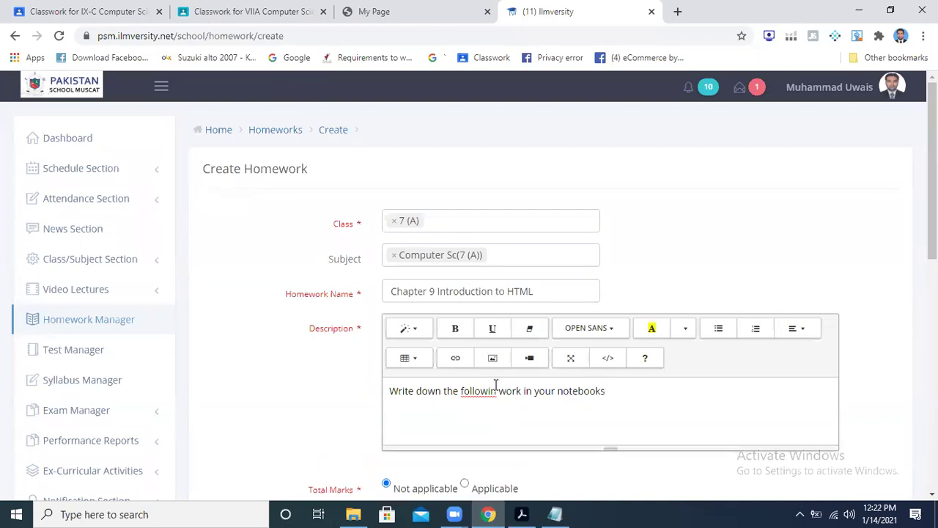
type("g")
- Add the line "Define the following term." below the opening sentence of the description
left_click(455, 406)
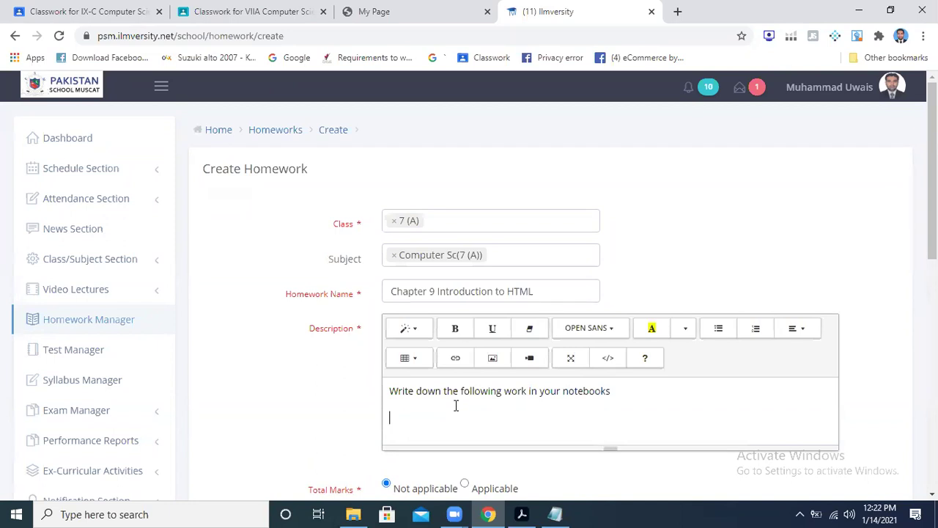
type("Define the followign ter")
key("BackSpace")
key("BackSpace")
key("BackSpace")
key("BackSpace")
key("BackSpace")
key("BackSpace")
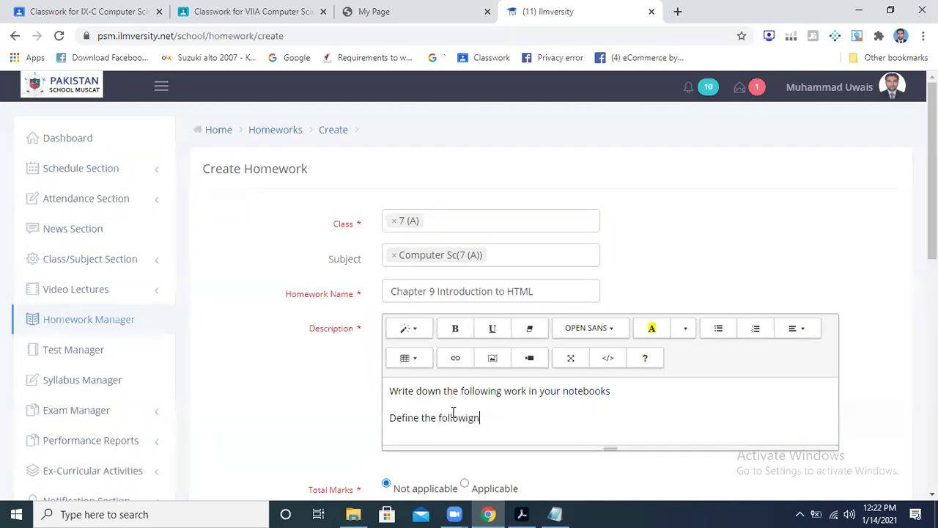
type("ng term.")
key("Return")
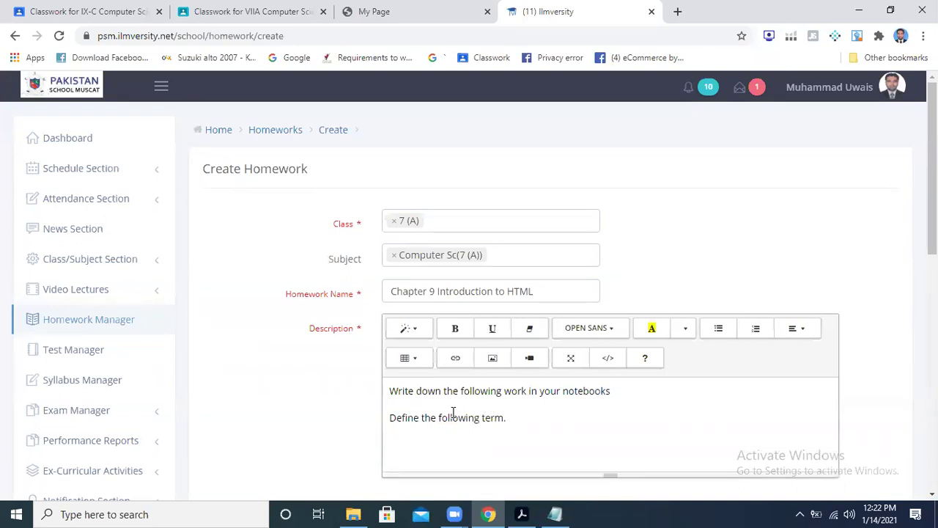
- List three terms from the PDF's Tricky Terms section in the description: "a. Home Page", "b. HTML Tags" and "c. HTML attributes"
key("alt+Tab")
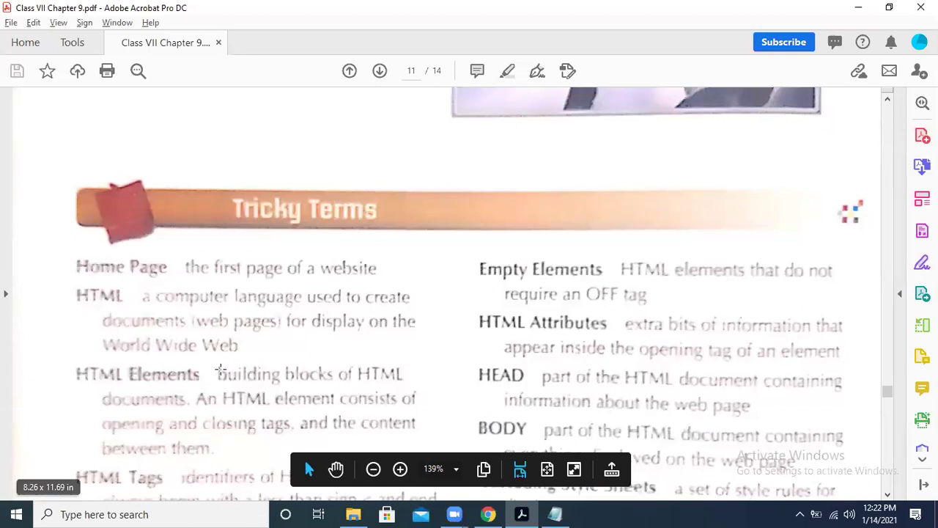
scroll(220, 370, "up", 1)
scroll(220, 366, "down", 5)
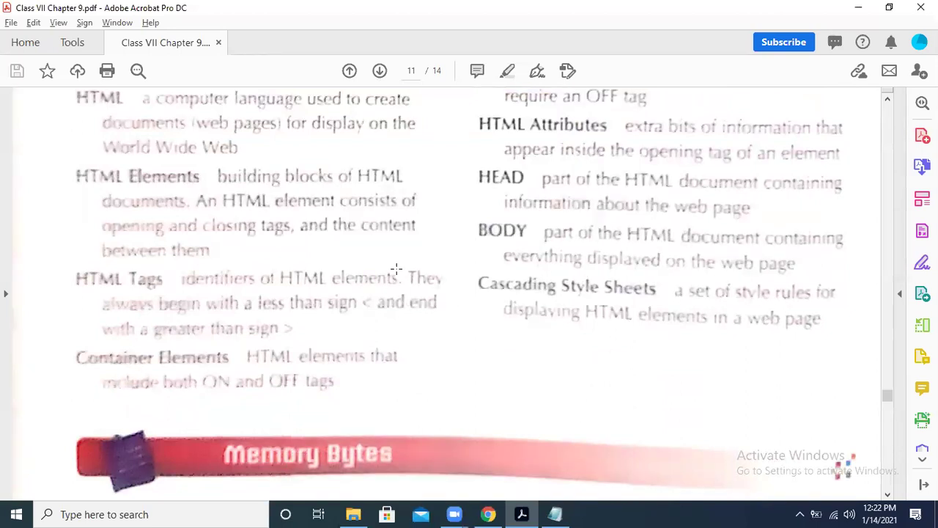
key("alt+Tab")
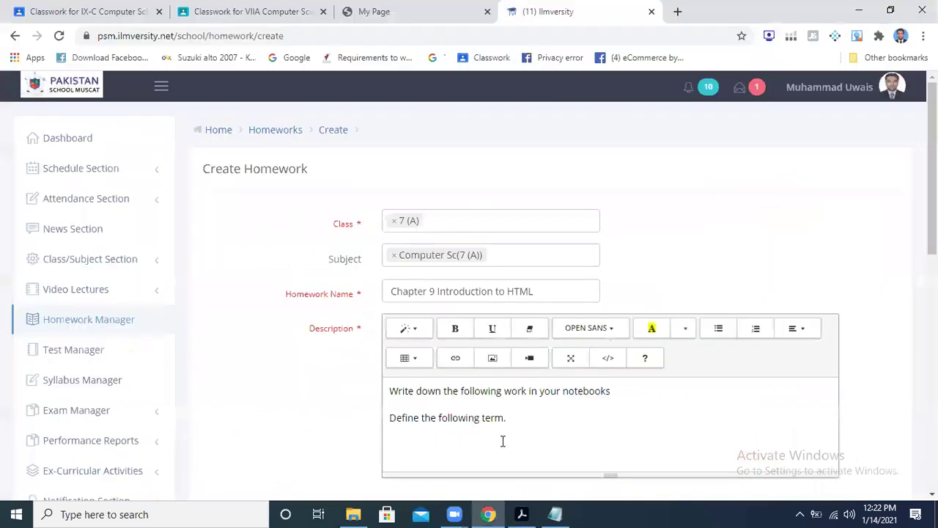
type("a. Home Page")
key("Return")
type("b. H")
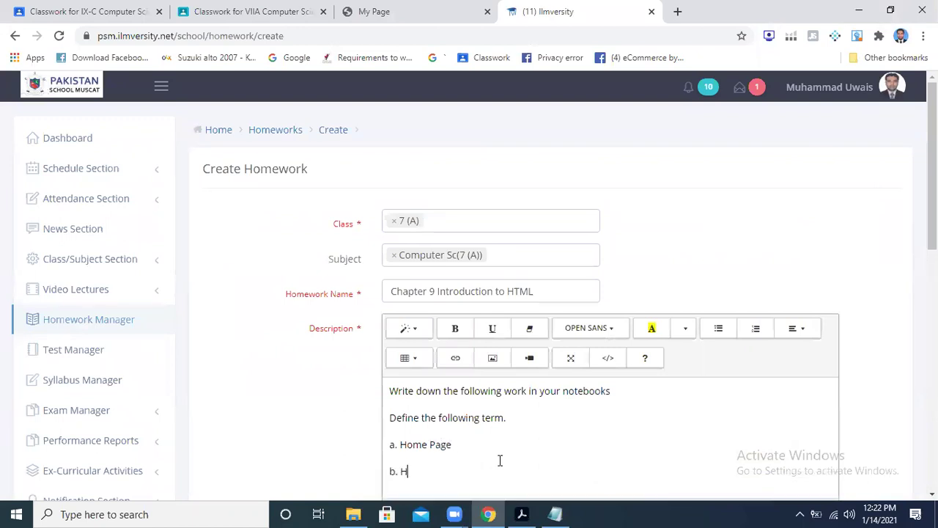
type("TML Tags")
key("Return")
type("H")
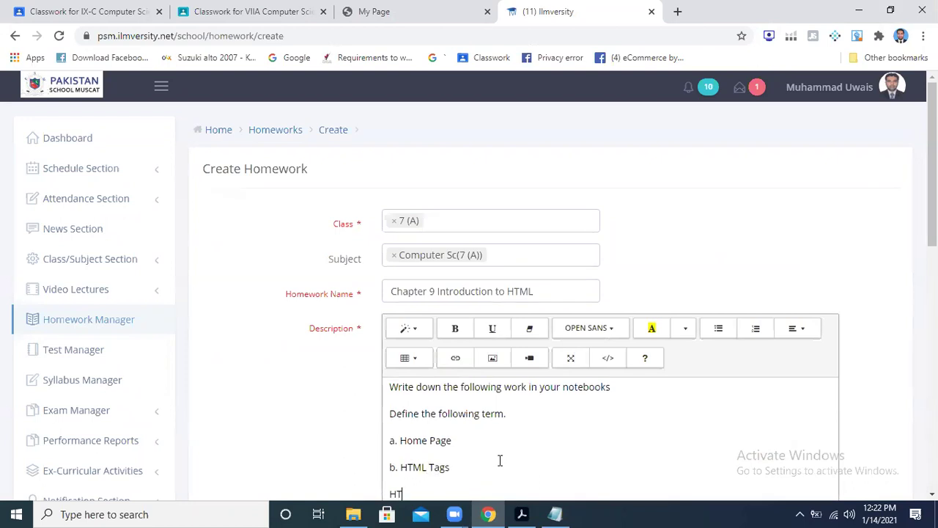
type("T")
key("BackSpace")
key("BackSpace")
type("c. HTML attributes")
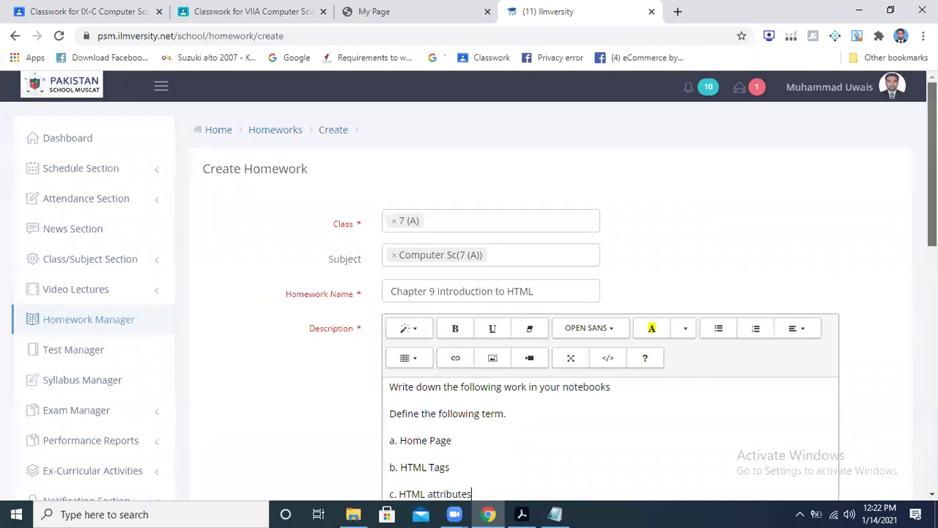
- Set the homework's submission date to 2021-01-15 and allow late homework submission
scroll(469, 293, "down", 3)
scroll(862, 363, "down", 4)
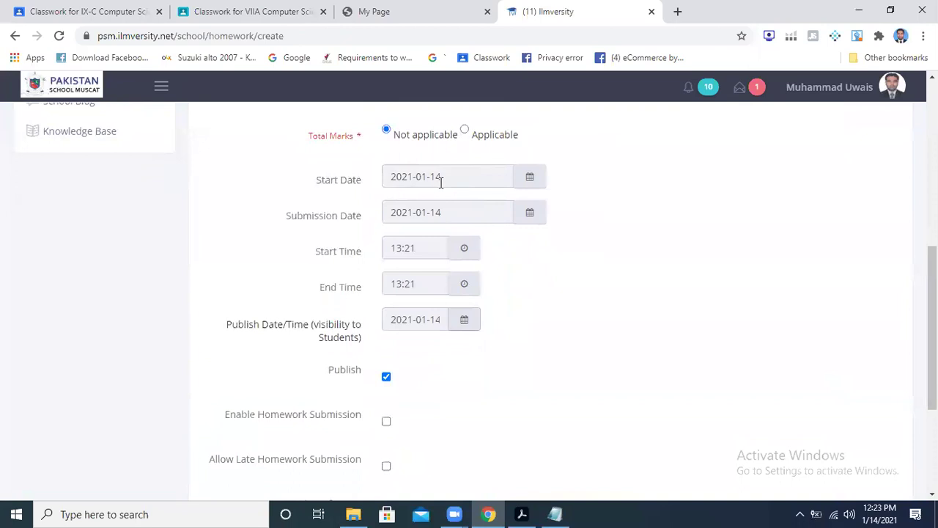
left_click(455, 213)
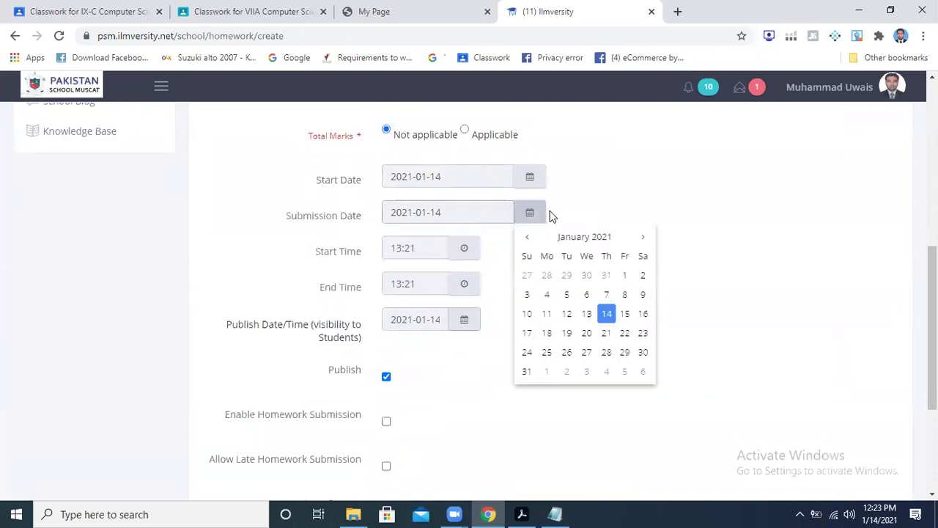
left_click(625, 314)
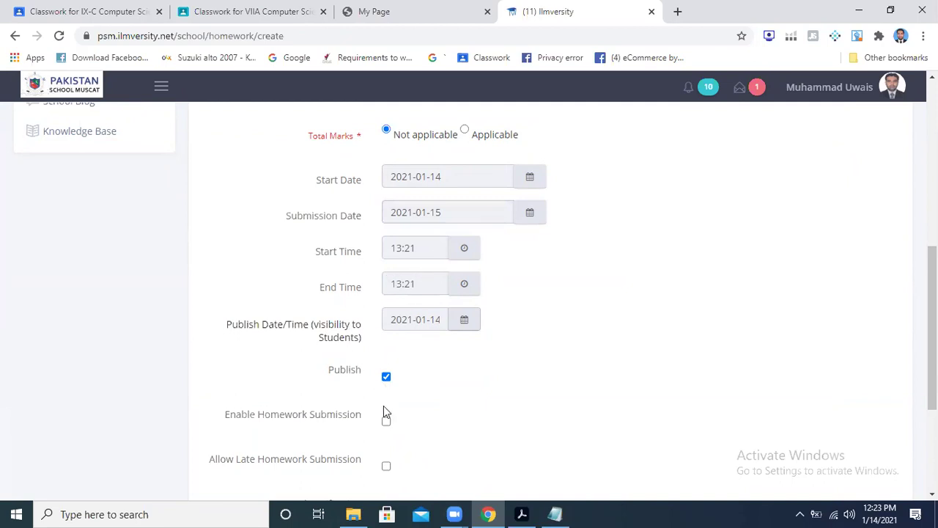
scroll(710, 391, "down", 1)
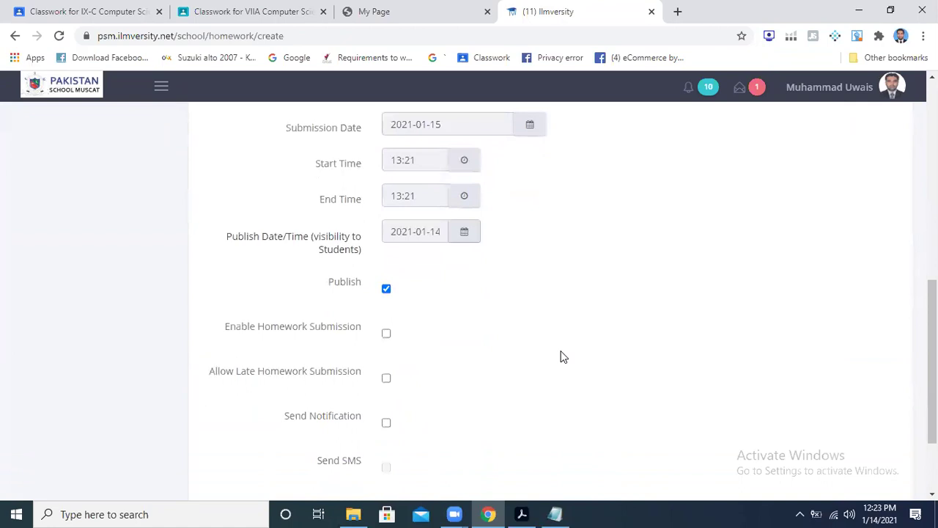
left_click(386, 378)
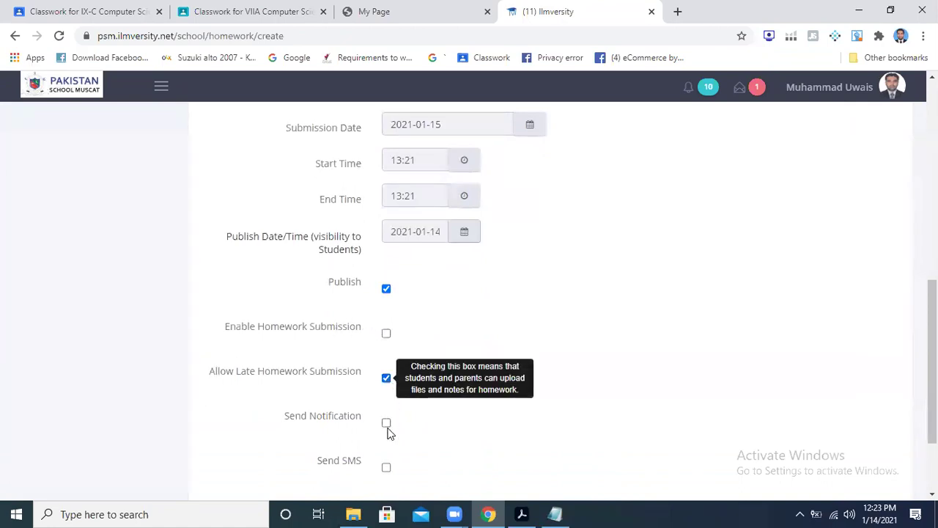
- Turn on notification sending and homework submission for the Chapter 9 assignment, and save the homework
left_click(387, 423)
left_click(386, 334)
scroll(387, 334, "down", 2)
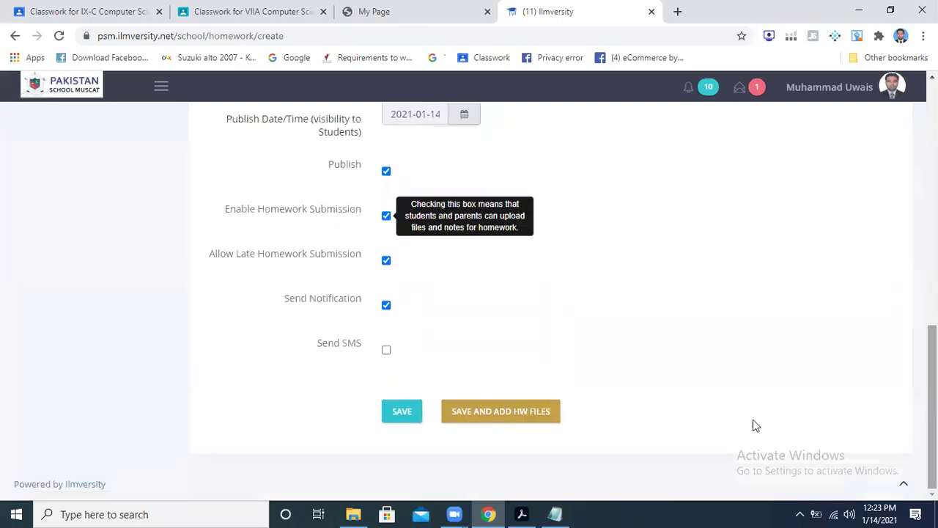
left_click(406, 411)
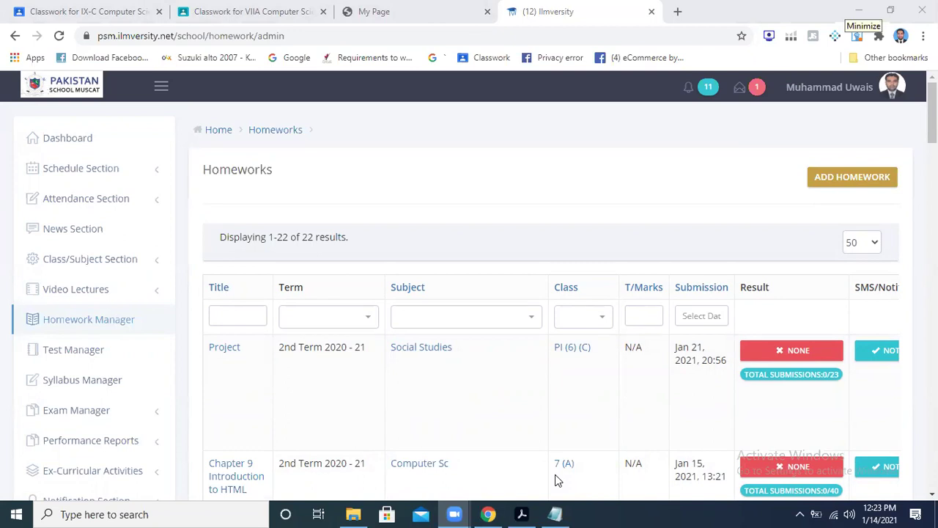
- Switch to the Class VII Chapter 9 PDF and read from Memory Bytes through the exercises to the In the Lab questions on page 14
left_click(848, 13)
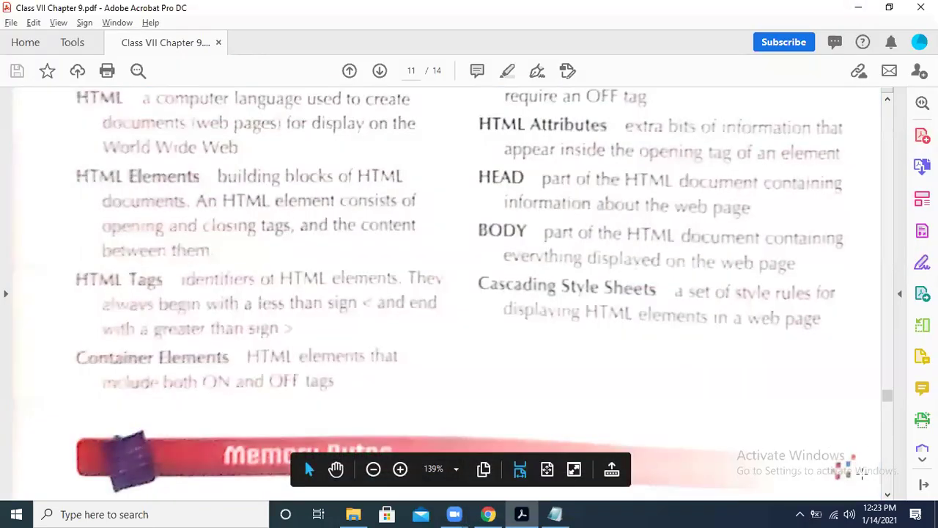
scroll(863, 474, "down", 5)
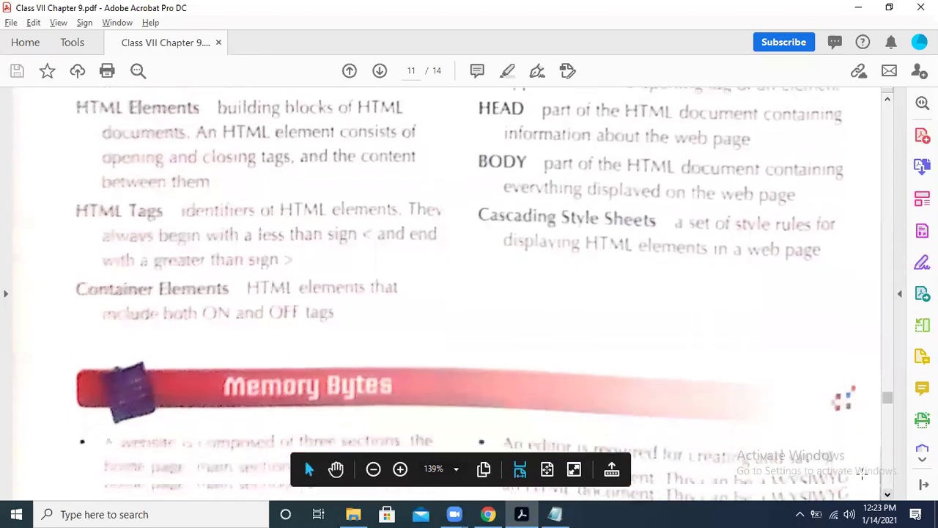
scroll(863, 474, "down", 6)
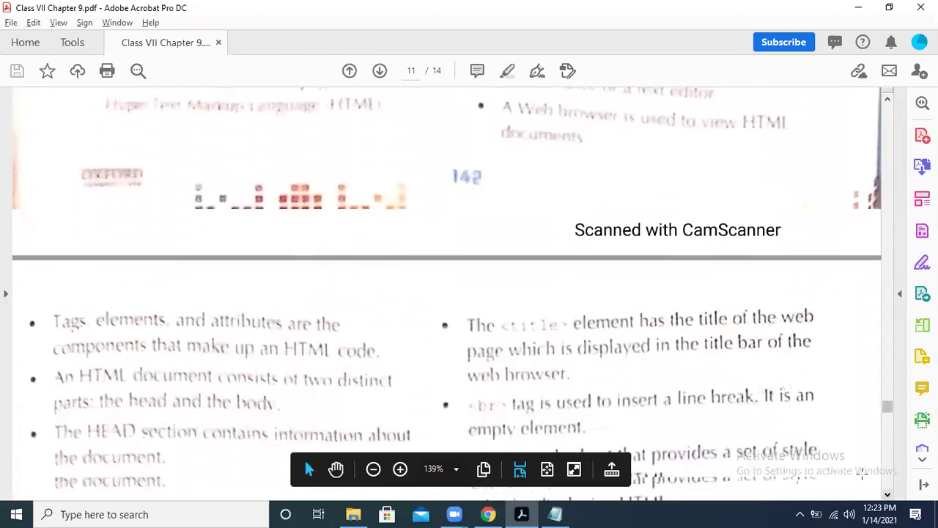
scroll(863, 474, "down", 6)
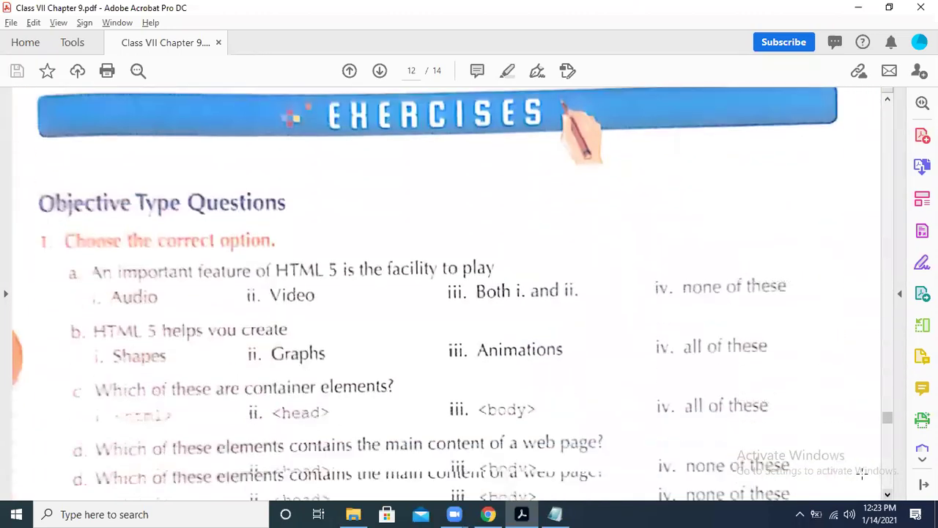
scroll(863, 473, "down", 10)
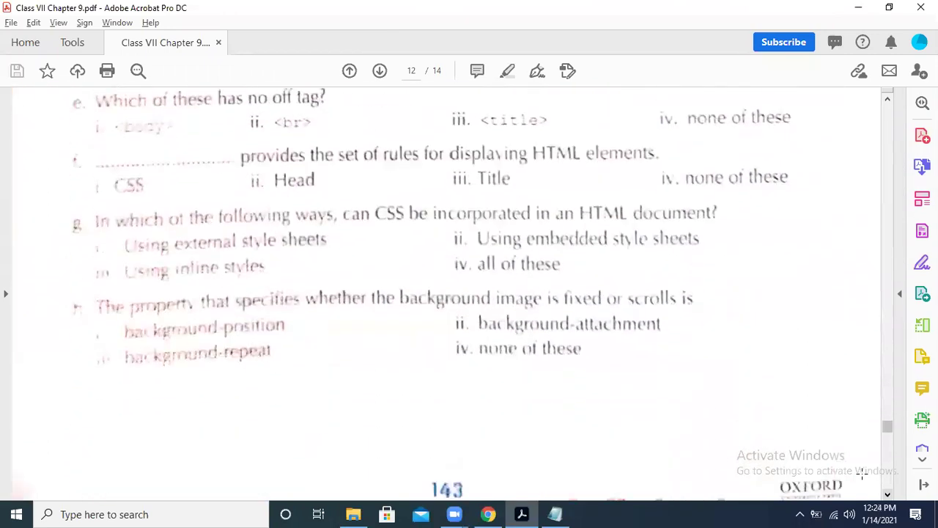
scroll(863, 473, "down", 10)
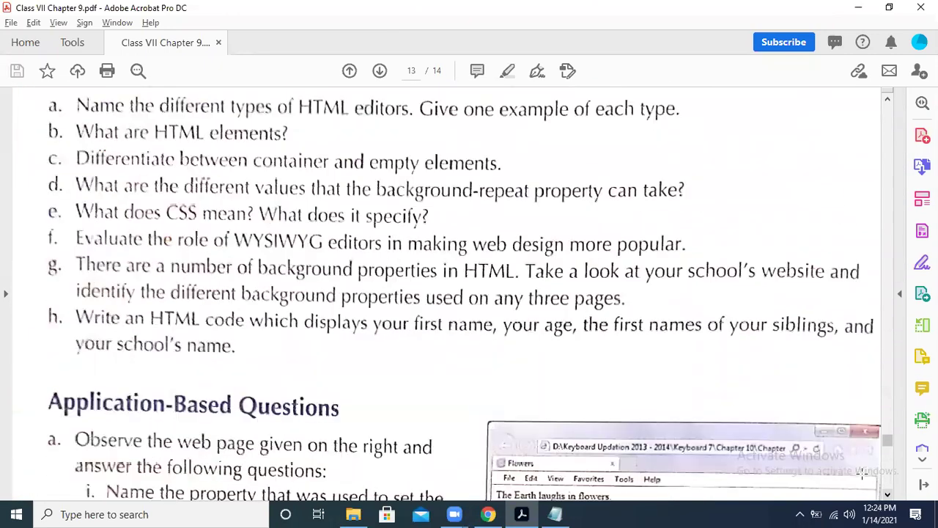
scroll(863, 473, "down", 10)
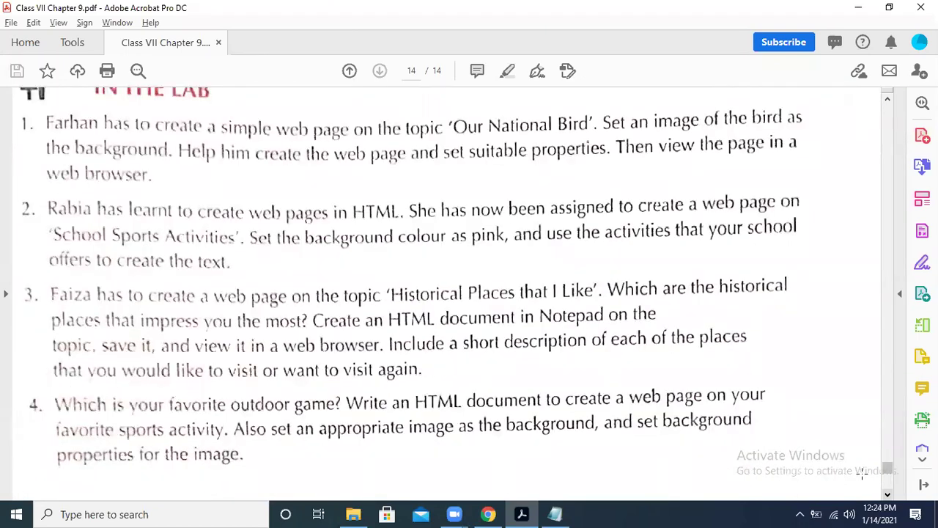
left_click(888, 103)
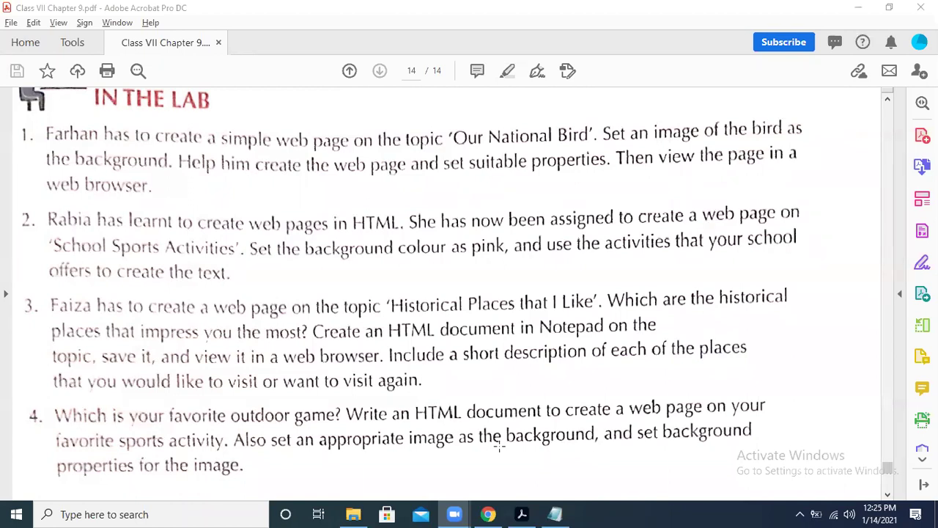
mouse_move(489, 473)
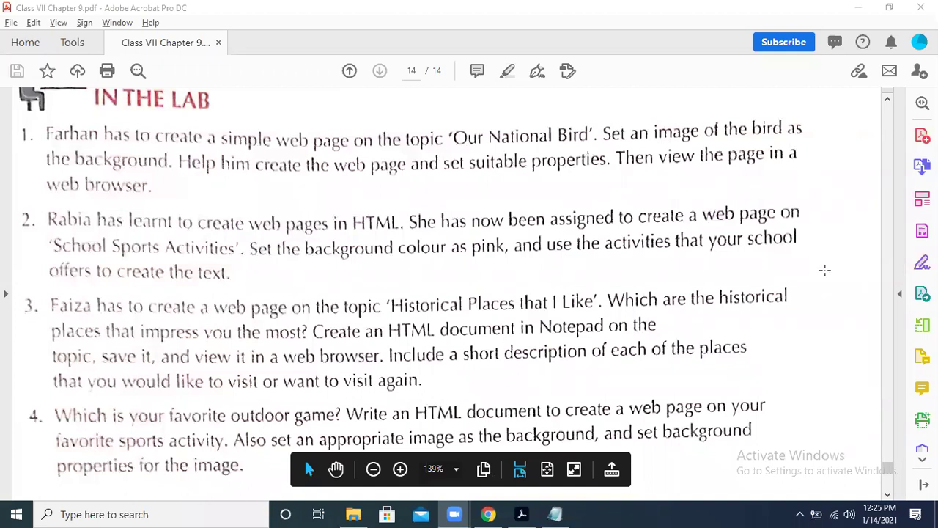
- Look back through the PDF's exercises, Memory Bytes and Tricky Terms to the Background Properties section
scroll(887, 107, "up", 15)
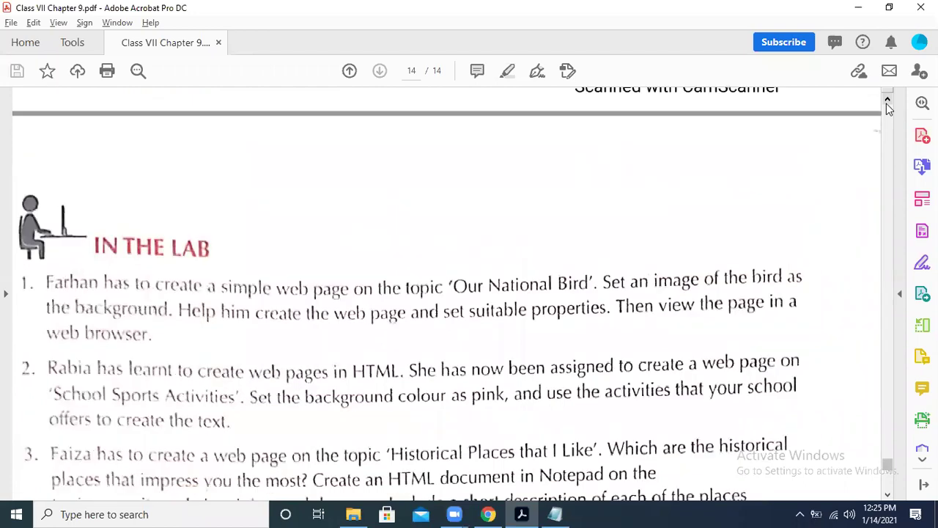
scroll(888, 106, "up", 15)
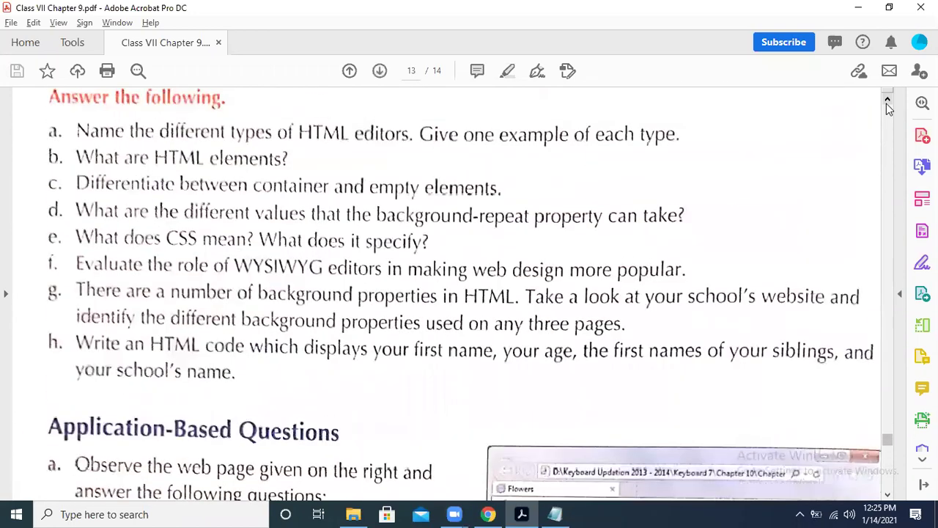
scroll(888, 106, "up", 15)
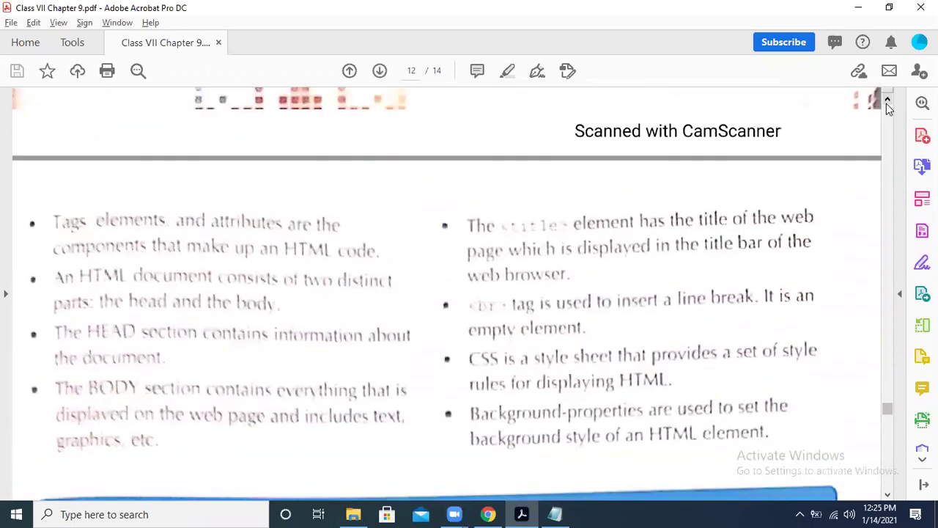
scroll(887, 106, "up", 10)
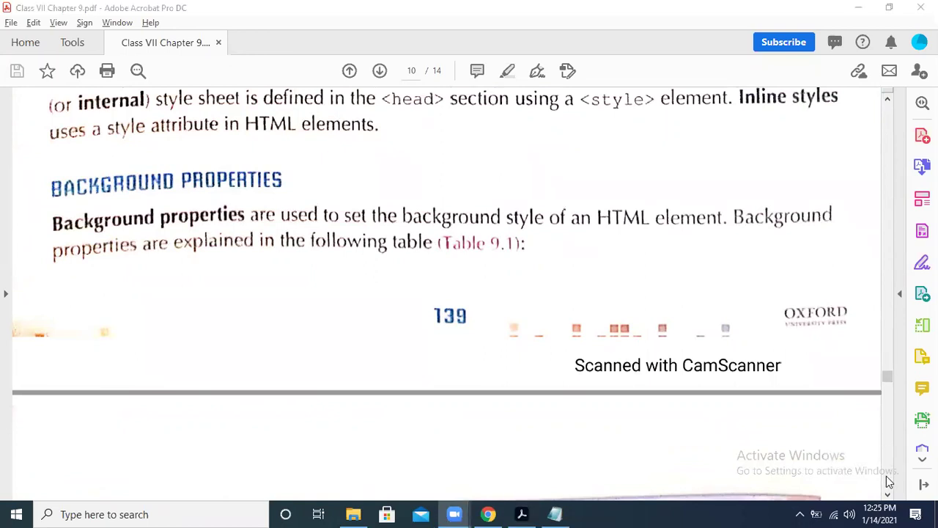
scroll(889, 482, "down", 10)
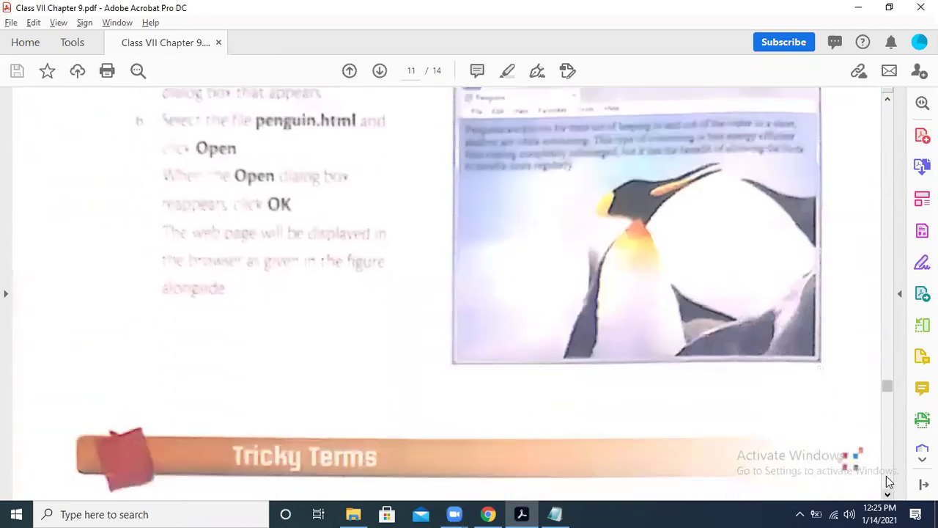
scroll(888, 482, "down", 10)
scroll(889, 482, "down", 8)
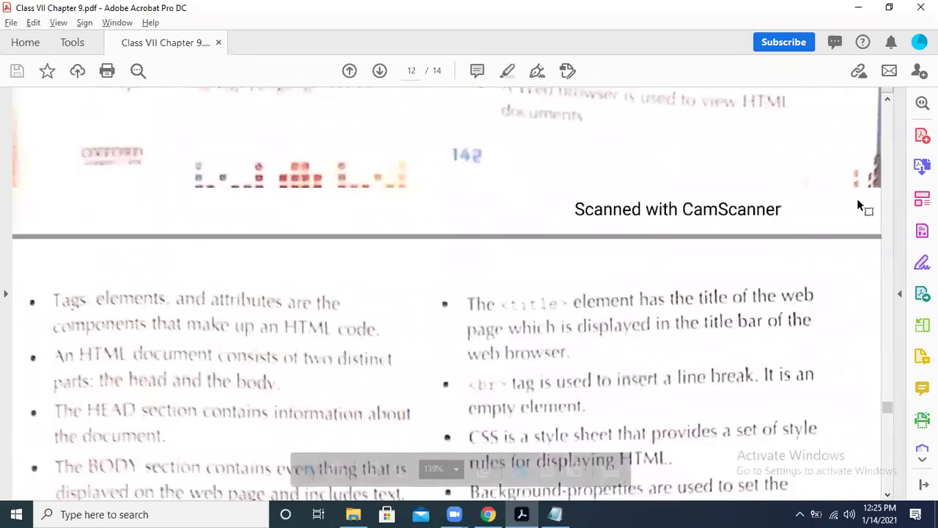
scroll(890, 98, "up", 5)
scroll(892, 102, "up", 8)
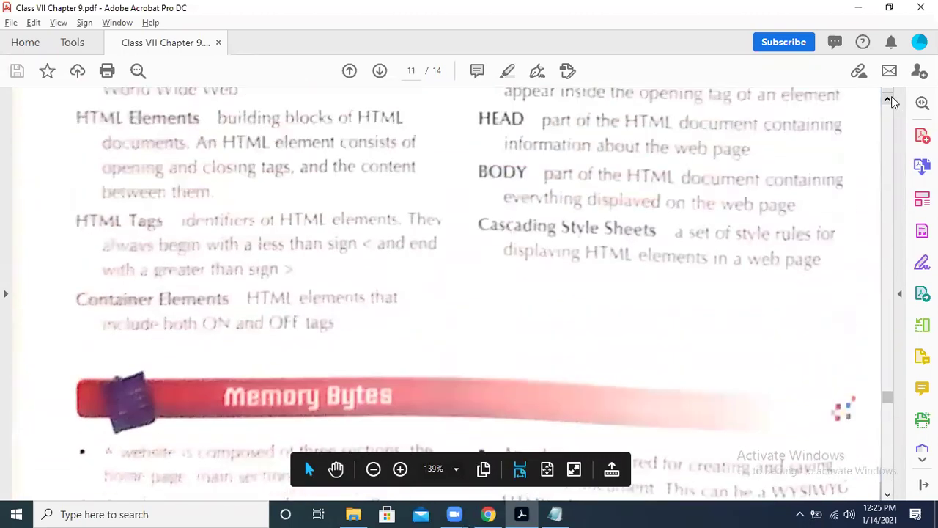
scroll(892, 102, "up", 10)
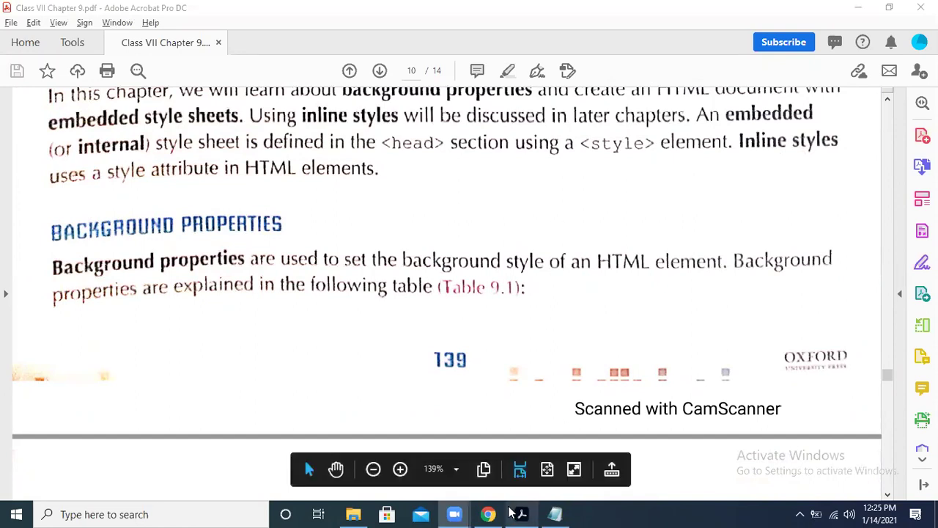
- Open the imageasbg page from the Chapter 9 Introduction to HTML 5 folder in Chrome and examine its source code
left_click(487, 514)
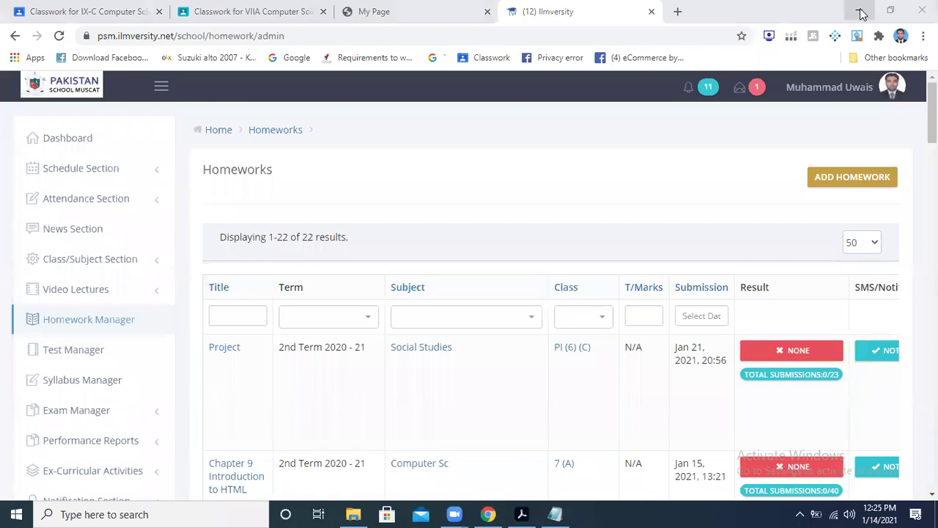
left_click(856, 9)
left_click(859, 8)
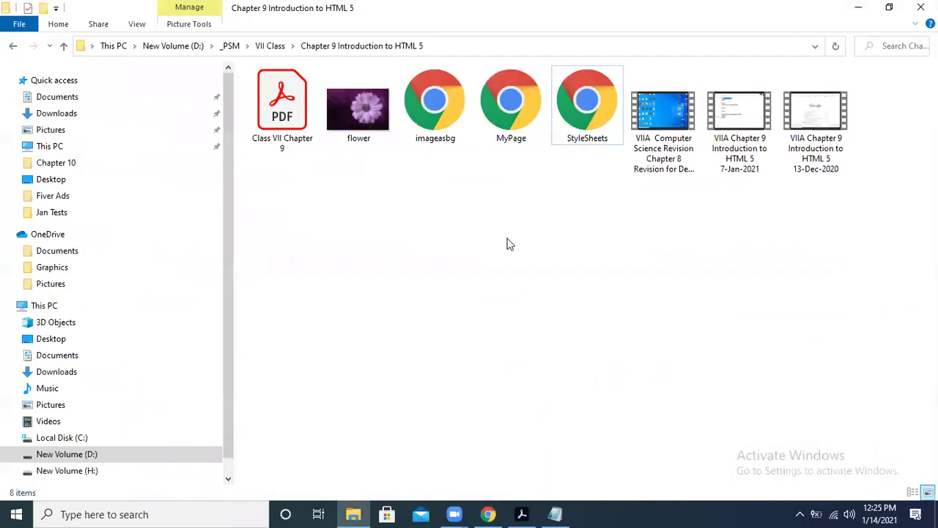
double_click(455, 124)
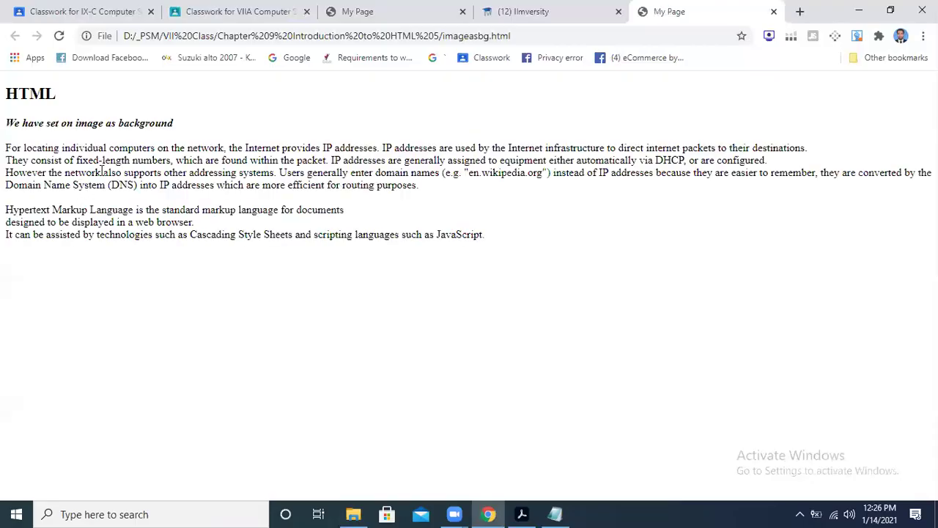
right_click(101, 172)
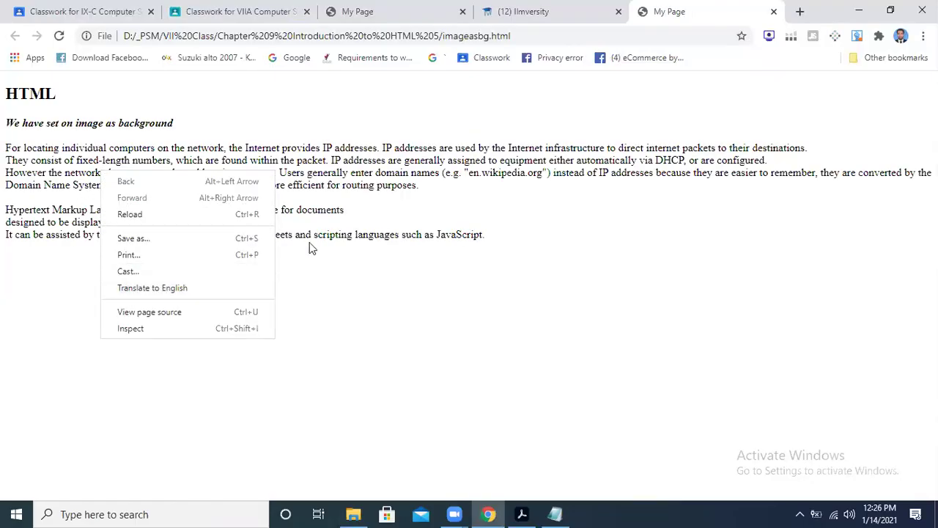
left_click(192, 313)
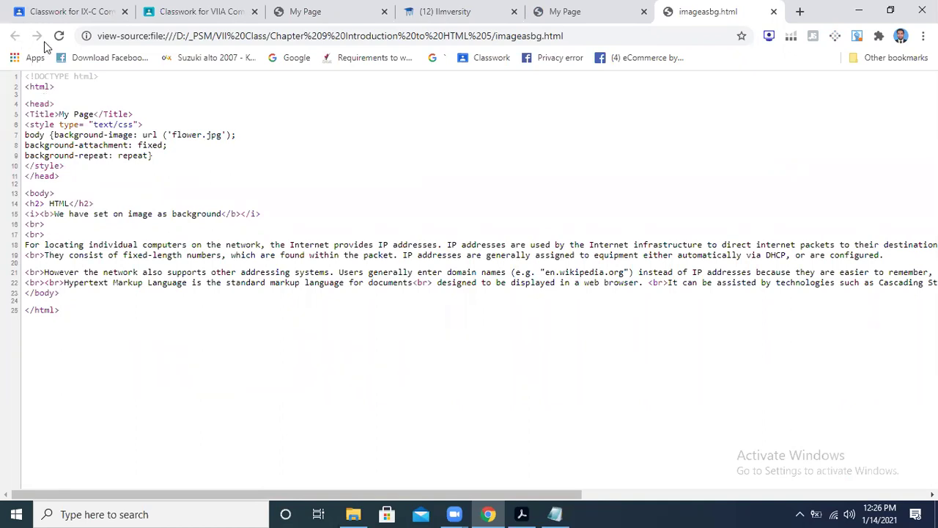
left_click(775, 14)
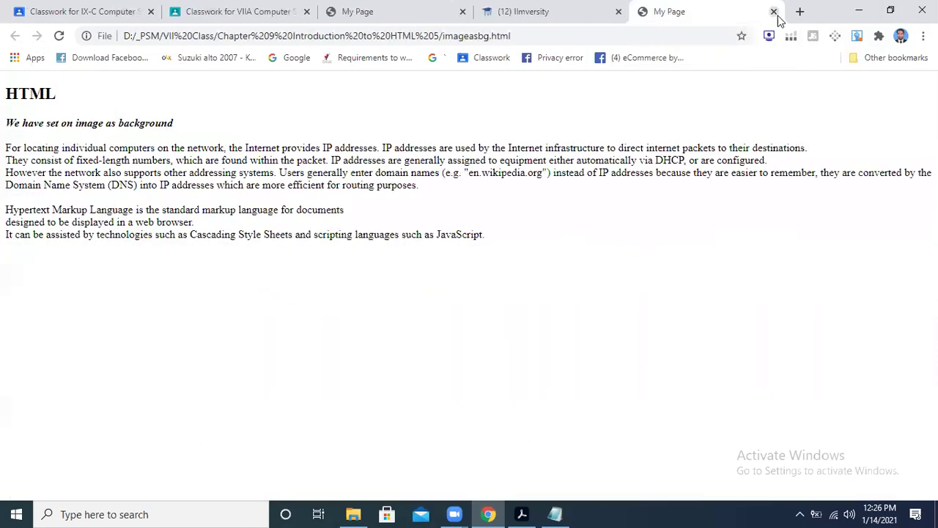
left_click(857, 11)
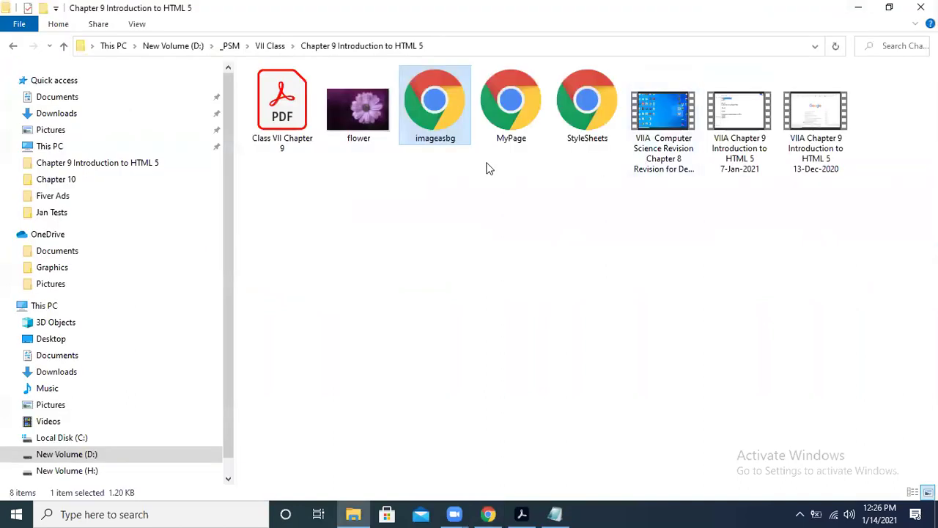
- Open the imageasbg file in Notepad and save a copy as a text document named "Lab I" in the Chapter 9 folder
right_click(456, 117)
right_click(438, 116)
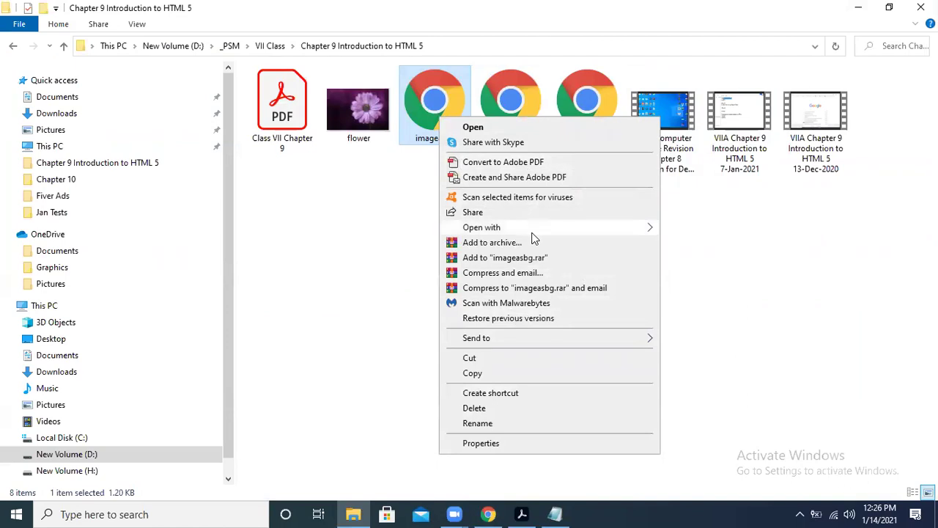
mouse_move(535, 227)
left_click(767, 308)
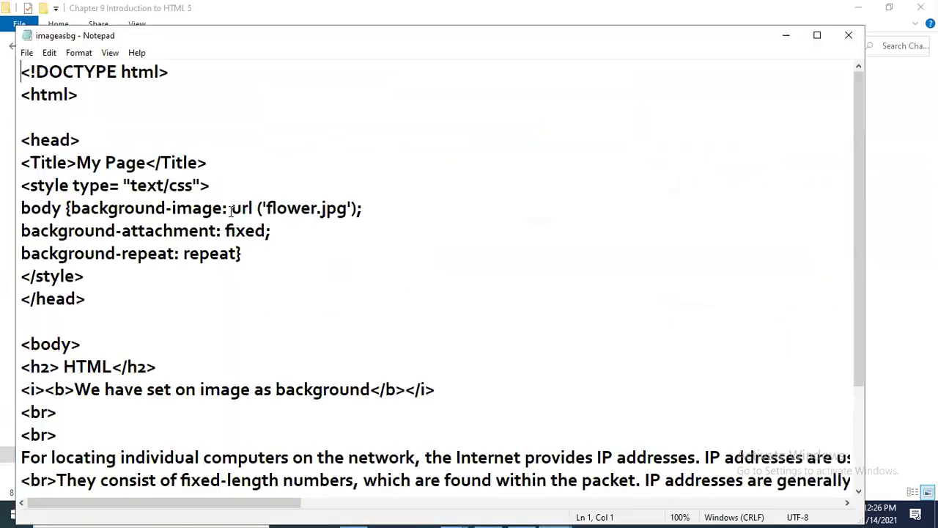
left_click(31, 56)
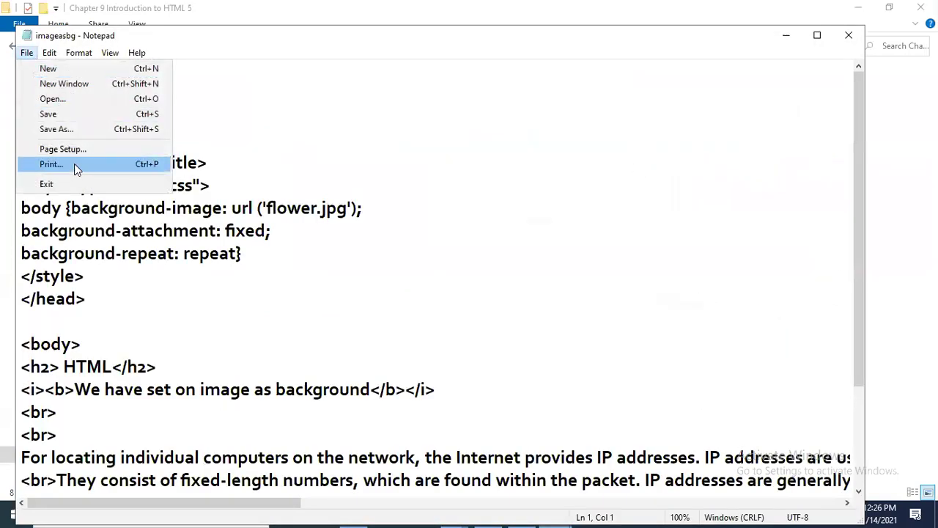
left_click(59, 128)
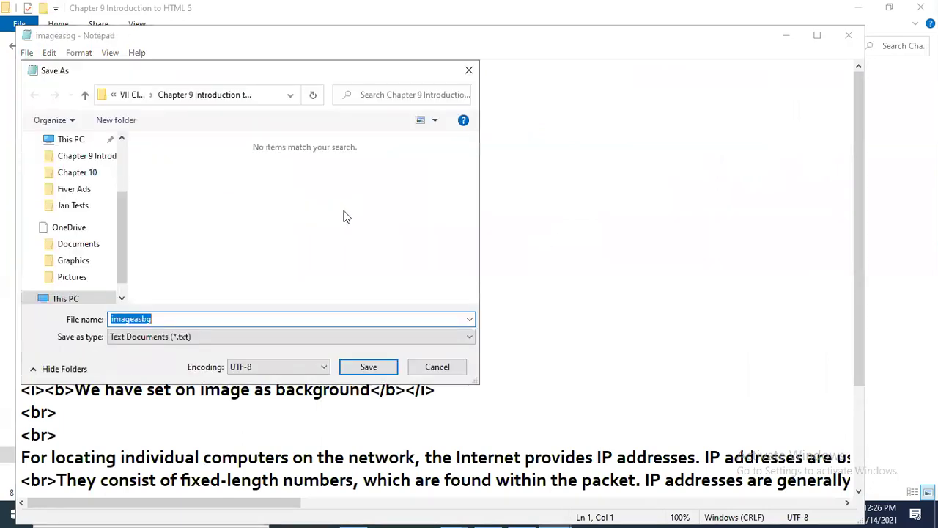
type("L")
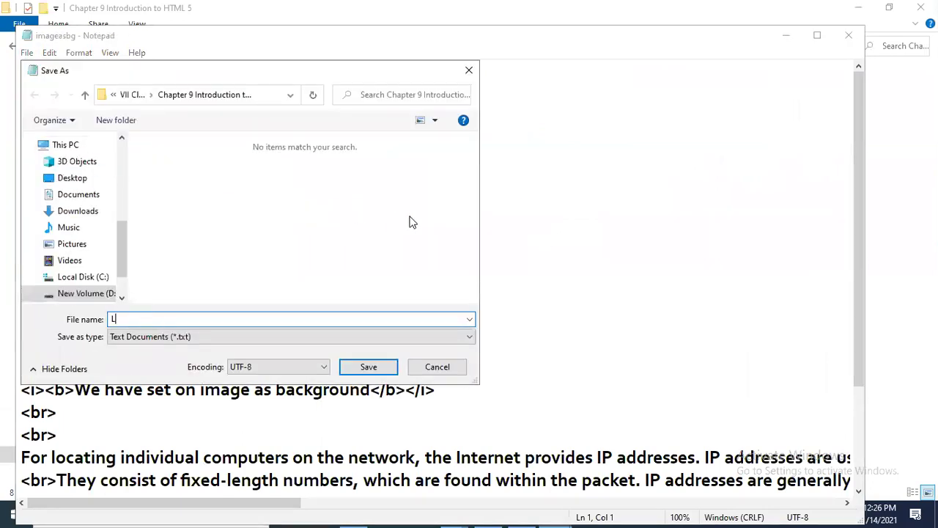
type("ab I")
key("Return")
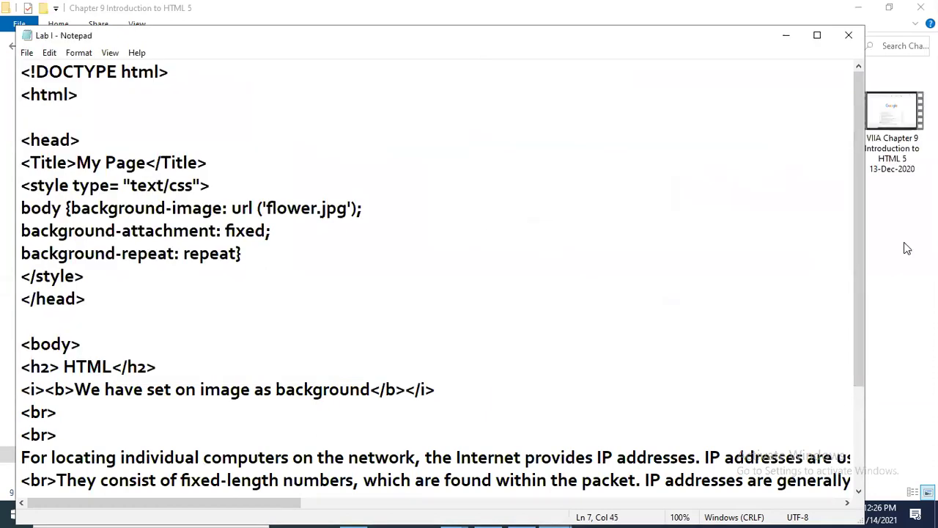
- Minimize the Chapter 9 folder window and the Lab I Notepad window to show the desktop
left_click(895, 342)
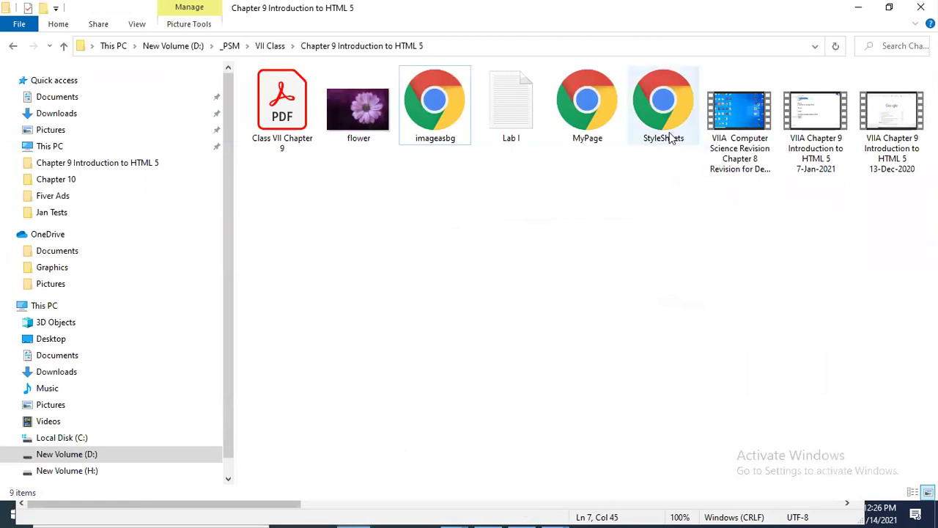
left_click(859, 7)
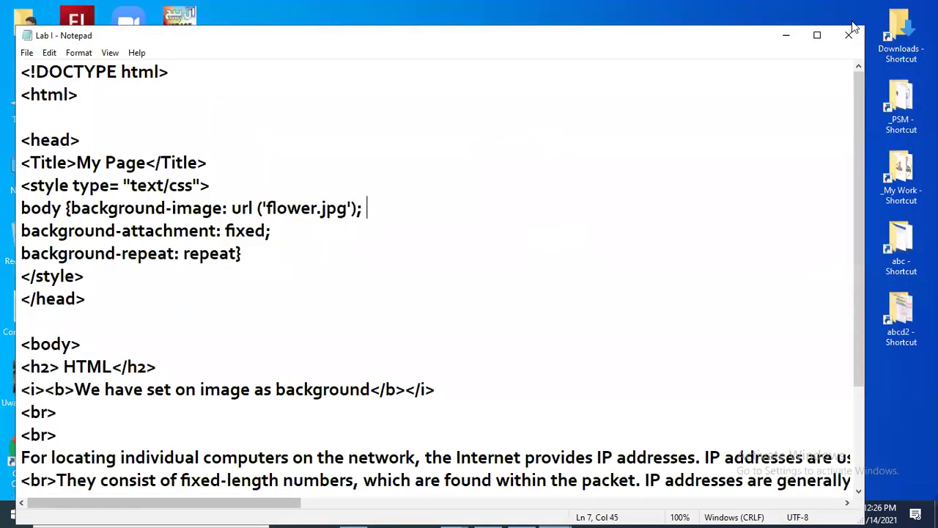
left_click(785, 35)
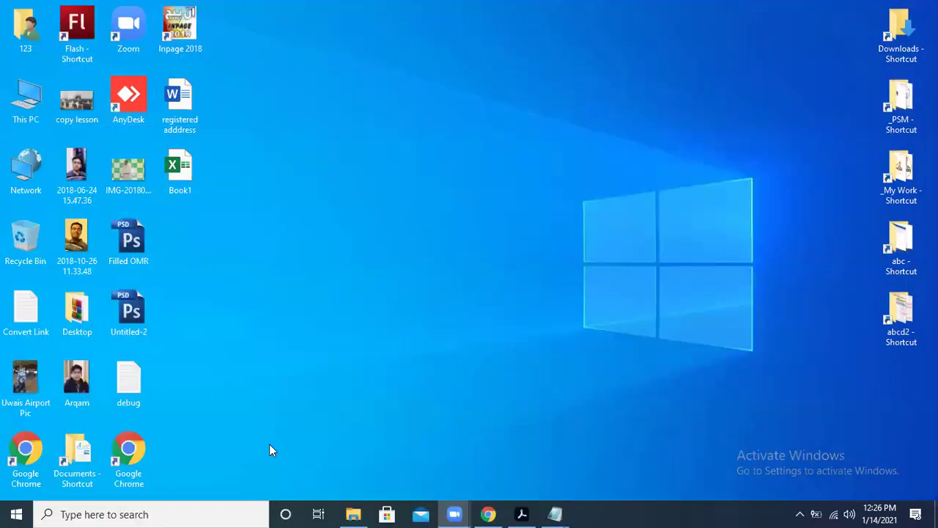
- Switch to Chrome, load Google in the imageasbg page's tab, and search Google Images for "birds"
key("alt+Tab")
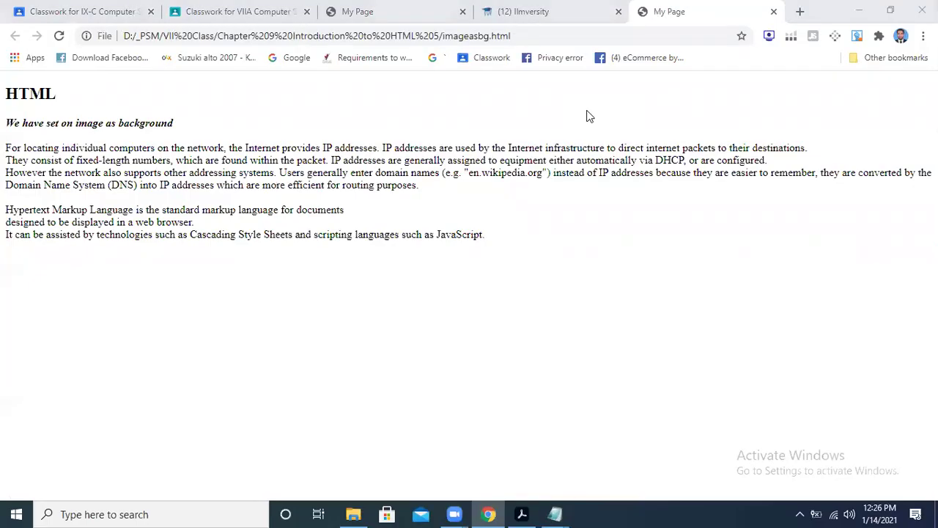
left_click(666, 15)
left_click(637, 37)
type("g")
key("Return")
type("bird")
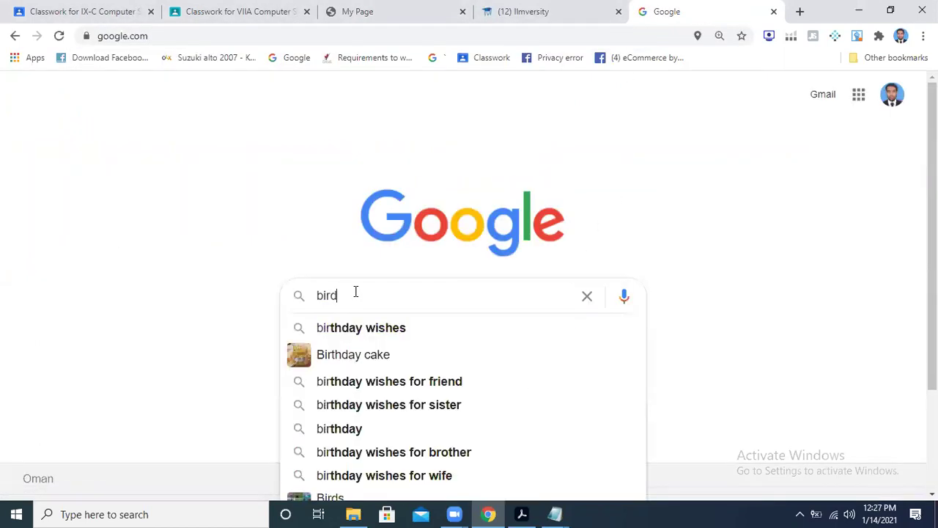
type("s")
key("Return")
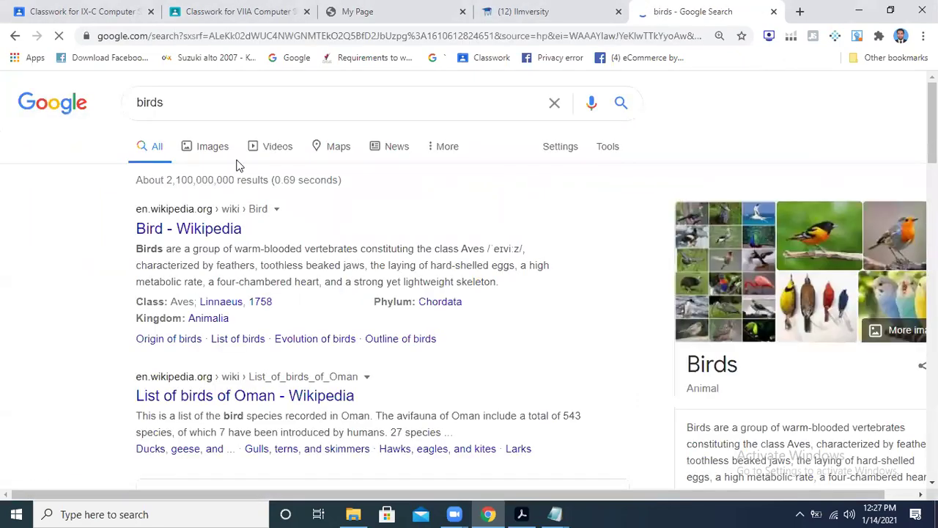
left_click(212, 149)
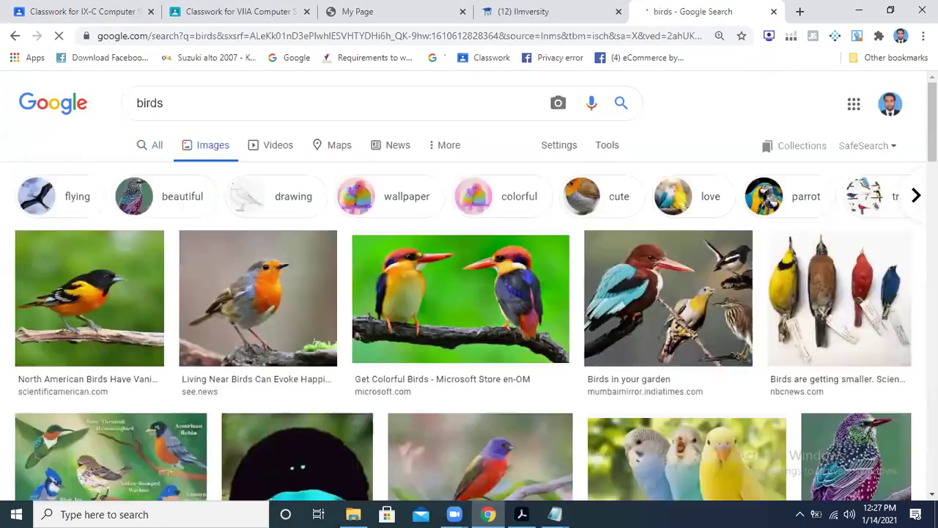
- Open the orange-breasted robin and the black-and-orange bird image results in separate new tabs
scroll(470, 330, "down", 1)
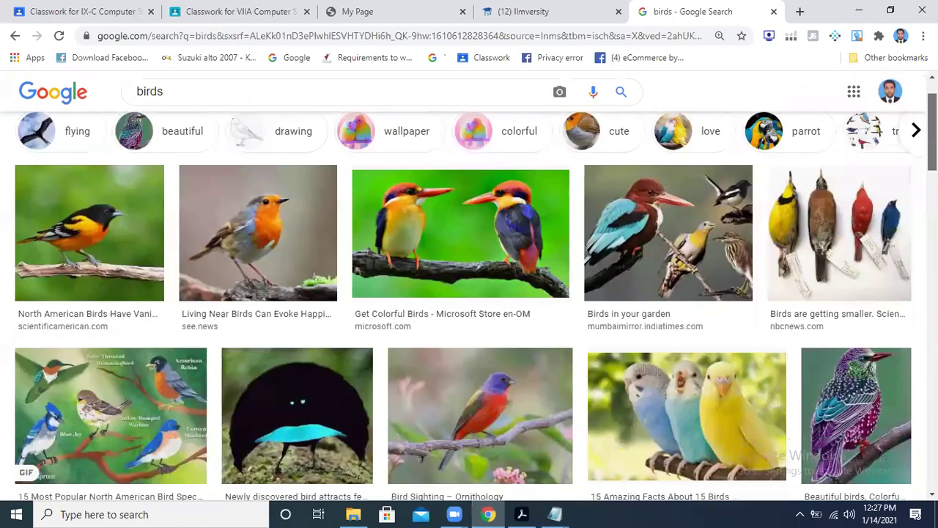
scroll(470, 308, "down", 1)
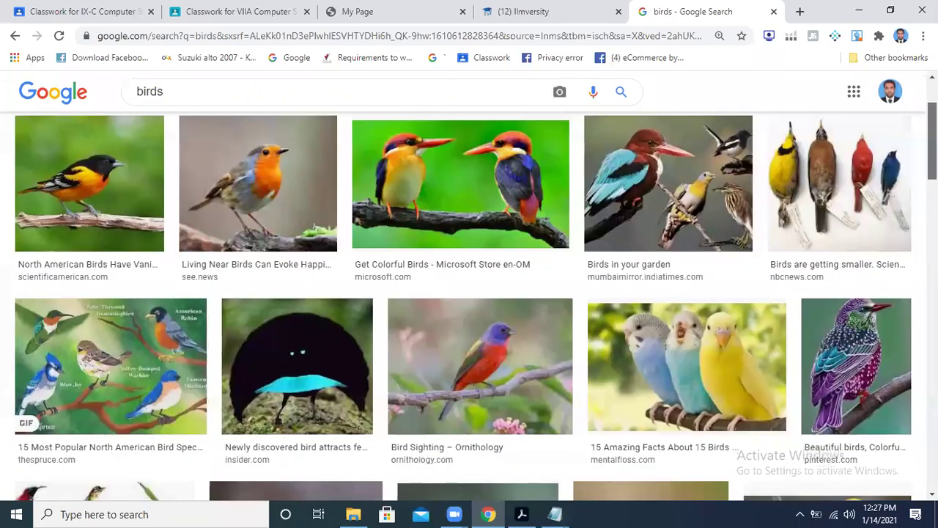
right_click(232, 157)
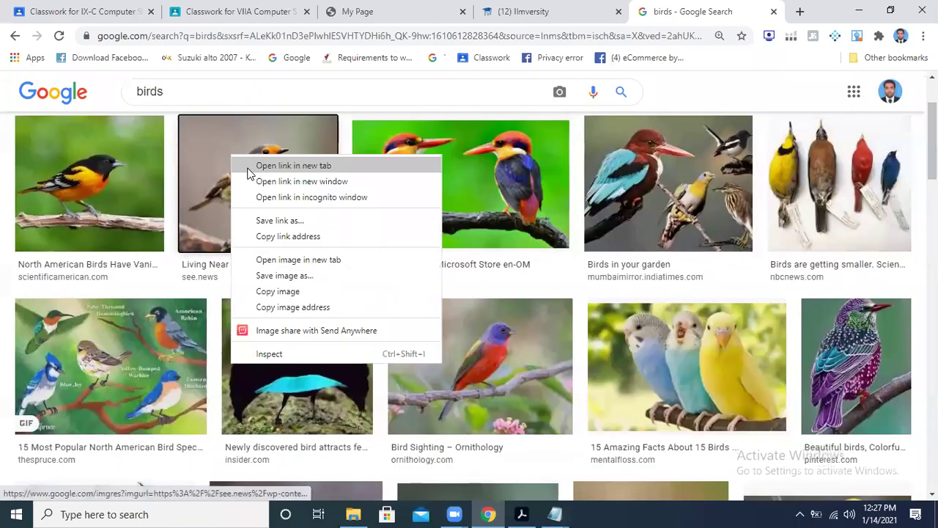
left_click(247, 167)
right_click(138, 153)
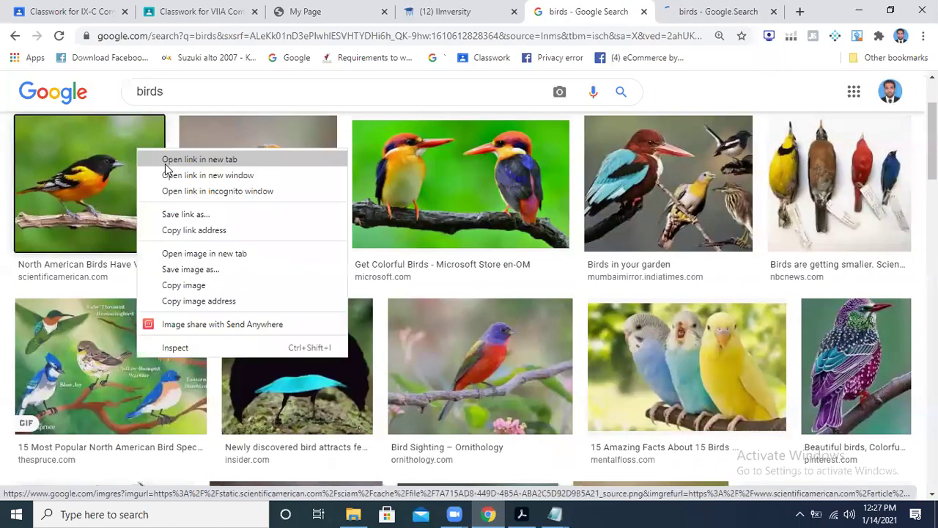
left_click(166, 163)
- Save the robin image as a JPEG named "bird1" in the VII Class folder's Chapter 9 Introduction to HTML 5 folder
left_click(623, 11)
right_click(487, 286)
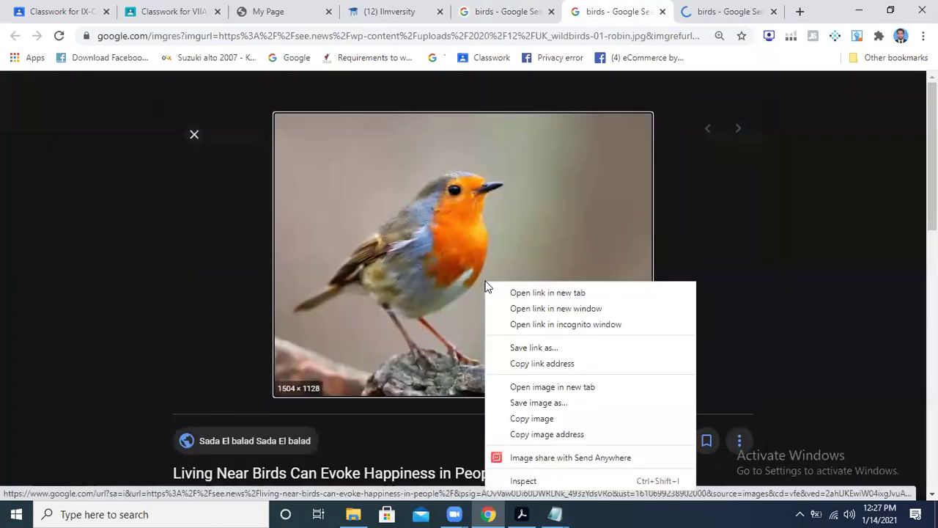
left_click(540, 402)
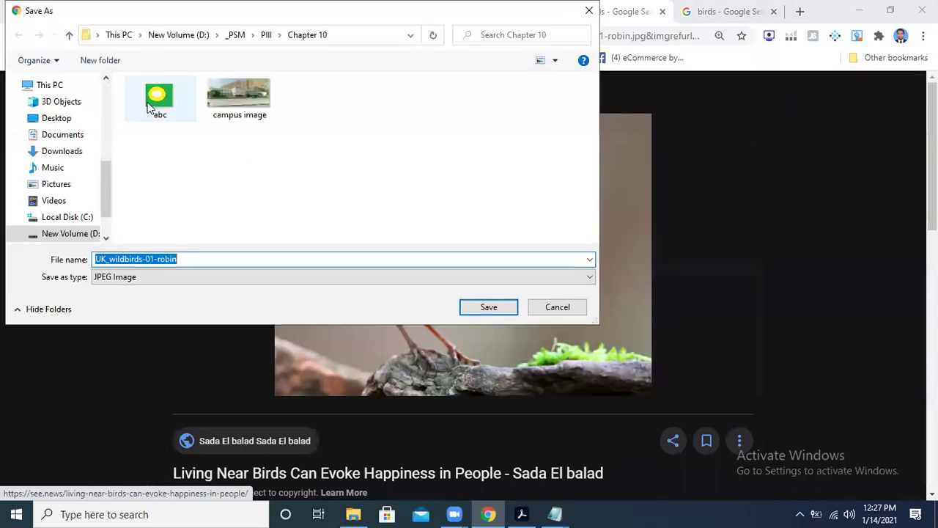
left_click(69, 36)
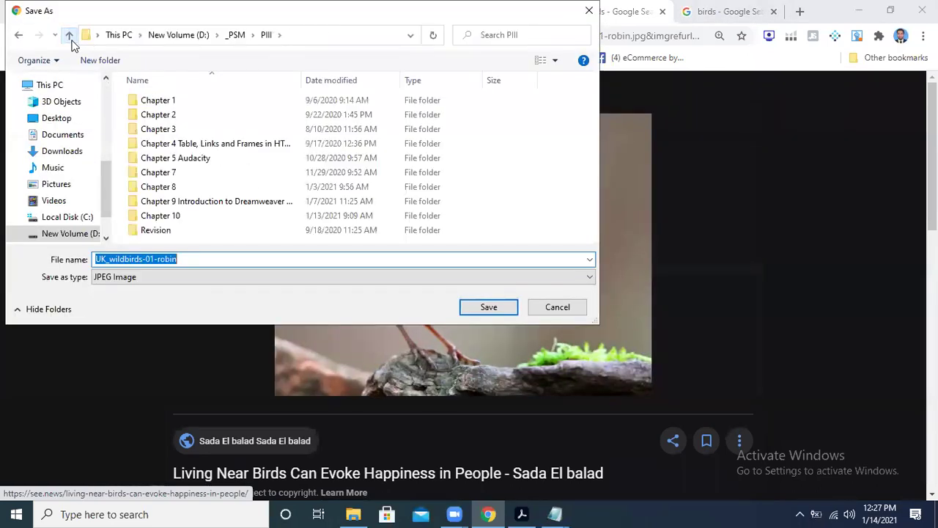
left_click(69, 36)
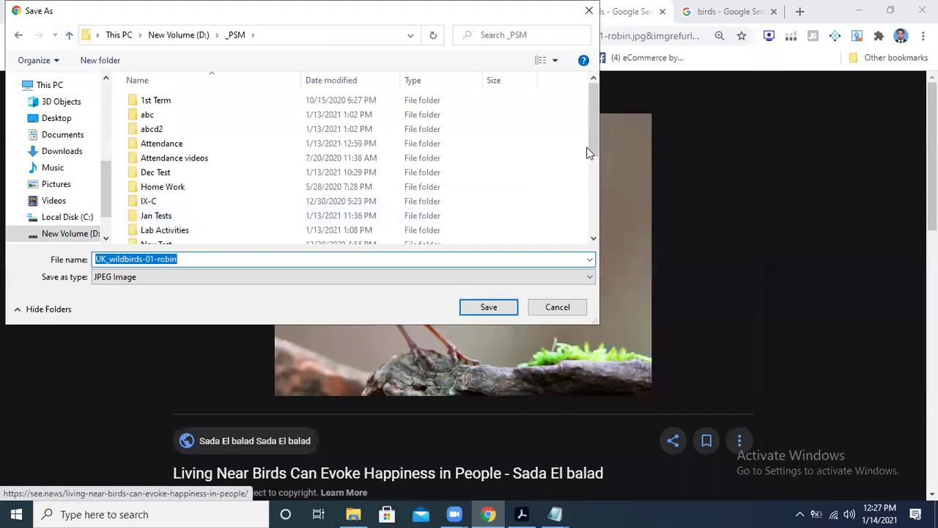
left_click_drag(594, 149, 596, 232)
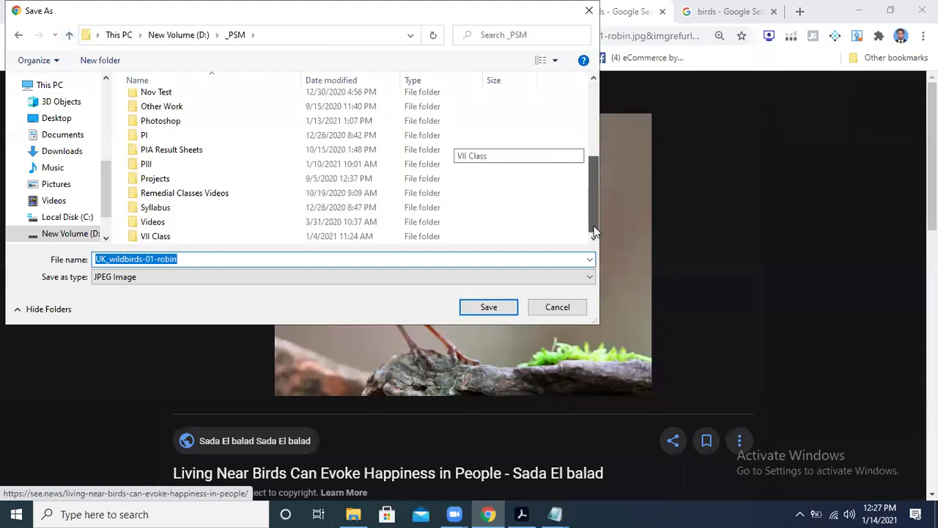
double_click(204, 236)
double_click(174, 217)
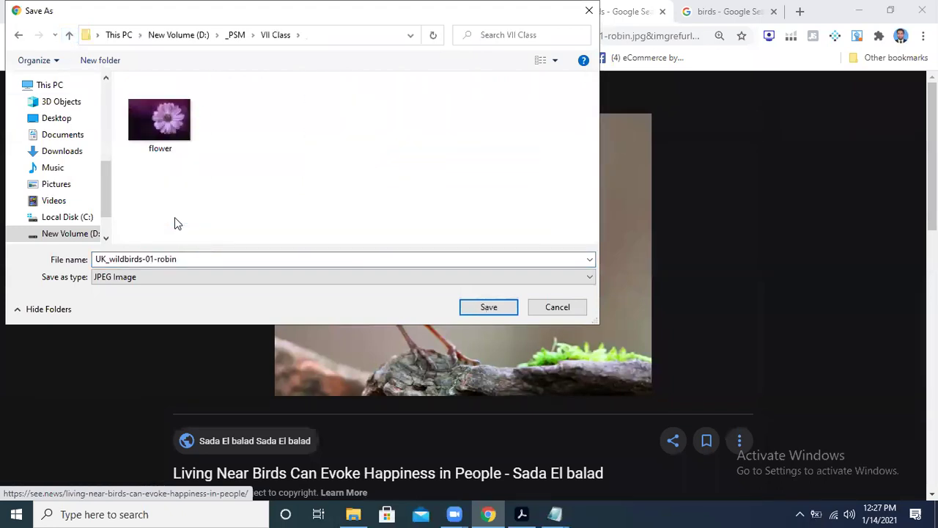
double_click(188, 260)
type("bird")
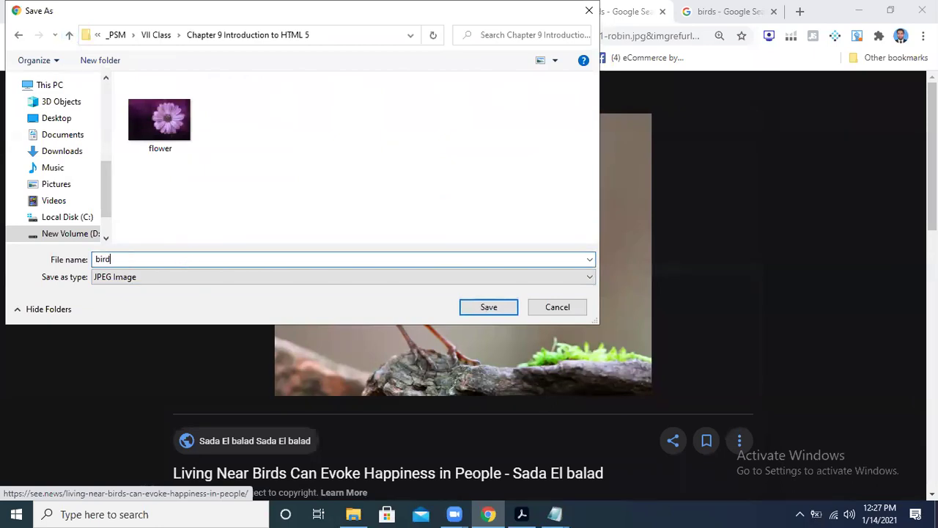
type("1")
key("Return")
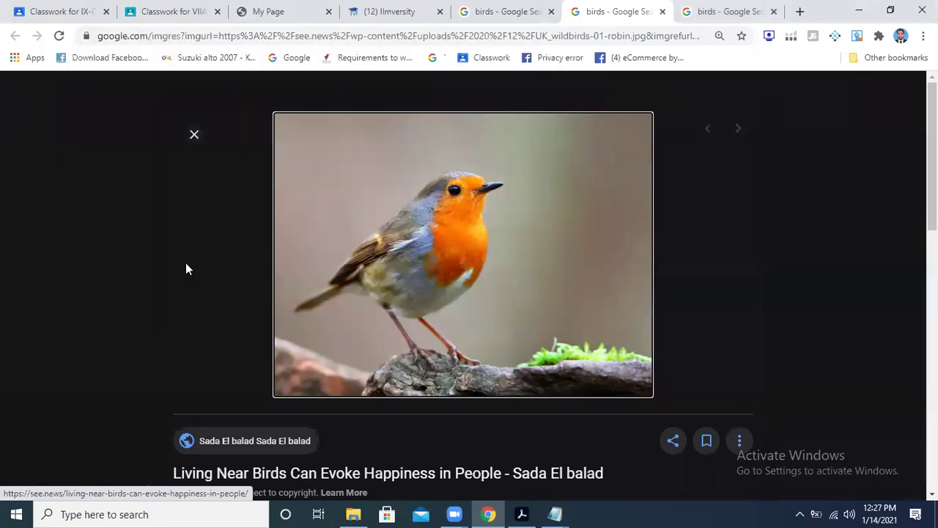
- Save the black-and-orange bird image as a PNG named "bird2" in the Chapter 9 Introduction to HTML 5 folder
left_click(708, 11)
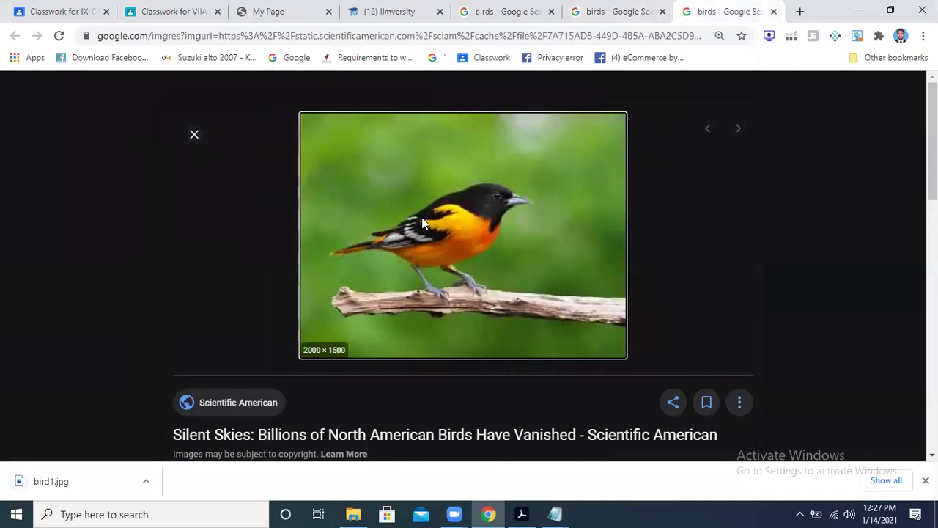
right_click(422, 217)
left_click(502, 338)
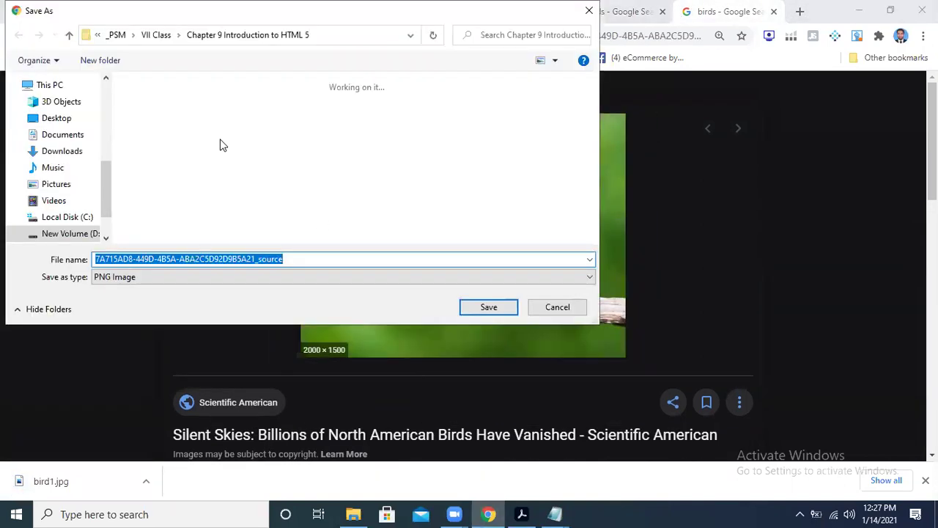
type("bir")
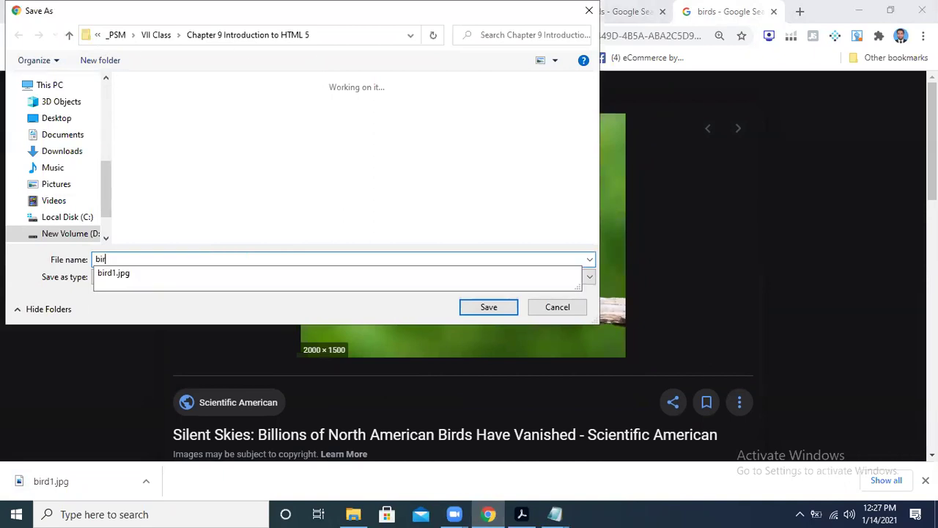
type("d2")
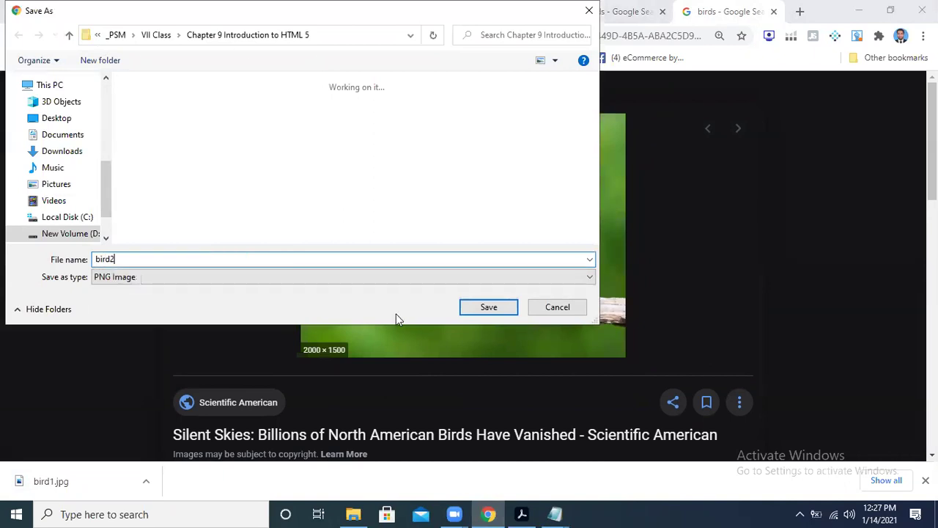
key("Return")
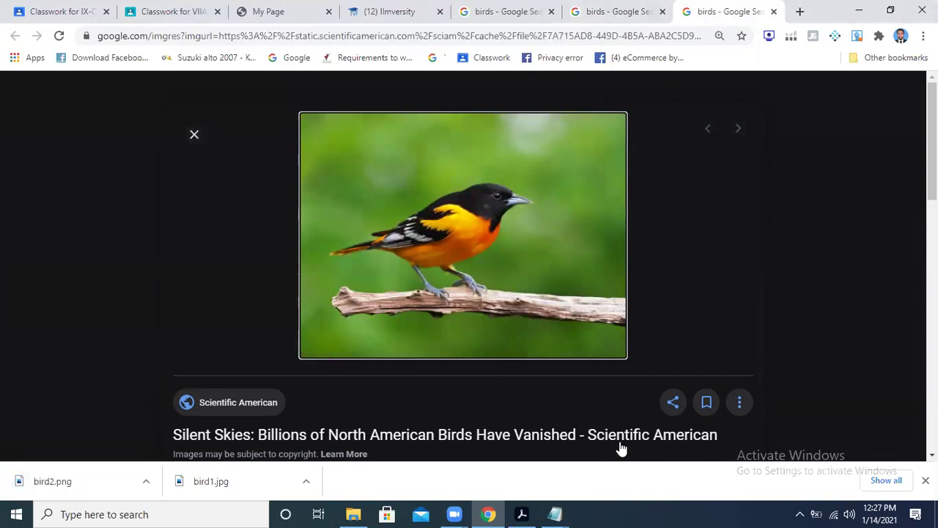
- Check the Background Properties section of the Class VII Chapter 9 PDF in Acrobat and return to Chrome
mouse_move(519, 511)
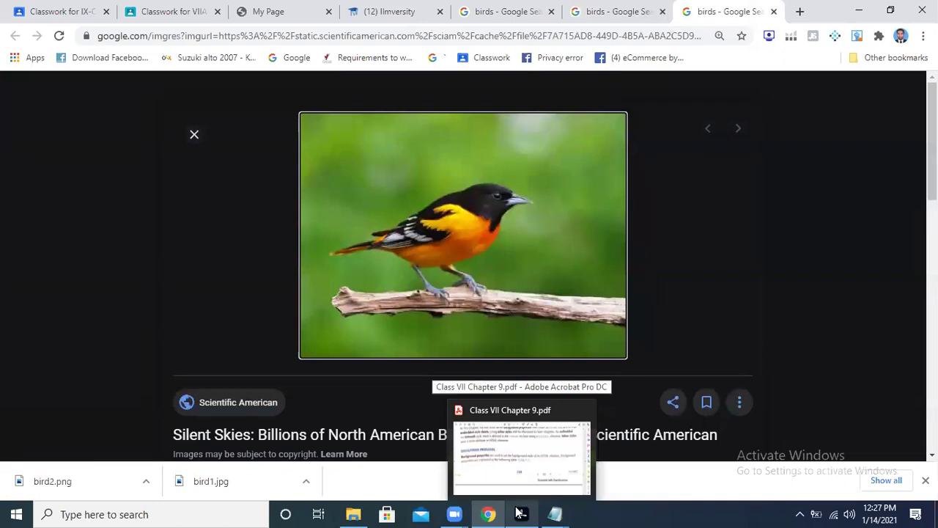
left_click(518, 512)
left_click(387, 251)
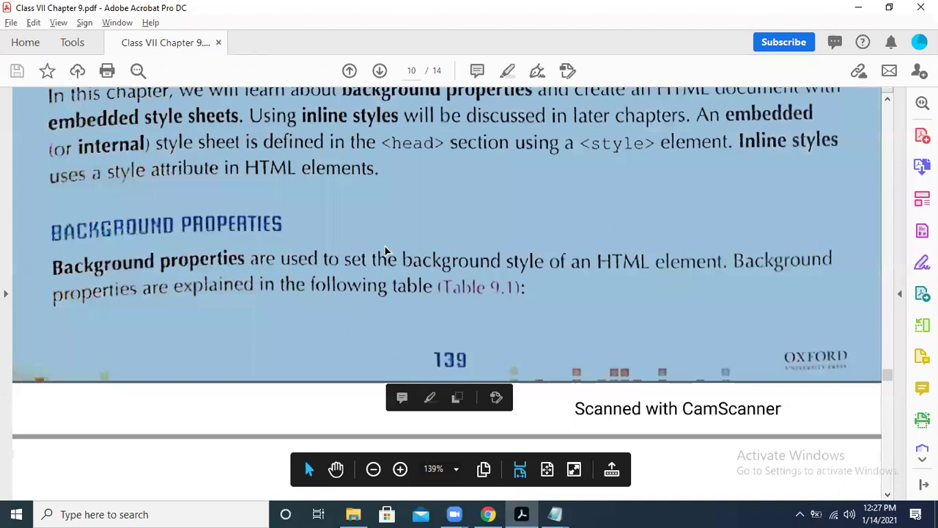
key("alt+Tab")
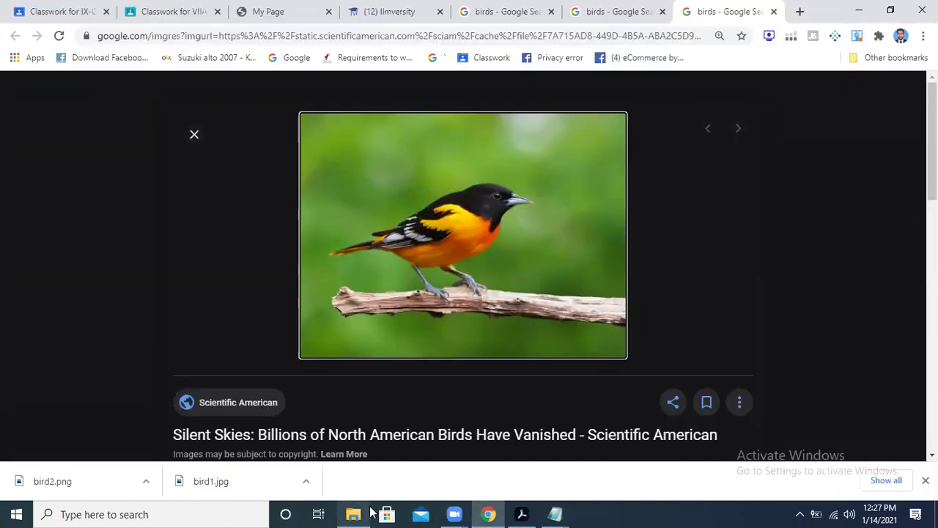
- Bring up the Lab I file in Notepad and examine its style block and body code
mouse_move(361, 511)
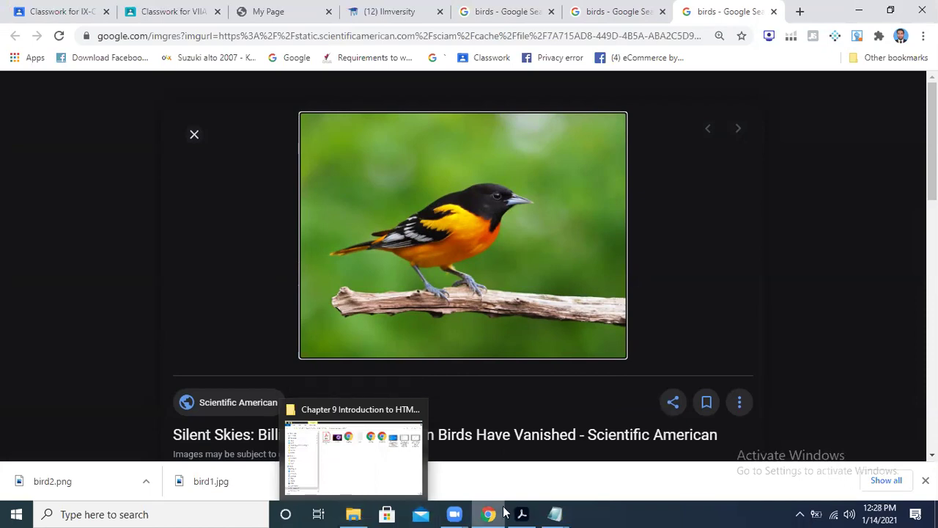
mouse_move(557, 513)
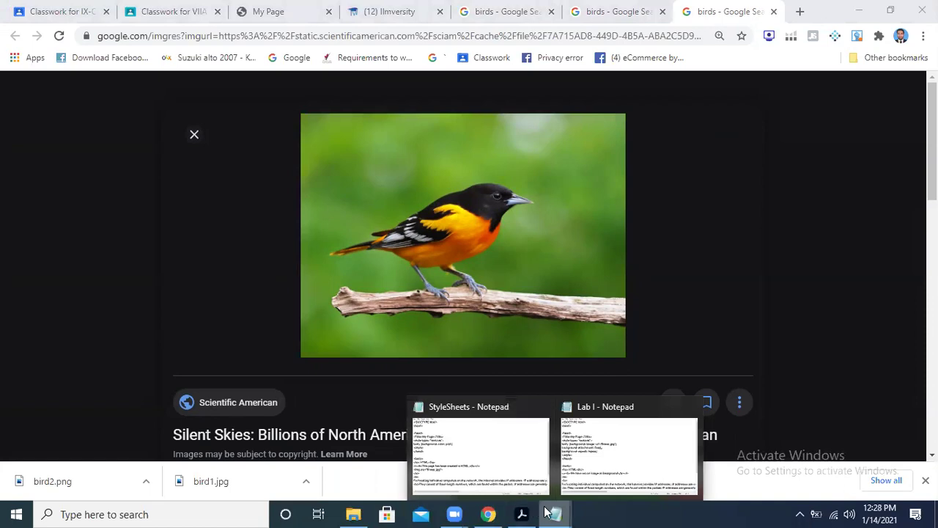
left_click(586, 469)
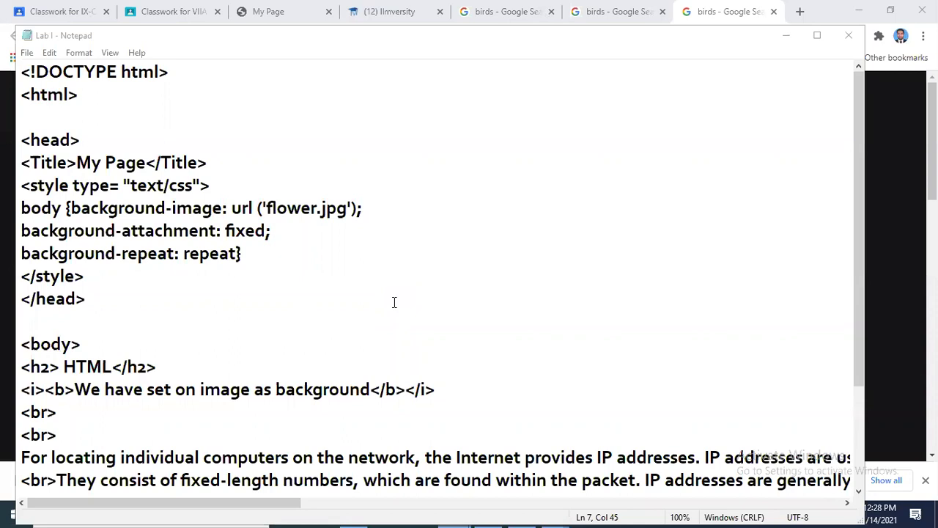
left_click(267, 349)
scroll(268, 349, "down", 2)
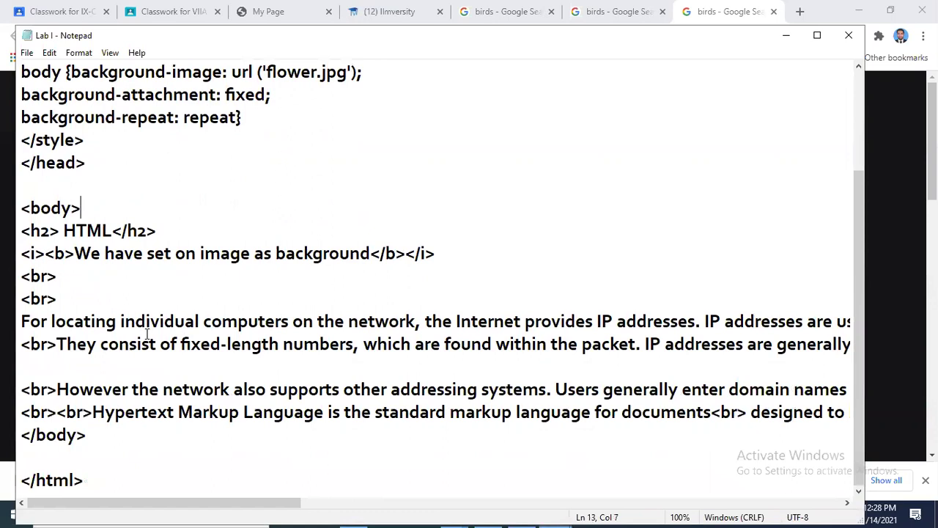
scroll(180, 268, "up", 1)
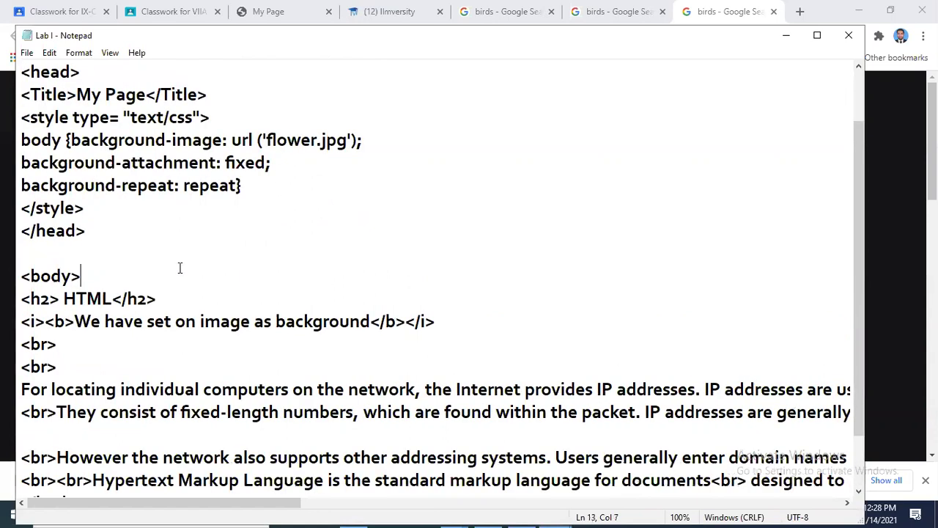
scroll(179, 268, "down", 1)
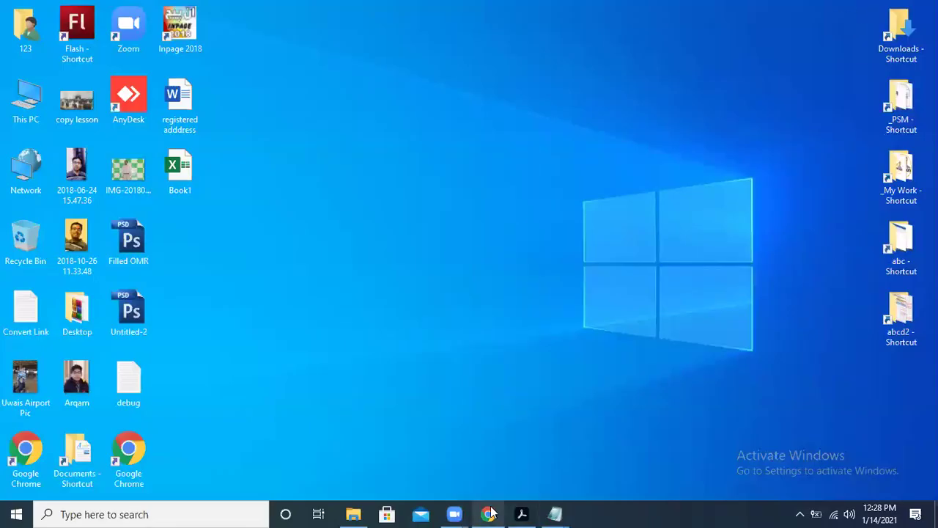
- Open the imageasbg page from the Chapter 9 folder in Chrome, review its source code, and close the source view
left_click(351, 513)
right_click(649, 108)
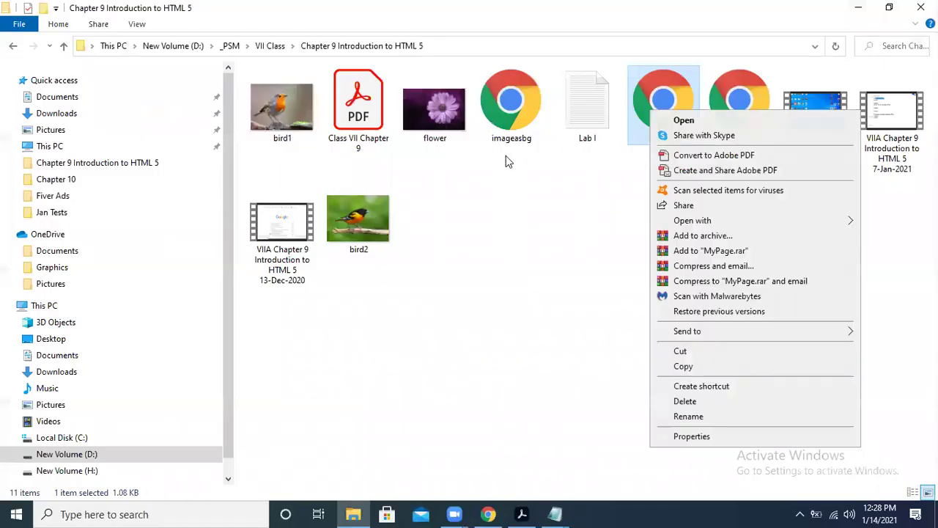
left_click(514, 115)
right_click(514, 116)
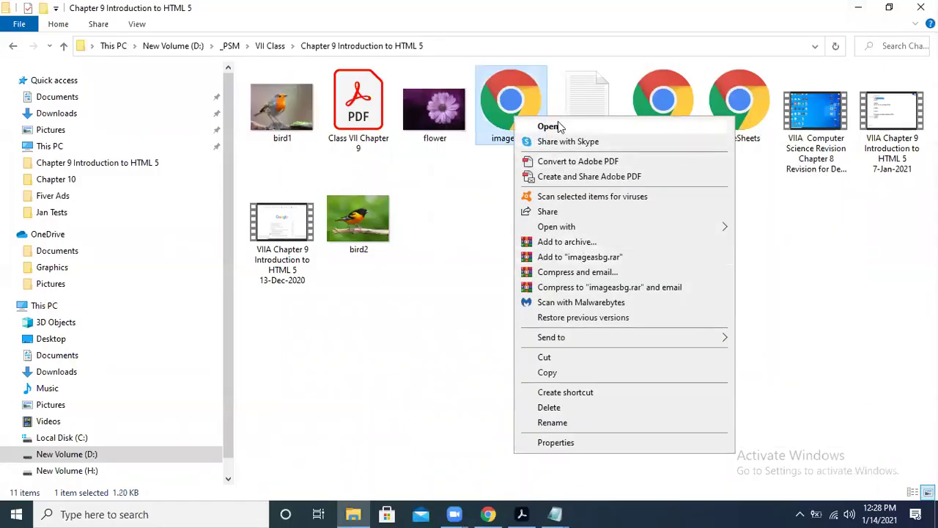
left_click(559, 126)
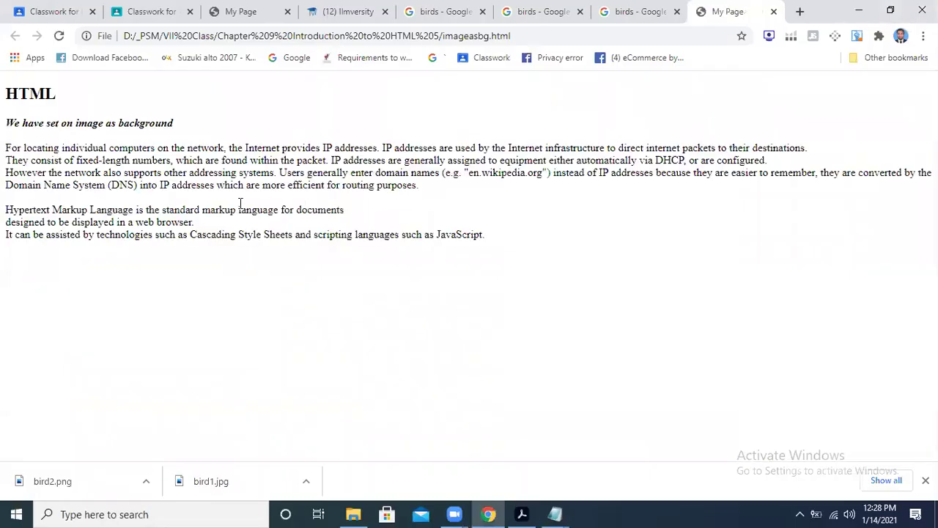
right_click(267, 187)
left_click(349, 324)
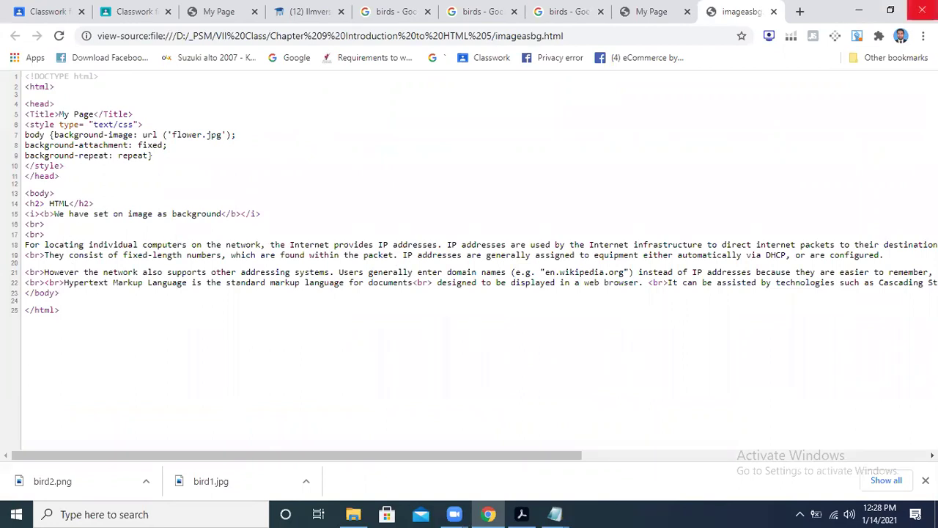
left_click(773, 11)
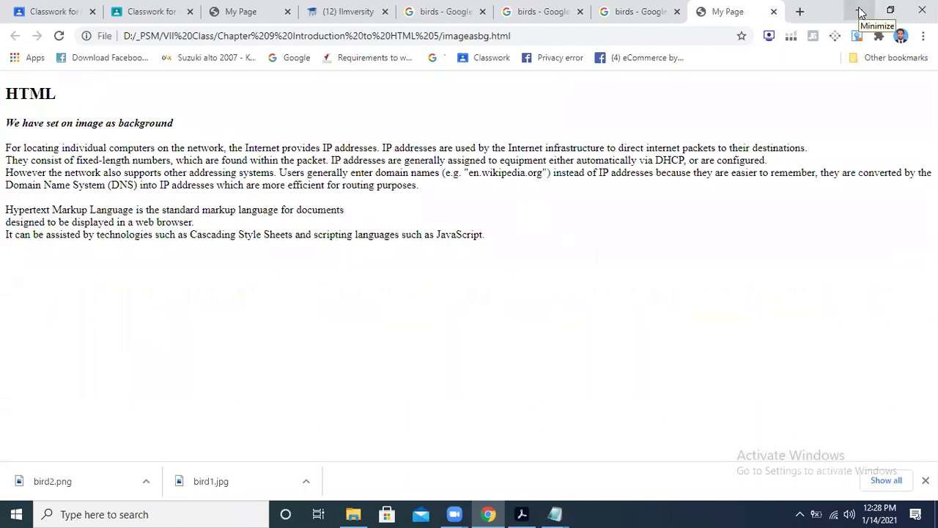
- Switch to Acrobat and look through the Class VII Chapter 9 PDF's sections from "What is HTML?" to "Background Properties"
left_click(861, 11)
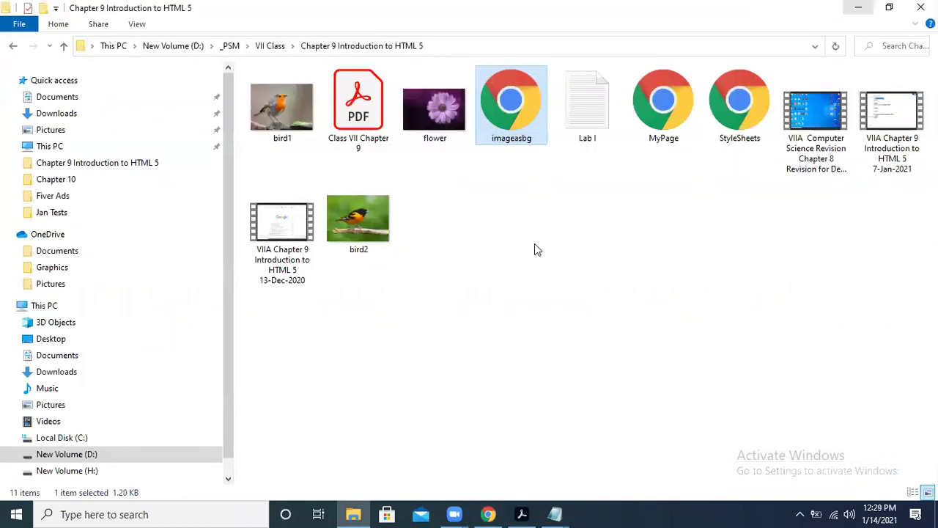
left_click(534, 250)
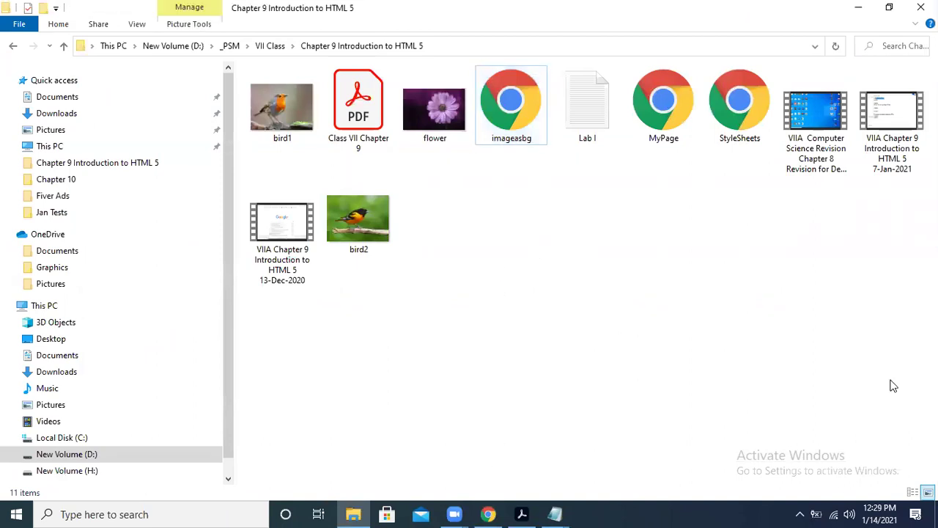
key("alt+Tab")
scroll(871, 208, "down", 5)
scroll(871, 189, "up", 5)
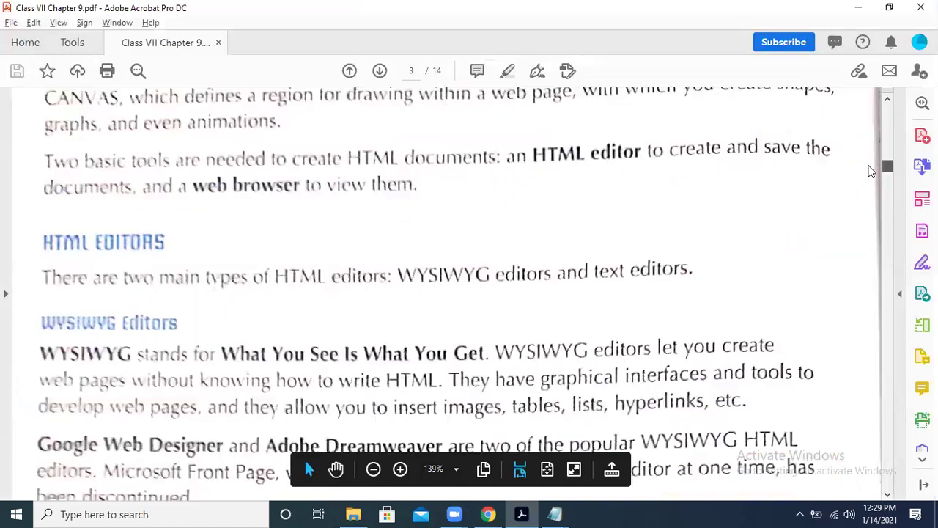
scroll(871, 159, "up", 5)
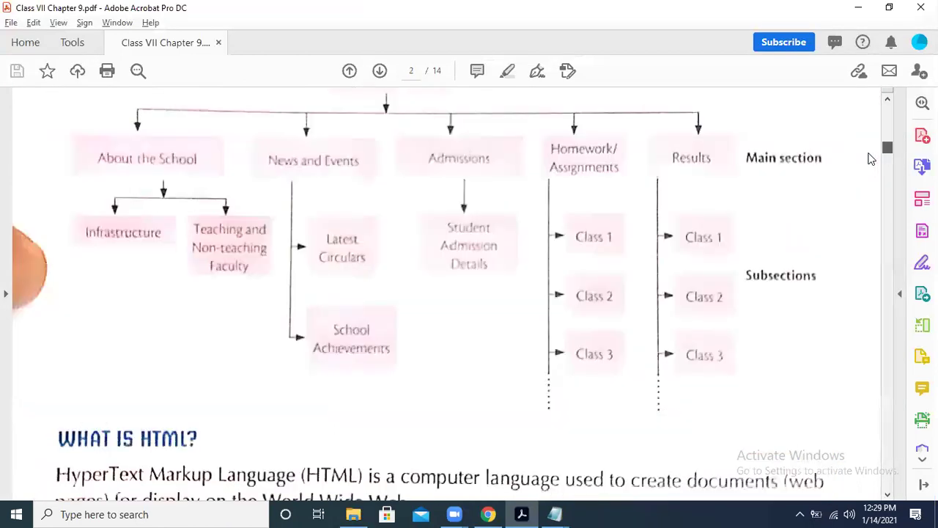
scroll(872, 183, "down", 3)
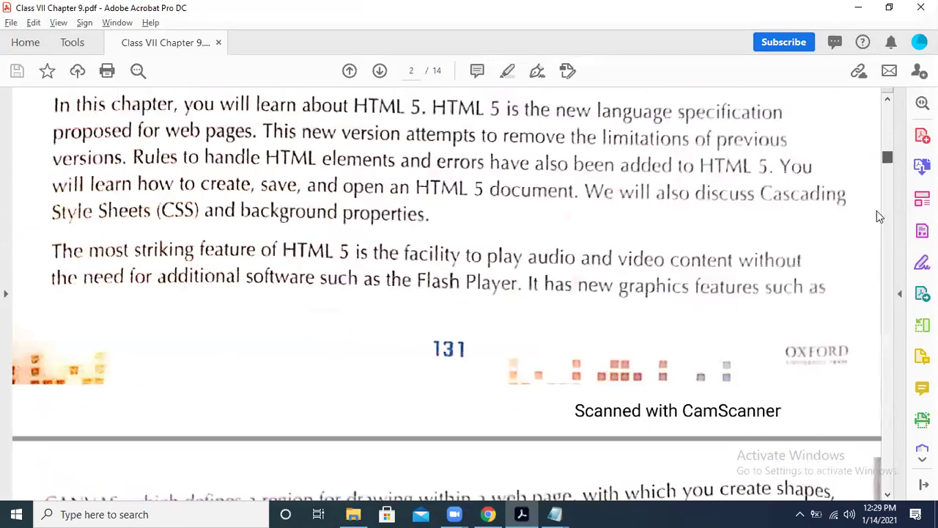
scroll(880, 224, "down", 10)
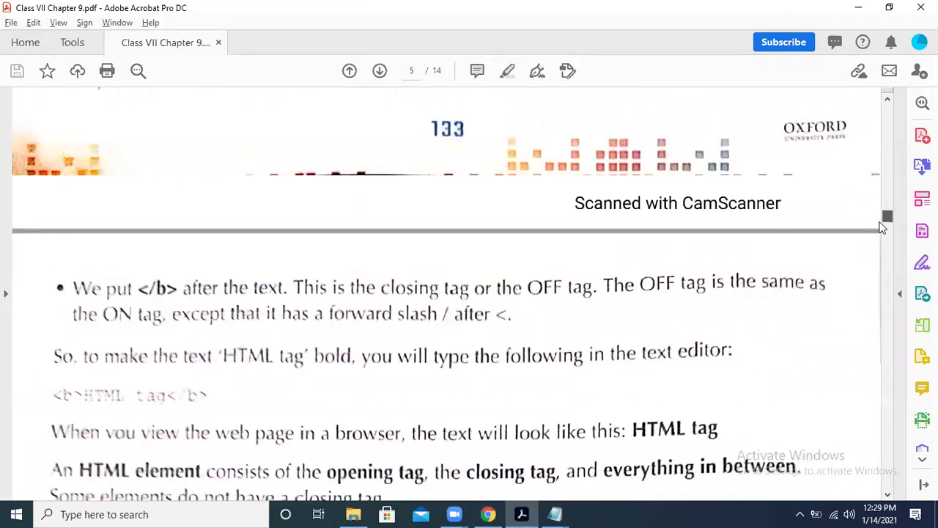
scroll(882, 236, "down", 4)
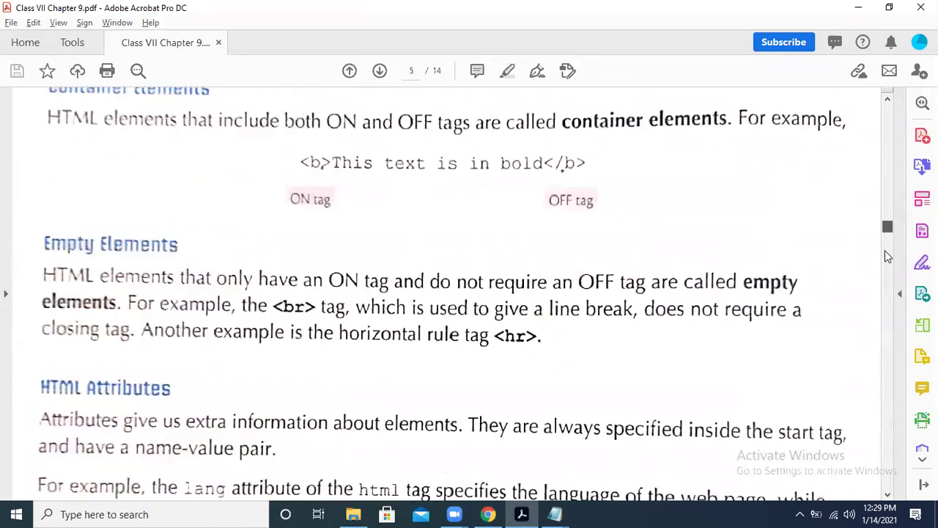
scroll(885, 257, "down", 7)
left_click_drag(886, 264, 885, 282)
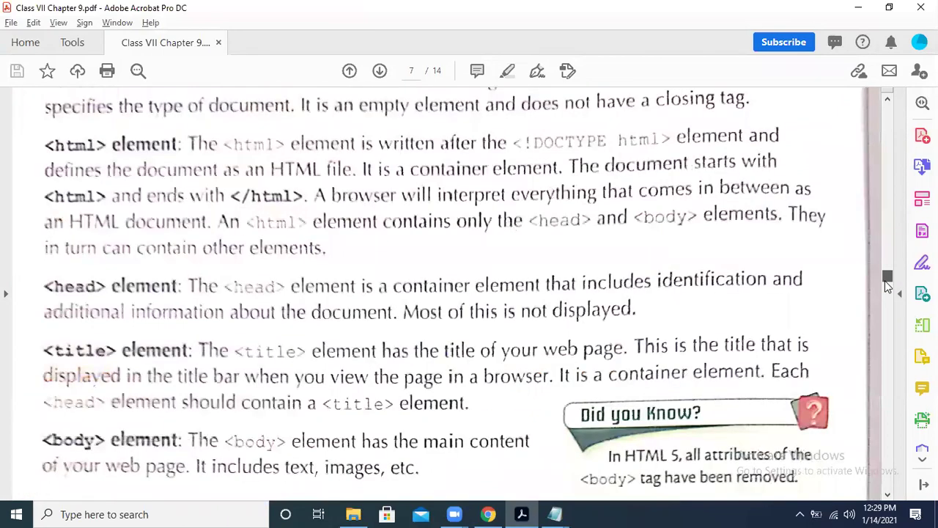
scroll(887, 297, "down", 15)
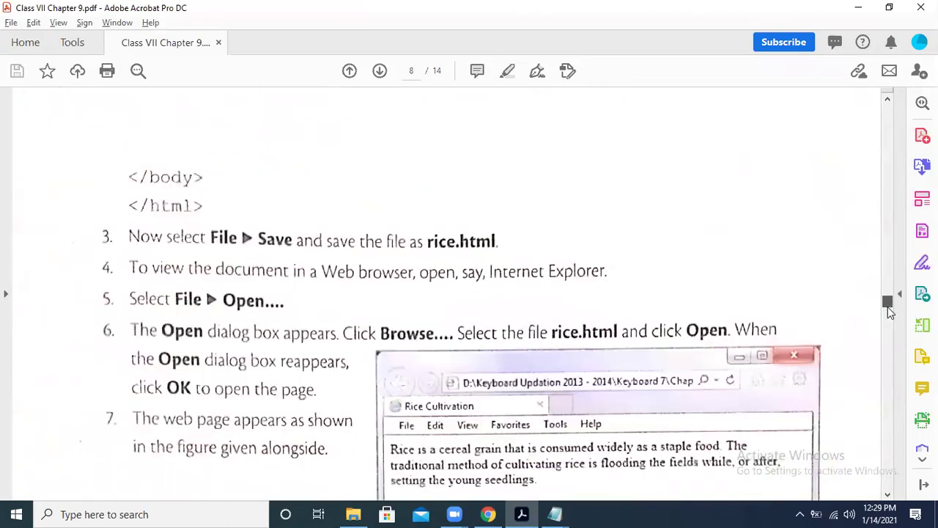
scroll(890, 322, "down", 10)
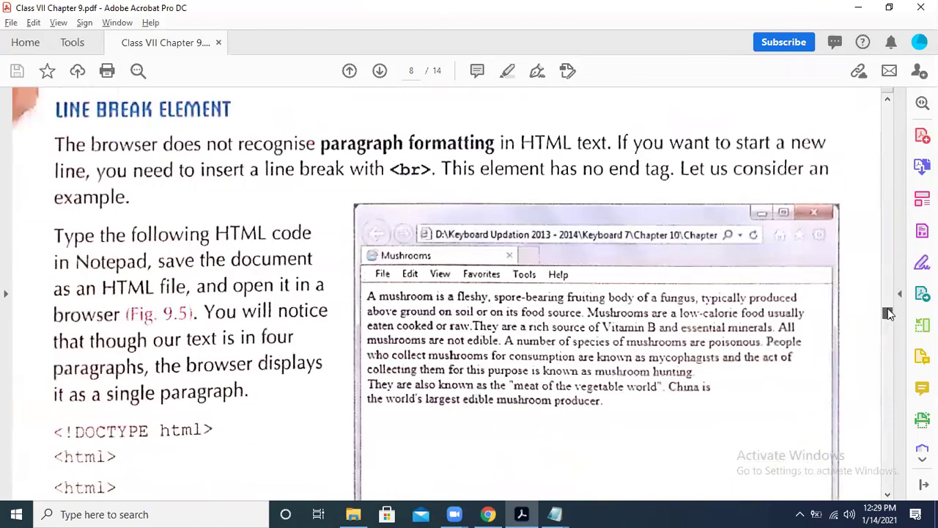
scroll(889, 321, "up", 3)
scroll(888, 321, "down", 5)
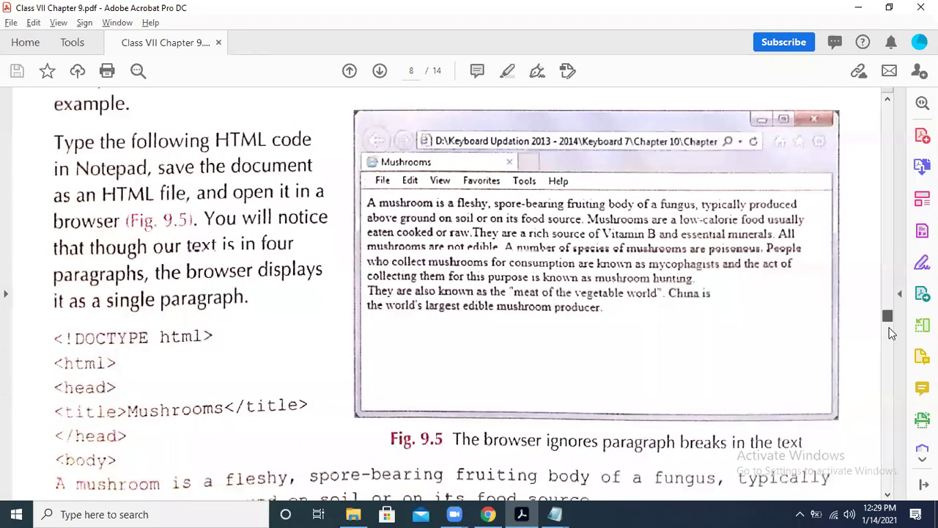
scroll(896, 349, "down", 8)
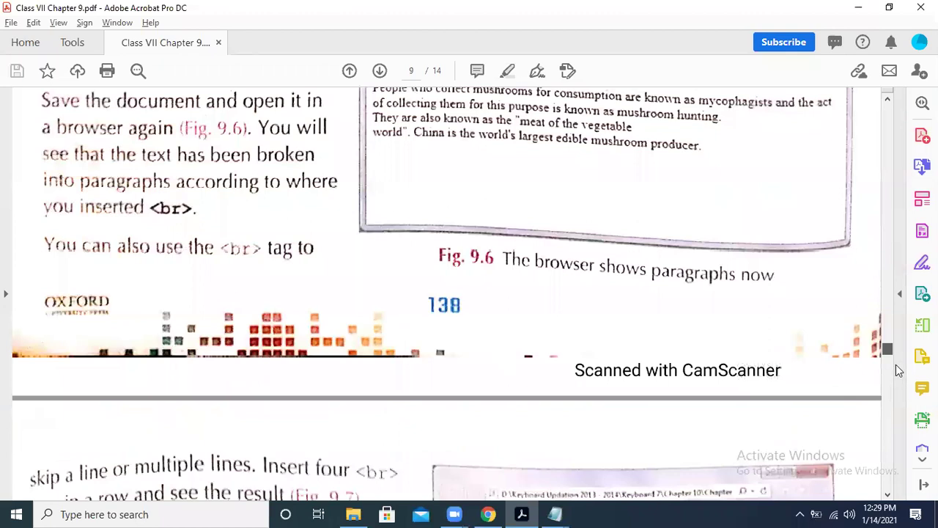
scroll(896, 377, "down", 10)
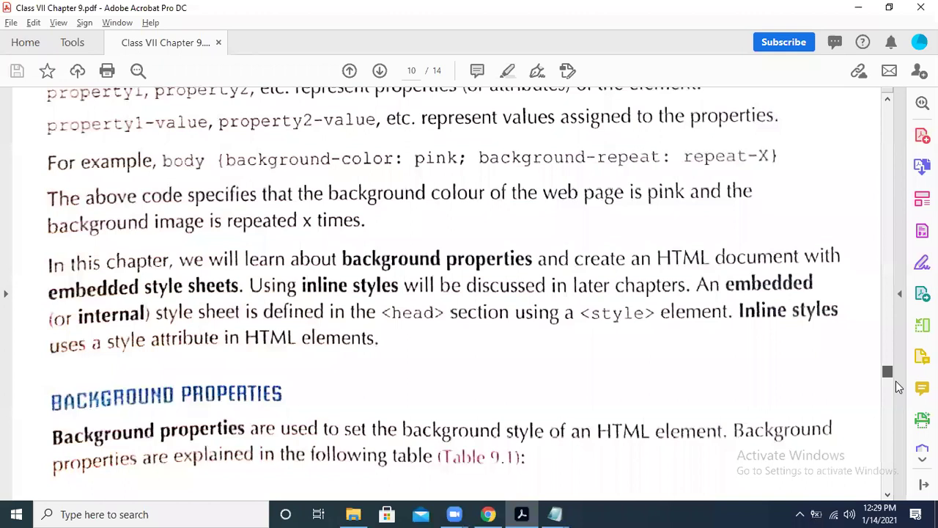
scroll(896, 381, "down", 3)
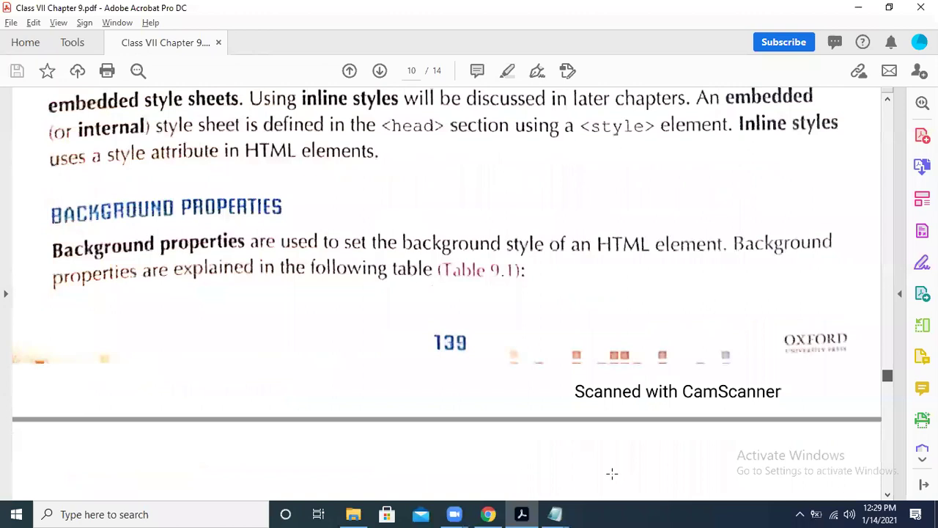
- Search the Chapter 2 and Chapter 3 subfolders of the PIII folder in File Explorer for an HTML page that inserts images
left_click(350, 513)
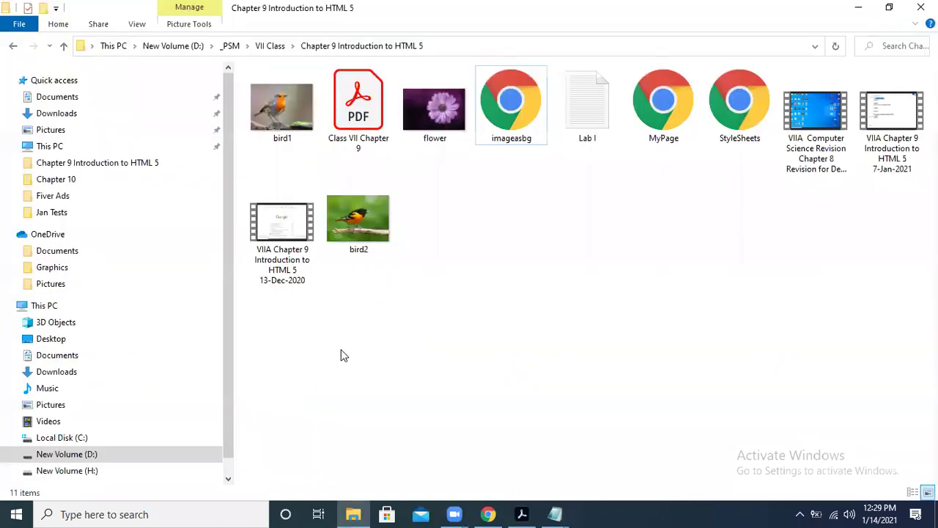
left_click(64, 46)
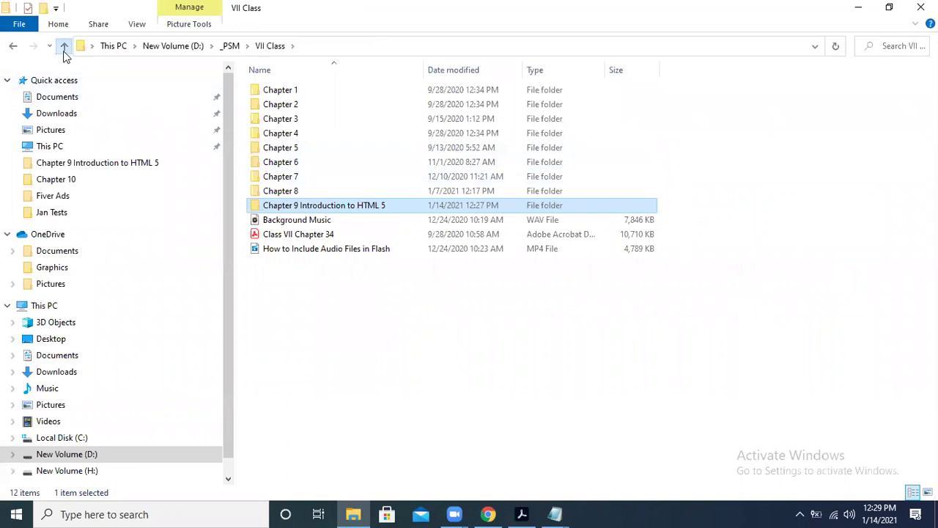
left_click(64, 46)
double_click(286, 308)
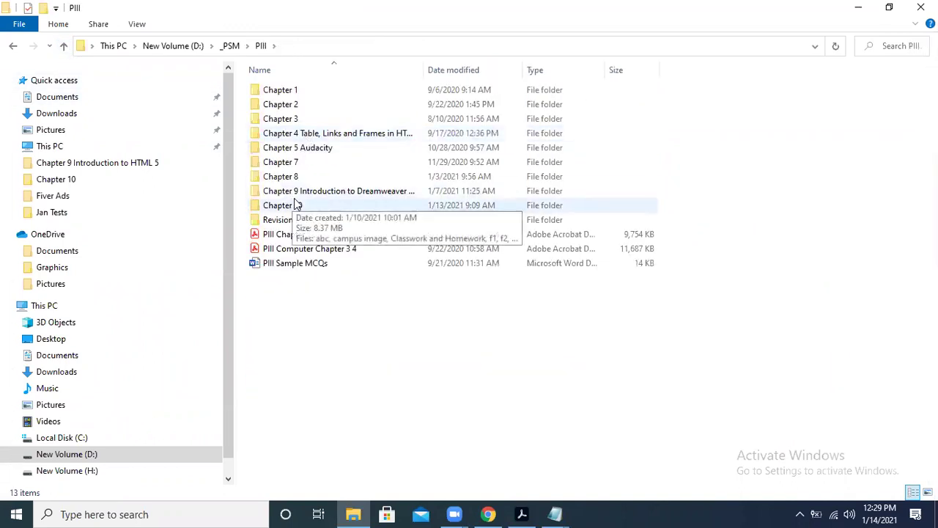
double_click(306, 118)
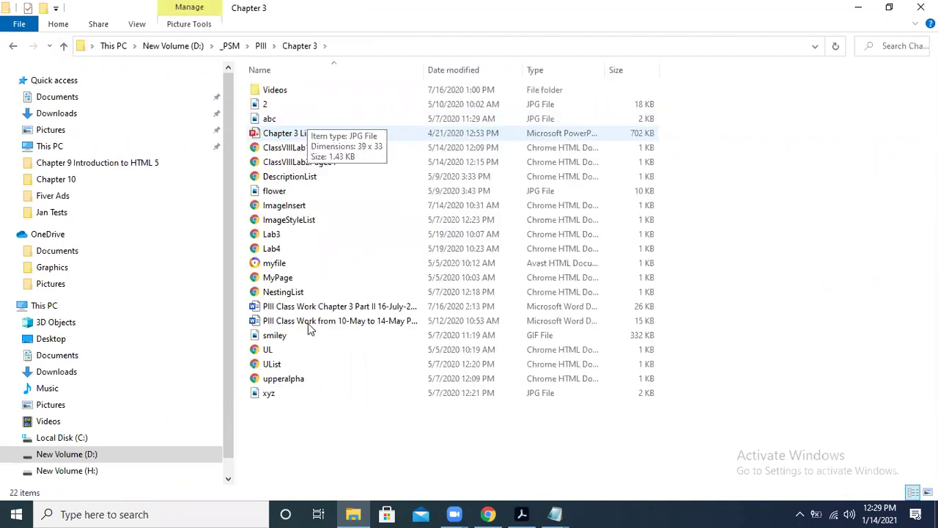
left_click(64, 46)
double_click(301, 105)
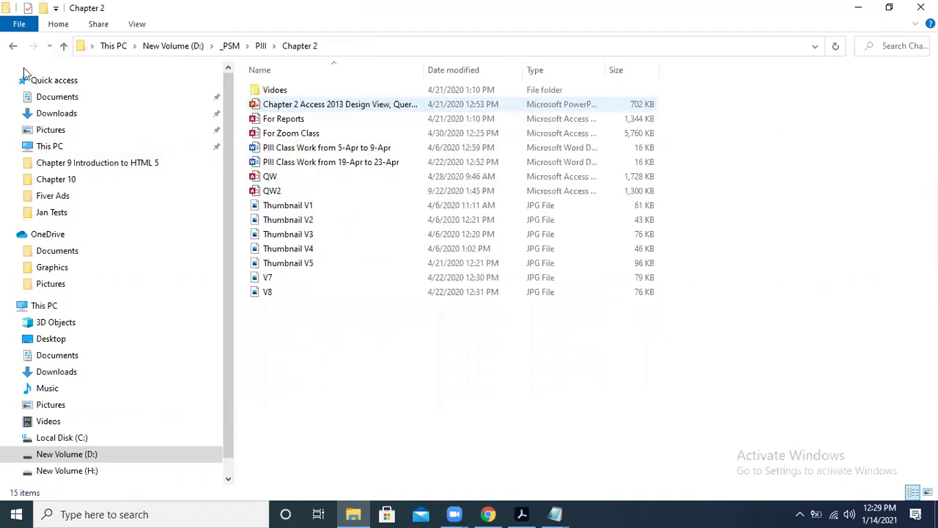
left_click(65, 46)
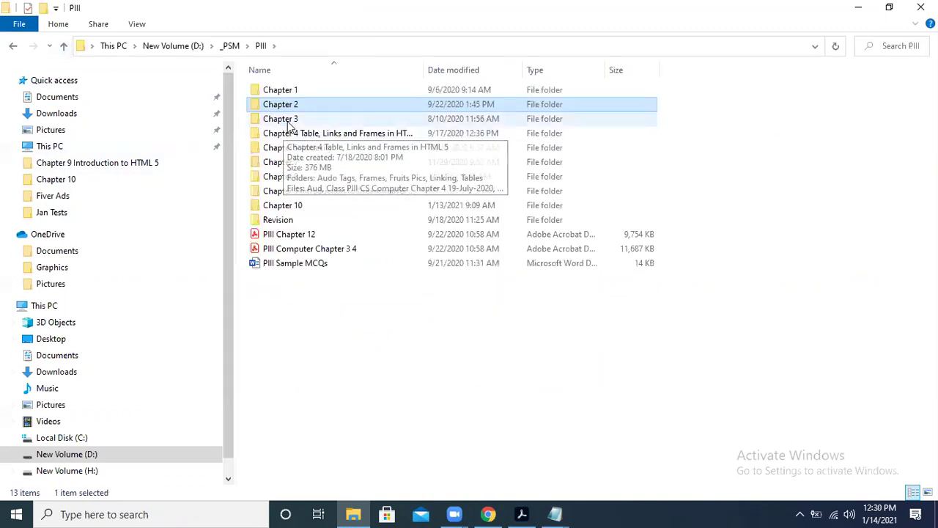
double_click(277, 119)
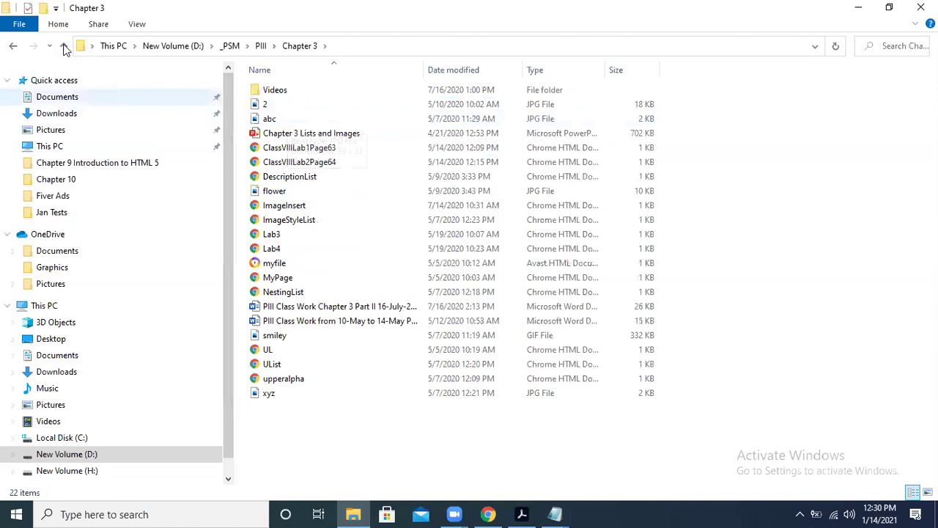
key("alt+Up")
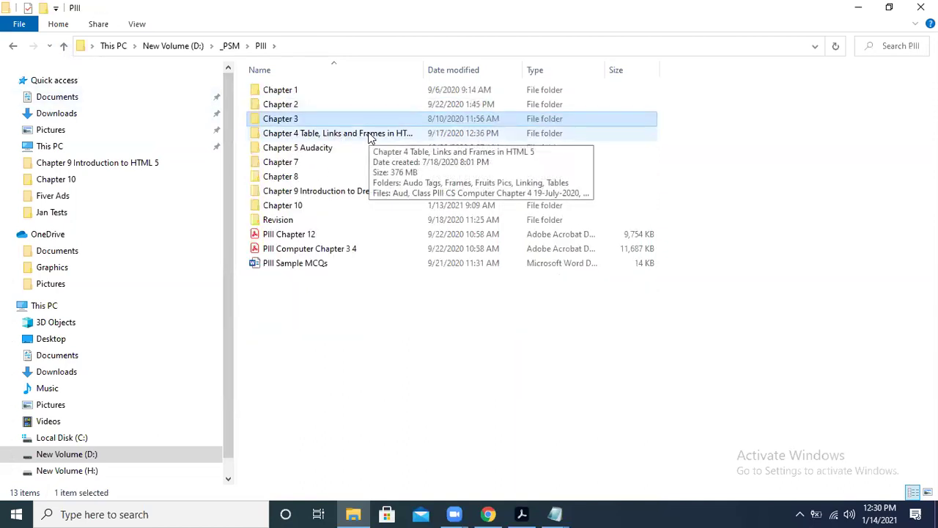
double_click(277, 121)
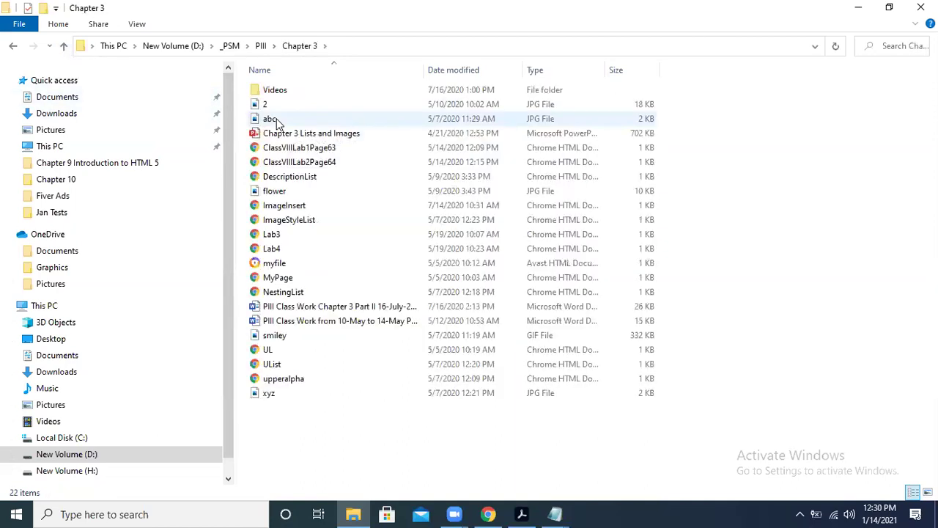
- Copy the ImageInsert HTML file from PIII's Chapter 3 folder
double_click(297, 205)
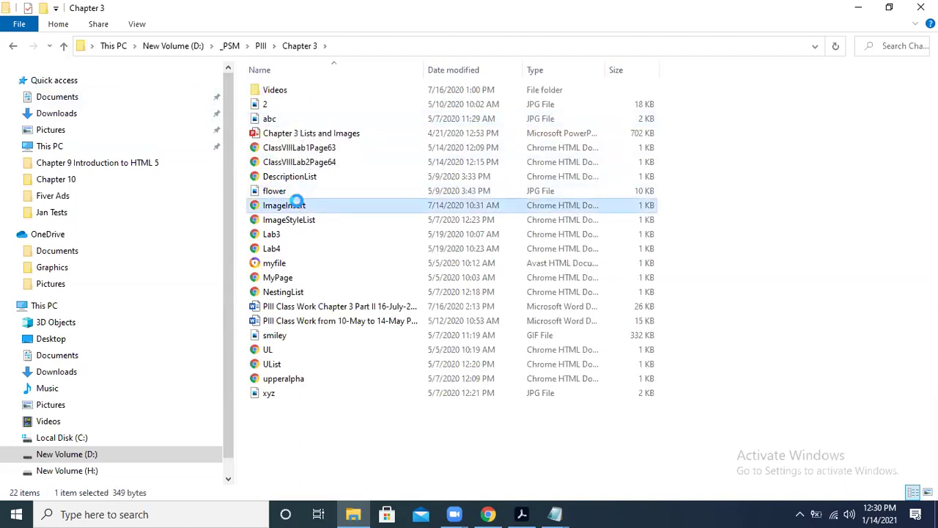
right_click(297, 205)
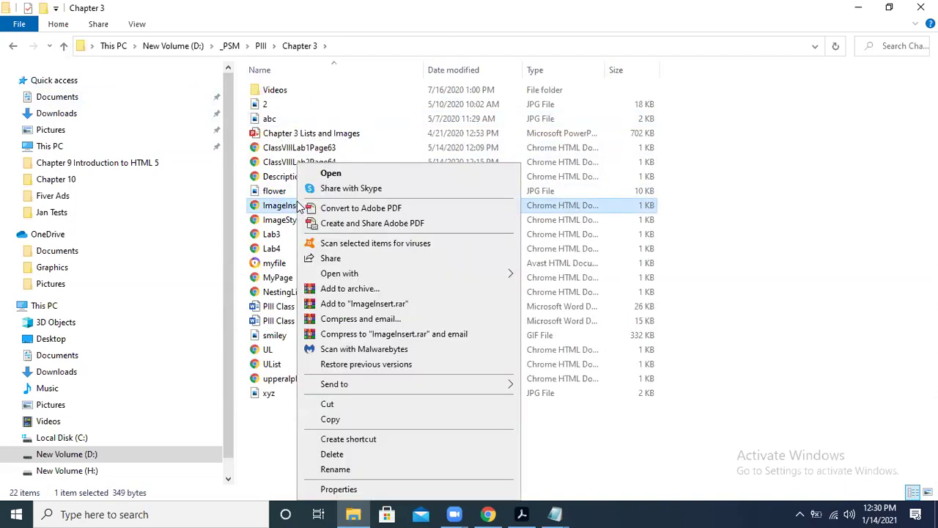
left_click(341, 419)
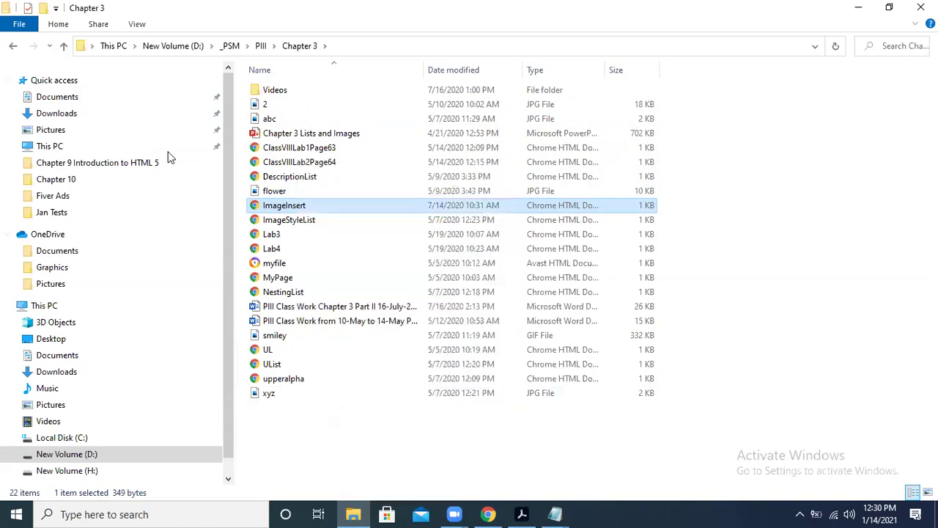
- Paste the ImageInsert file into VII Class's Chapter 9 Introduction to HTML 5 folder and open the pasted page in Chrome
left_click(64, 46)
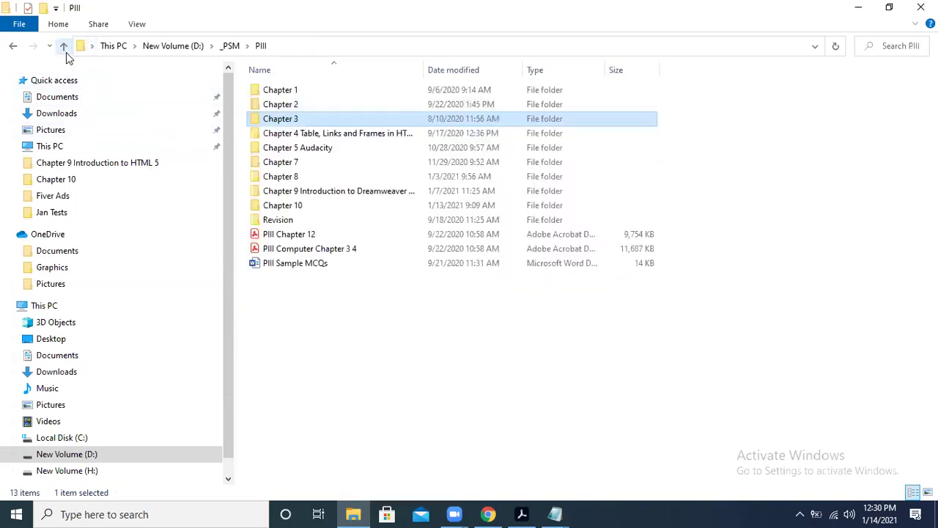
left_click(64, 46)
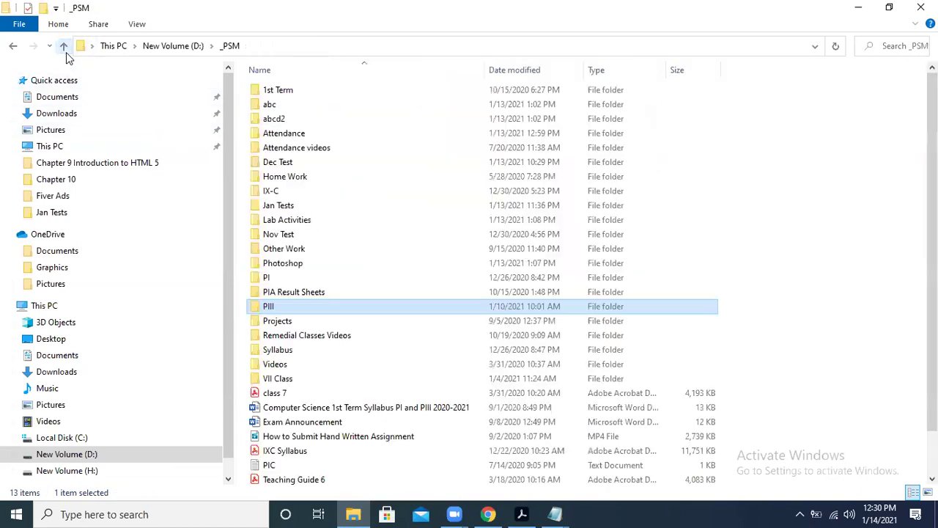
double_click(314, 379)
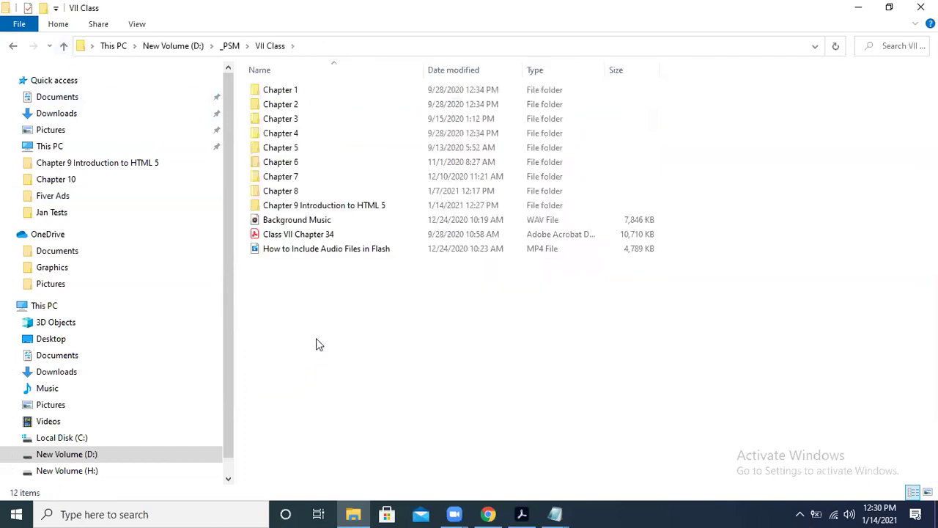
double_click(352, 208)
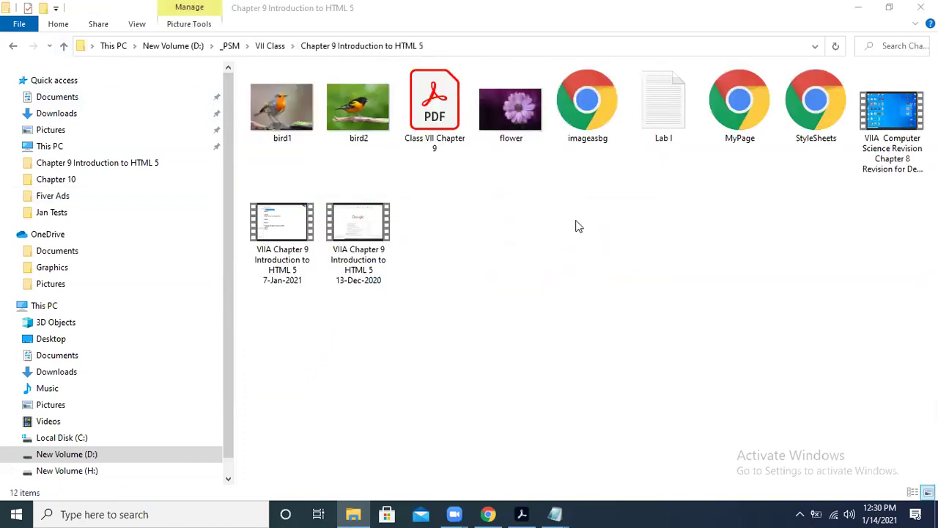
key("ctrl+v")
right_click(682, 110)
left_click(705, 118)
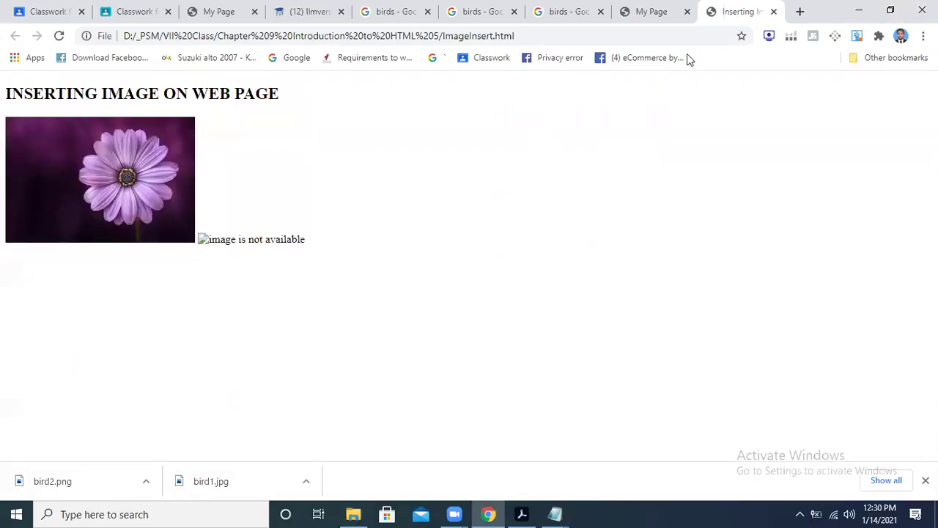
right_click(177, 138)
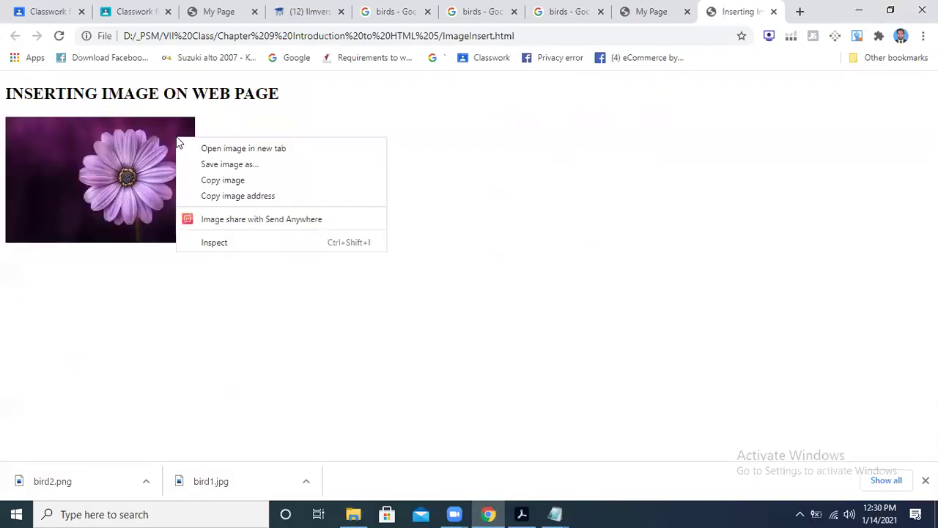
left_click(274, 163)
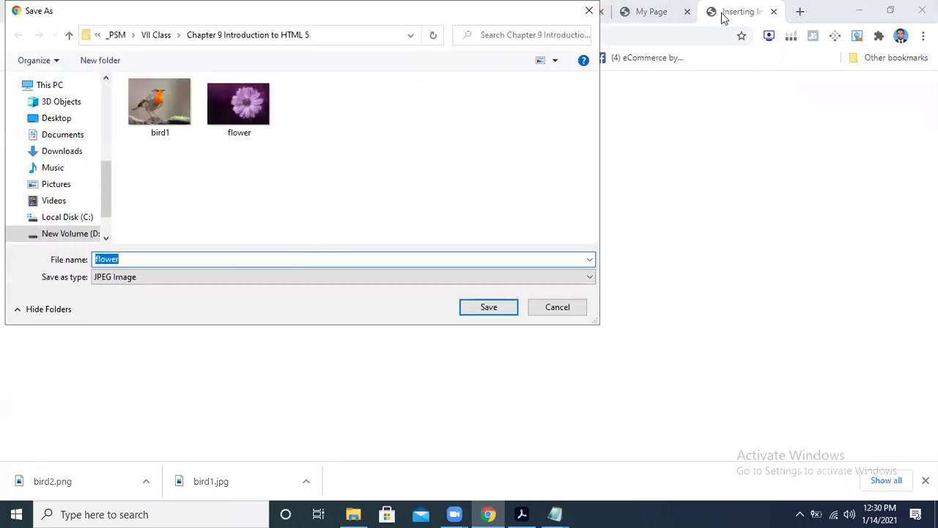
left_click(589, 10)
- Display the ImageInsert page's source code to examine its image tags
right_click(264, 167)
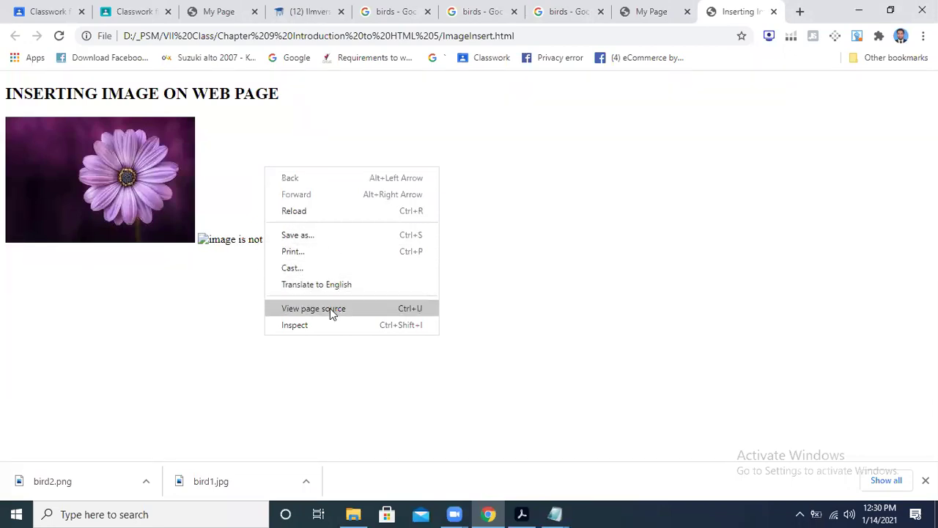
left_click(330, 309)
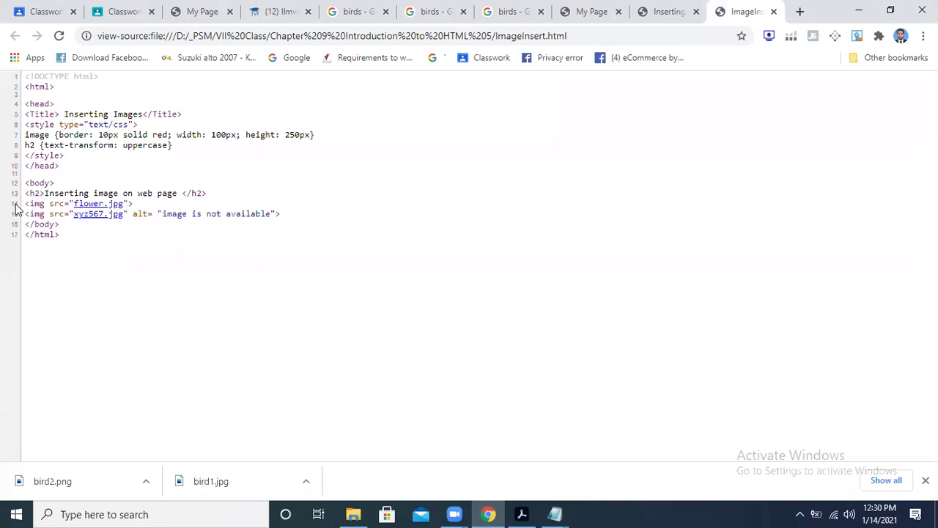
- Copy the two img tag lines, flower.jpg and xyz567.jpg with its alt text, from the ImageInsert page's source code
left_click_drag(26, 204, 291, 221)
left_click(238, 245)
left_click_drag(24, 204, 294, 218)
right_click(240, 213)
left_click(265, 224)
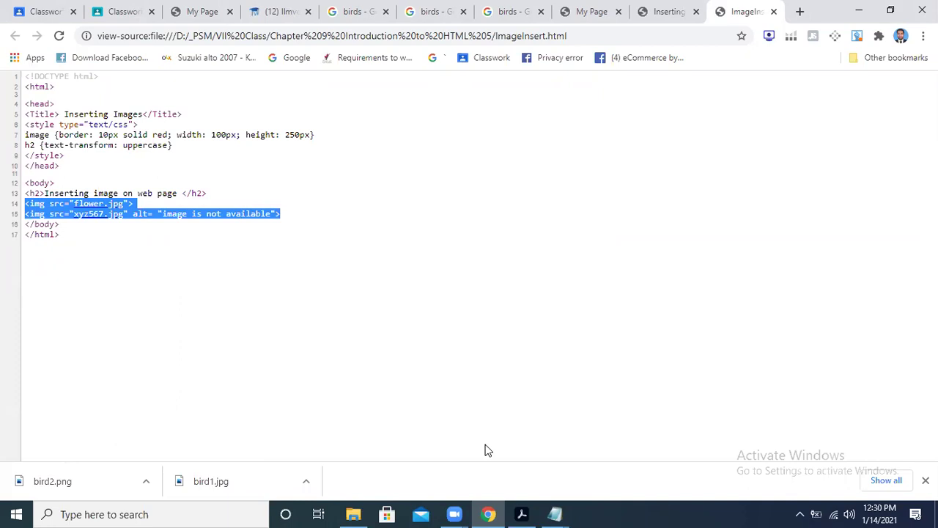
- Switch to Notepad, minimize Chrome and close the StyleSheets file
left_click(555, 514)
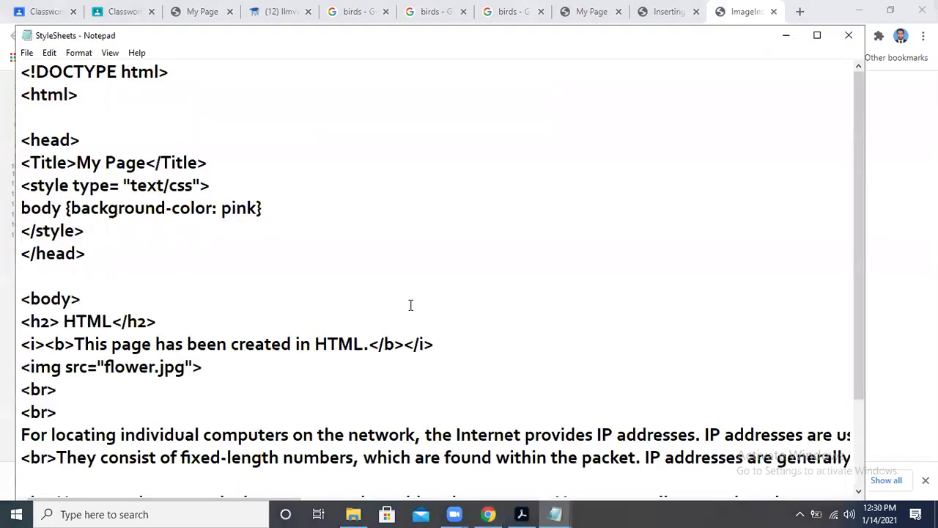
left_click(855, 12)
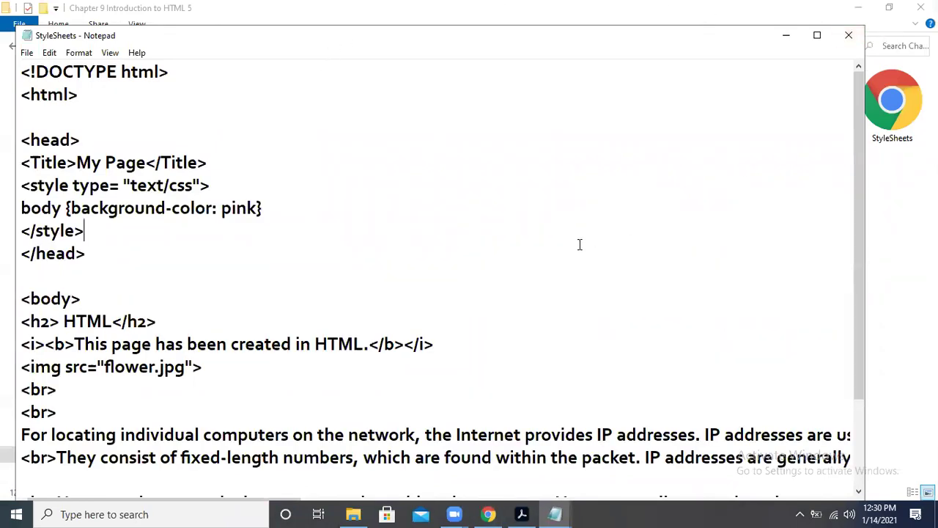
left_click(849, 43)
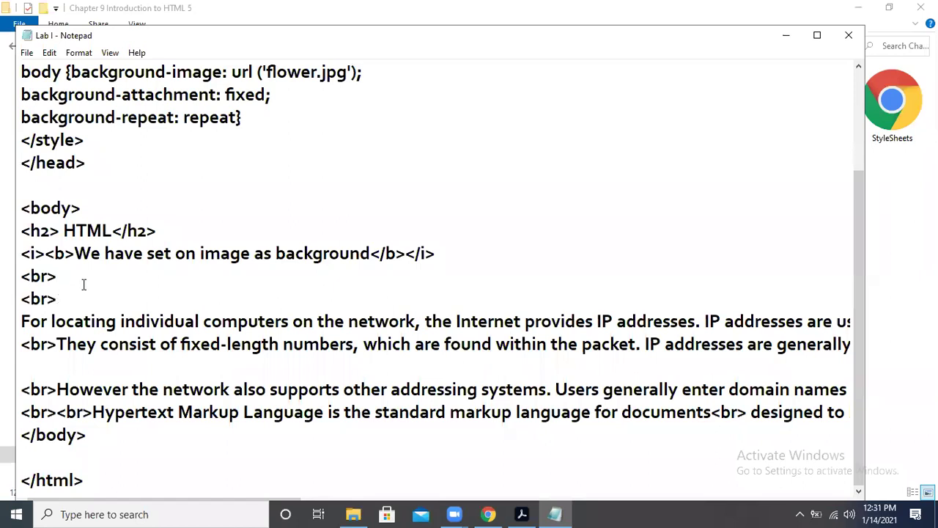
- Paste the copied img tags on a new line between the two <br> tags in the Lab I body
key("Return")
left_click(84, 285)
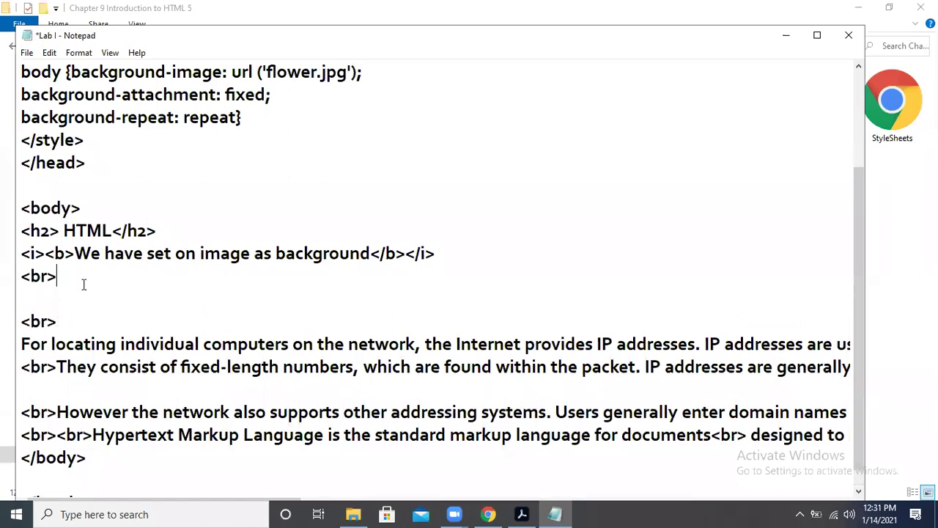
left_click(36, 300)
right_click(36, 300)
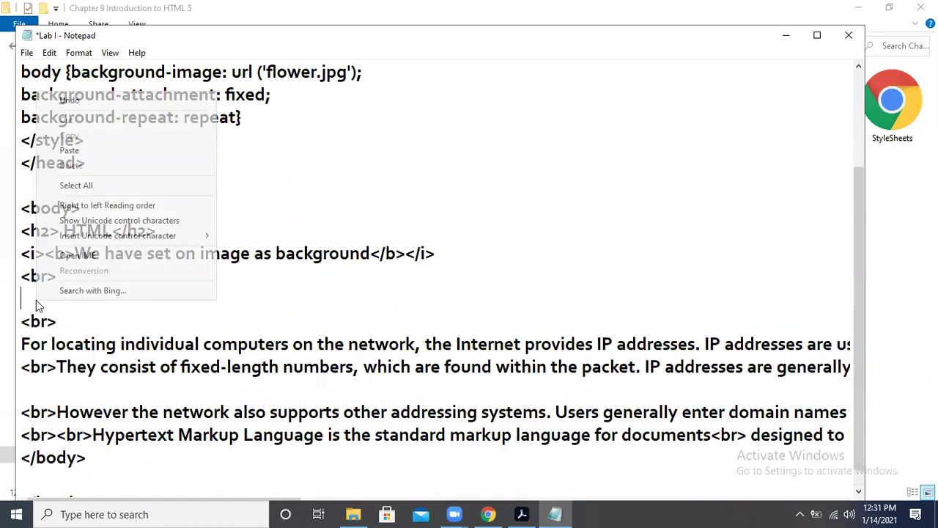
left_click(97, 151)
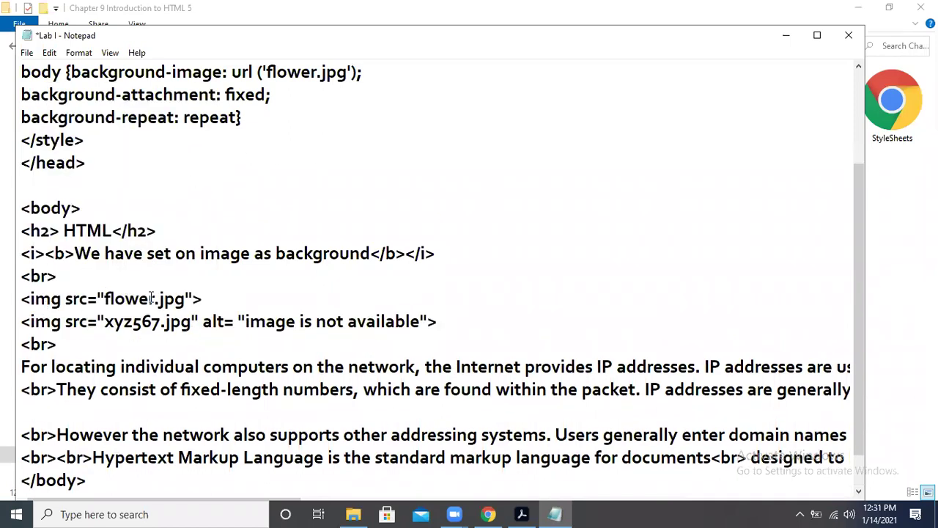
- Replace the flower.jpg source in Lab I's first img tag with bird1.jpg
left_click(154, 299)
key("BackSpace")
key("BackSpace")
key("BackSpace")
key("BackSpace")
key("BackSpace")
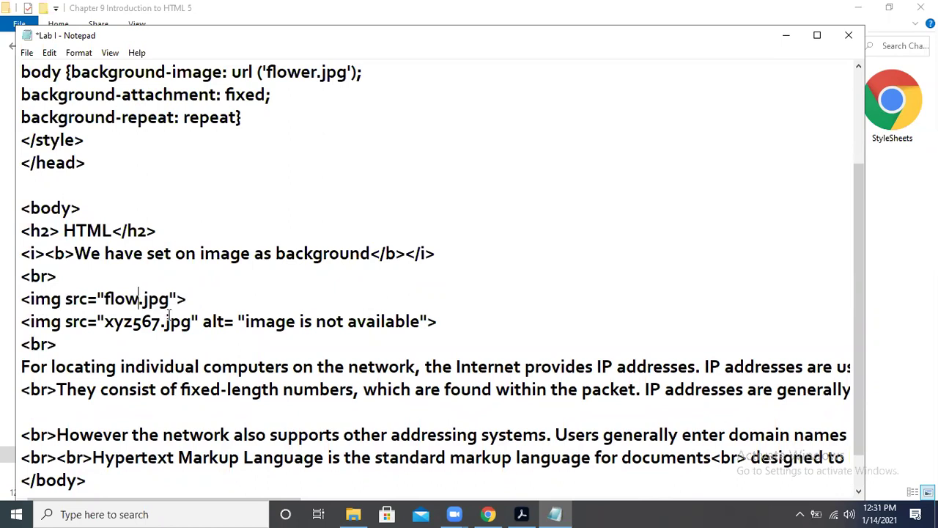
key("BackSpace")
type("bird")
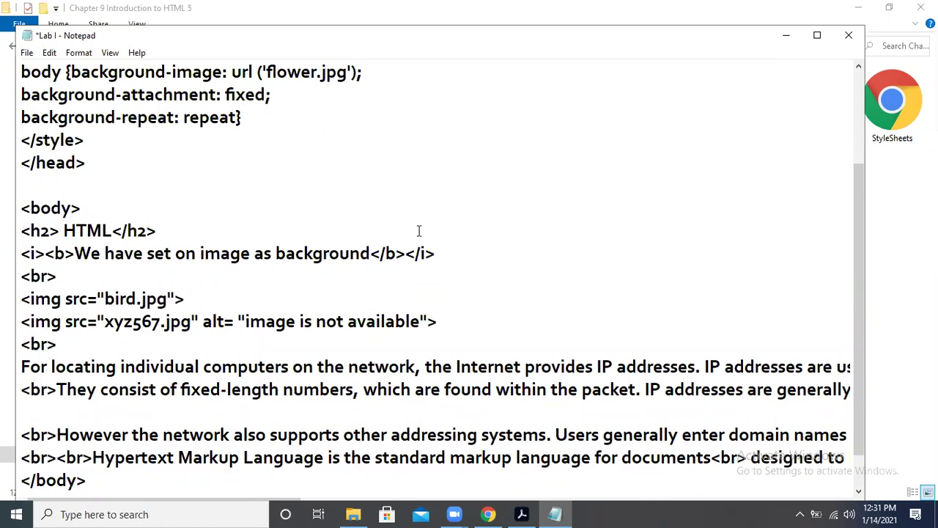
type("1")
key("alt+Tab")
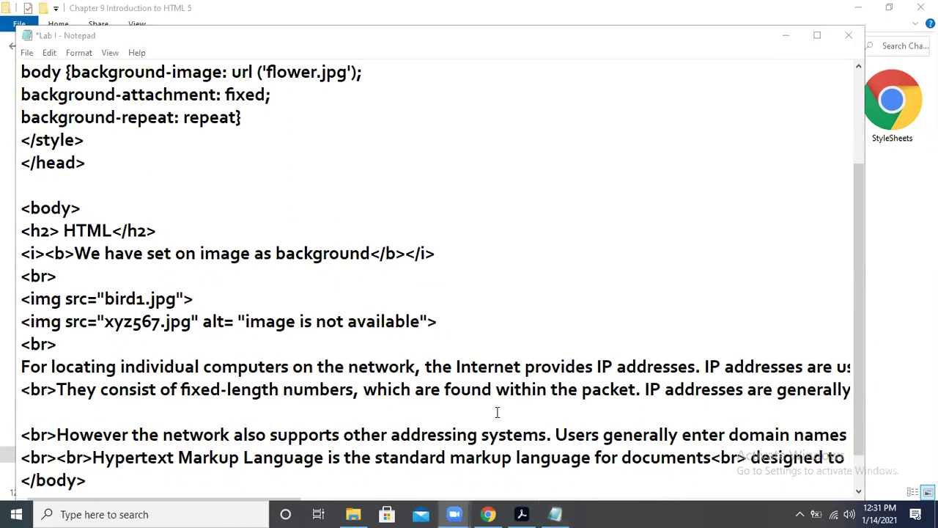
left_click(167, 297)
- Replace the xyz567.jpg source in Lab I's second img tag with bird2.jpg
left_click(114, 322)
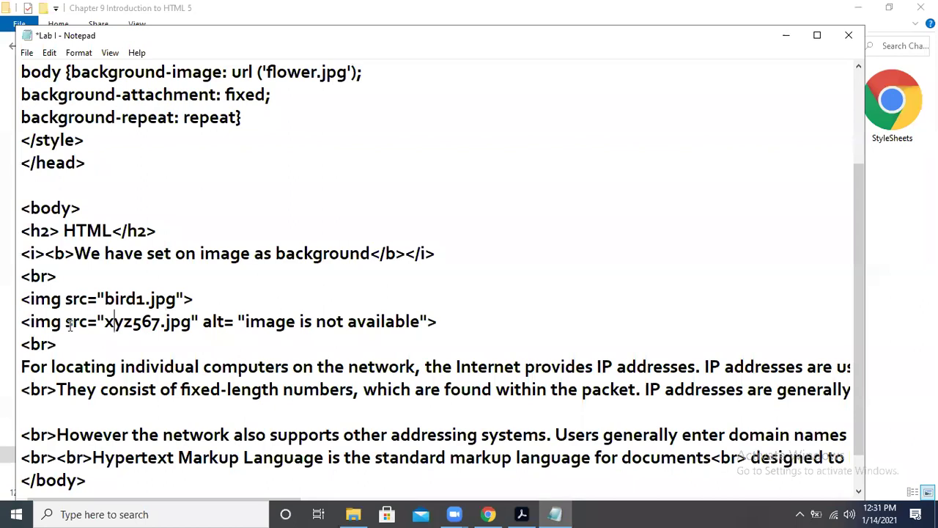
left_click(162, 323)
key("BackSpace")
key("BackSpace")
key("BackSpace")
key("BackSpace")
key("BackSpace")
key("BackSpace")
type("bird")
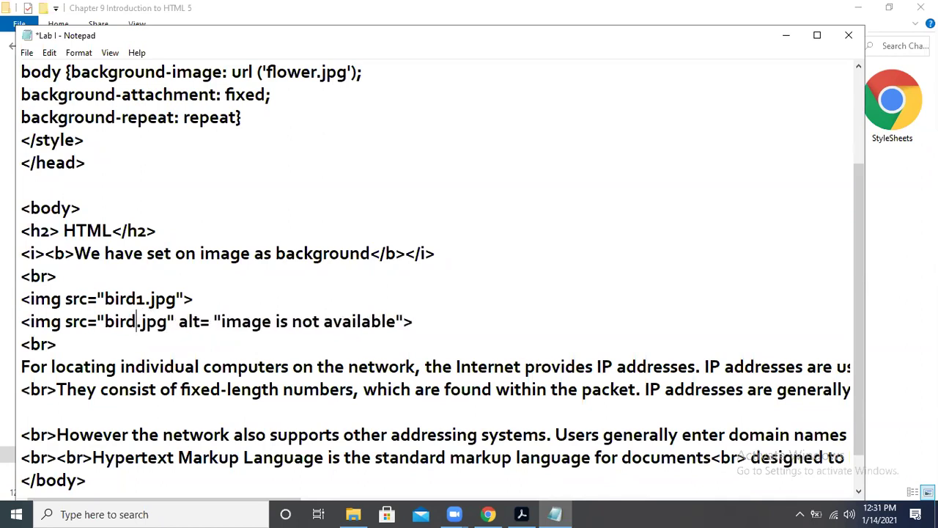
type("2")
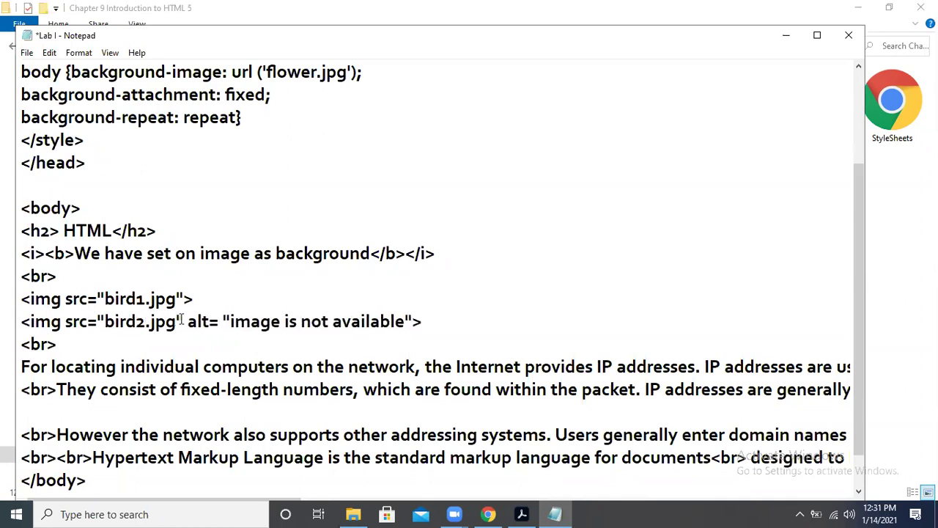
- Examine the alt attribute of the second img tag and the whole body section of the Lab I code
left_click_drag(405, 321, 371, 321)
left_click_drag(279, 319, 184, 321)
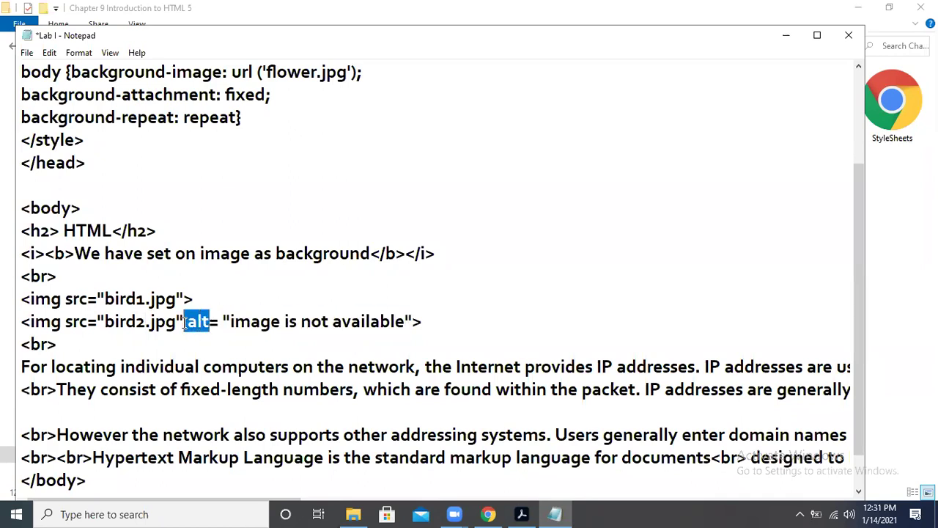
left_click(204, 356)
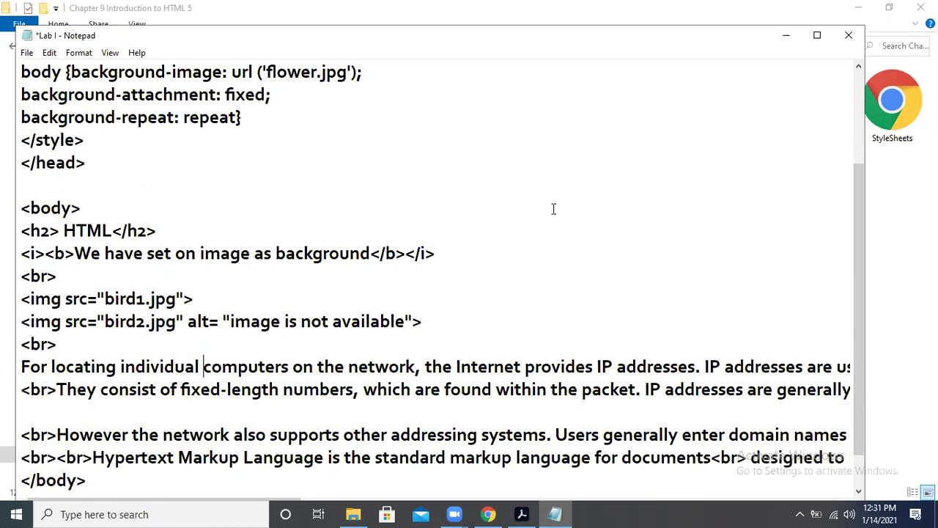
left_click_drag(188, 321, 405, 321)
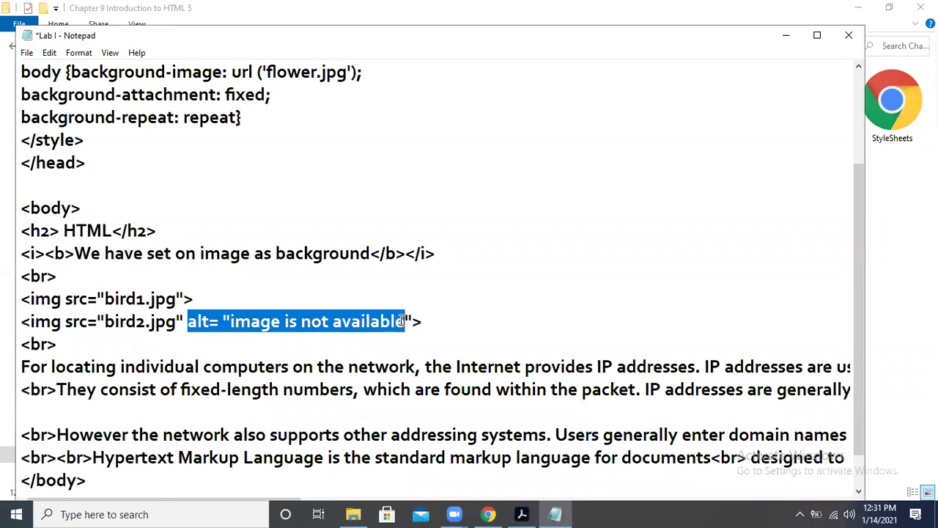
left_click(727, 250)
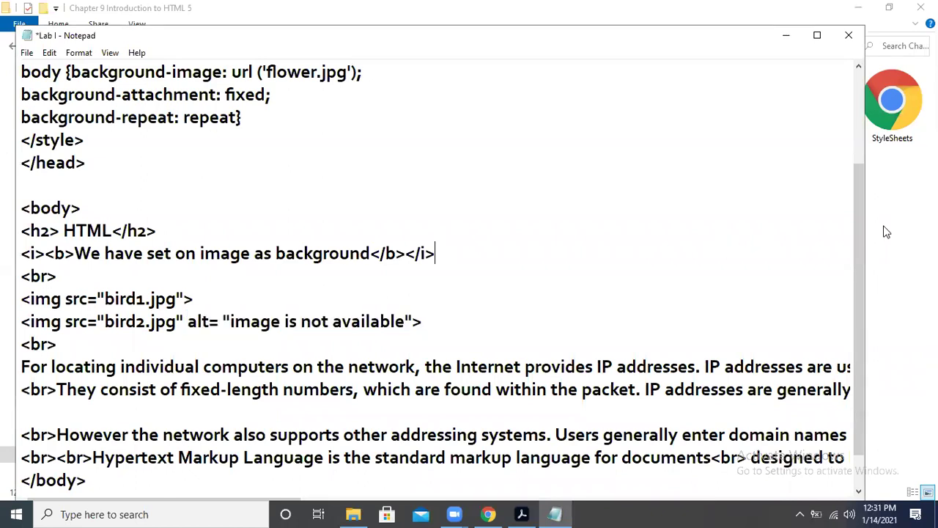
scroll(859, 220, "down", 1)
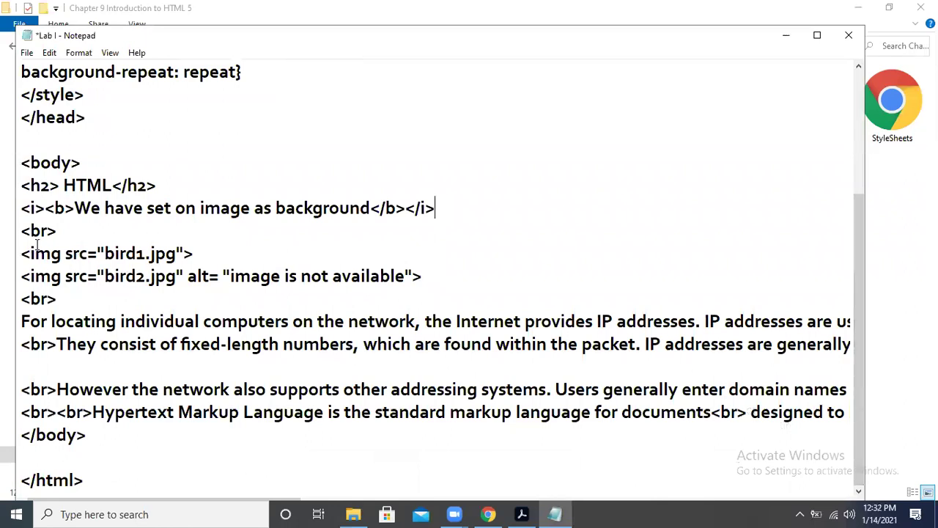
left_click_drag(22, 163, 85, 435)
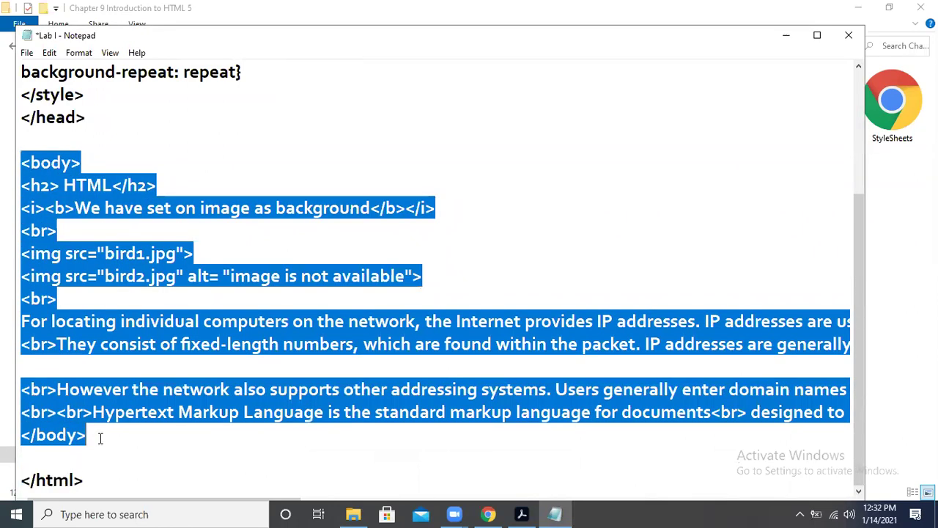
left_click(126, 273)
- Save the Lab I text file and select it in the Chapter 9 Introduction to HTML 5 folder
left_click(28, 53)
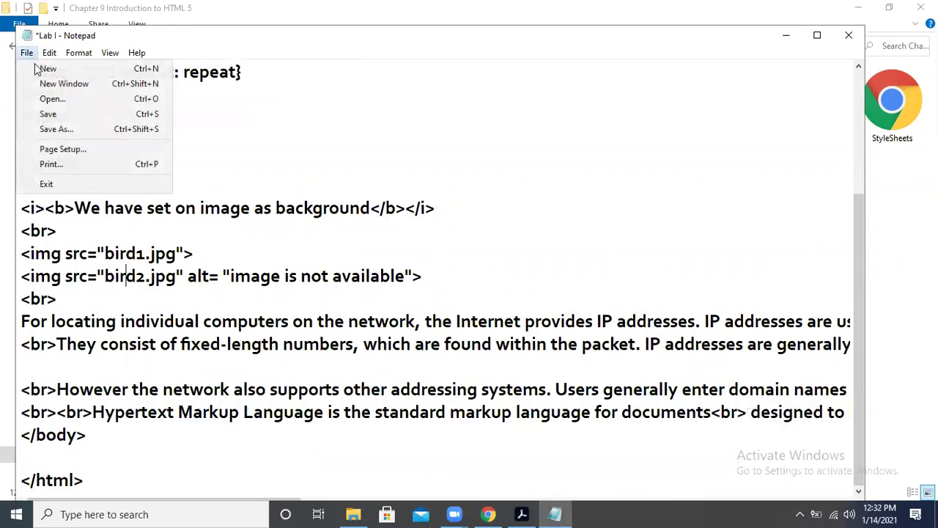
left_click(76, 116)
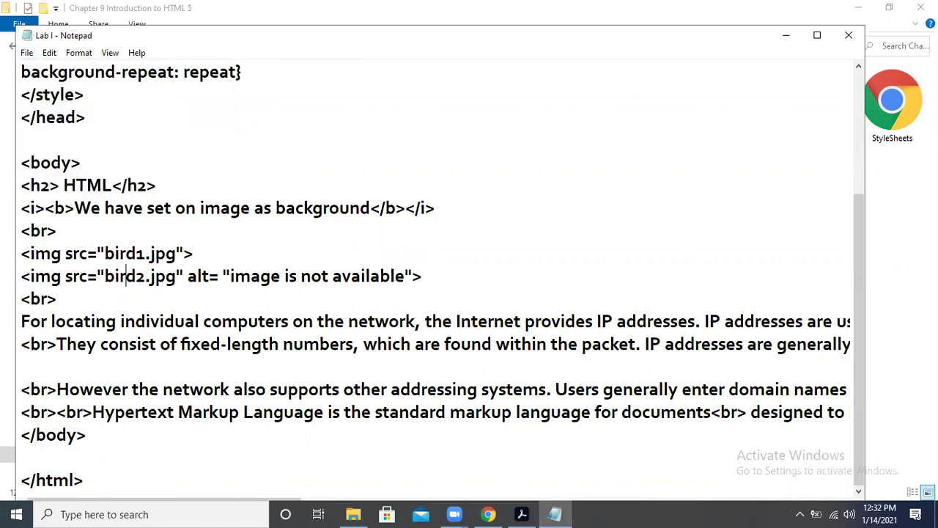
left_click(887, 212)
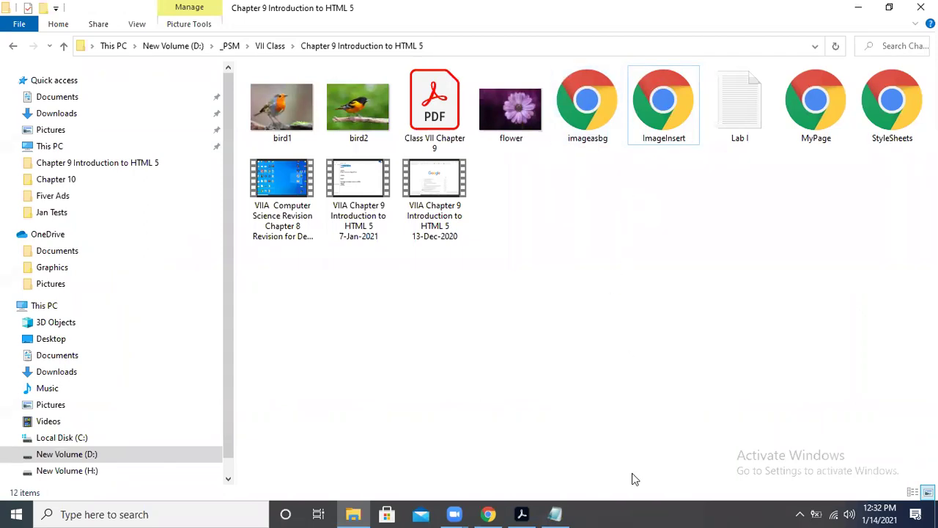
key("alt+Tab")
key("alt+Tab")
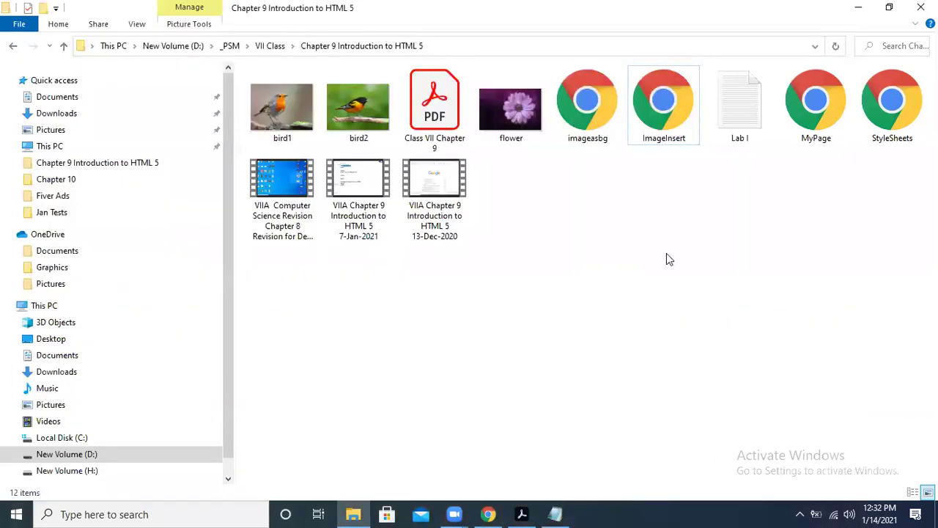
left_click(739, 119)
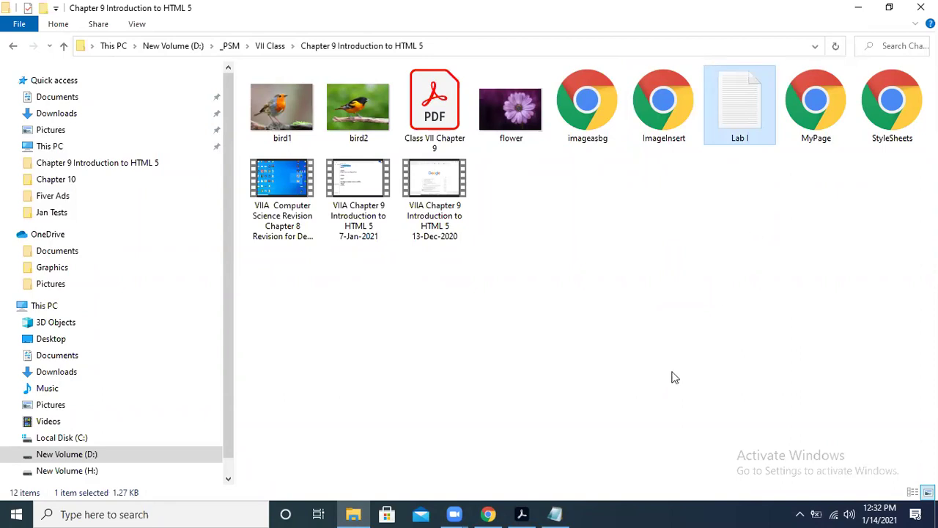
- Save the Lab I code from Notepad as a web page named Lab I.html in the same folder
left_click(549, 513)
left_click(26, 52)
left_click(66, 128)
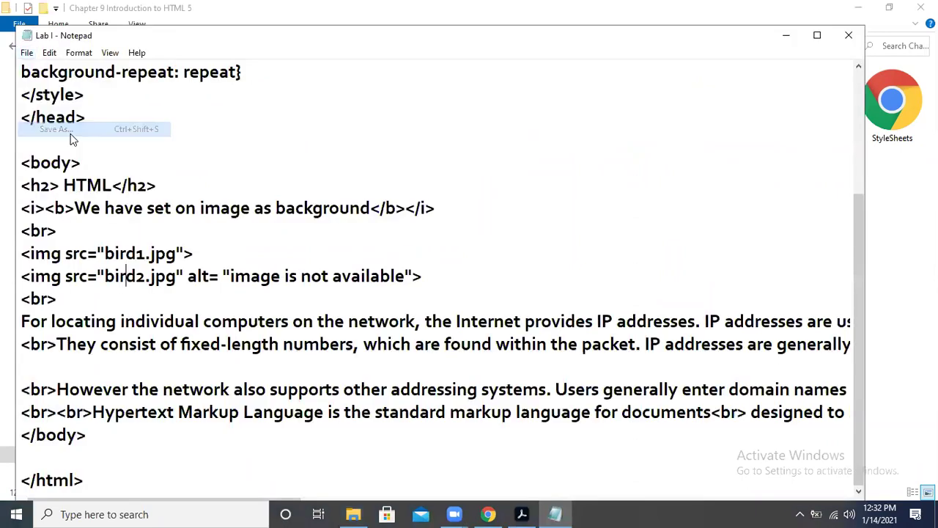
left_click(151, 318)
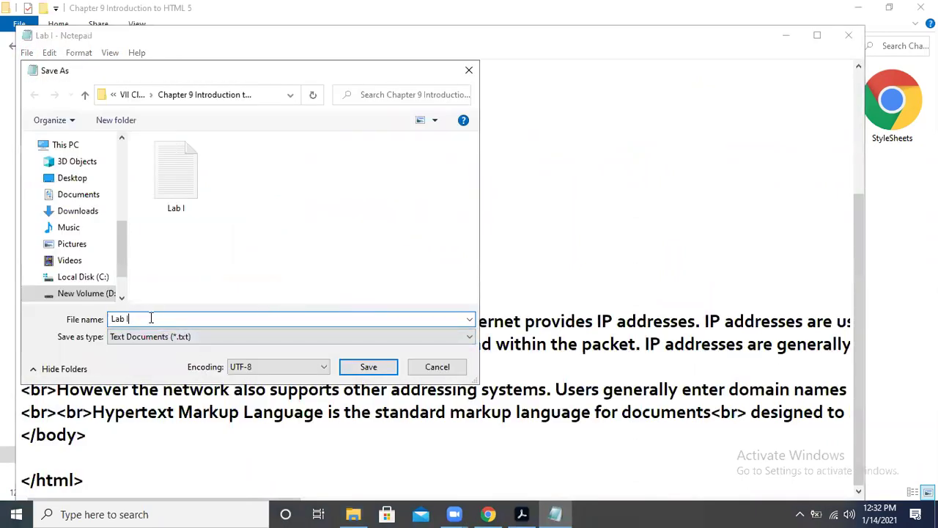
type(".html")
key("Return")
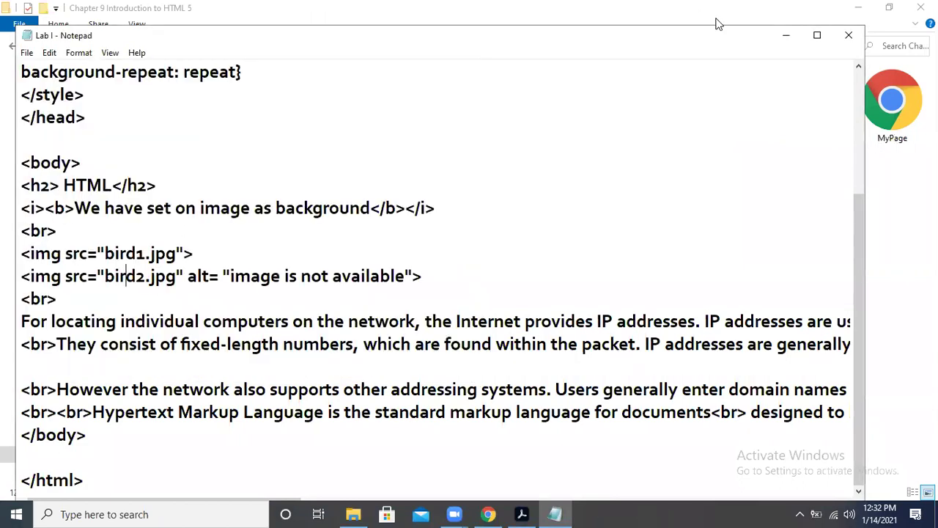
- Close Notepad, open the Lab I web page in Chrome and look through both images and the text
left_click(848, 35)
double_click(736, 129)
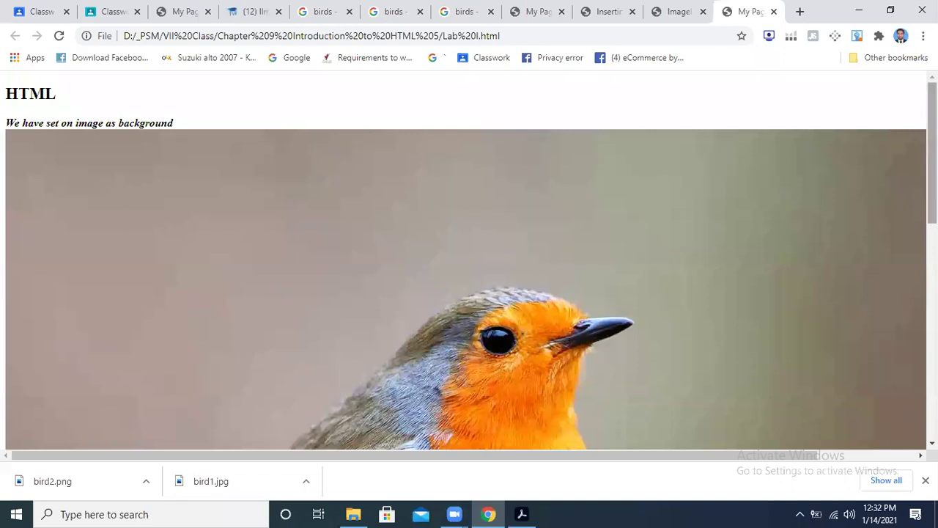
scroll(469, 293, "down", 7)
scroll(469, 293, "down", 1)
scroll(470, 293, "up", 9)
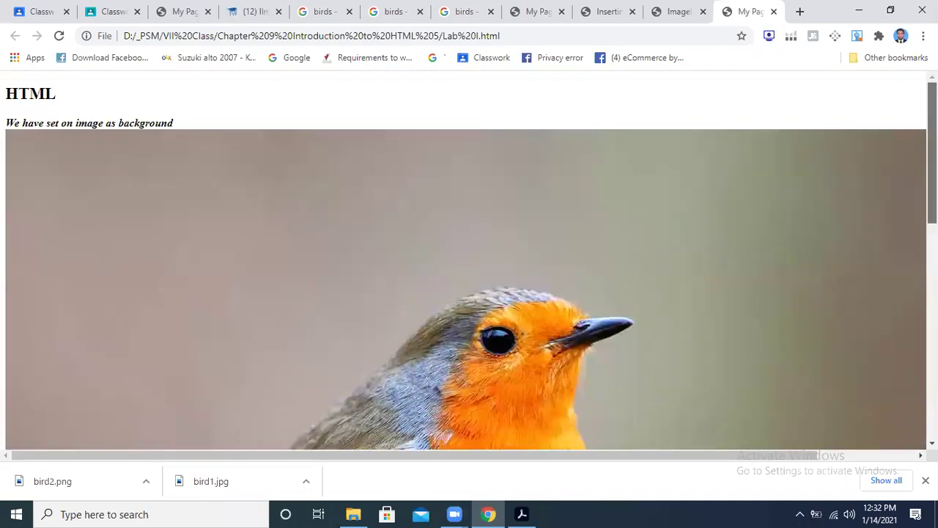
scroll(470, 293, "down", 8)
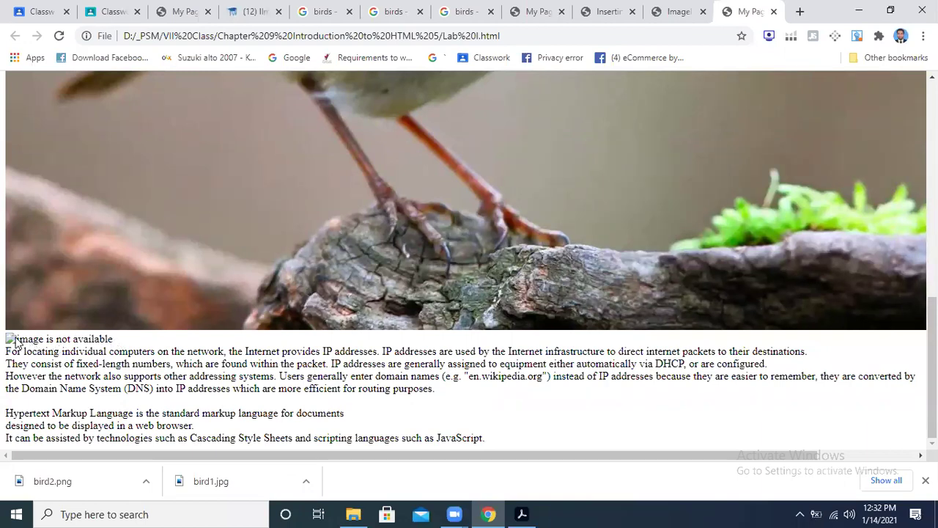
- Display the Lab I page's source code and examine the bird1.jpg img tag
right_click(428, 378)
left_click(500, 352)
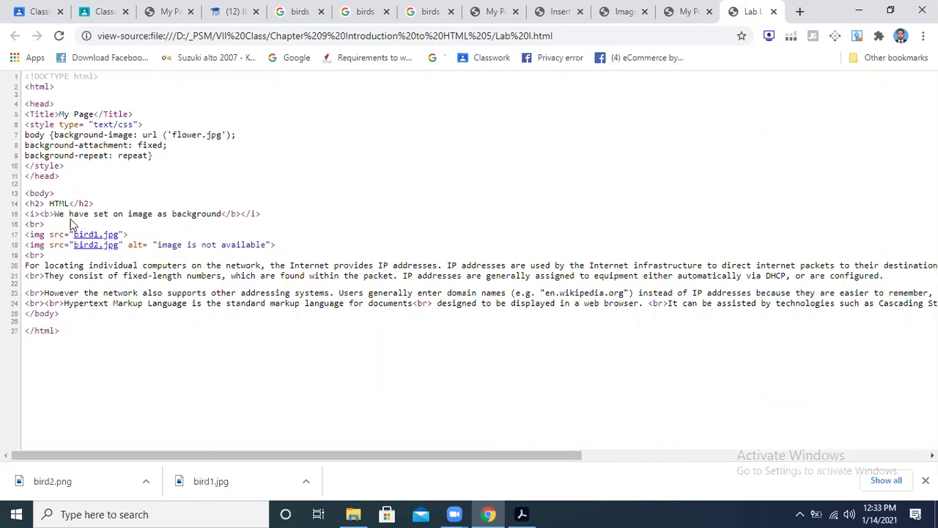
left_click_drag(129, 234, 68, 239)
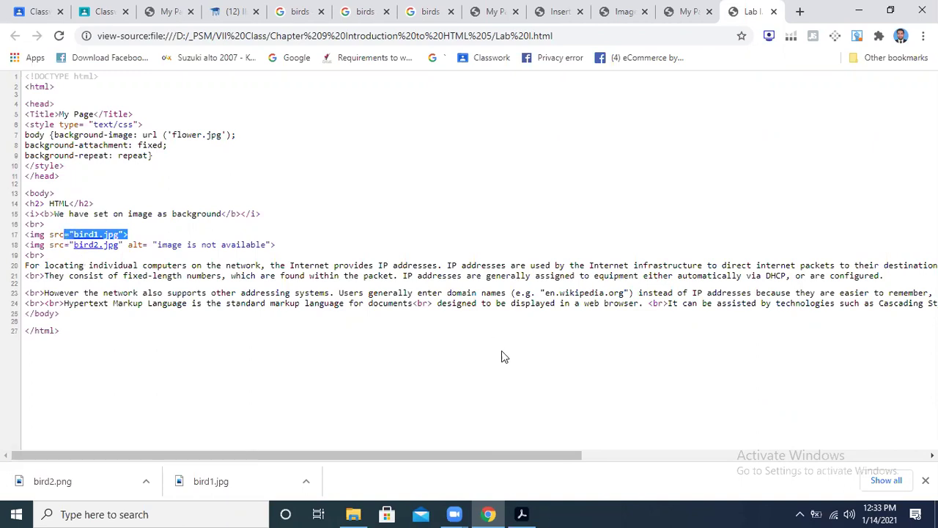
- Switch to File Explorer and check the bird1 and bird2 image files in the Chapter 9 folder
left_click(352, 513)
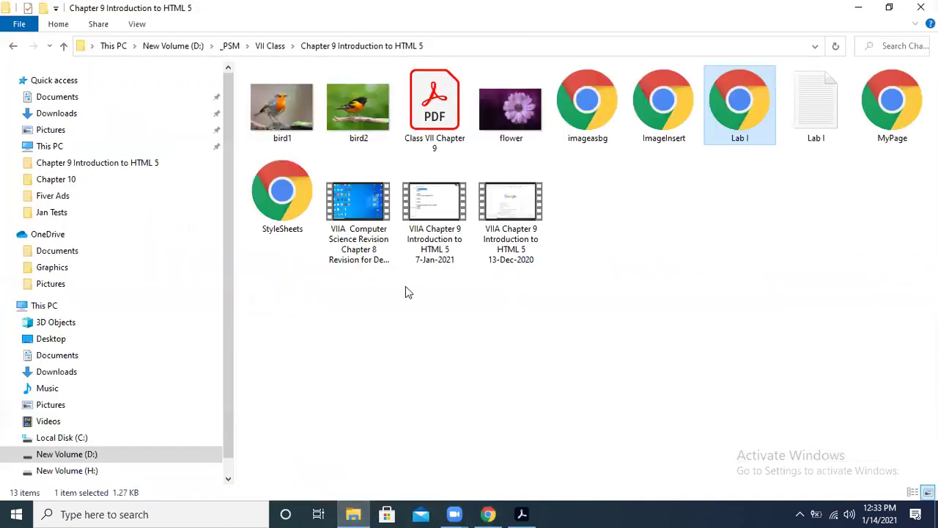
left_click(287, 143)
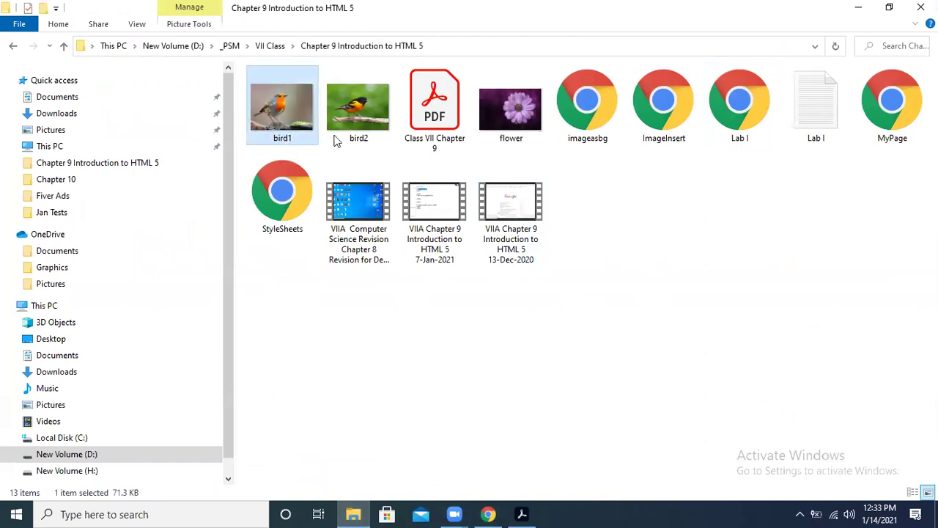
left_click(347, 141)
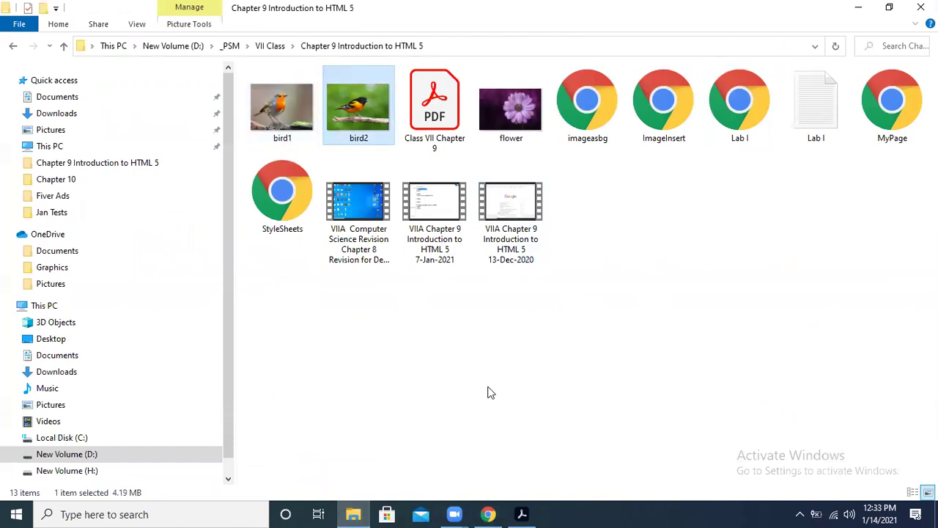
- Switch to Chrome, examine the bird2.jpg tag's alt text in the source code and display the rendered Lab I page
left_click(607, 392)
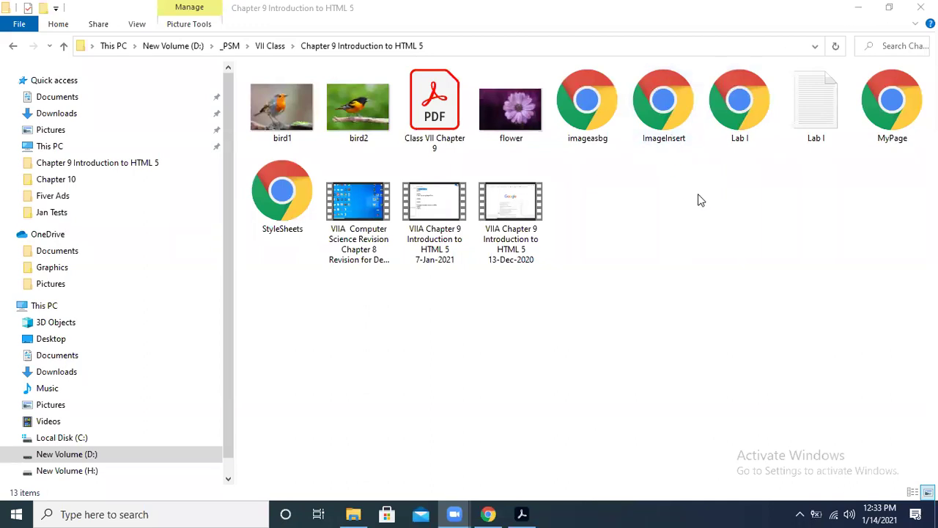
left_click(536, 470)
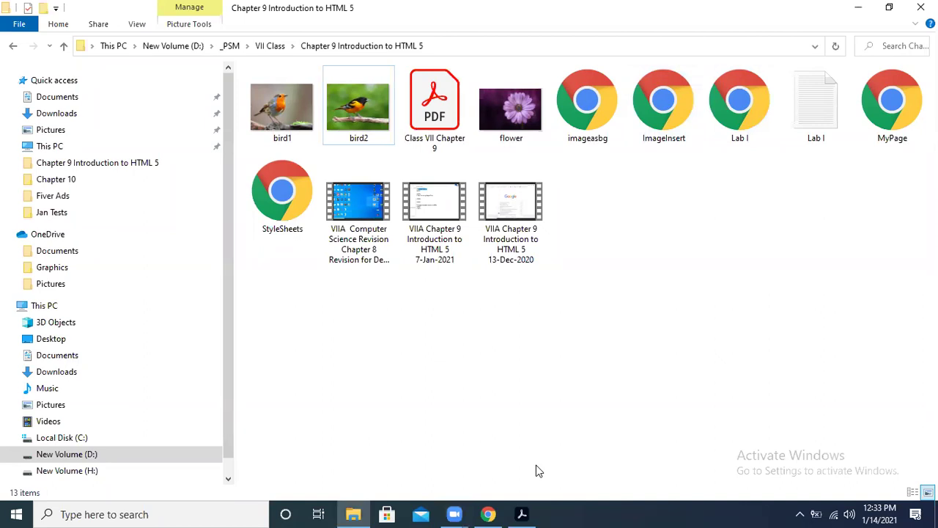
left_click(523, 514)
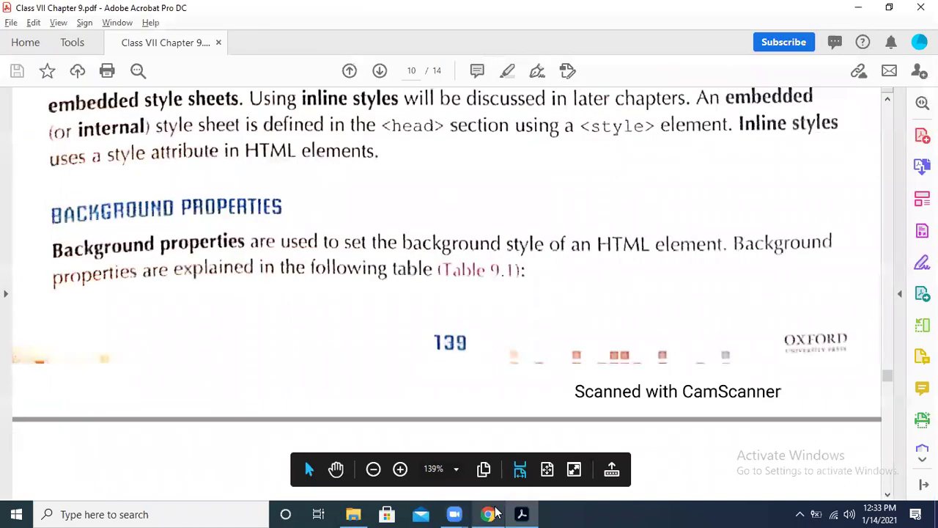
left_click(489, 514)
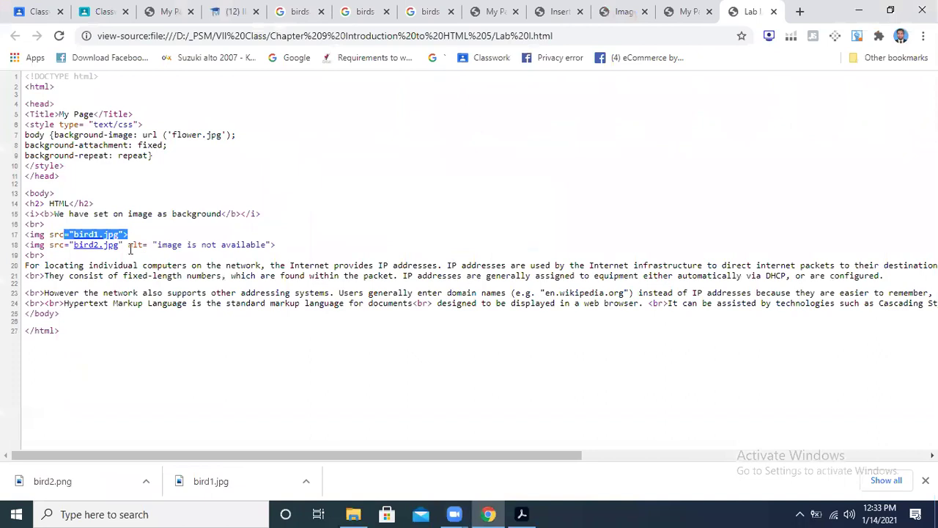
left_click_drag(128, 247, 273, 247)
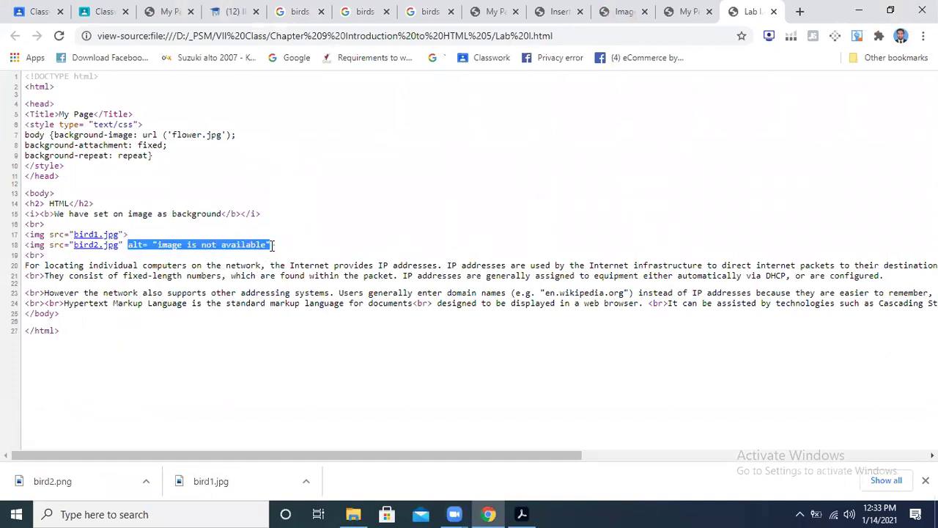
left_click(692, 18)
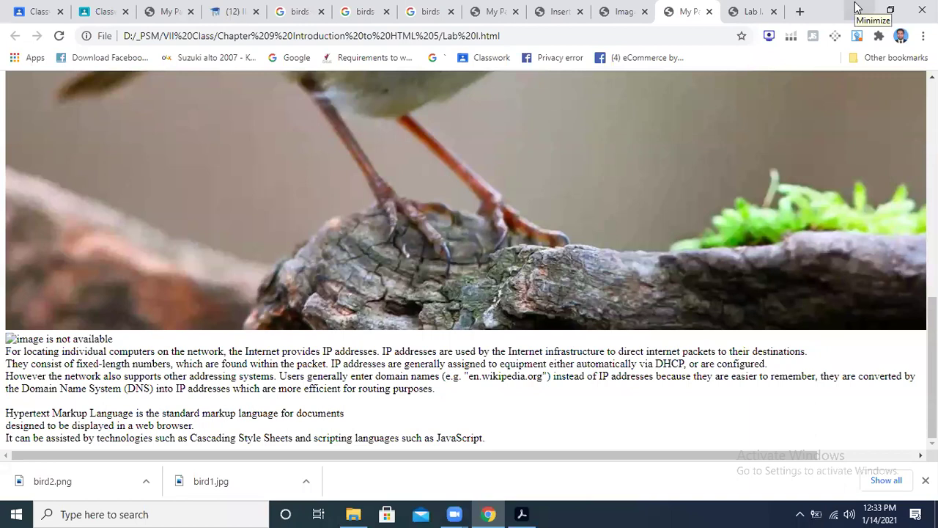
- Return to File Explorer and check the bird1 image's file type in its properties
left_click(859, 10)
left_click(859, 8)
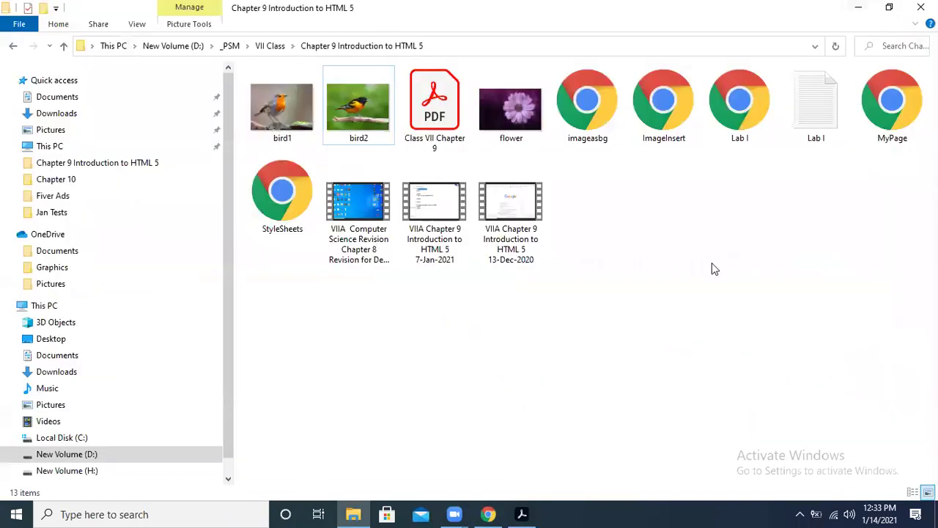
left_click(273, 110)
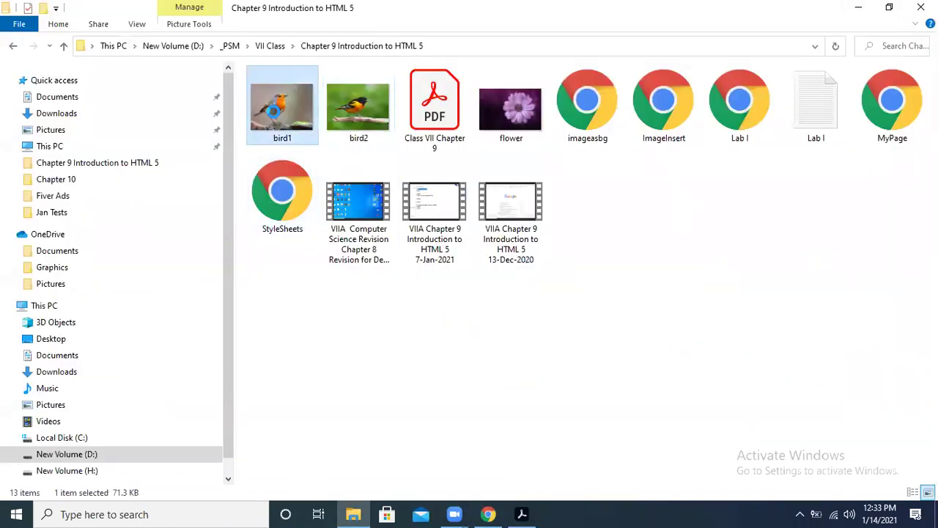
right_click(274, 109)
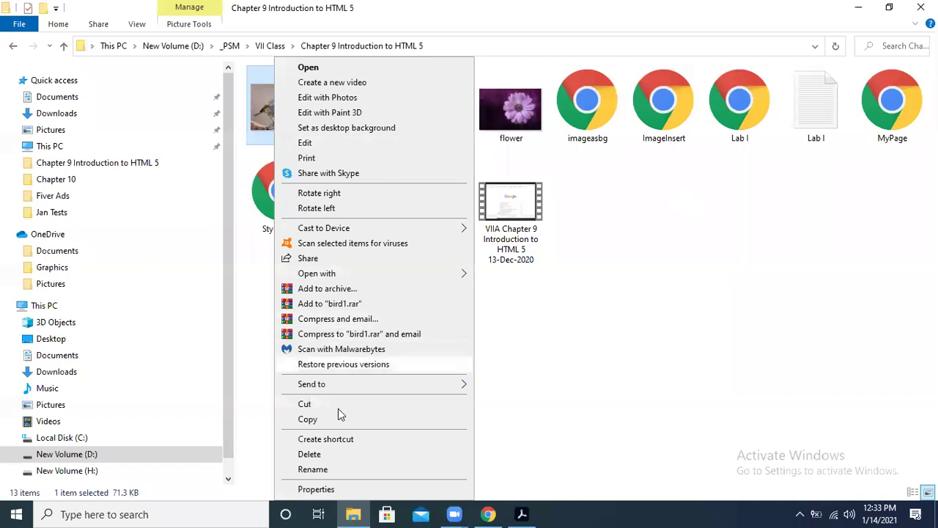
left_click(343, 493)
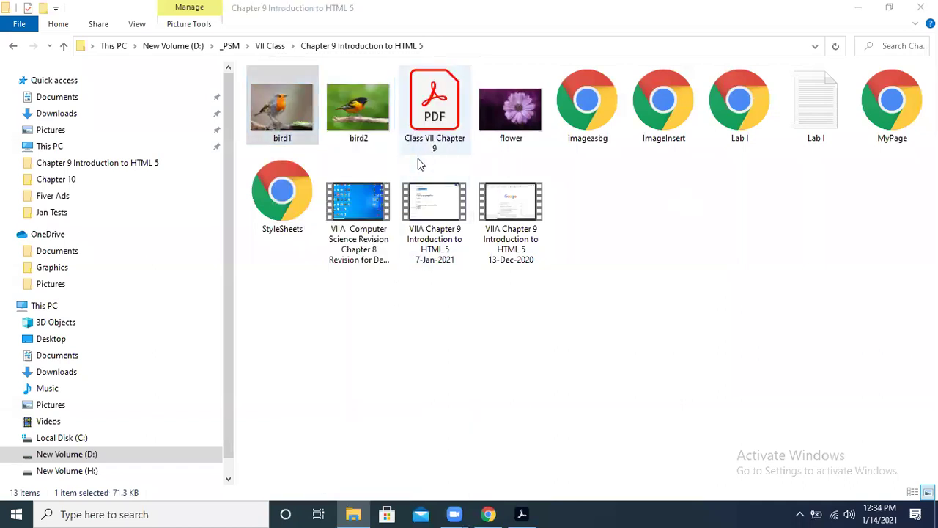
mouse_move(344, 204)
left_mouse_down()
mouse_move(370, 204)
mouse_move(354, 206)
left_mouse_up()
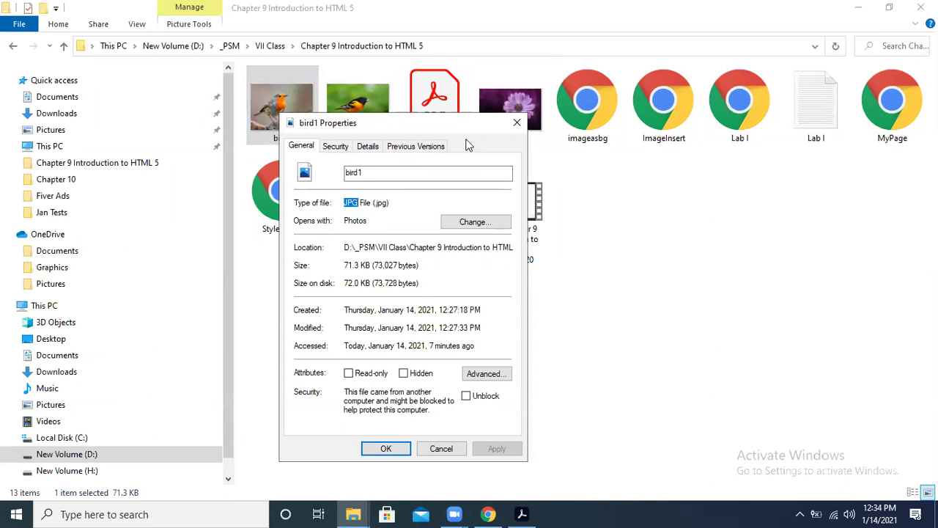
left_click(517, 123)
- Check the bird2 image's file type in its properties
left_click(356, 126)
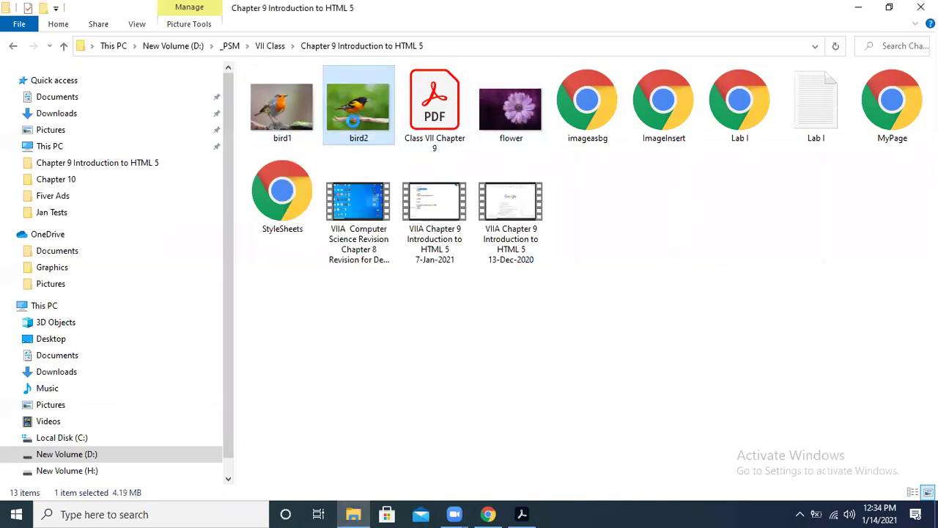
right_click(354, 129)
left_click(400, 490)
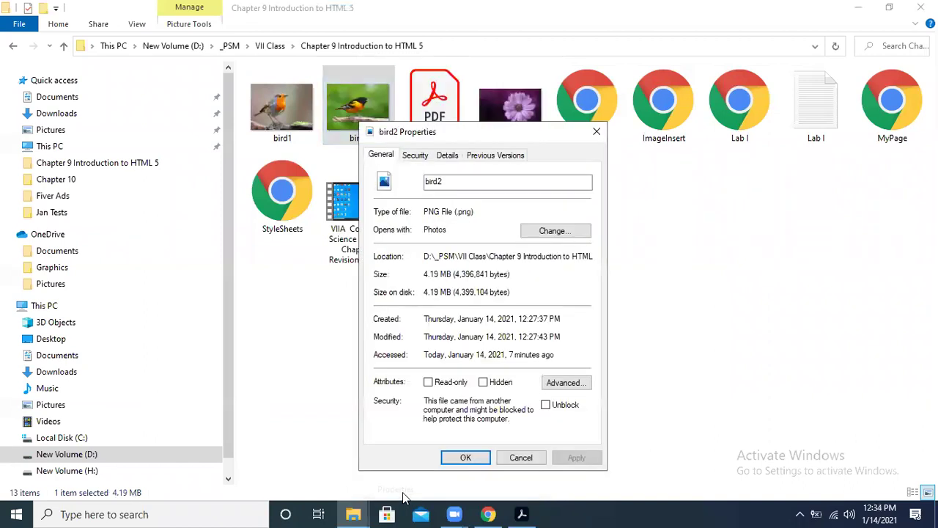
double_click(429, 212)
left_click(523, 457)
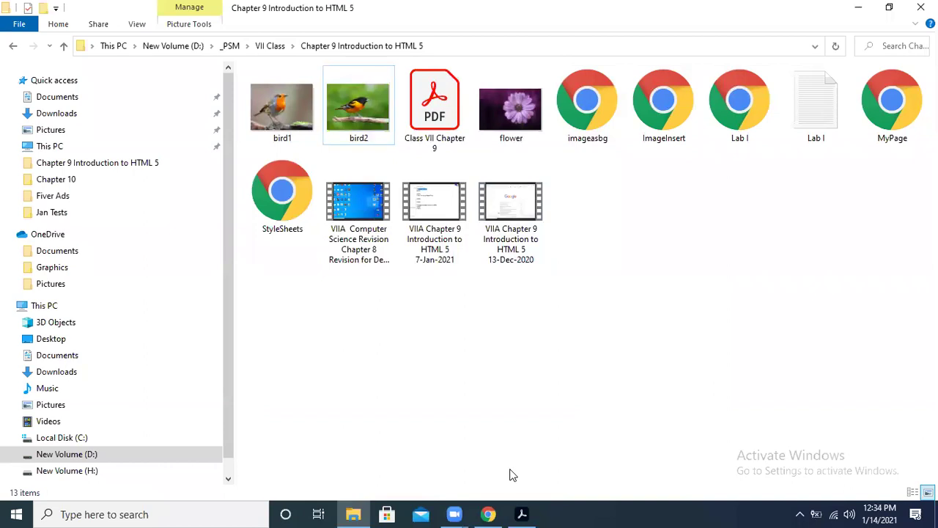
- Look briefly at the Lab I page in Chrome and open its web page file from the Chapter 9 folder in Notepad
left_click(493, 514)
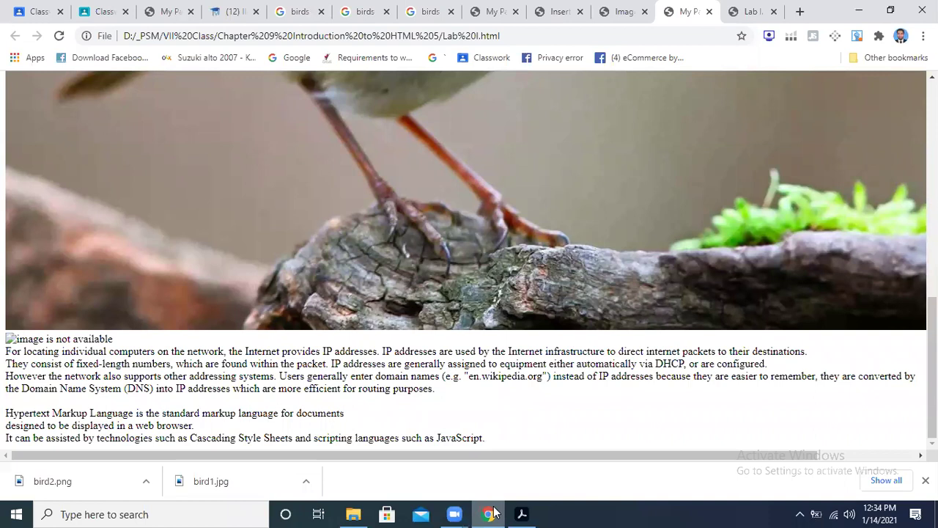
left_click(493, 513)
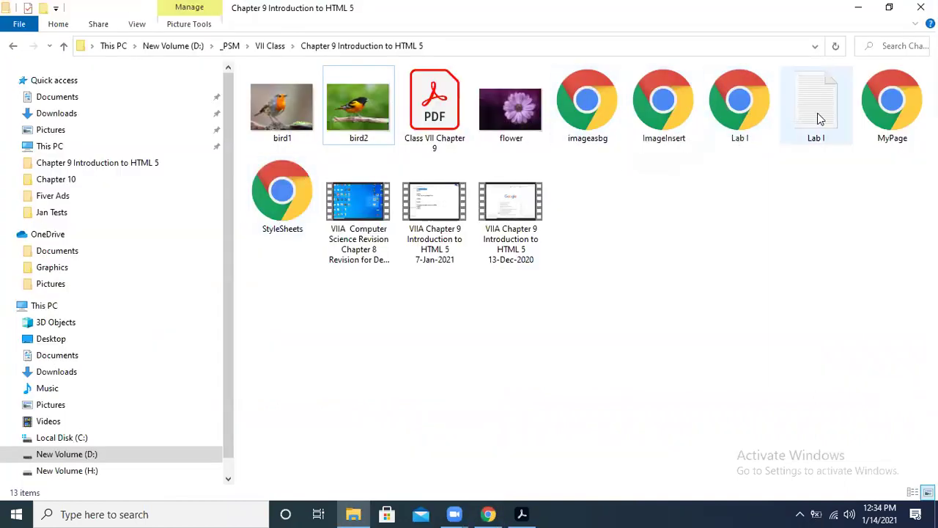
right_click(755, 143)
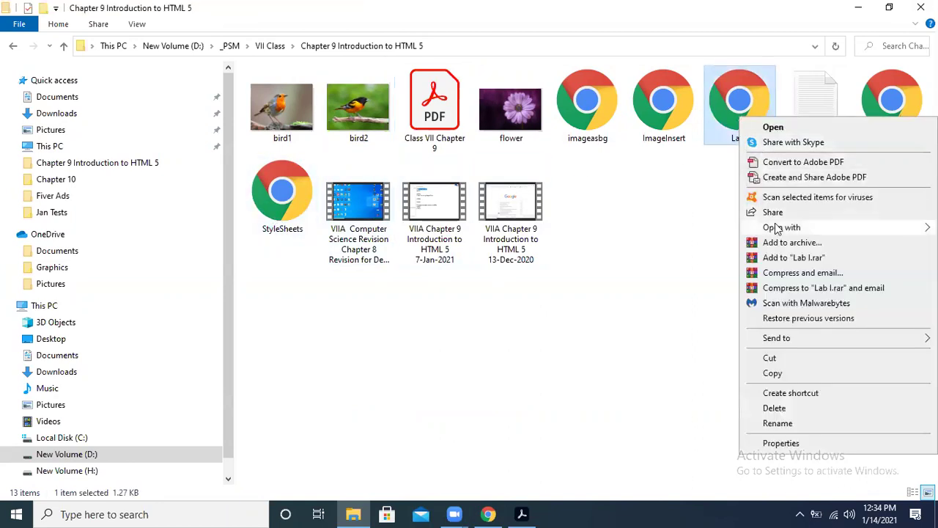
mouse_move(773, 227)
left_click(627, 305)
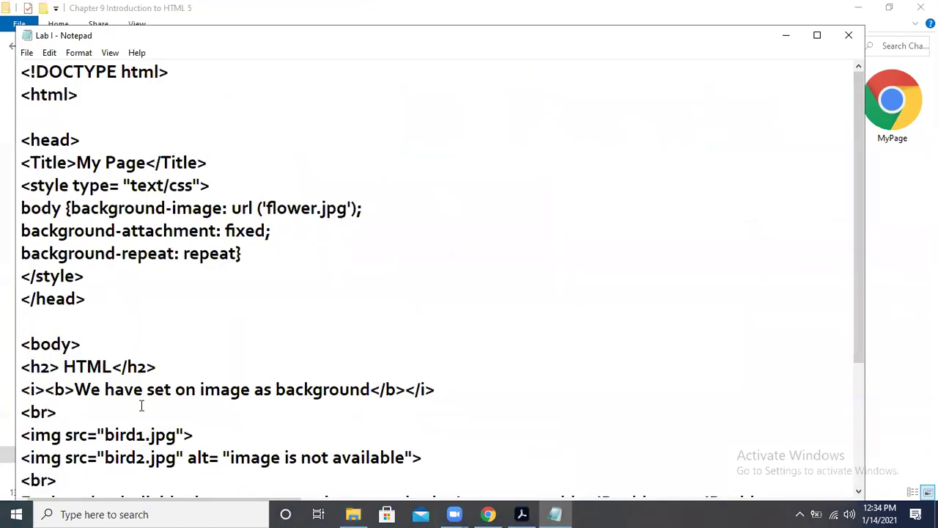
- Change the second image's source to bird2.png, save the Lab I code and close Notepad
left_click(181, 462)
key("BackSpace")
key("BackSpace")
key("BackSpace")
type("pnh")
key("BackSpace")
type("g")
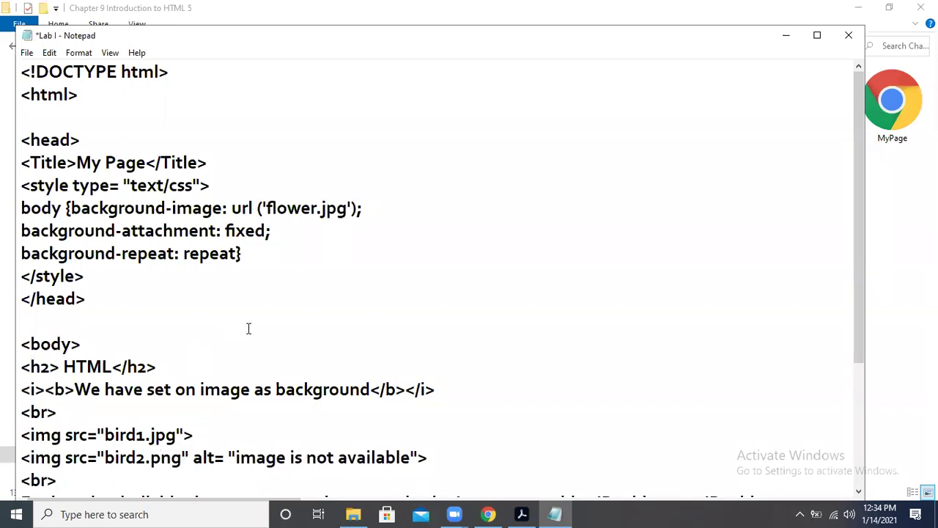
left_click_drag(858, 227, 880, 335)
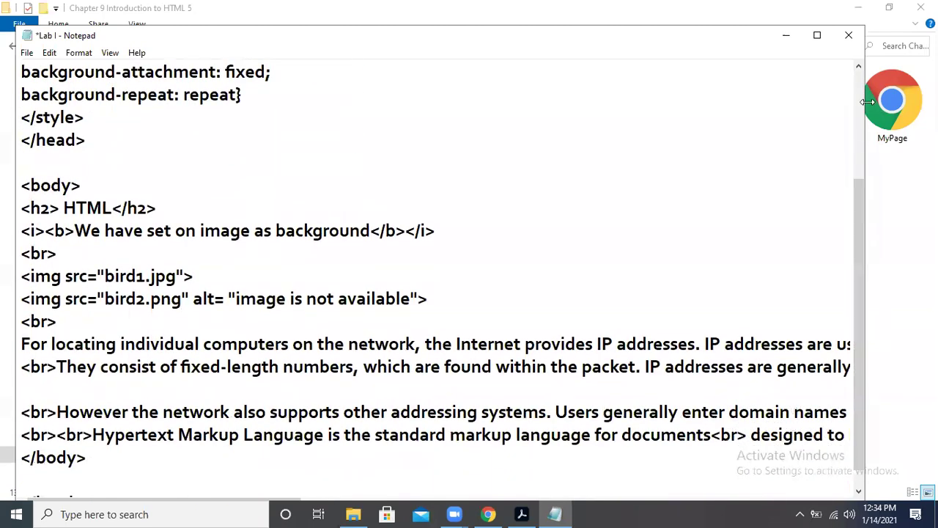
left_click(490, 272)
- Reload the Lab I page in Chrome and look through both bird images and the line "We have set on image as background"
left_click(487, 514)
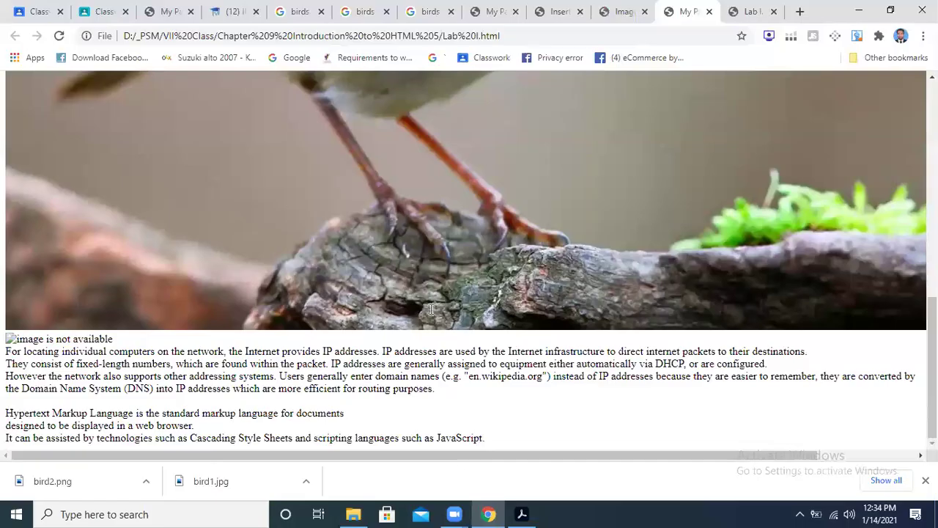
left_click(574, 29)
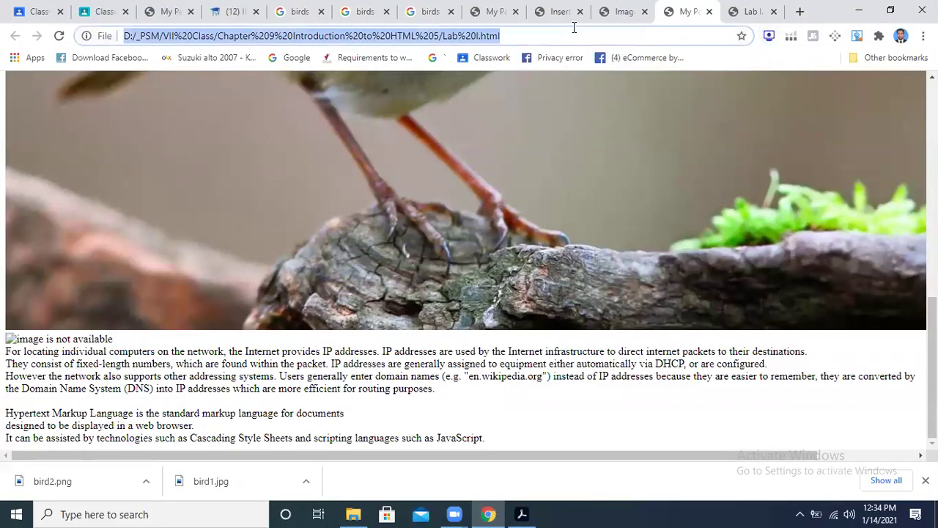
key("Return")
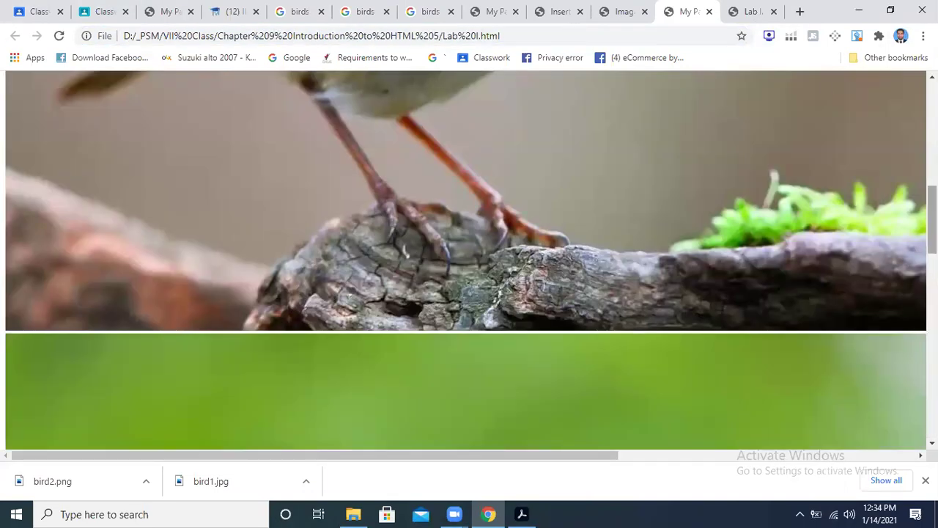
scroll(466, 261, "up", 8)
scroll(467, 261, "down", 6)
scroll(466, 261, "down", 10)
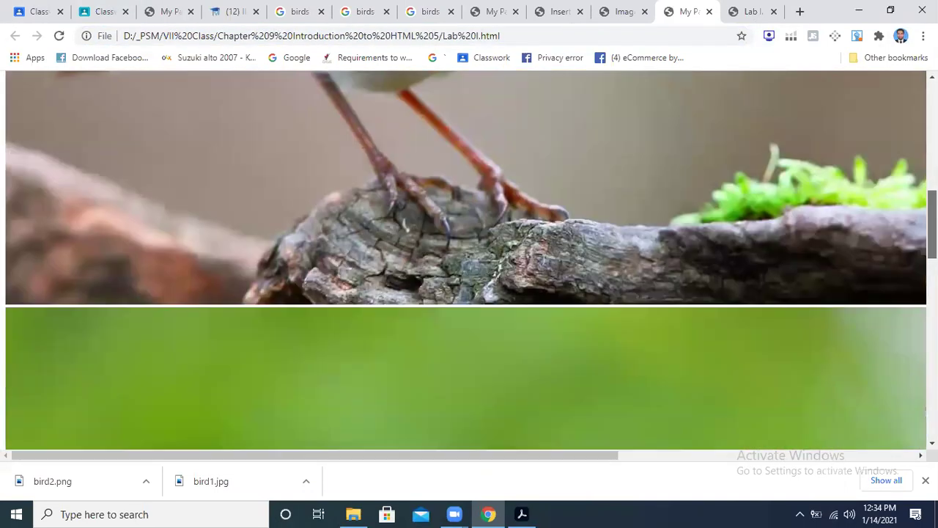
scroll(466, 261, "down", 5)
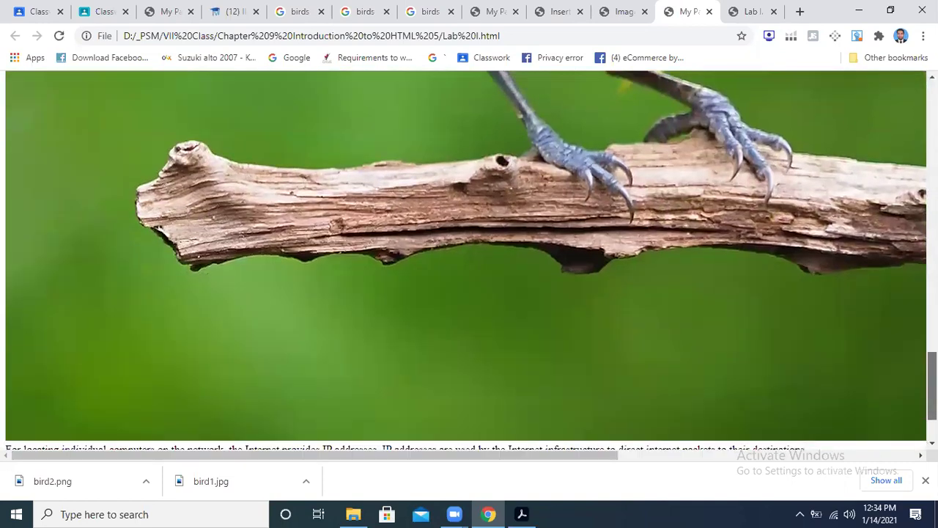
scroll(467, 261, "up", 15)
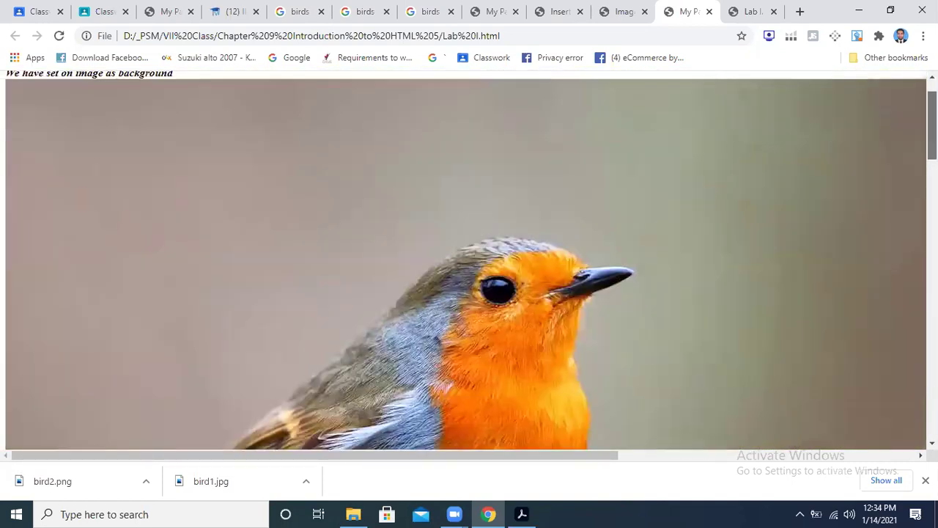
scroll(467, 261, "down", 10)
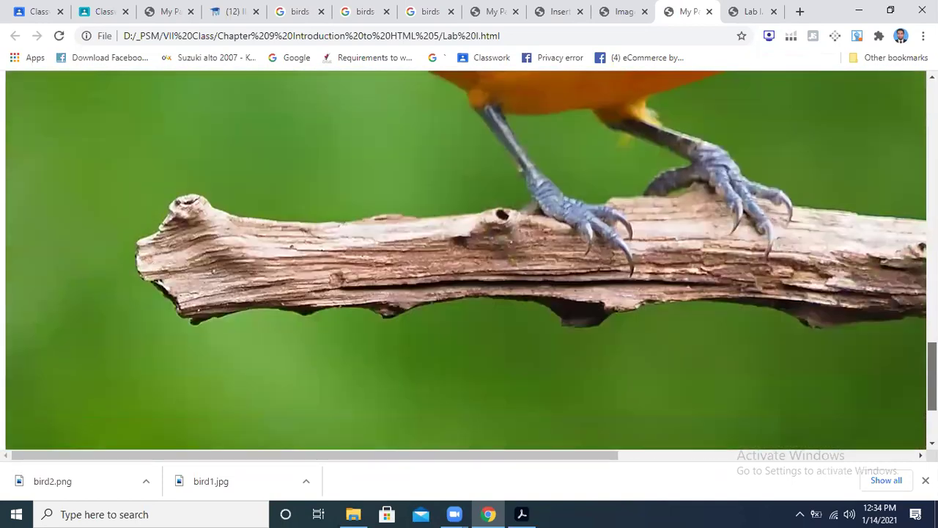
scroll(466, 261, "down", 2)
scroll(902, 92, "up", 15)
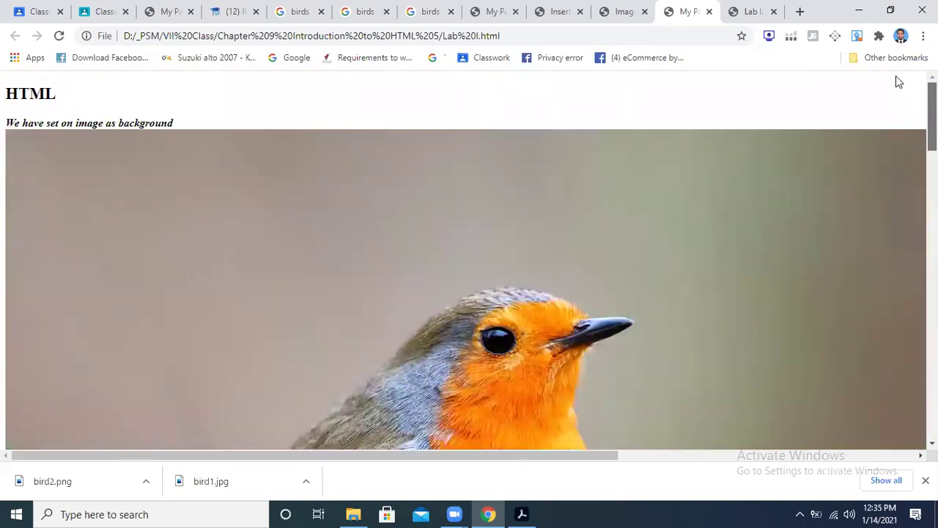
left_click_drag(173, 125, 3, 130)
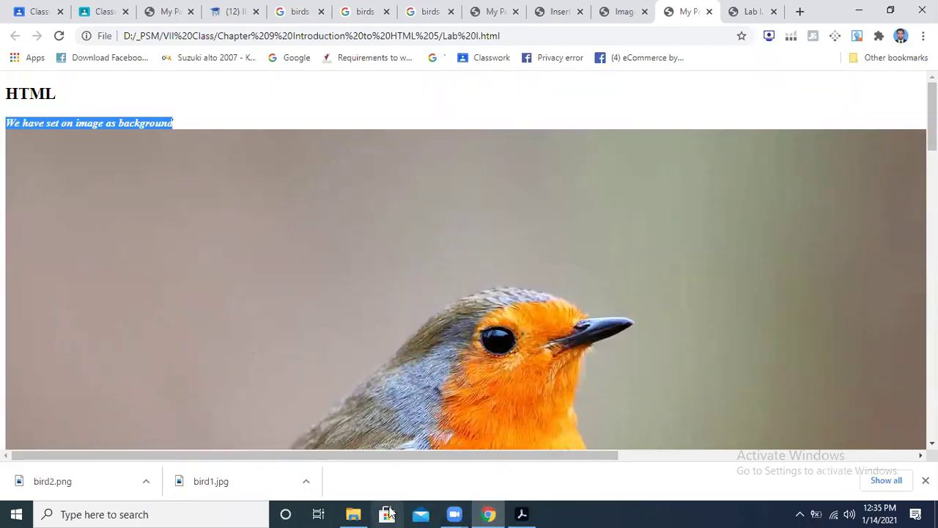
mouse_move(350, 512)
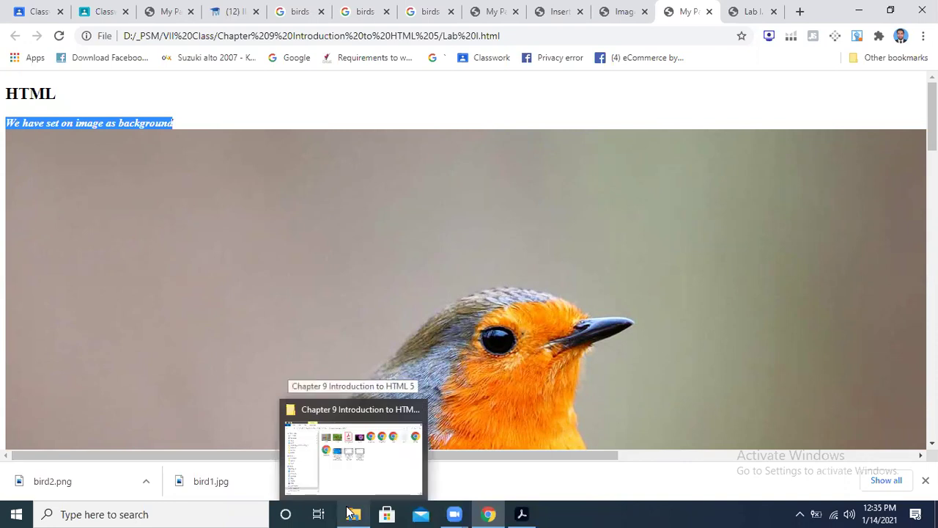
left_click(350, 512)
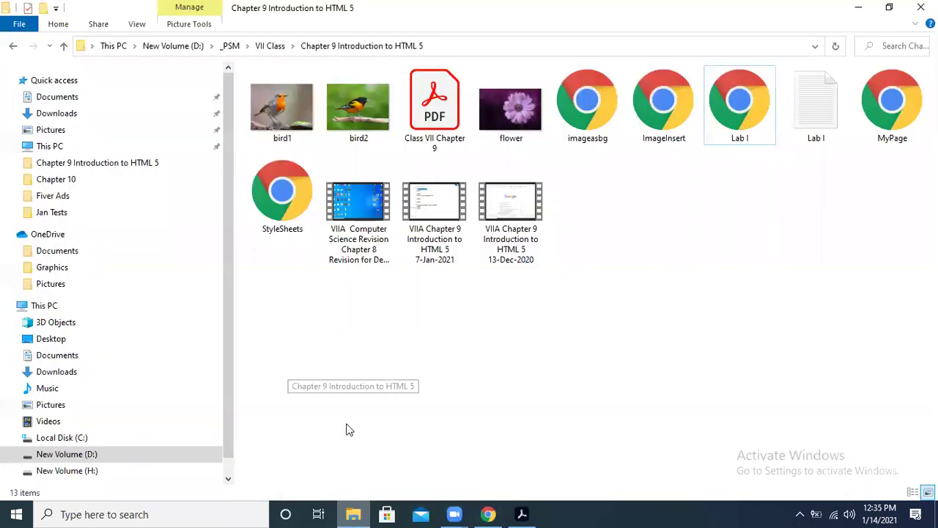
left_click(742, 117)
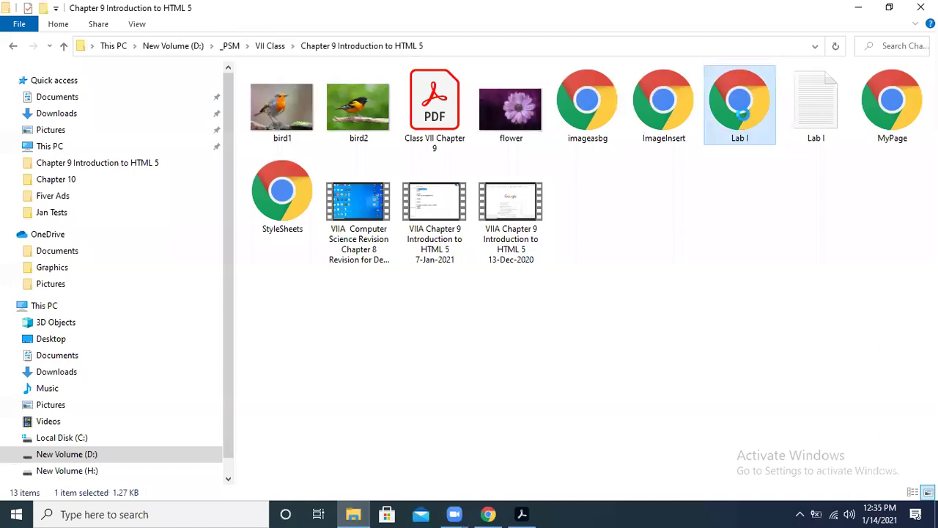
right_click(741, 117)
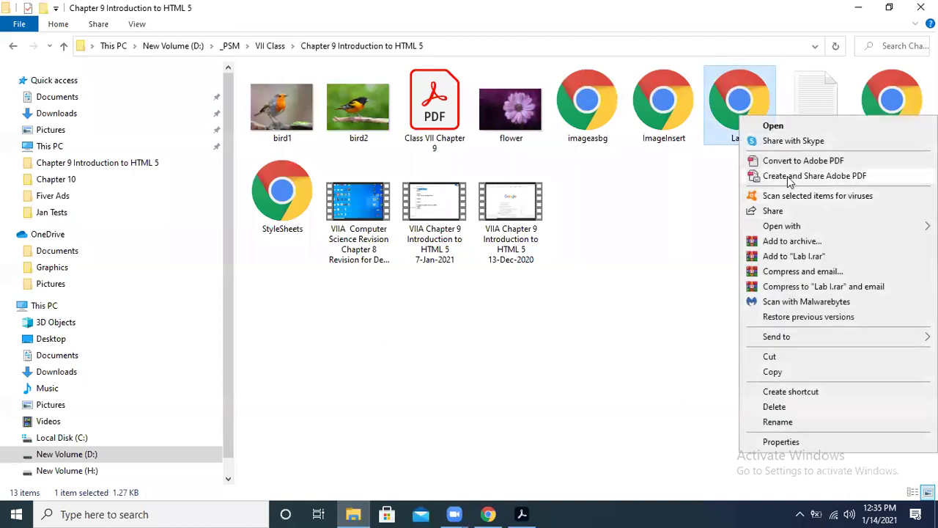
mouse_move(796, 227)
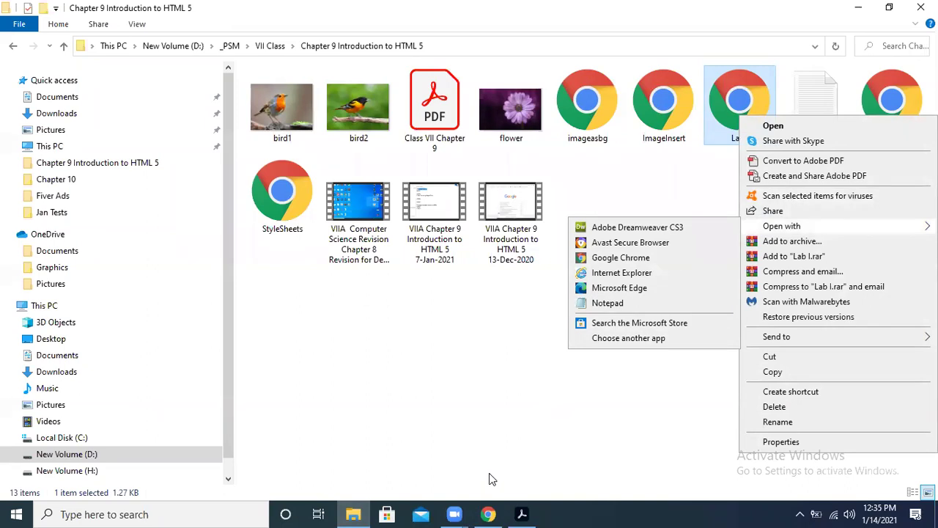
- Switch to Chrome and look over the large bird1 image on the rendered Lab I page
left_click(488, 514)
left_click(366, 11)
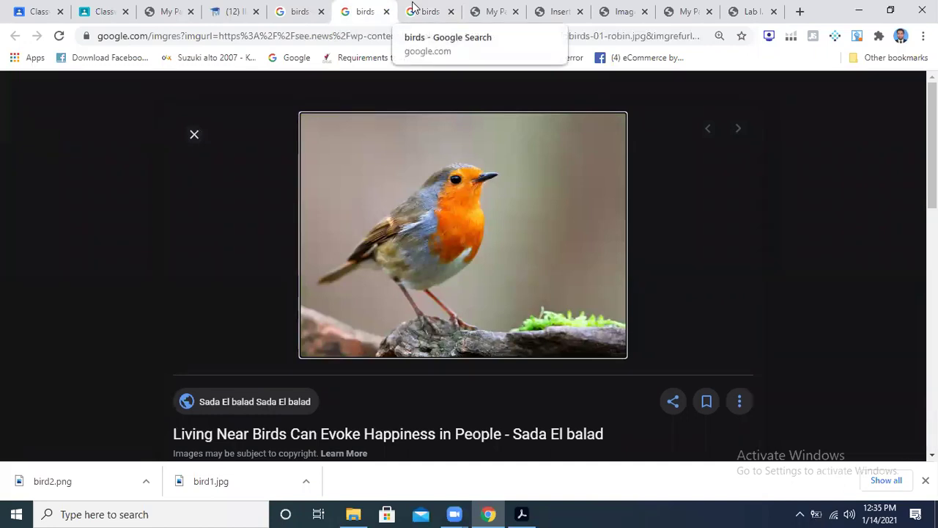
left_click(752, 11)
left_click(675, 7)
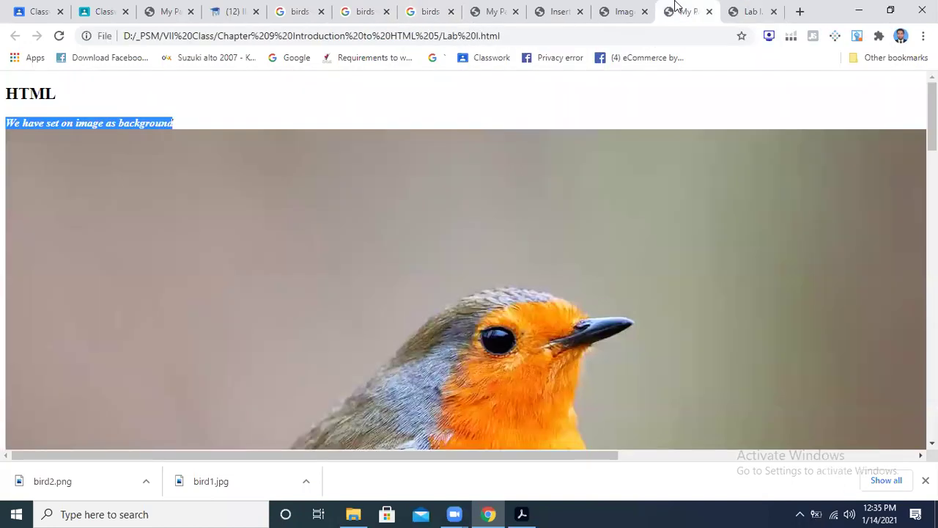
scroll(467, 260, "down", 18)
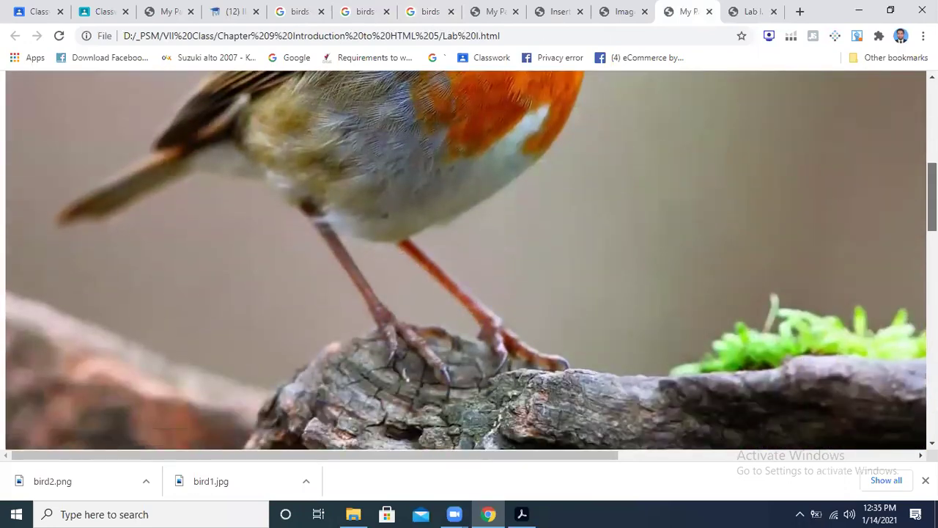
scroll(906, 132, "up", 15)
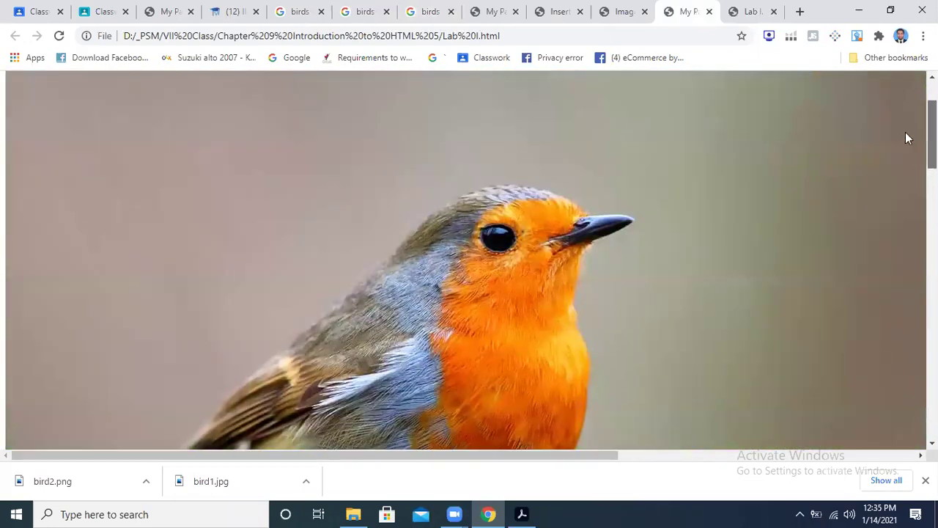
- Examine the background-image, background-attachment and background-repeat rules in the Lab I page source
left_click(745, 12)
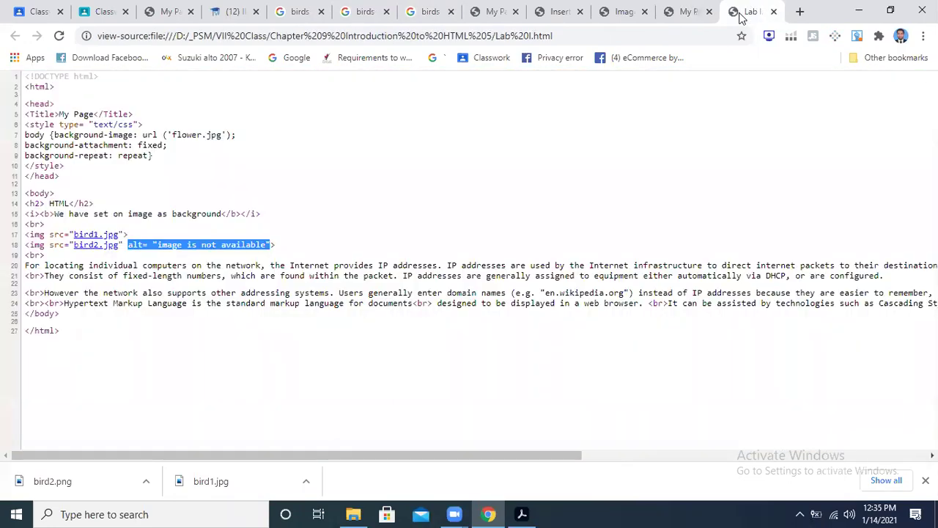
left_click(153, 291)
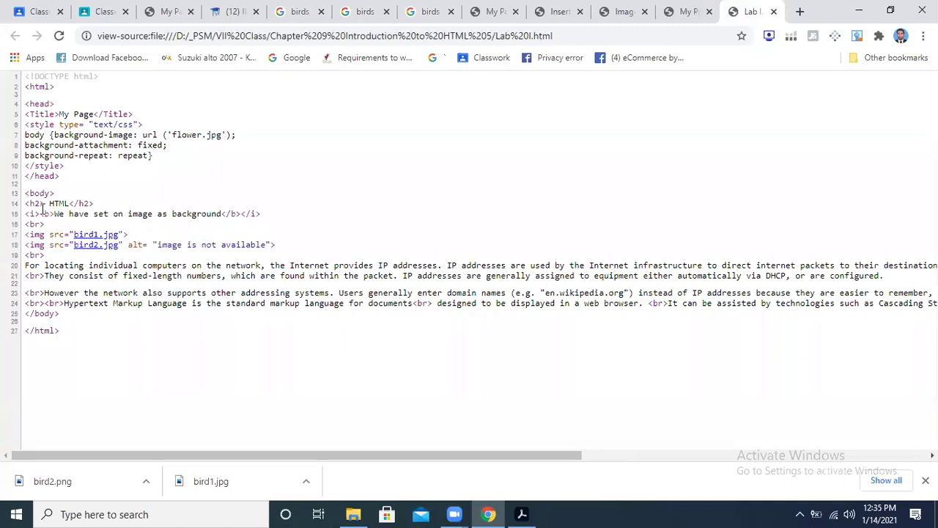
left_click_drag(27, 135, 188, 158)
left_click(171, 175)
left_click_drag(73, 145, 174, 152)
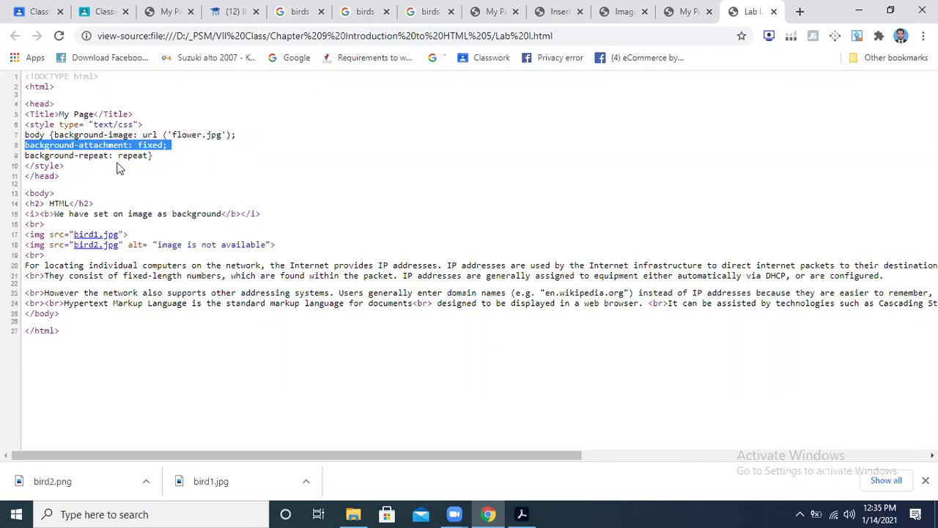
left_click_drag(26, 156, 153, 155)
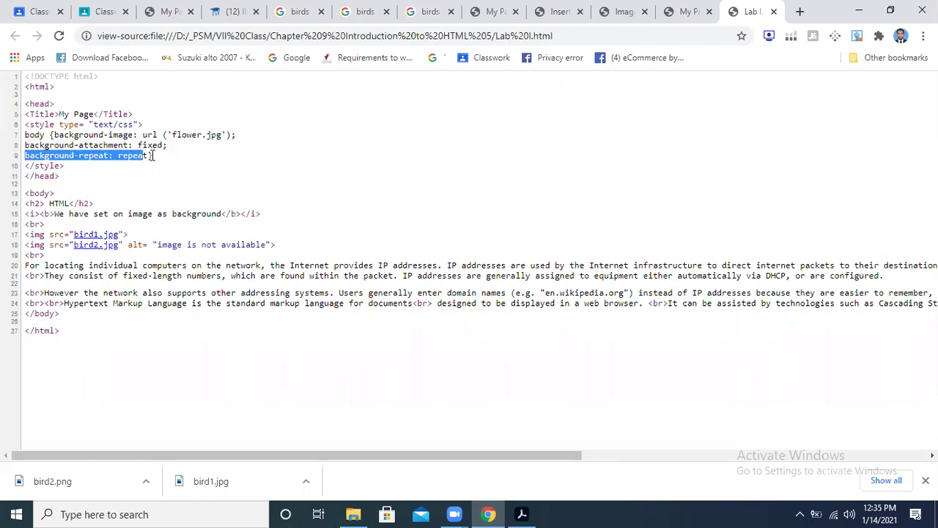
left_click(163, 186)
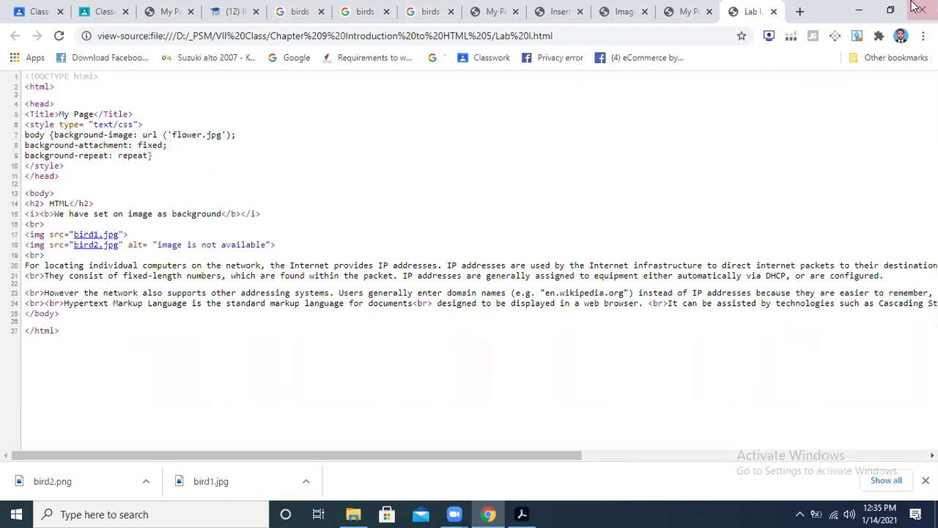
- Switch to the Class VII Chapter 9 PDF in Acrobat and read the "In the Lab" exercises on page 14
left_click(863, 9)
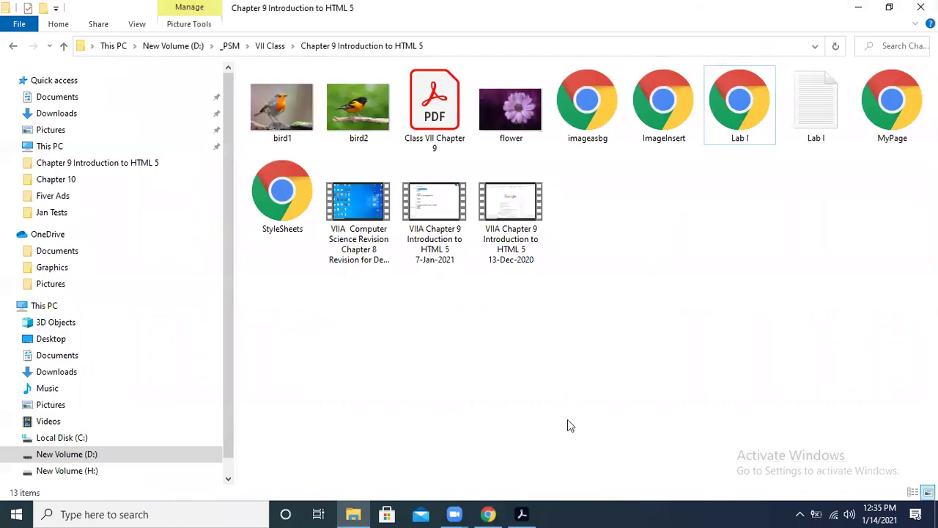
left_click(525, 514)
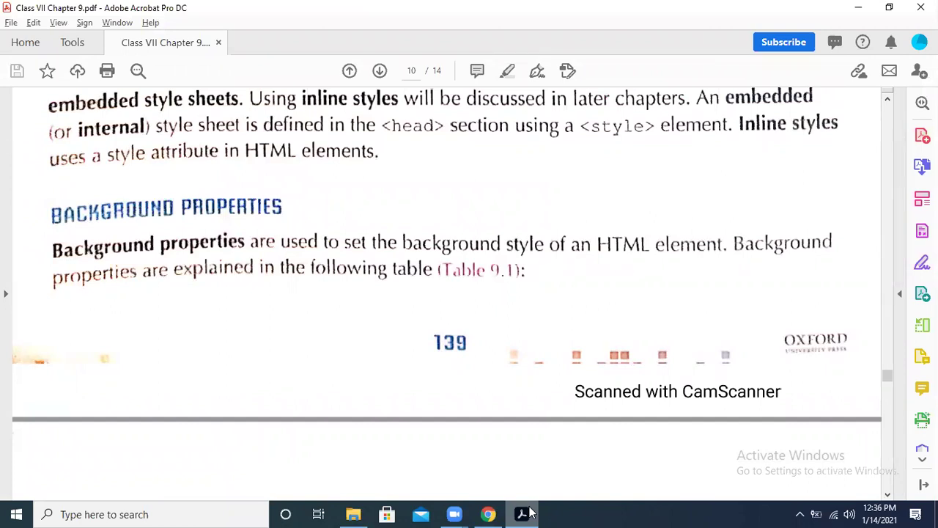
left_click(488, 513)
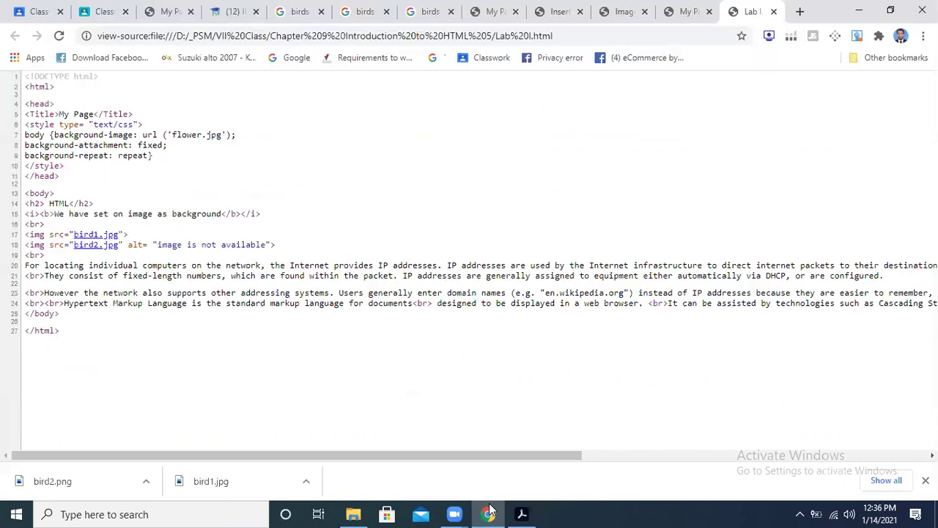
left_click(490, 509)
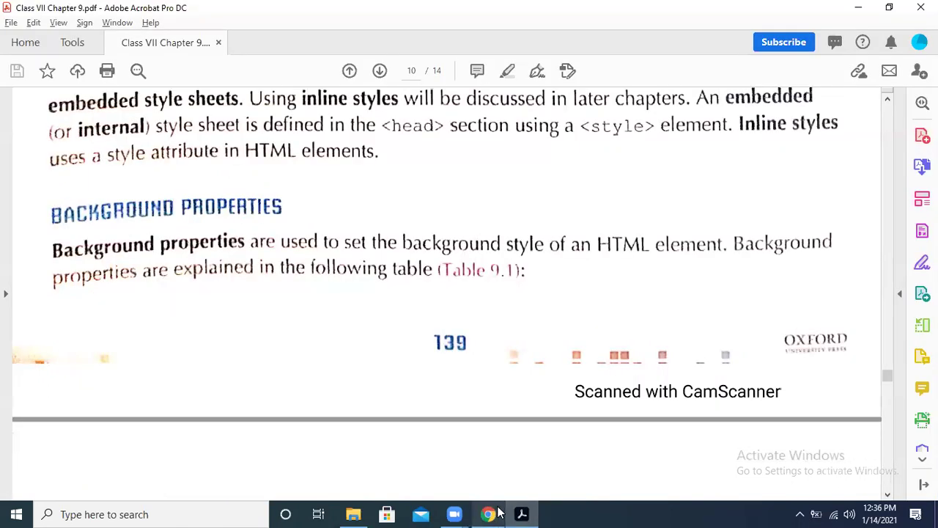
left_click(537, 314)
left_click_drag(886, 375, 913, 514)
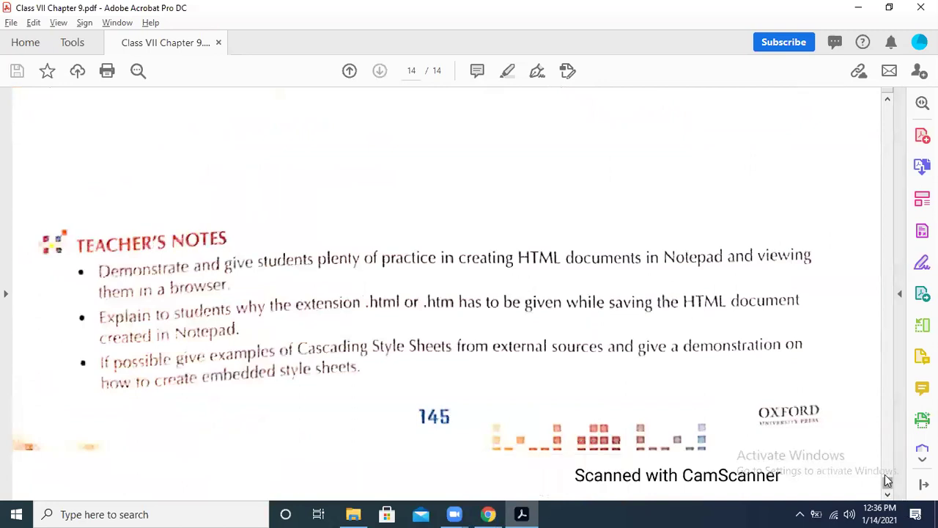
left_click_drag(888, 480, 886, 464)
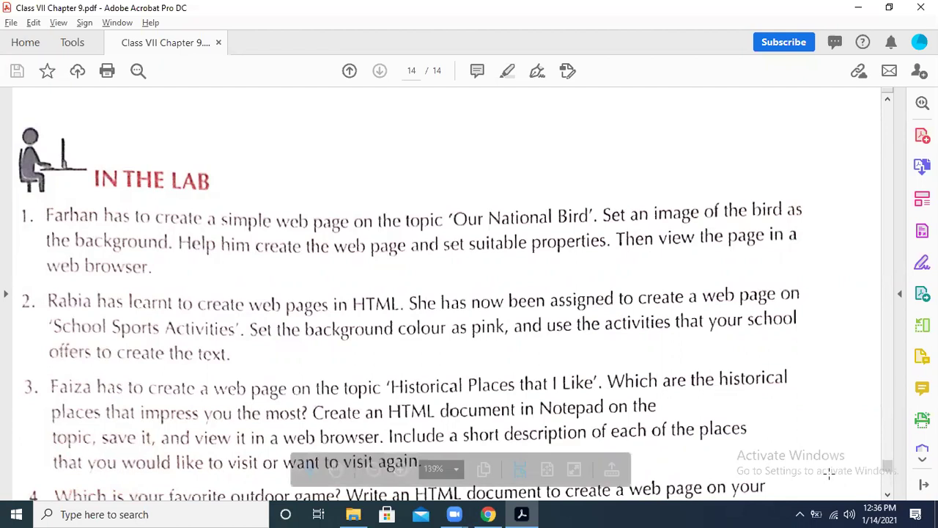
- Return to Chrome and load google.com in the tab that shows the rendered Lab I page
mouse_move(500, 514)
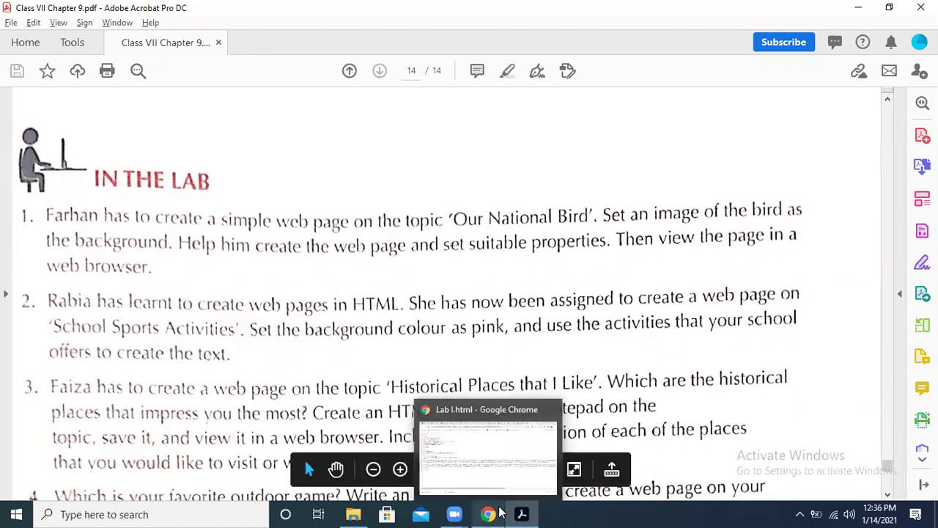
left_click(501, 514)
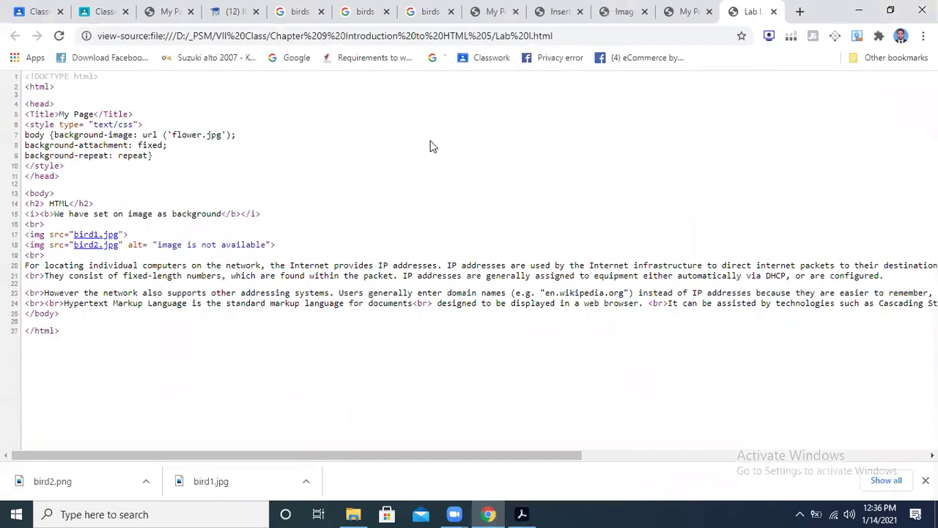
key("ctrl+shift+Tab")
left_click(272, 37)
type("google.com")
key("Return")
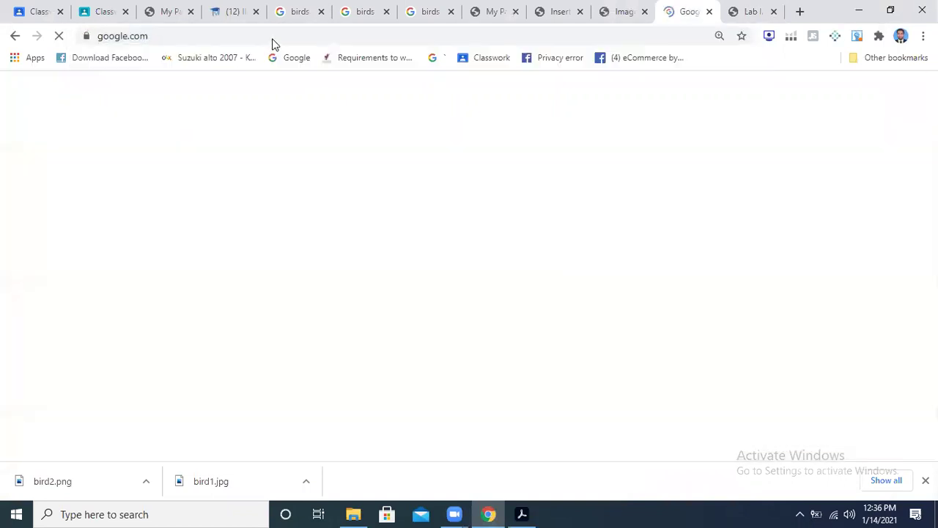
type("out")
key("BackSpace")
key("BackSpace")
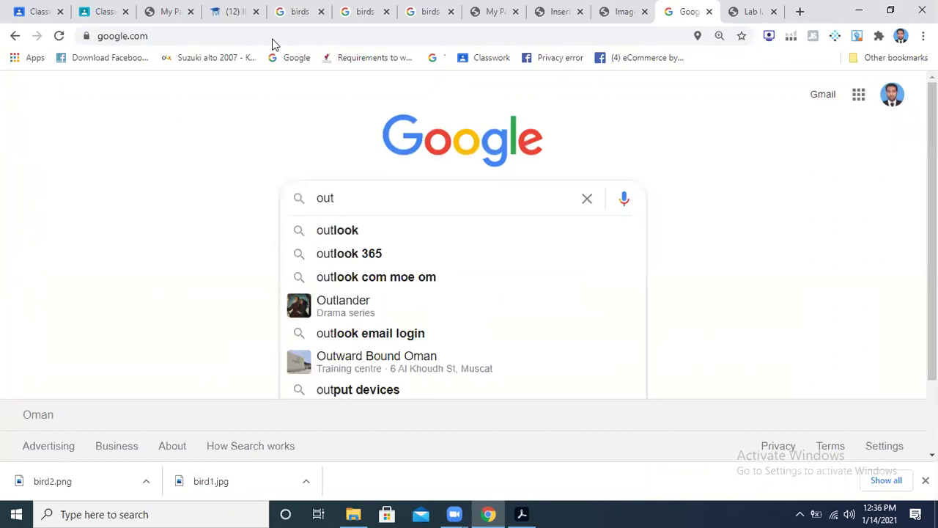
type("r nationa")
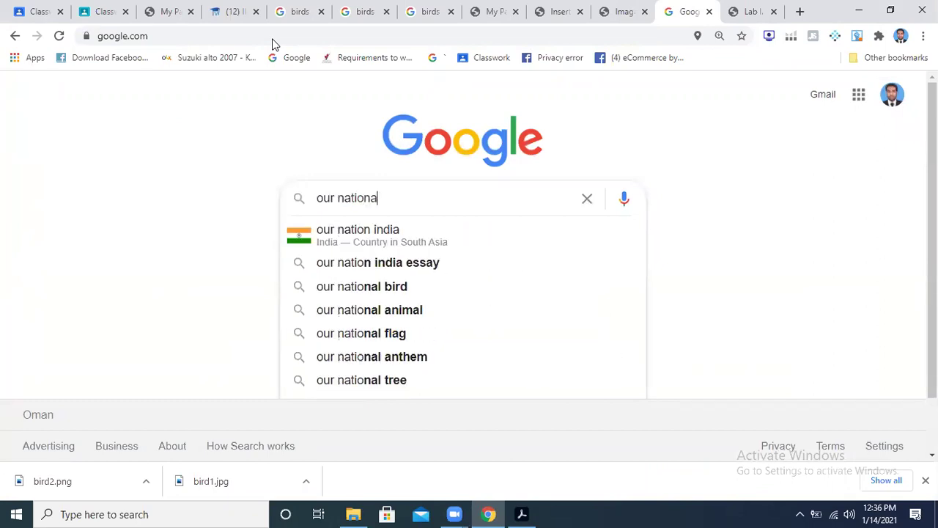
type("l bird")
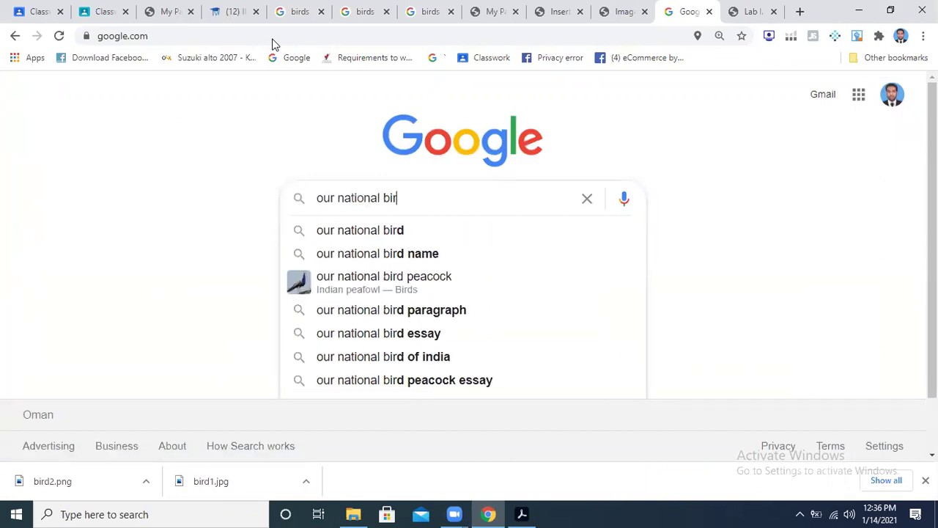
key("BackSpace")
key("BackSpace")
key("BackSpace")
key("BackSpace")
key("BackSpace")
key("BackSpace")
key("BackSpace")
key("BackSpace")
key("BackSpace")
key("BackSpace")
key("BackSpace")
key("BackSpace")
key("BackSpace")
key("BackSpace")
key("BackSpace")
key("BackSpace")
key("BackSpace")
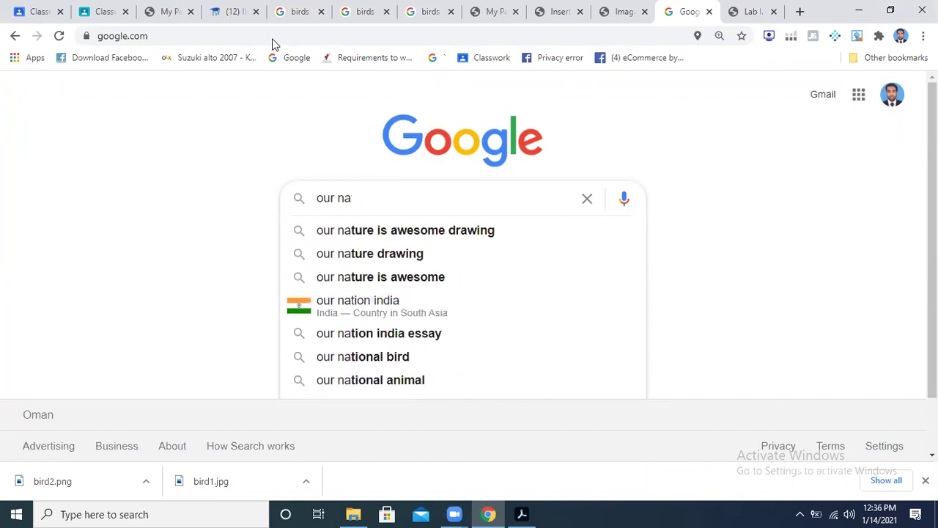
- Search Google for "pakistan national bird"
type("pakista")
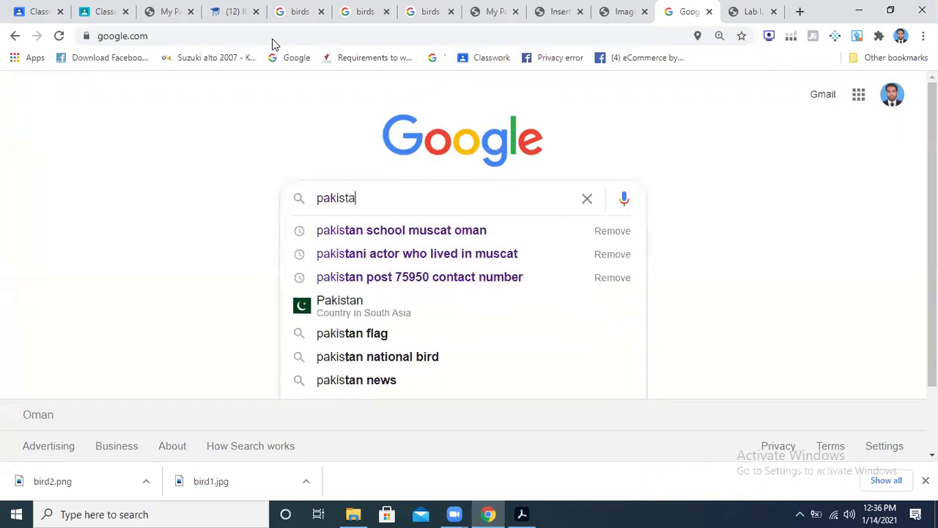
type("n national bir")
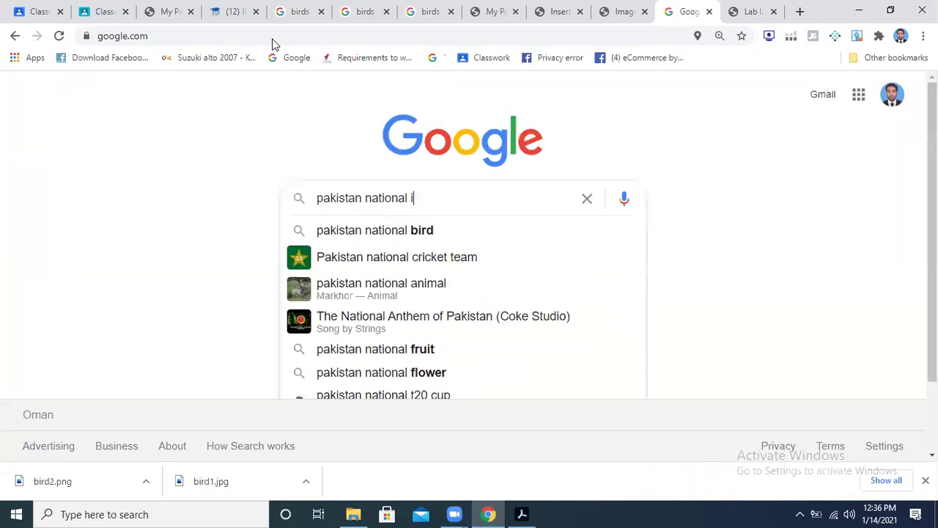
type("d")
key("Return")
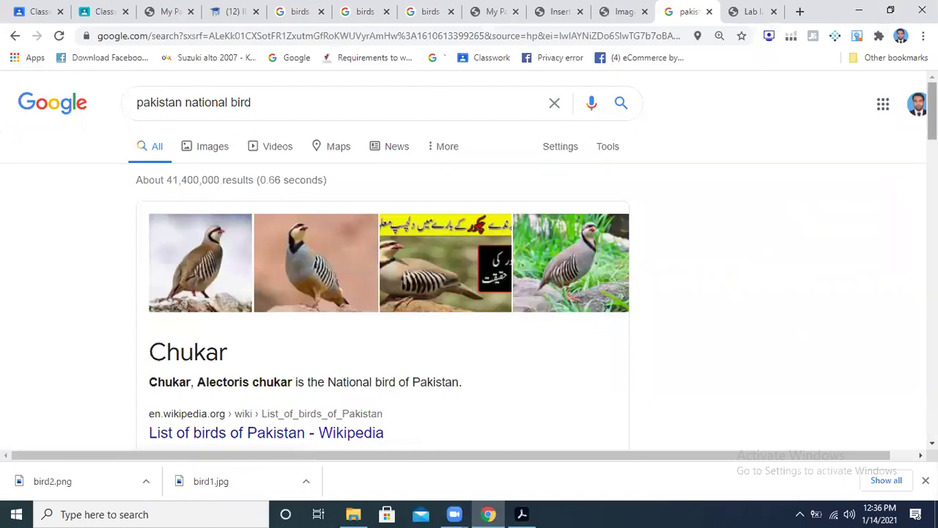
- Open the Wikipedia result "List of birds of Pakistan" in a new tab and switch to it
scroll(470, 293, "down", 2)
scroll(469, 294, "up", 2)
scroll(403, 195, "down", 3)
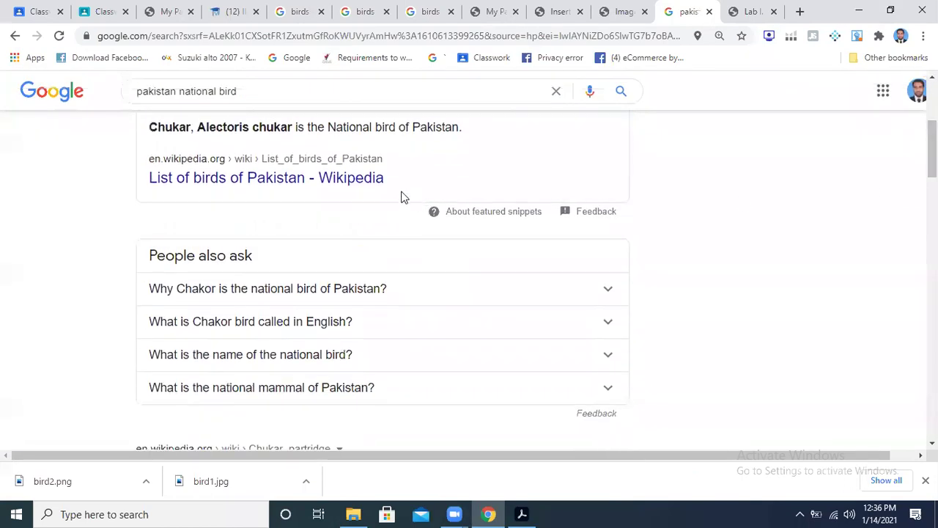
right_click(369, 191)
left_click(396, 187)
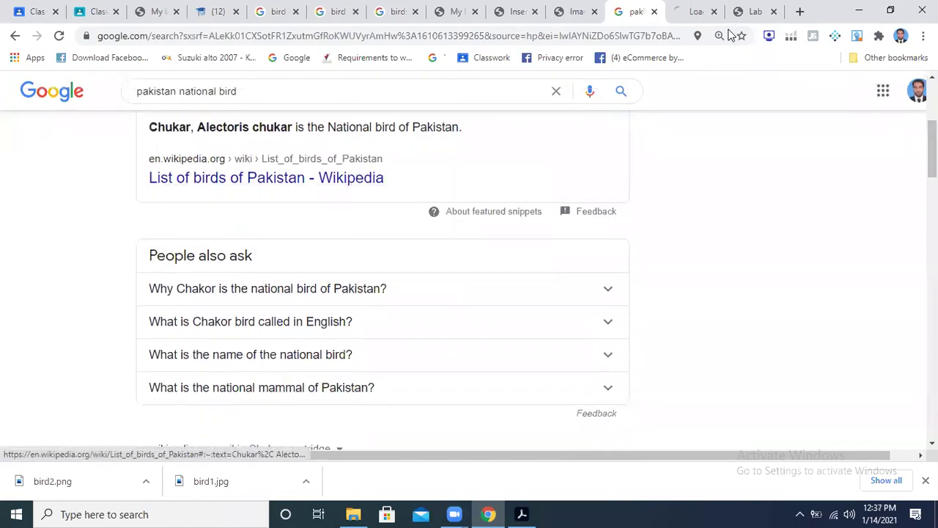
left_click(689, 11)
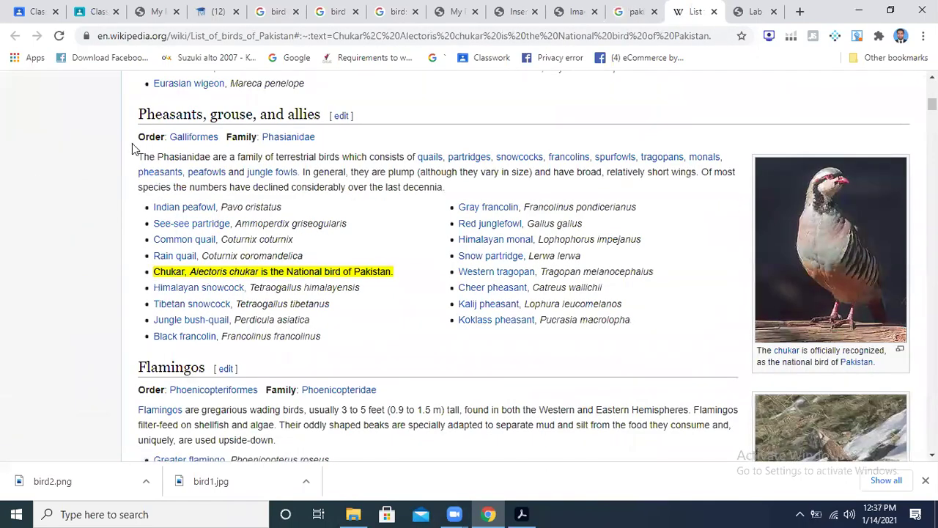
- Select the first two introductory paragraphs of the Wikipedia article on the birds of Pakistan
mouse_move(158, 176)
scroll(149, 155, "down", 2)
scroll(156, 167, "up", 10)
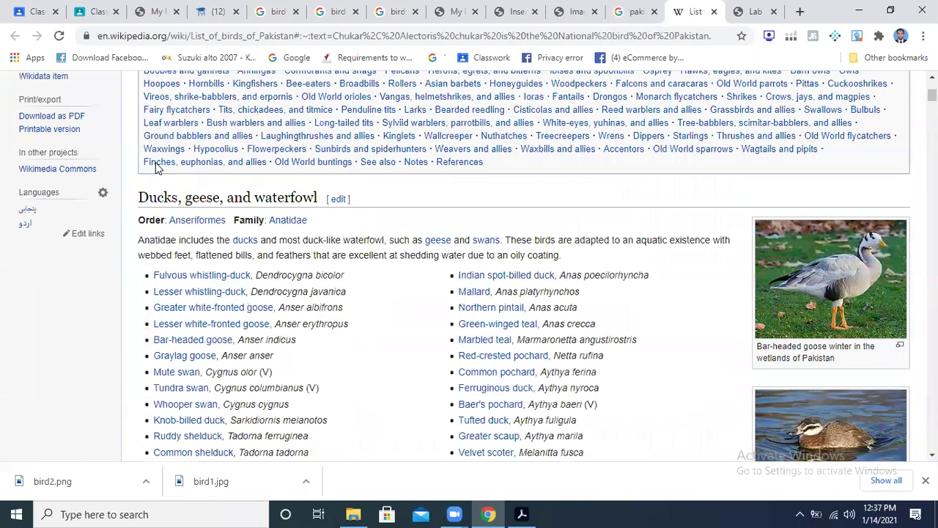
scroll(148, 200, "up", 6)
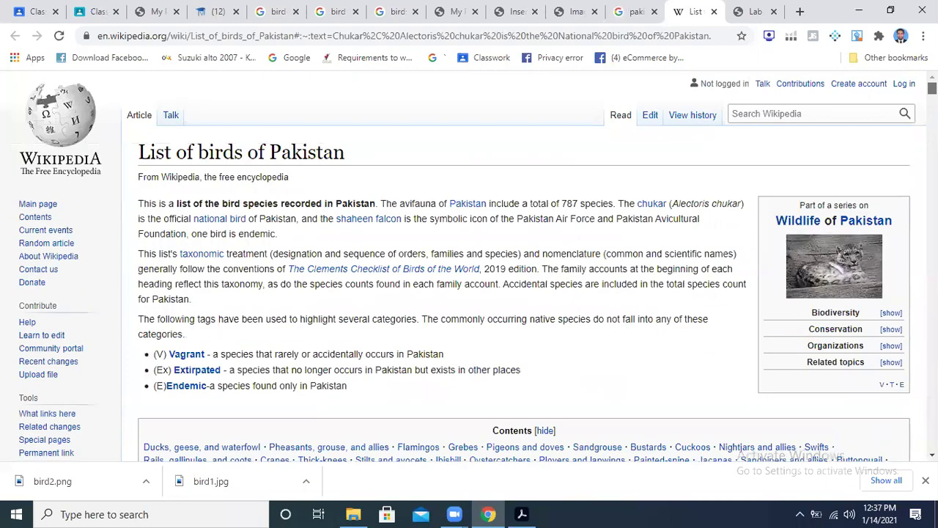
left_click_drag(152, 203, 310, 300)
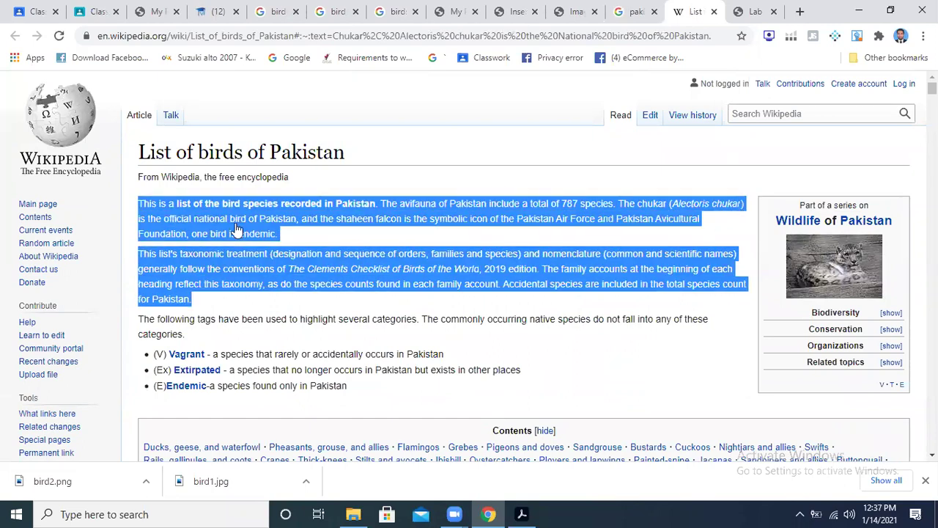
- Switch to the Chapter 9 folder in File Explorer and open the Lab I web page file in Notepad
key("alt+Tab")
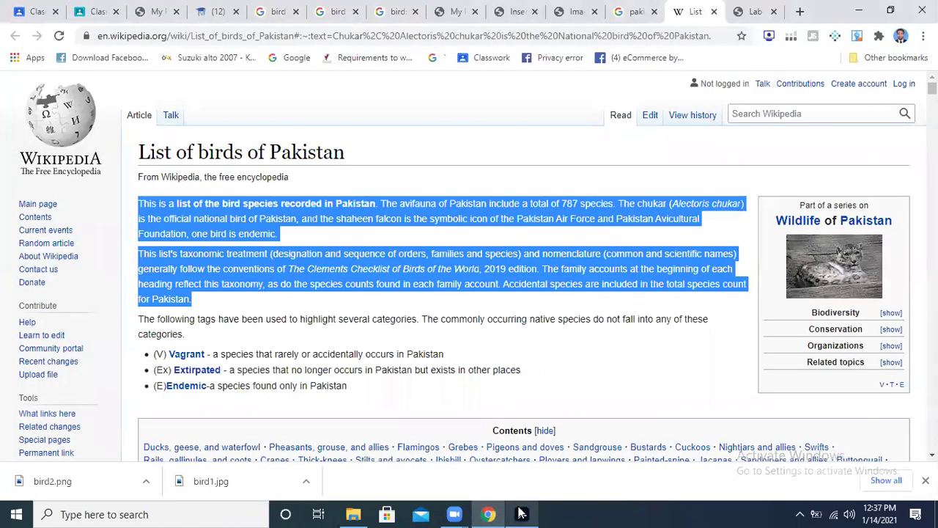
left_click(352, 513)
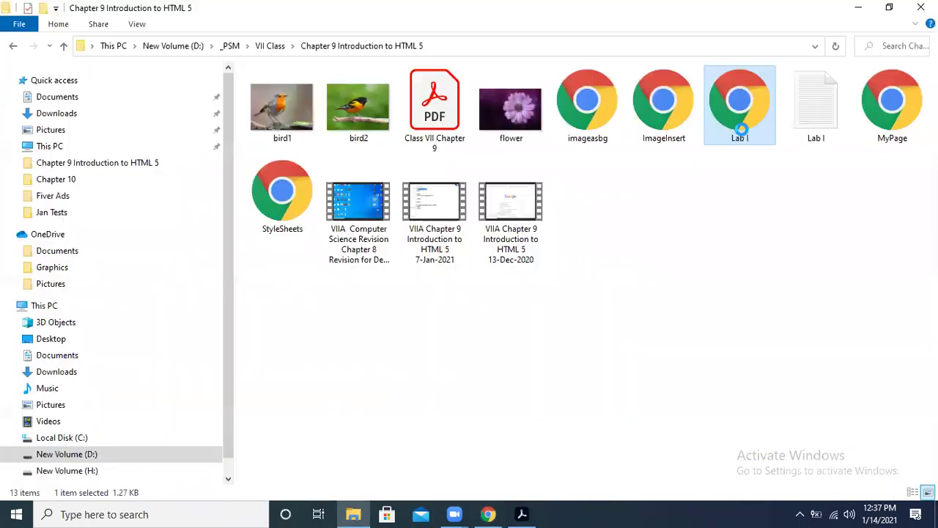
right_click(739, 130)
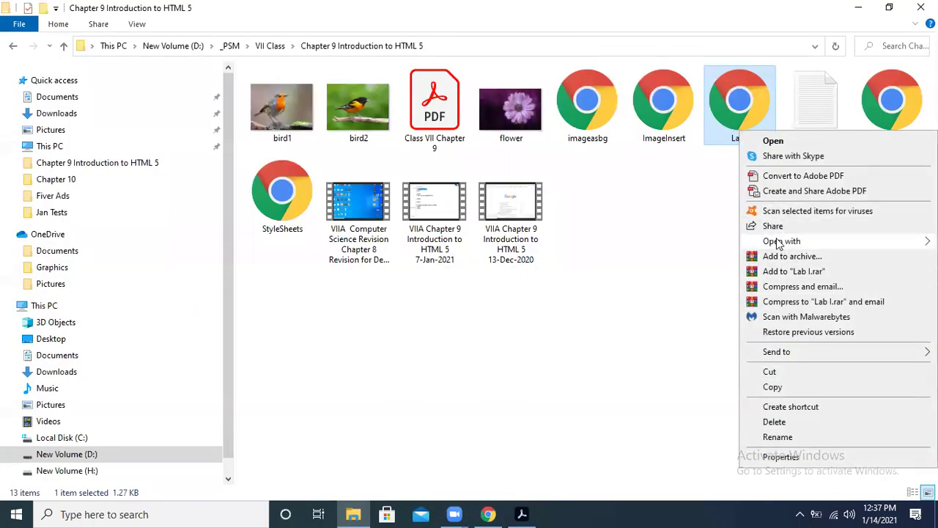
mouse_move(778, 241)
left_click(642, 316)
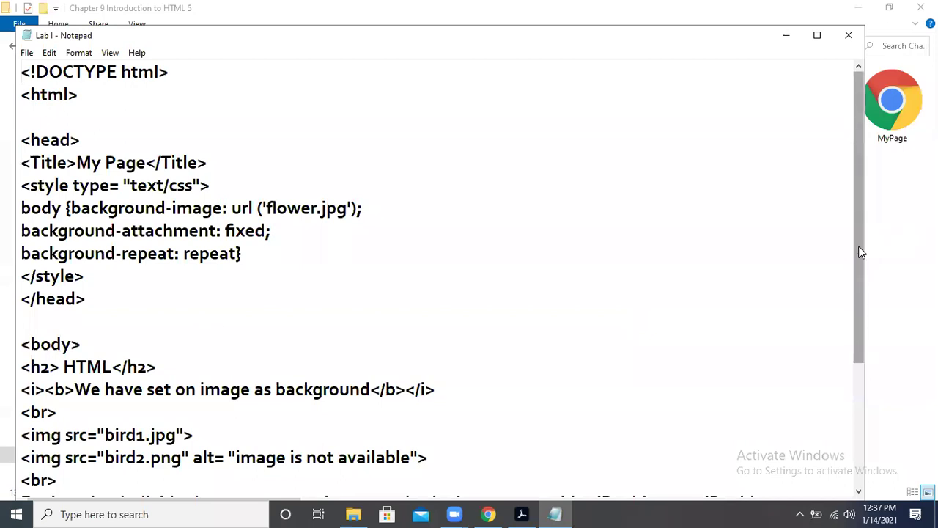
- Replace the body line beginning "For locating individual computers on the network" with the copied Wikipedia paragraphs about Pakistan's birds
left_click_drag(857, 268, 858, 392)
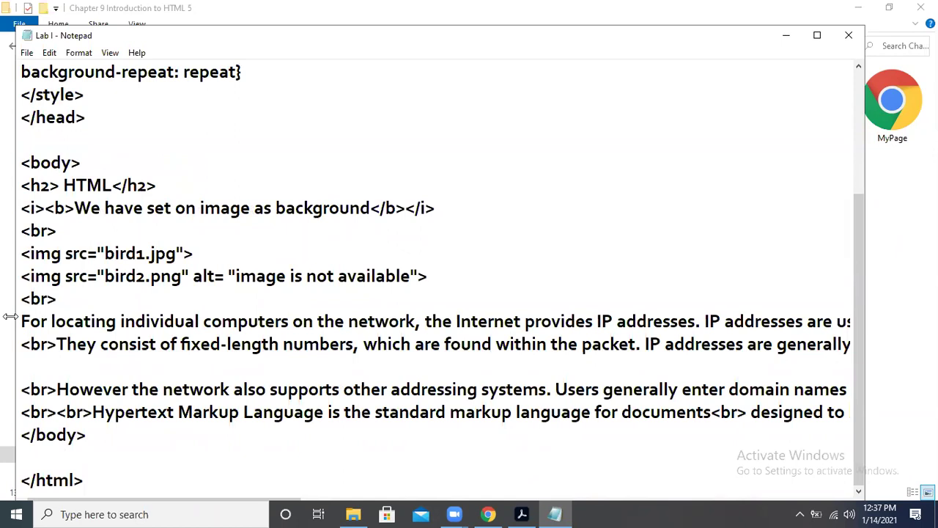
left_click_drag(21, 321, 744, 323)
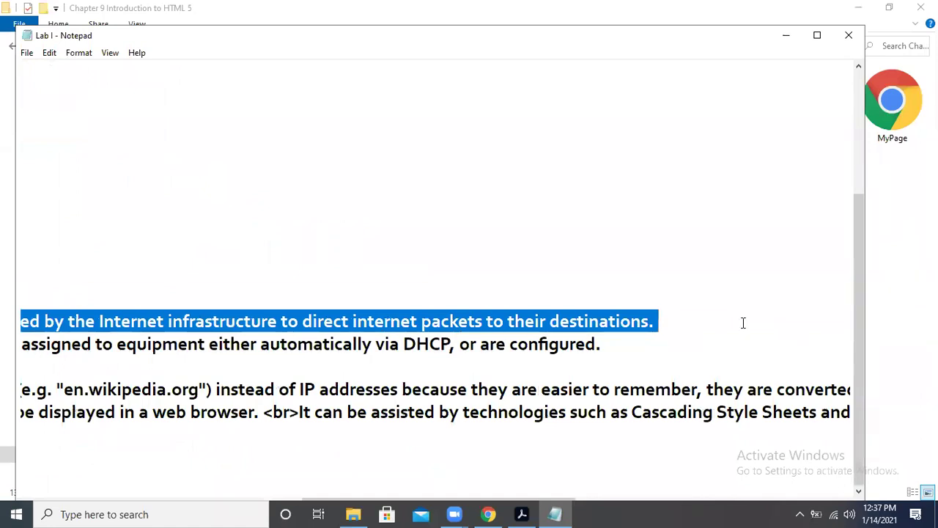
key("ctrl+v")
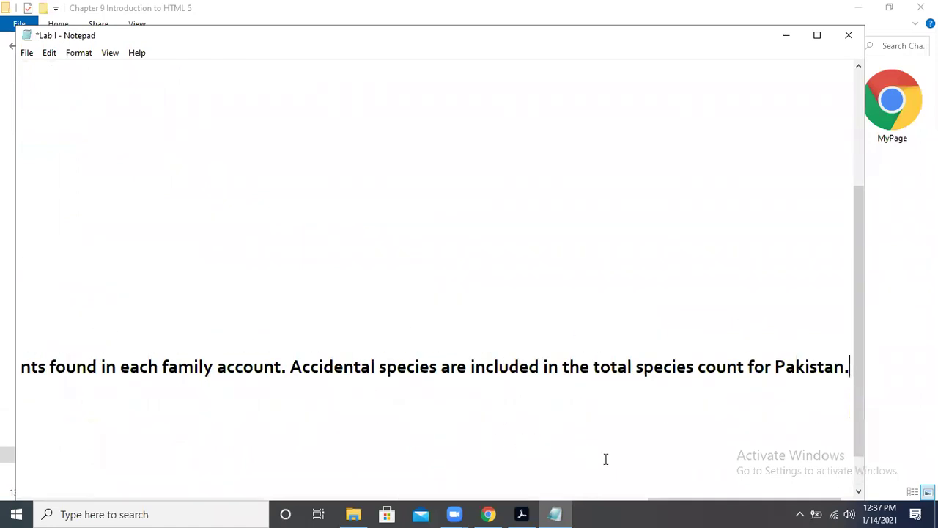
scroll(856, 421, "down", 1)
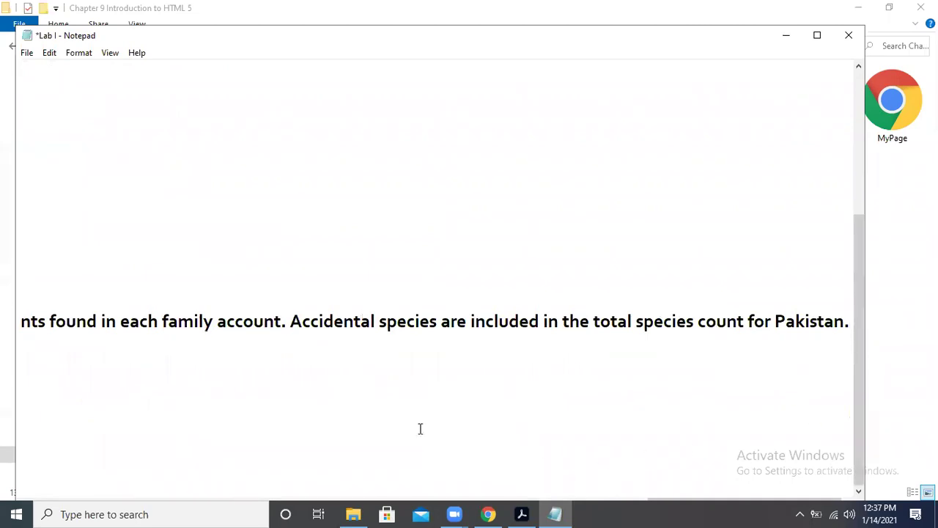
- Insert the heading line "<h2> Our National Bird </h2>" between the <br> tag below the images and the pasted bird paragraphs
left_click(416, 439)
left_click(90, 296)
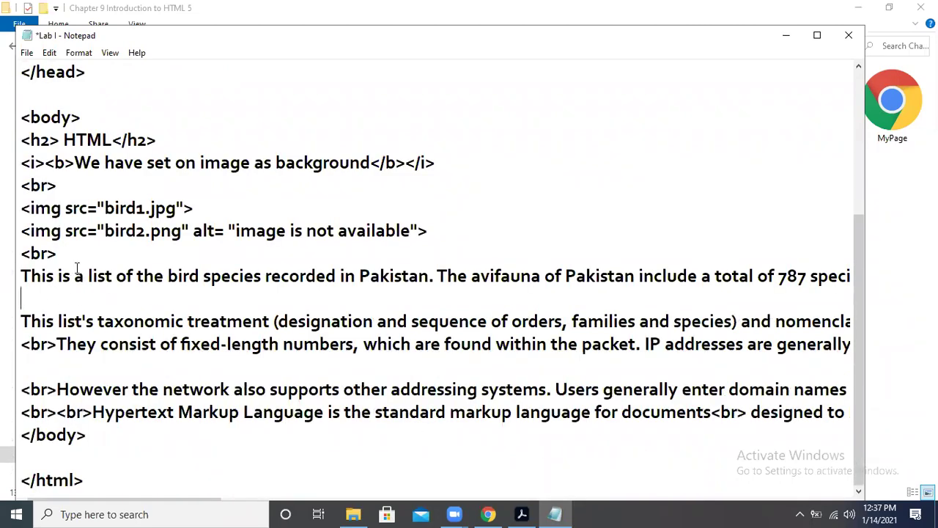
left_click(83, 260)
key("Return")
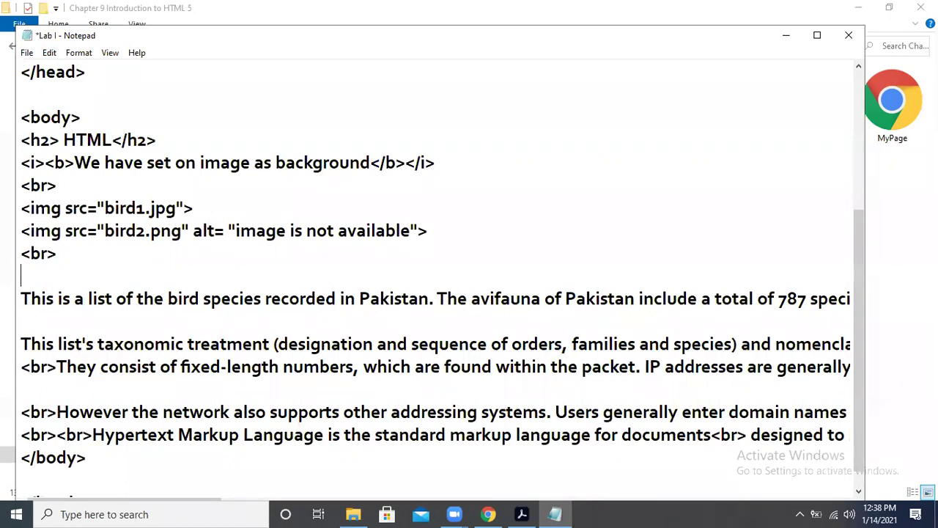
type("<h2> Our Nation")
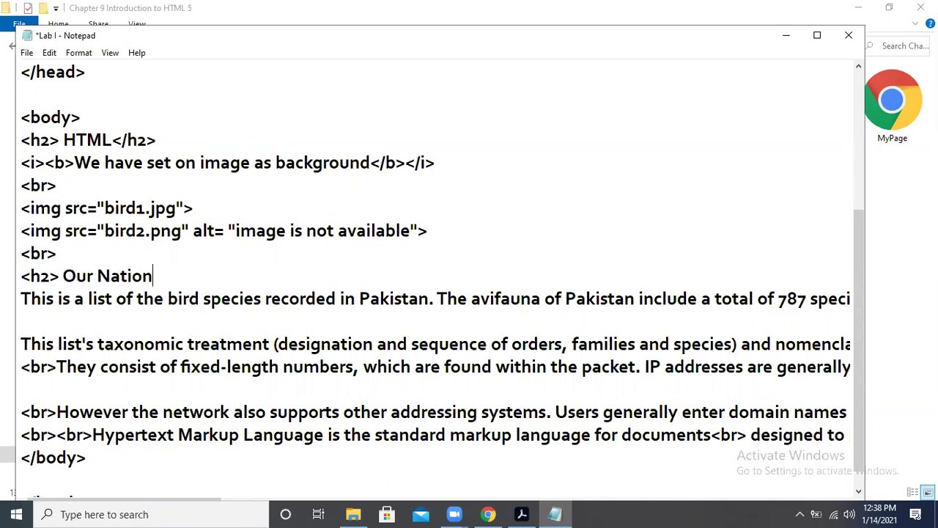
type("al Bird")
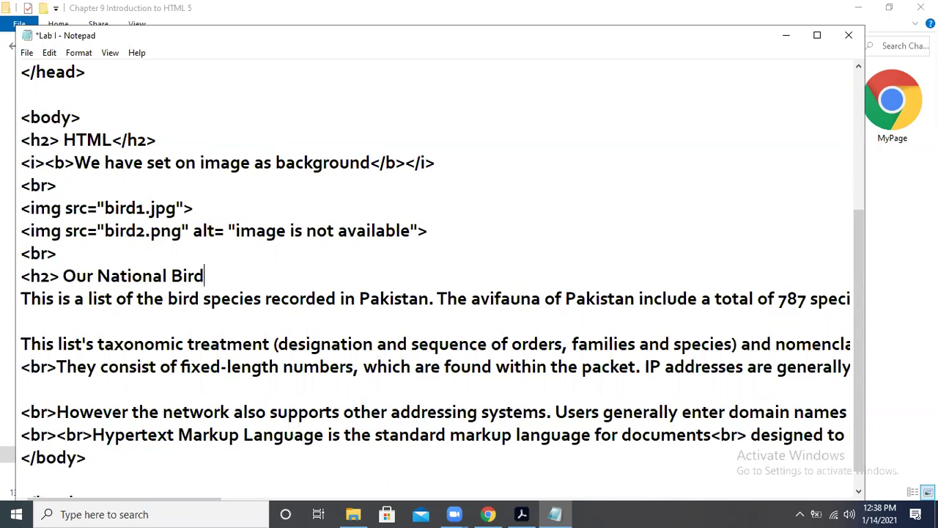
type(" </h2>")
- Save the Lab I file while closing Notepad, and view the page's "Our National Bird" section in Chrome
left_click(849, 35)
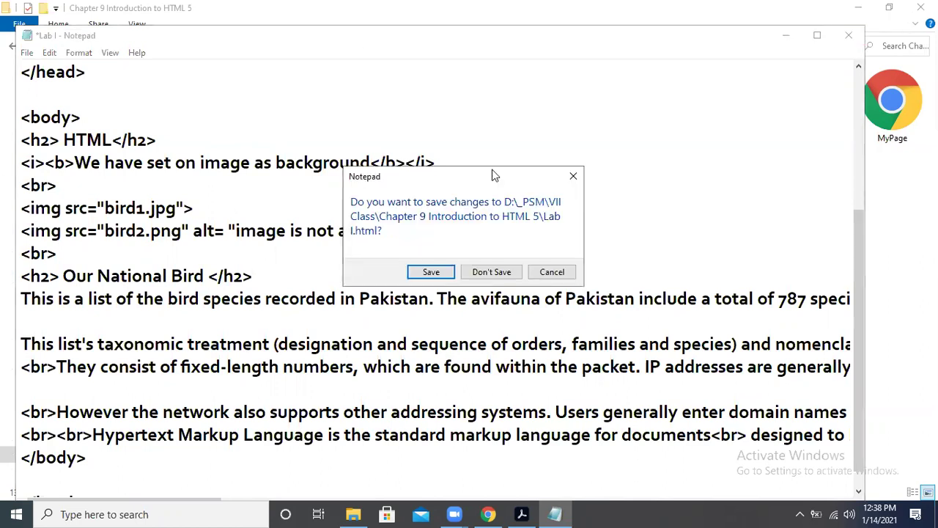
left_click(434, 273)
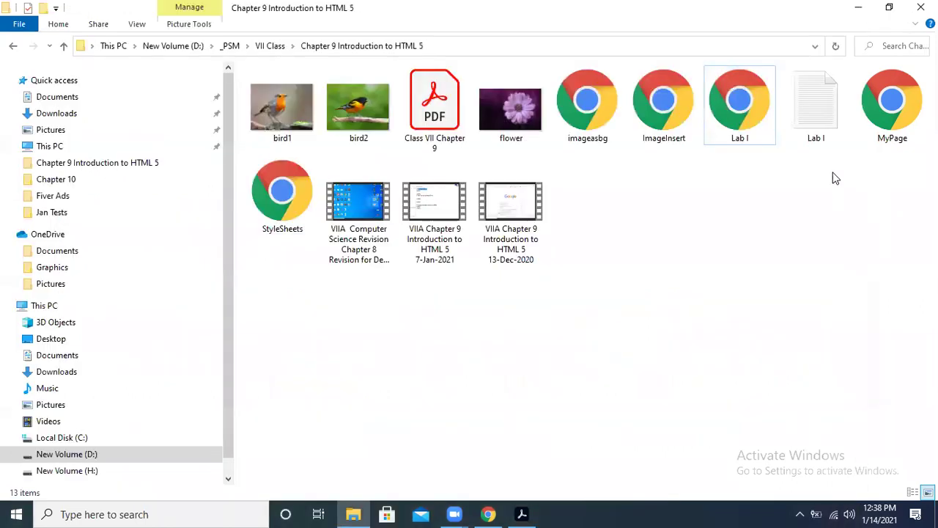
double_click(756, 115)
left_click_drag(933, 115, 933, 407)
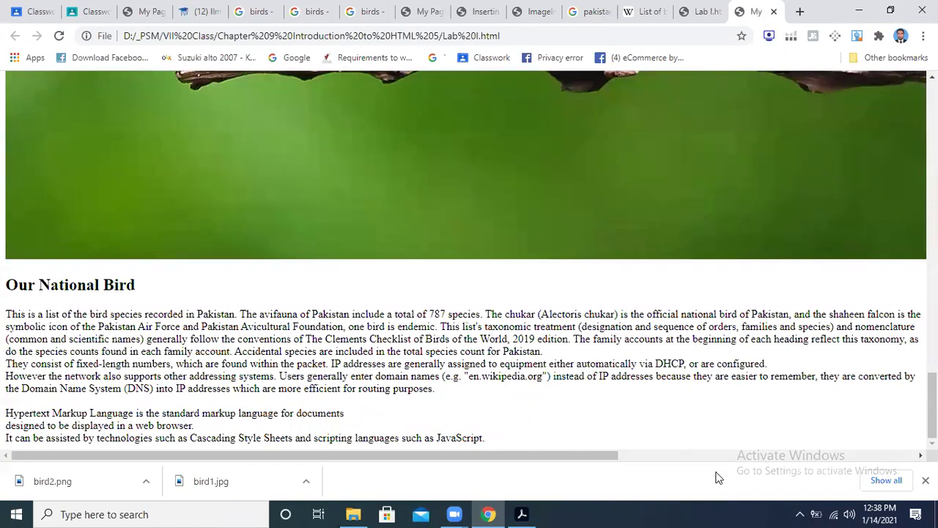
- Read the lab exercises in the chapter PDF, and view the StyleSheets page from the Chapter 9 folder in Chrome
key("alt+Tab")
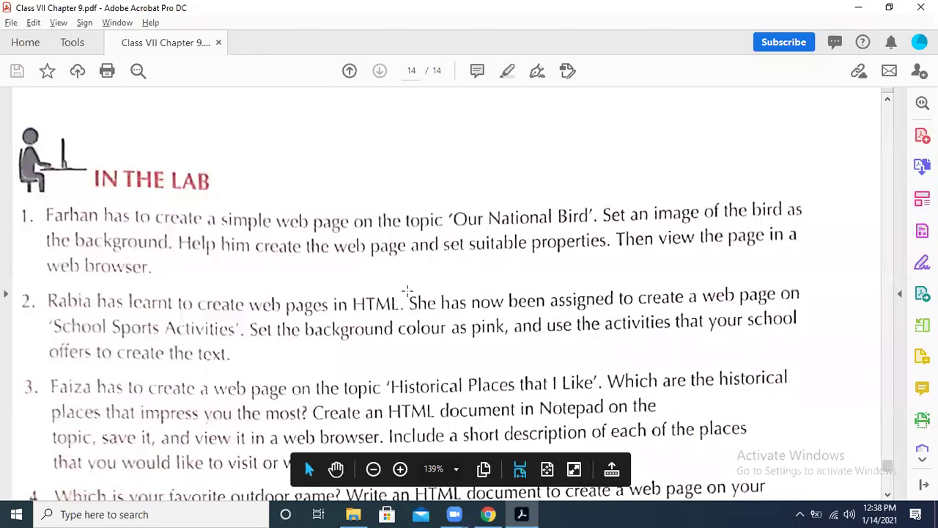
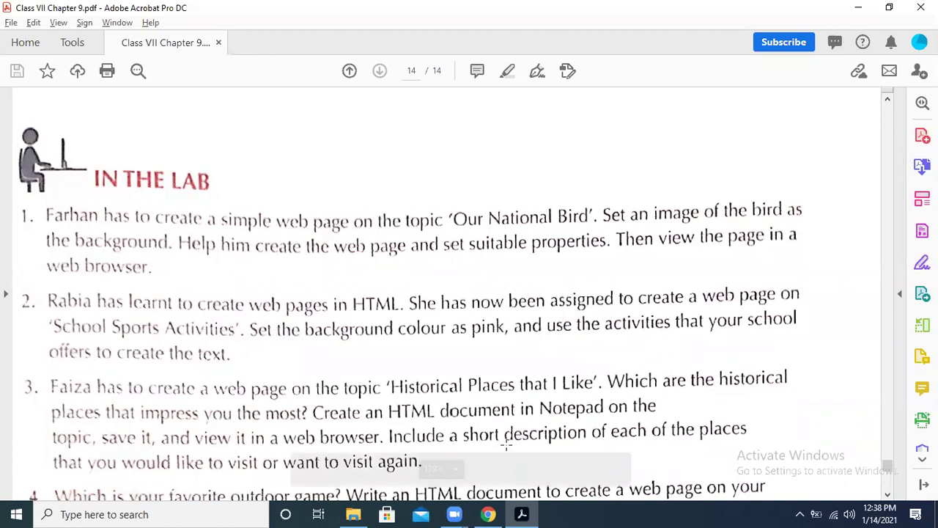
left_click(488, 514)
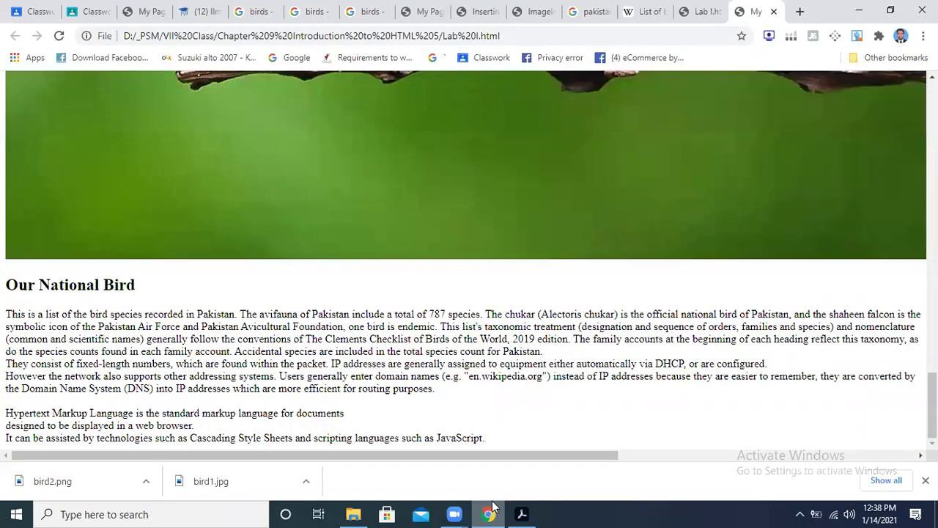
left_click(363, 513)
left_click(685, 118)
left_click(887, 113)
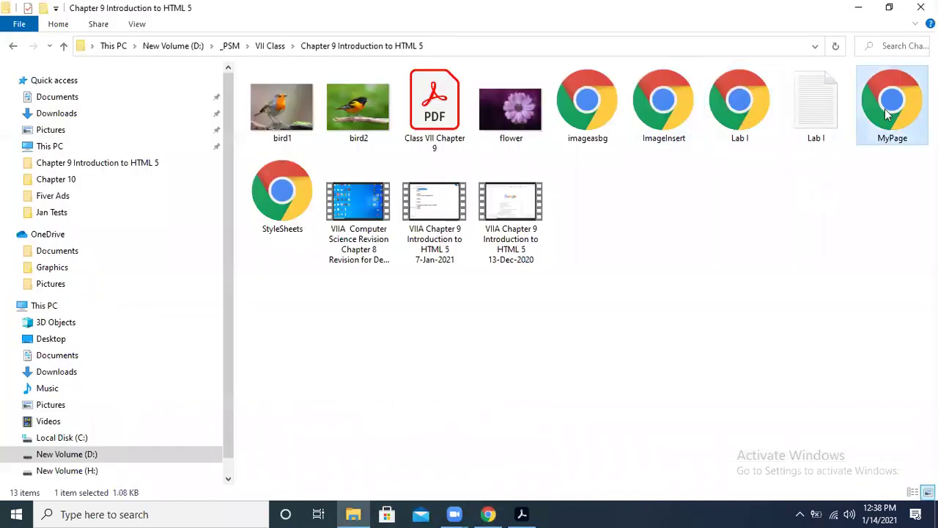
left_click(284, 213)
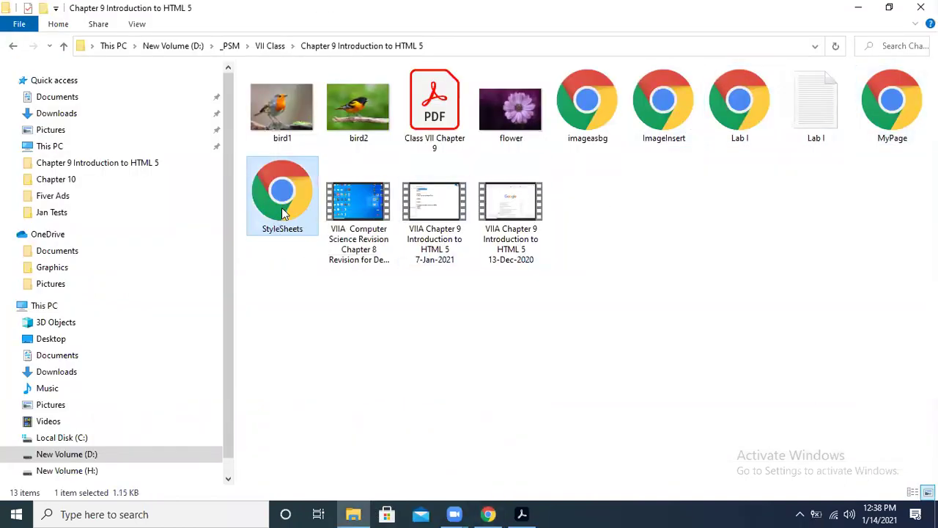
right_click(284, 213)
left_click(335, 164)
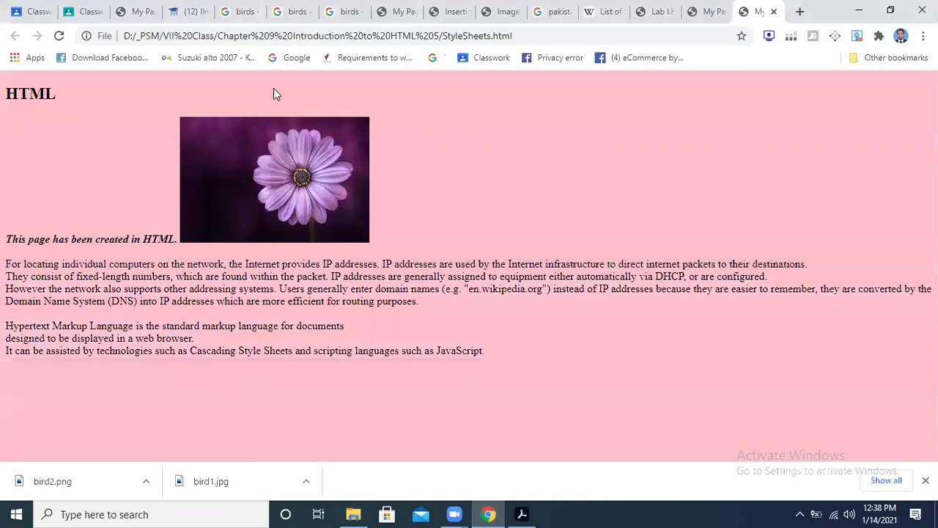
left_click(859, 11)
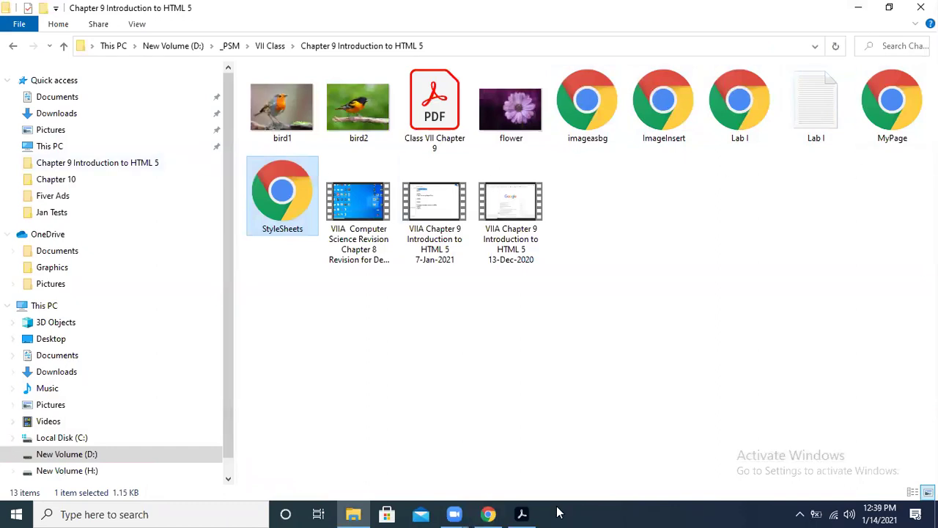
left_click(488, 513)
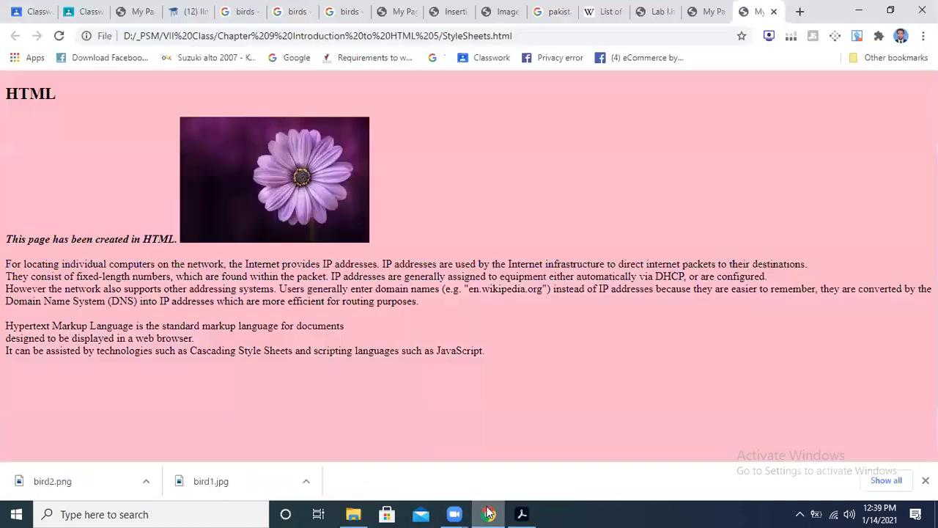
- Switch to the Class VII Chapter 9 PDF in Acrobat and review the pink-background instruction in lab task 2
left_click(522, 514)
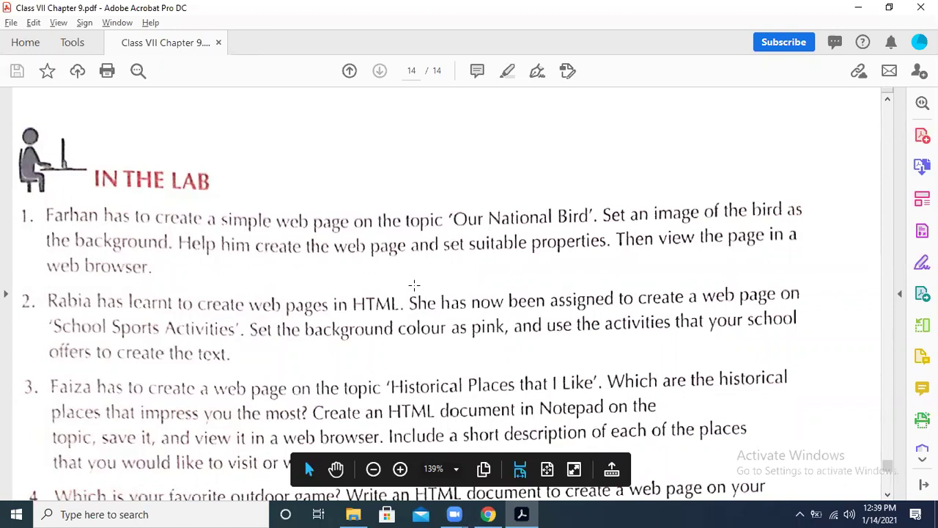
left_click_drag(245, 328, 821, 349)
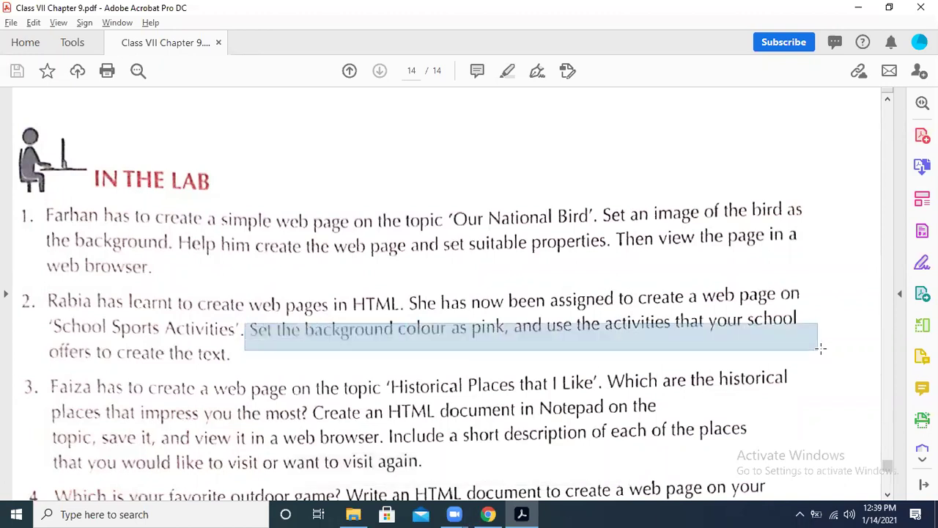
left_click(707, 384)
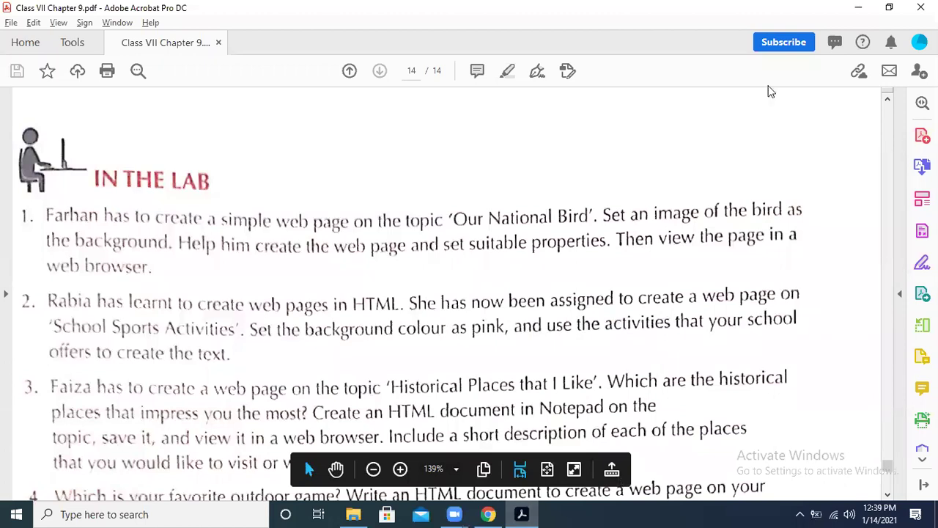
- Switch back to Chrome and load the Google homepage in the current tab
key("alt+Tab")
key("ctrl+l")
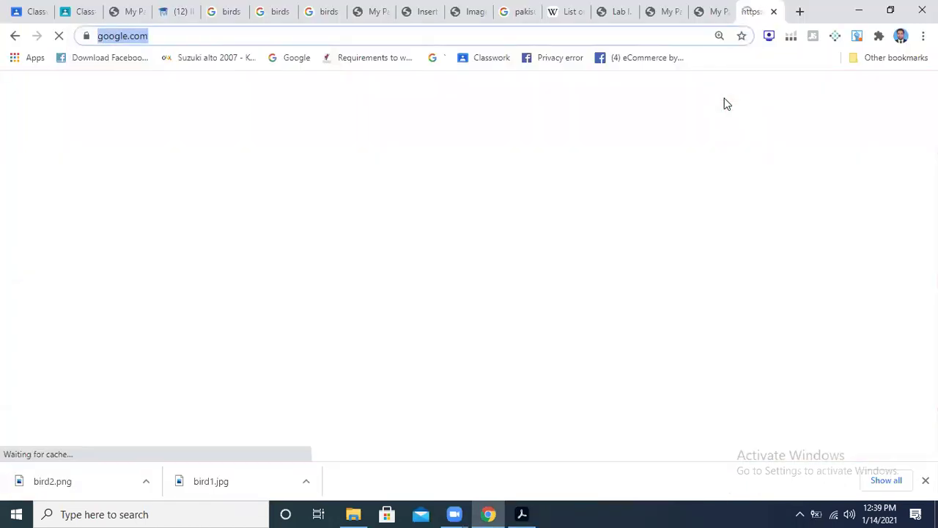
type("ps")
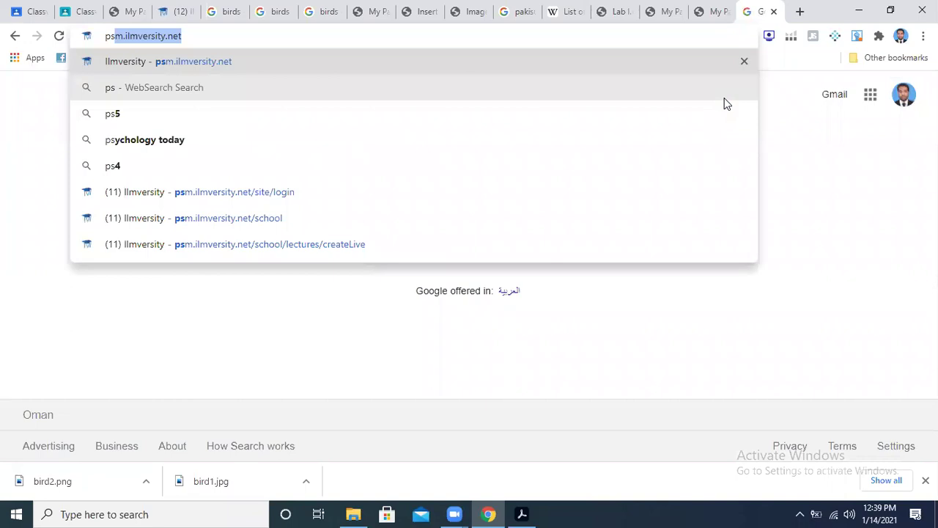
key("BackSpace")
key("BackSpace")
key("BackSpace")
key("Escape")
type("scho")
key("BackSpace")
key("BackSpace")
key("BackSpace")
key("BackSpace")
key("BackSpace")
type("g")
key("Return")
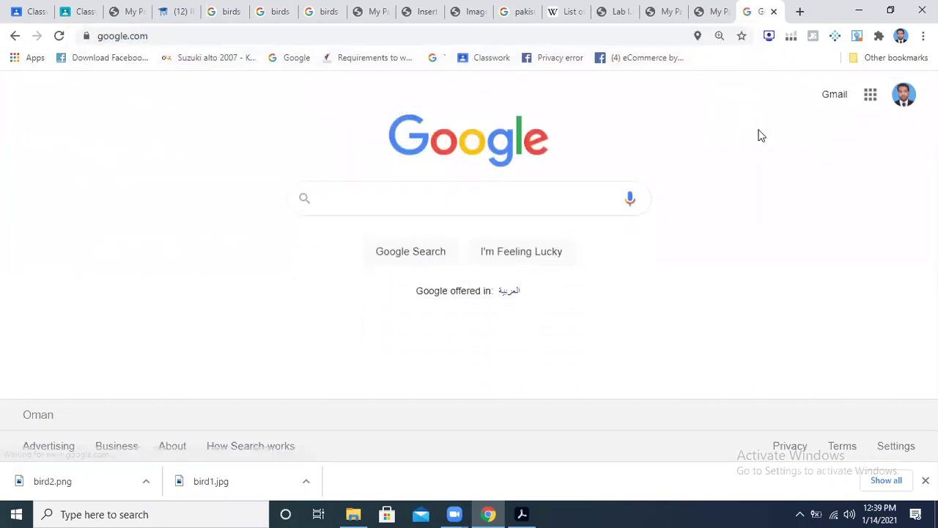
- Search Google for "psm activities", accepting the suggested spelling
left_click(522, 198)
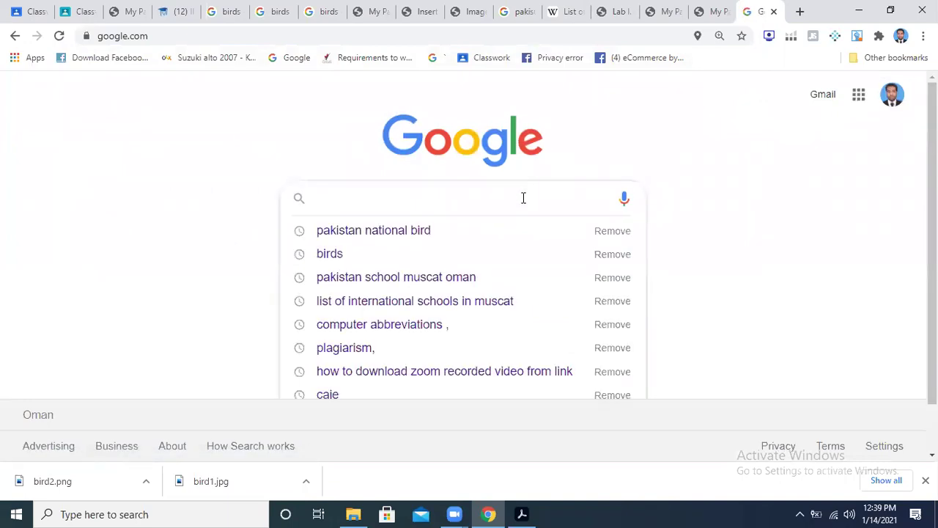
type("psm activity")
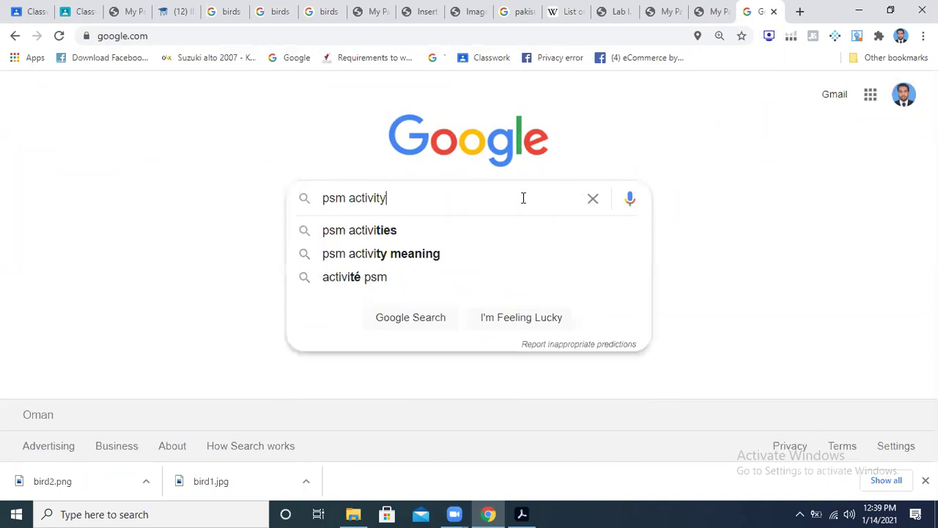
type("ies")
key("Return")
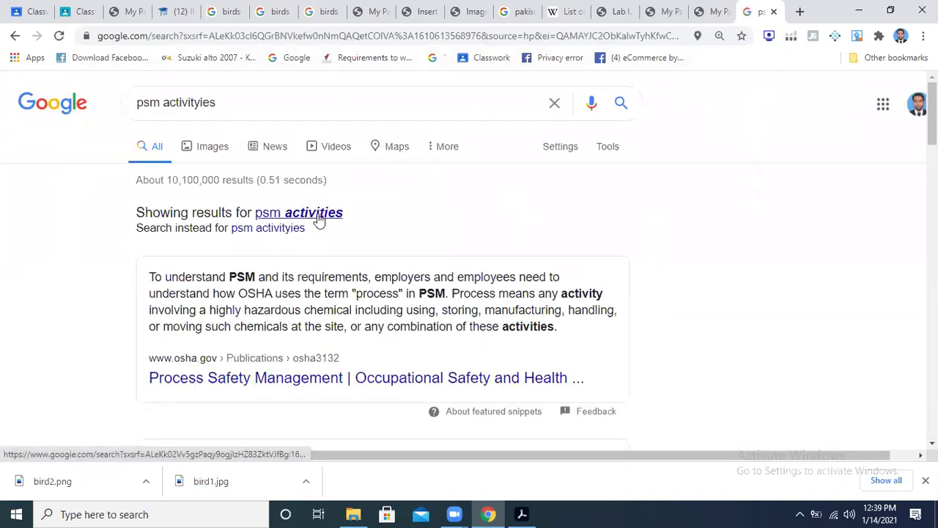
left_click(320, 221)
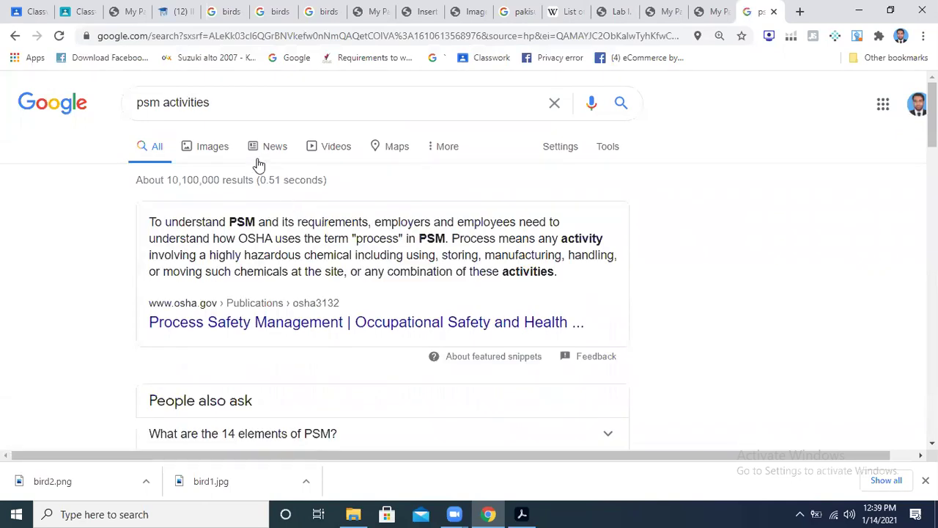
- Replace the query and search for "pakistan school muscat oman activities"
left_click_drag(241, 115, 4, 115)
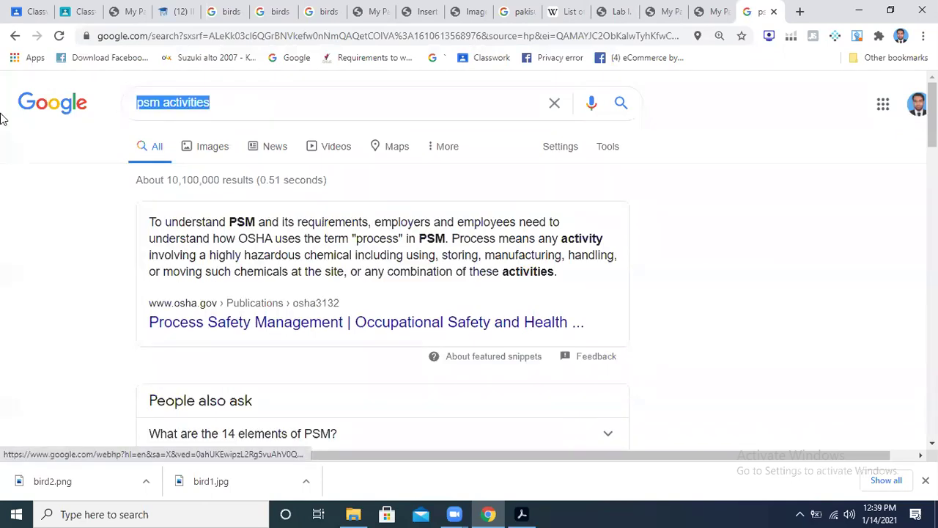
type("pa")
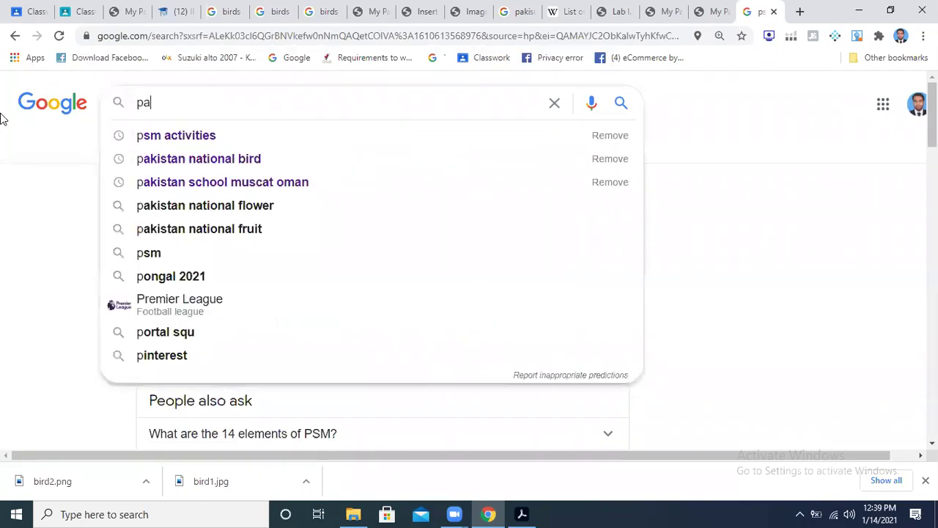
type("kistan school ")
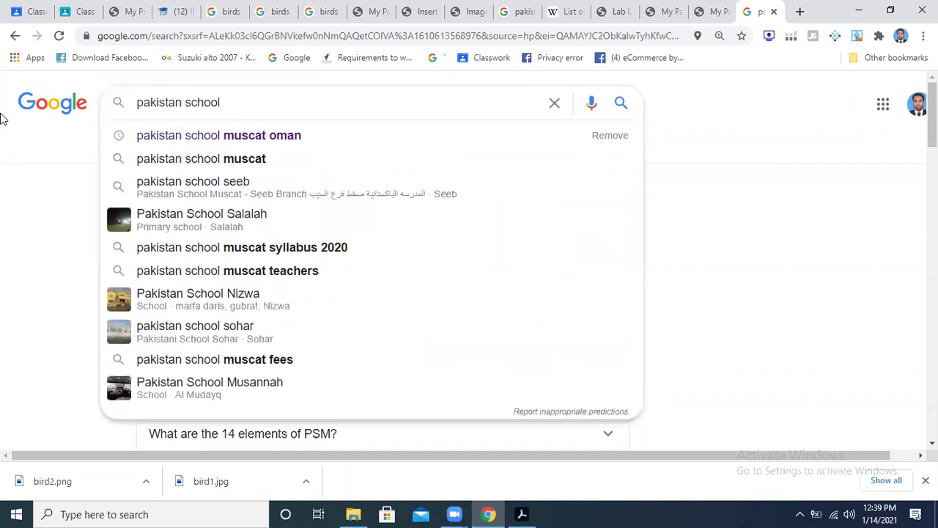
type("muscat om")
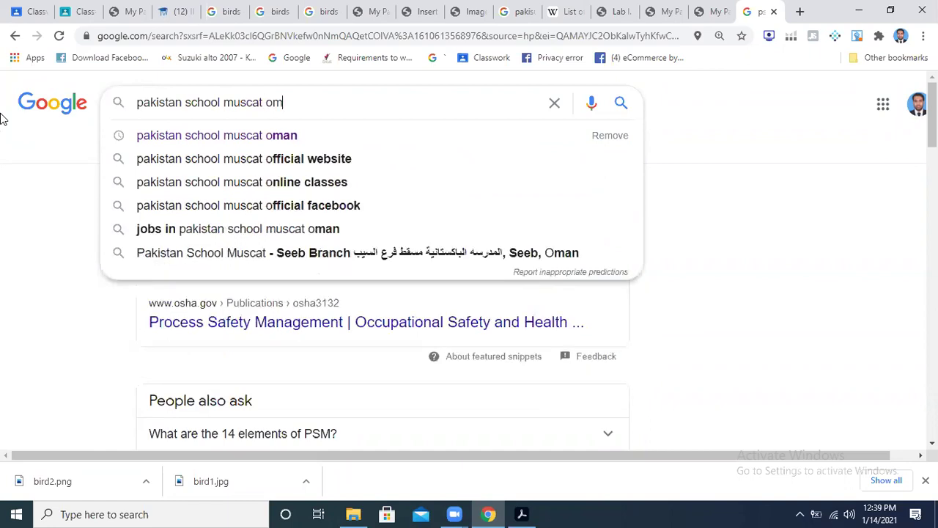
type("an activities")
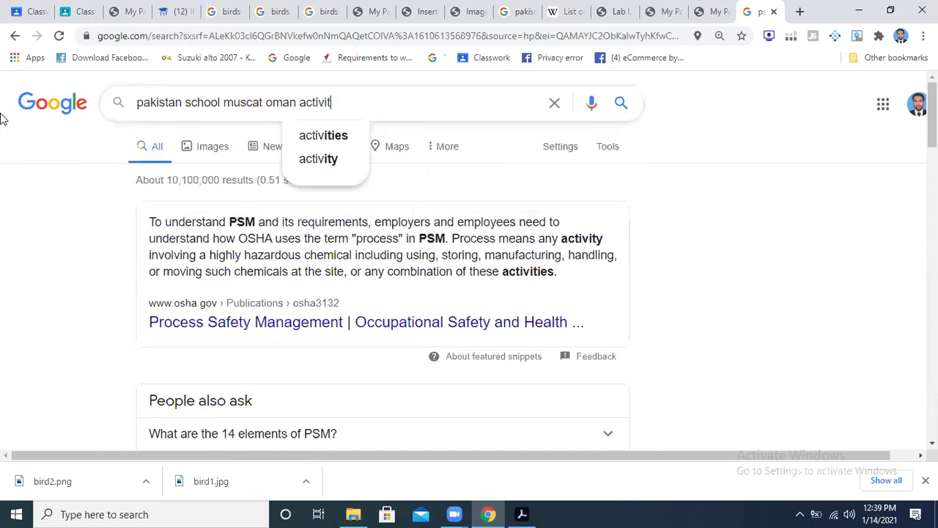
key("Return")
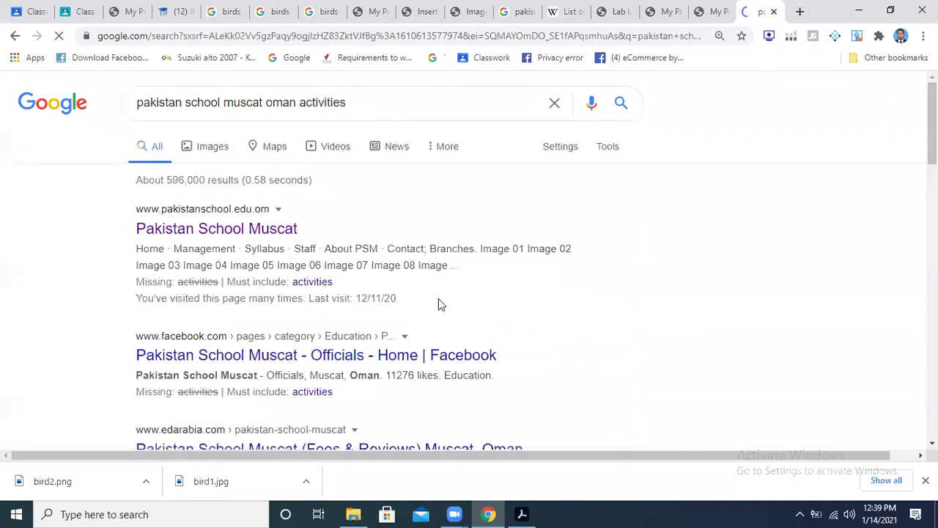
- Show the image results for the school activities search and look through them
left_click(205, 147)
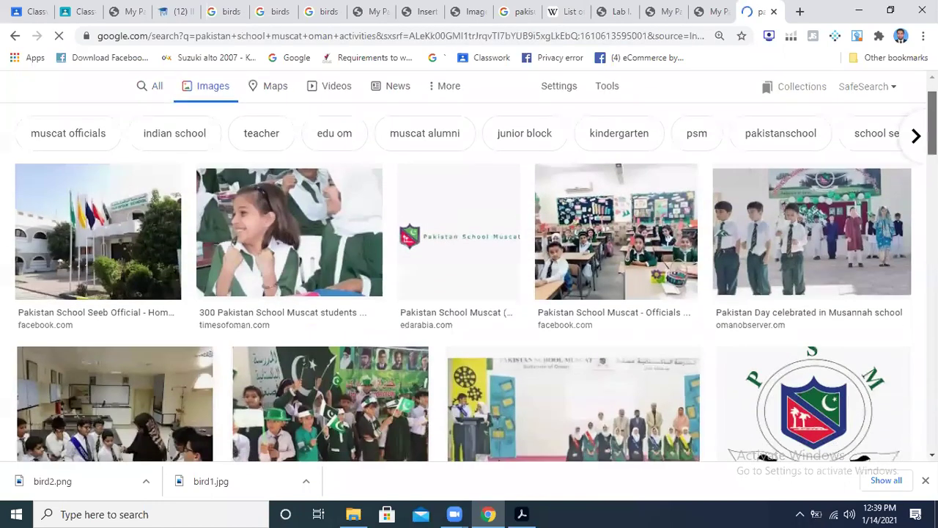
scroll(469, 293, "down", 3)
scroll(638, 400, "up", 3)
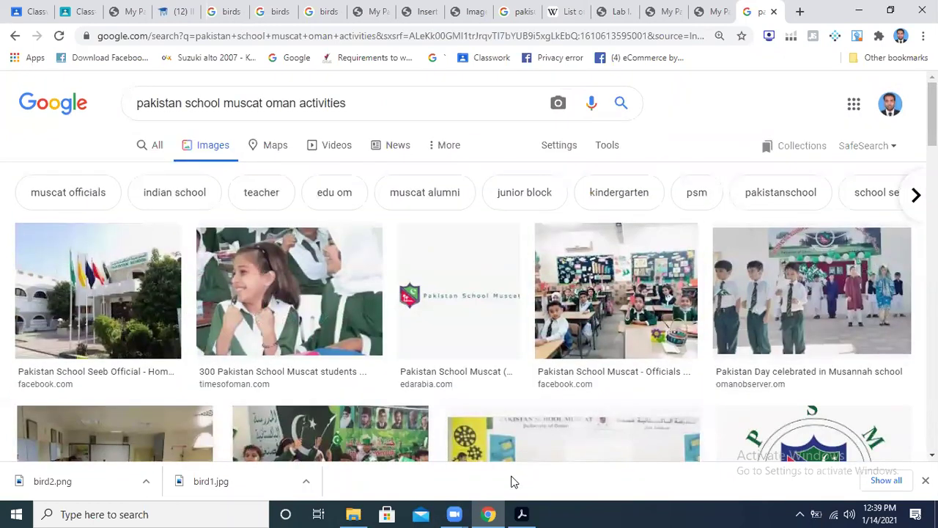
- Switch to the chapter PDF in Acrobat and read lab tasks 3 and 4
left_click(522, 514)
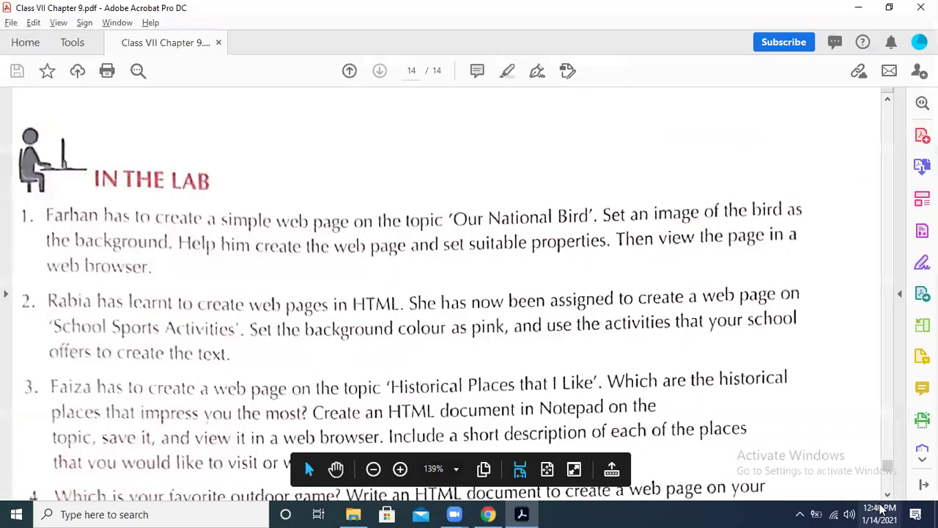
scroll(843, 440, "down", 3)
scroll(883, 506, "down", 2)
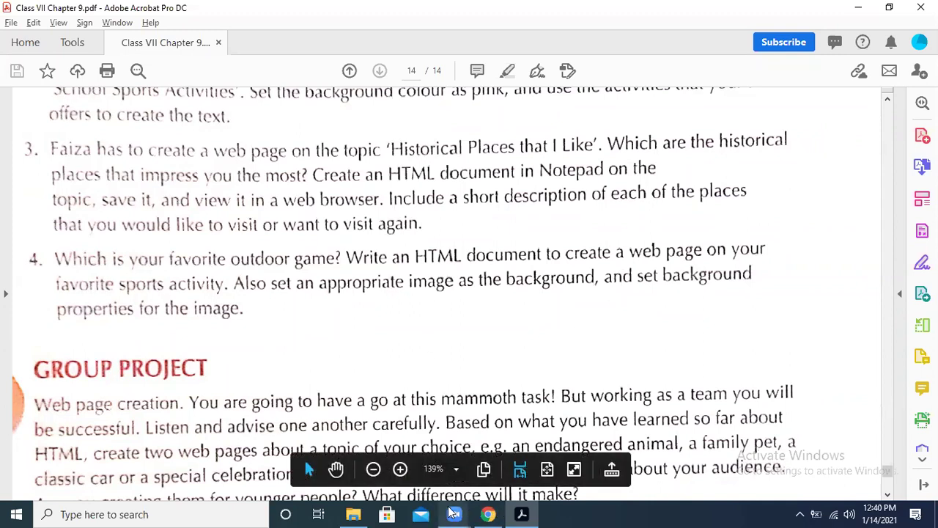
- Return to Chrome and run an image search for "bashahi mosque lahor" in place of the school query
left_click(490, 513)
left_click_drag(352, 105, 273, 95)
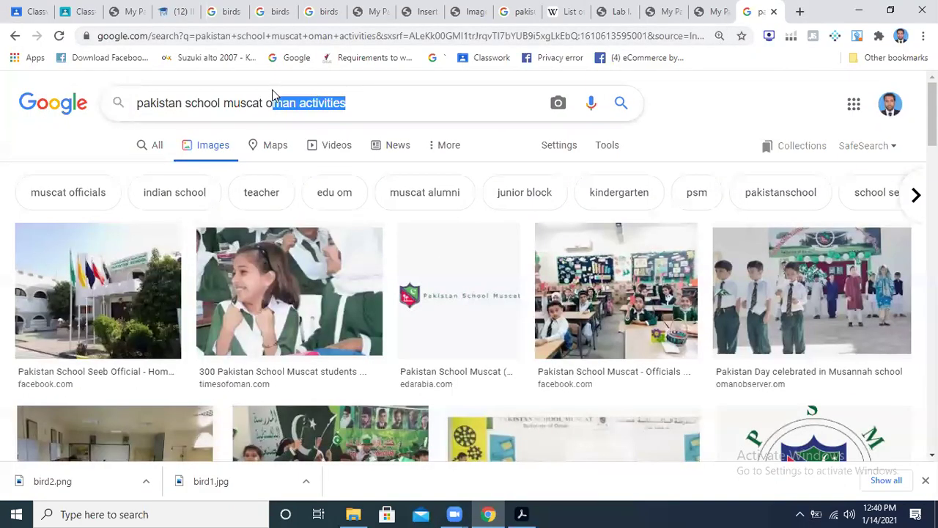
left_click(342, 109)
left_click(173, 89, "shift")
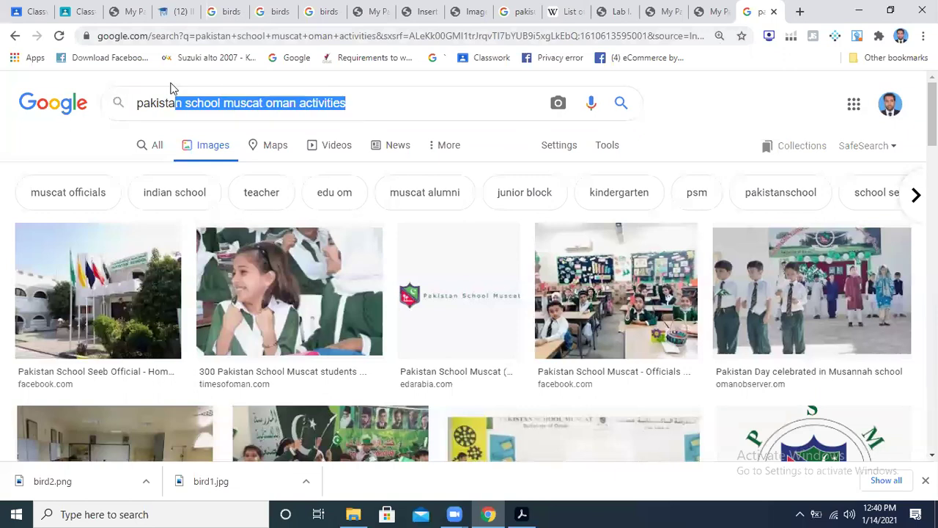
left_click(143, 88, "shift")
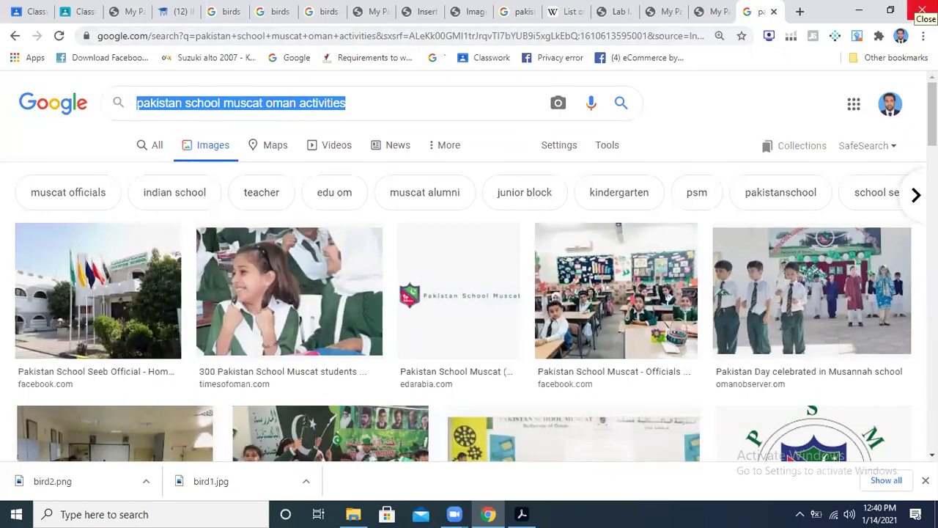
type("bad")
key("BackSpace")
type("sh")
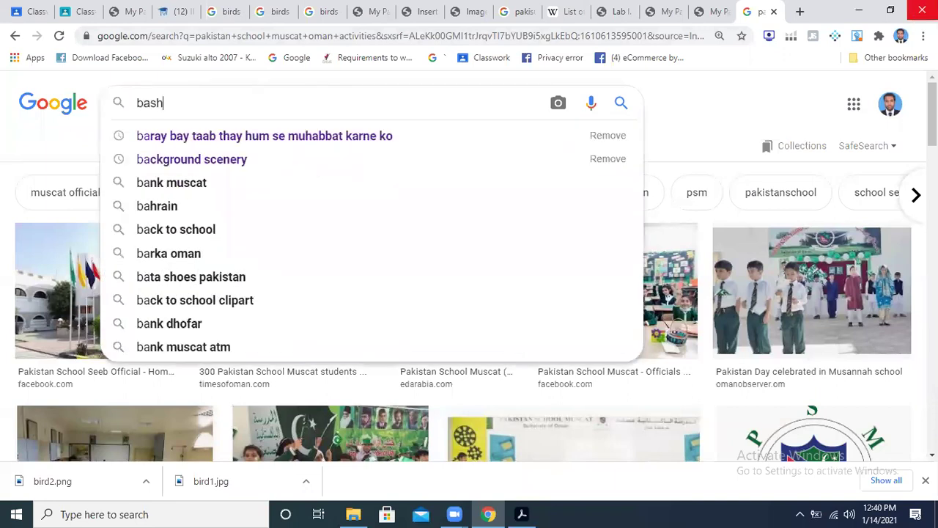
type("ahi")
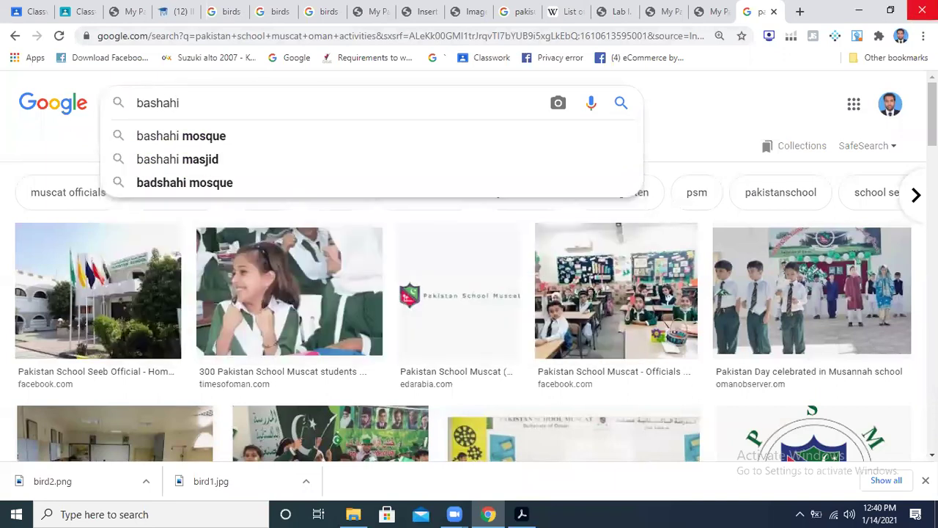
type(" mosque")
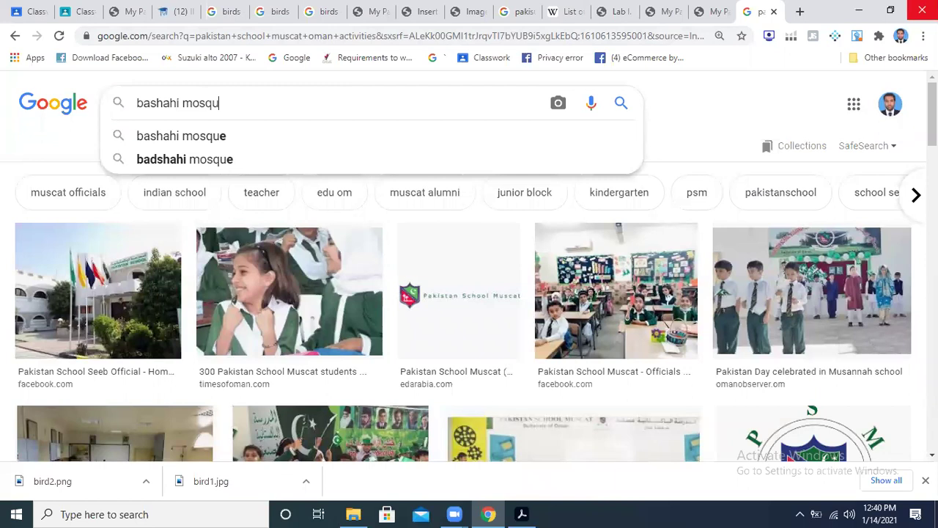
type(" lahor")
key("Return")
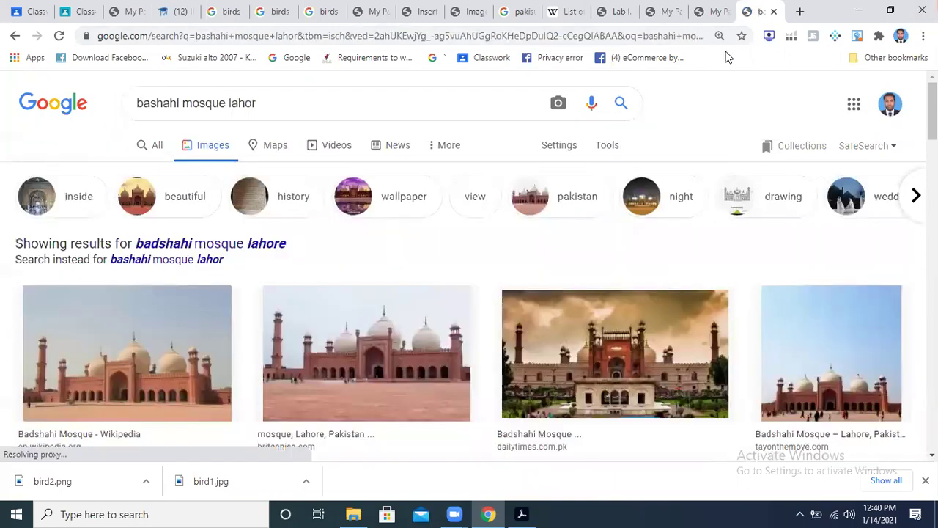
- Open the Britannica image result of the Lahore mosque in a new tab and bring that tab forward
right_click(411, 338)
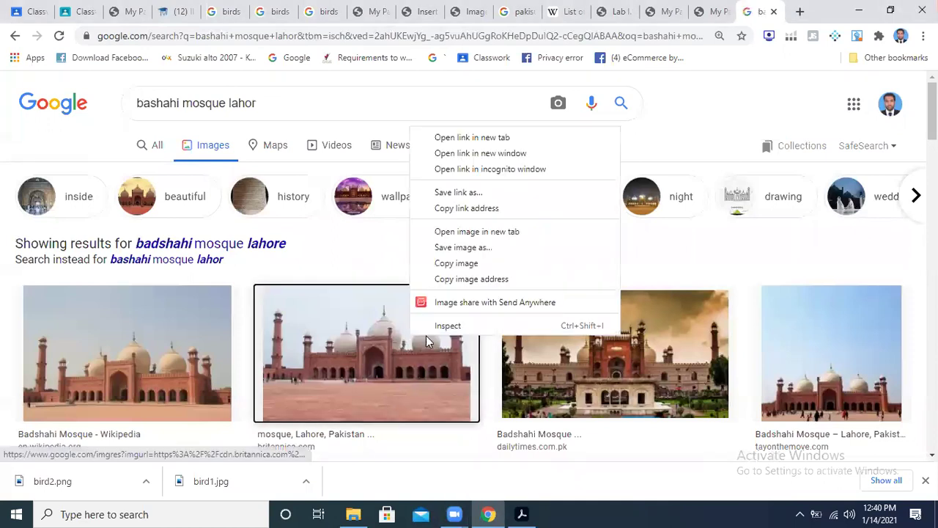
left_click(478, 143)
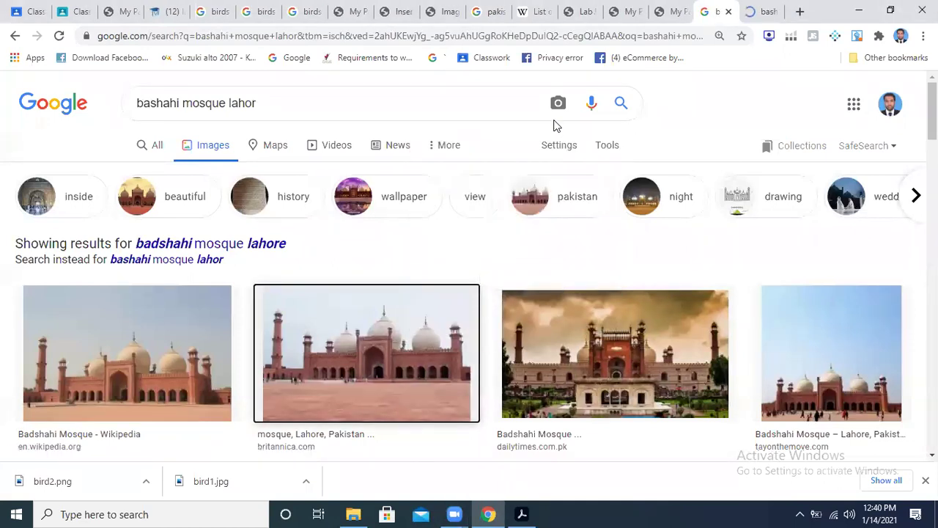
left_click(761, 11)
- Save the mosque picture as JPEG image BM in the Chapter 9 Introduction to HTML 5 folder, and return to the image results
right_click(409, 221)
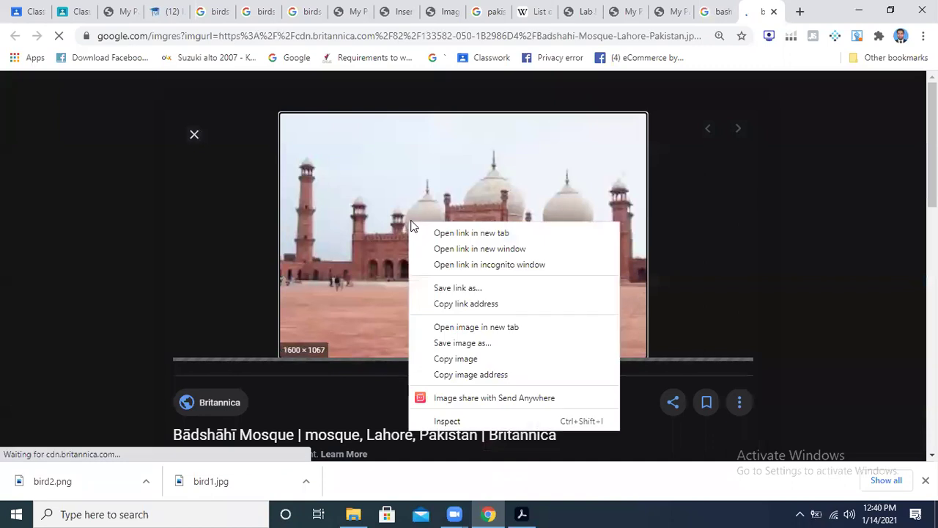
left_click(481, 343)
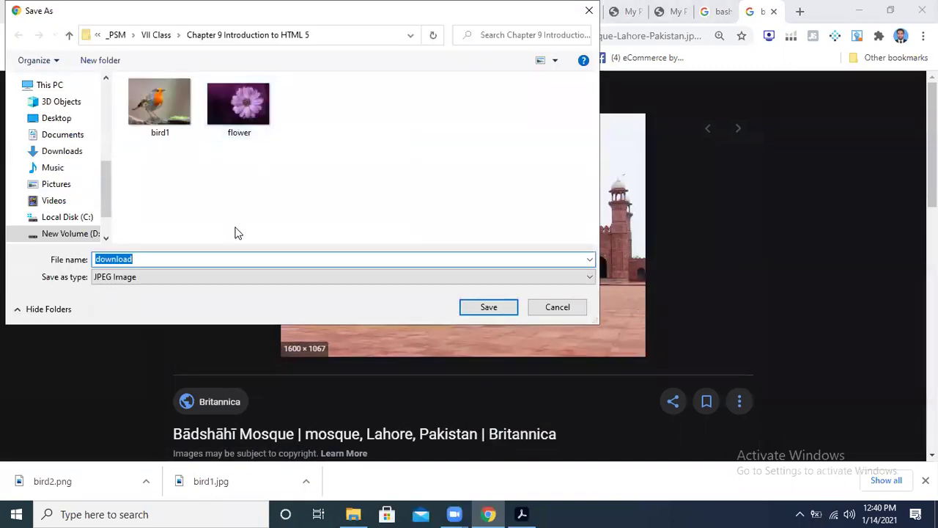
type("bad")
key("BackSpace")
key("BackSpace")
key("BackSpace")
type("B")
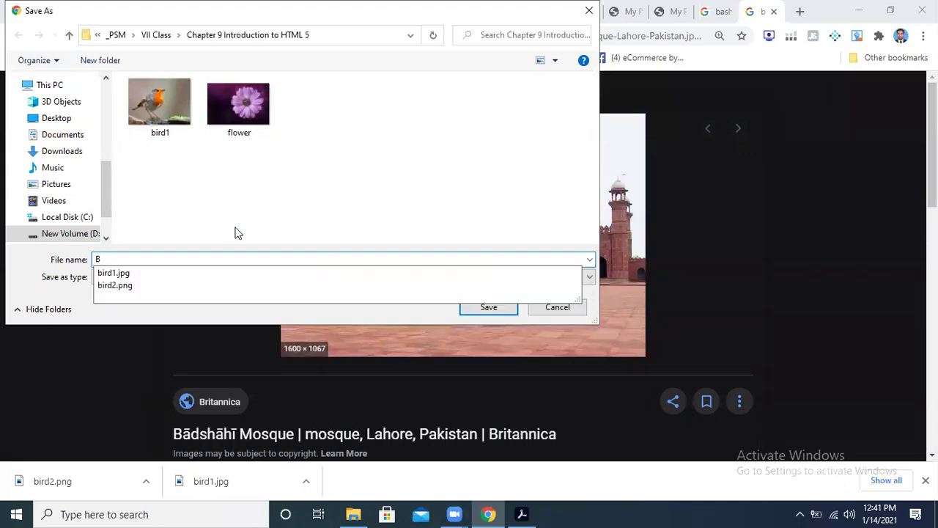
type("M")
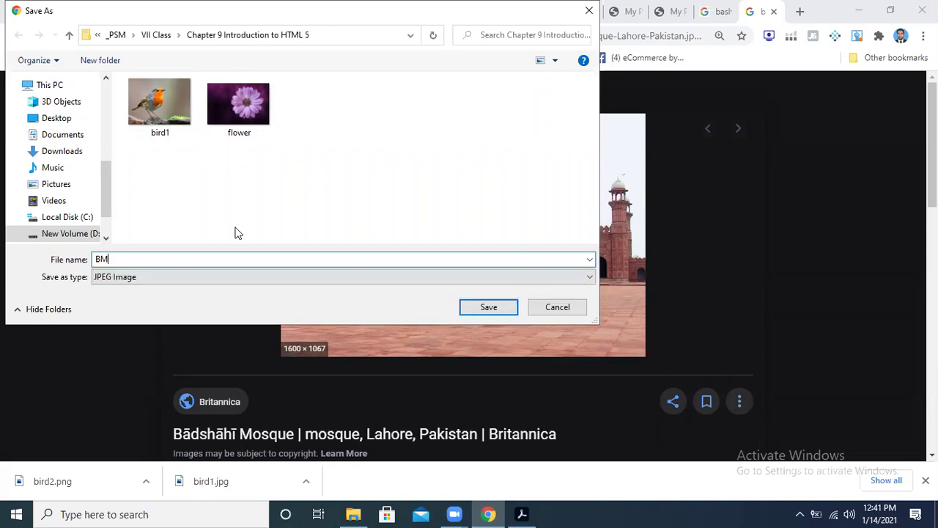
left_click(501, 309)
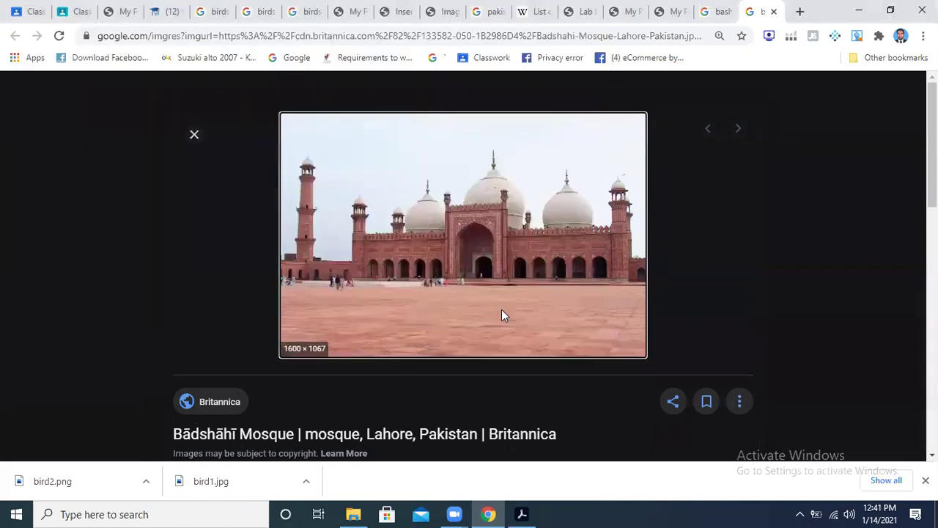
left_click(730, 10)
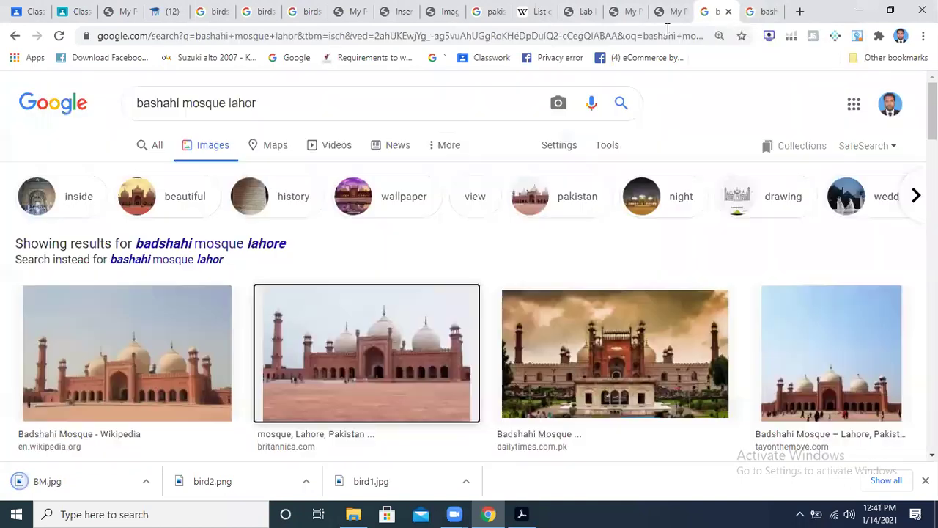
- Change the image search to a search of all results for "bashahi mosque lahore"
left_click(160, 147)
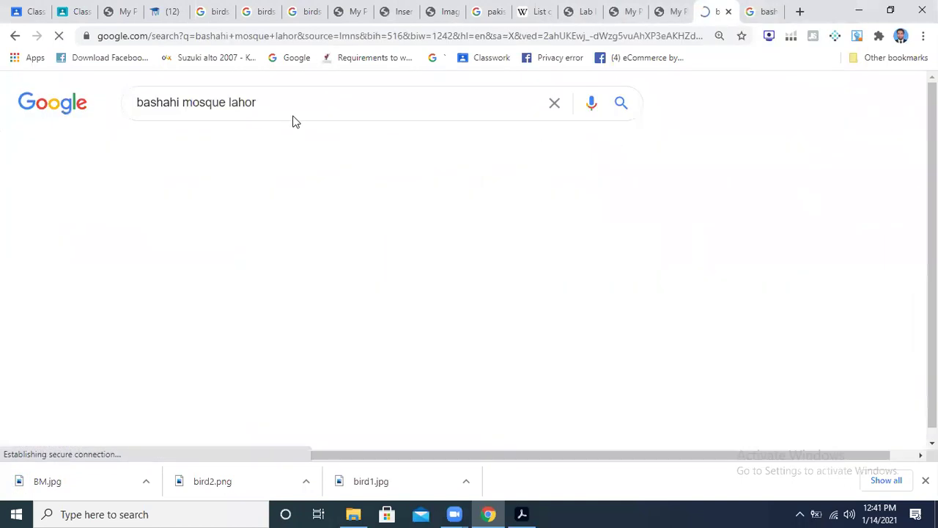
type("e")
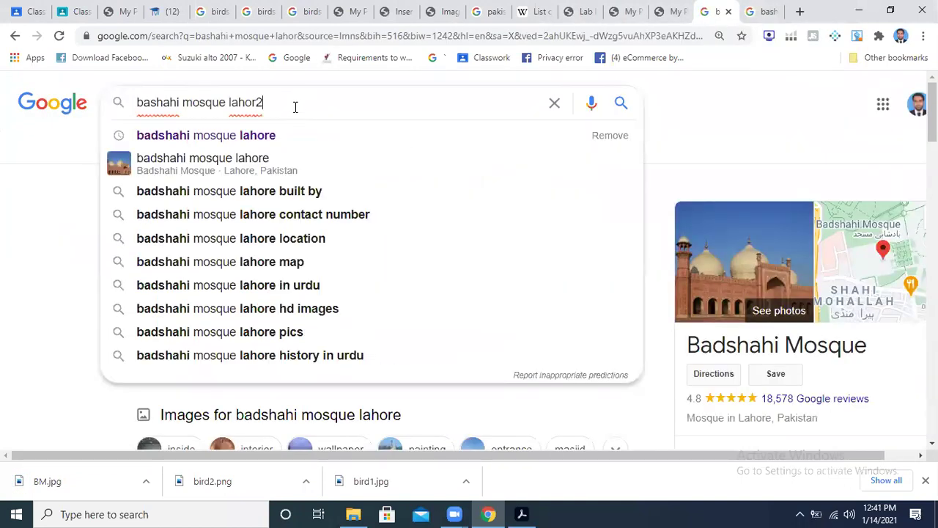
key("Return")
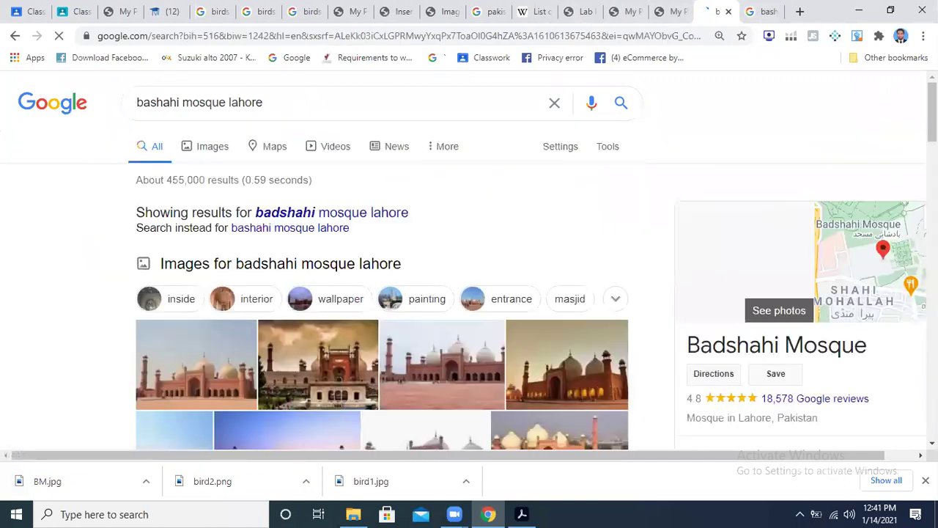
- Copy the Badshahi Mosque description paragraph from the search results' information card, up to the word "landmarks"
scroll(540, 174, "down", 2)
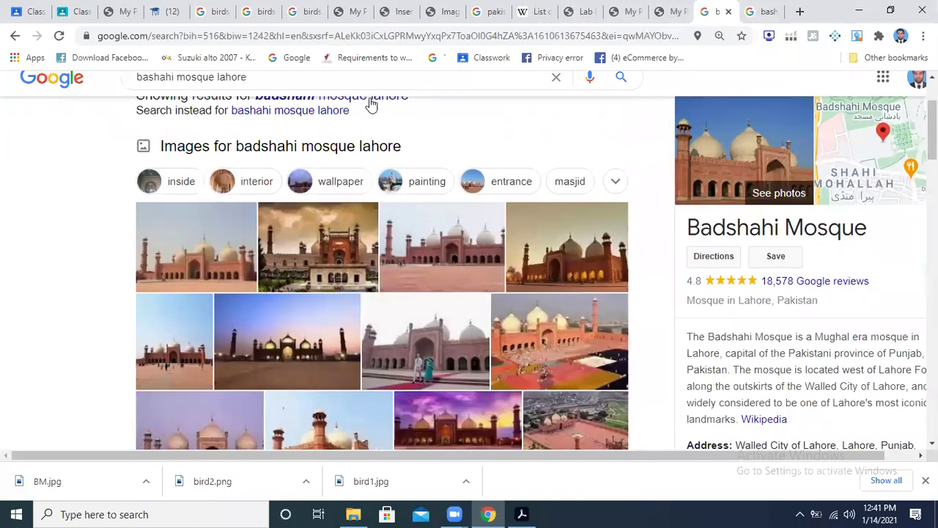
scroll(371, 101, "down", 1)
double_click(694, 336)
left_click_drag(748, 358, 737, 422)
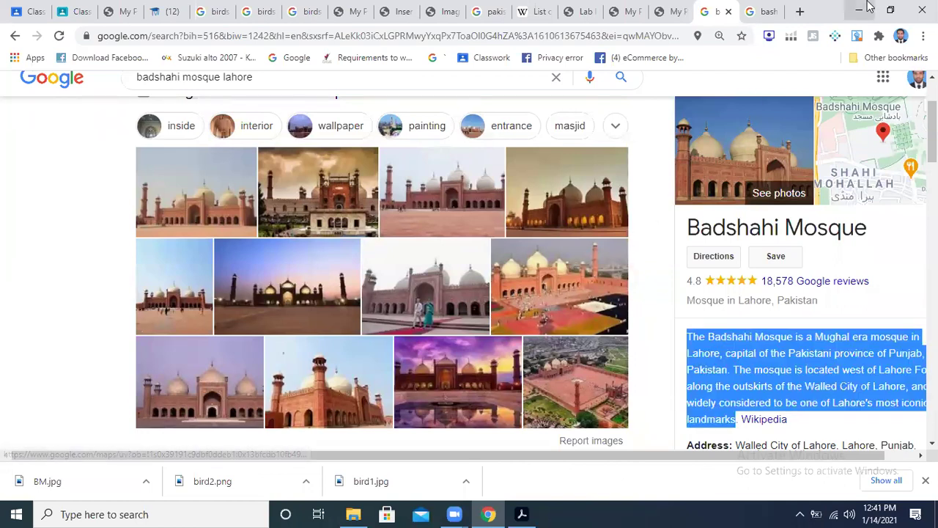
- Switch to the Chapter 9 folder in File Explorer and replace the Lab I text file's entire content in Notepad with the copied mosque description
key("alt+Tab")
left_click(702, 252)
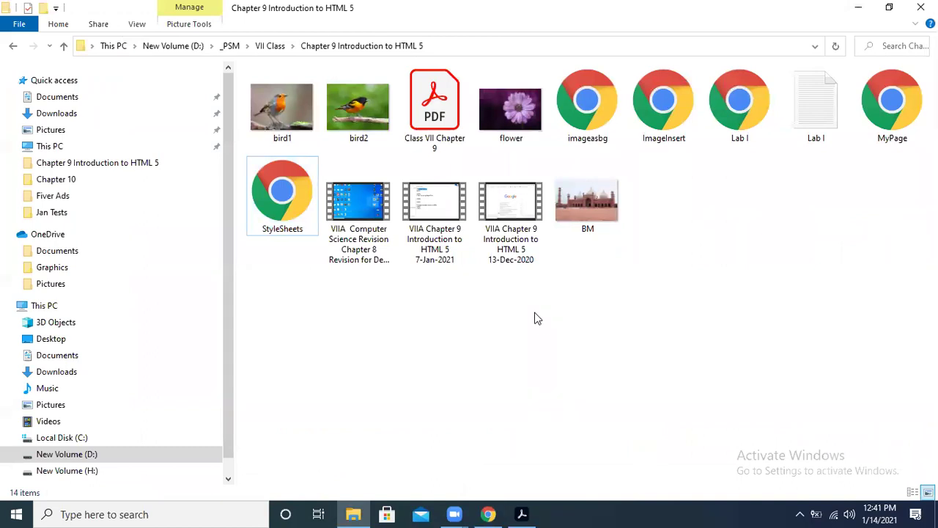
double_click(827, 106)
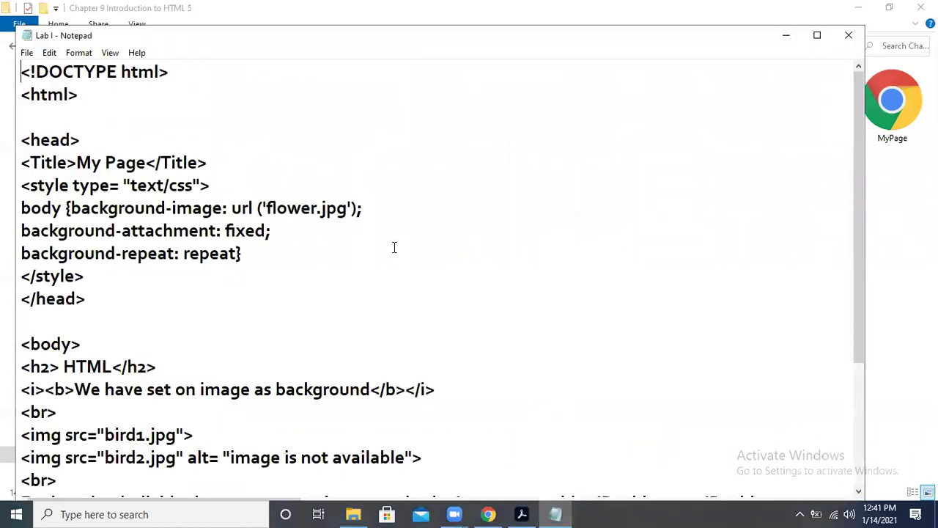
key("ctrl+a")
key("Delete")
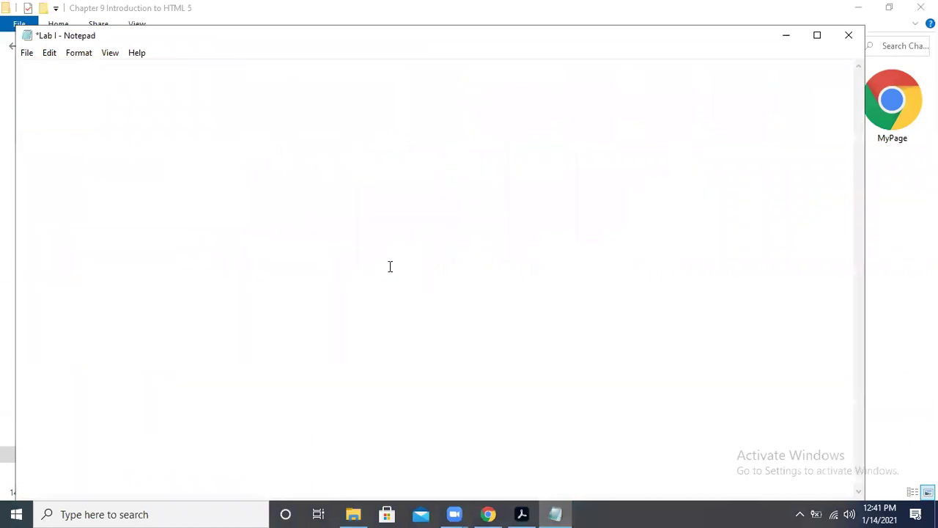
key("ctrl+v")
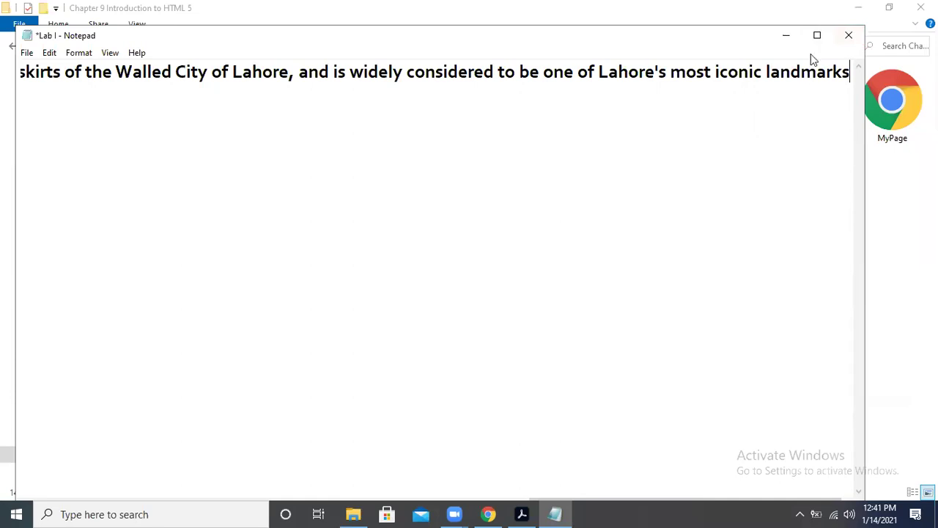
left_click(786, 36)
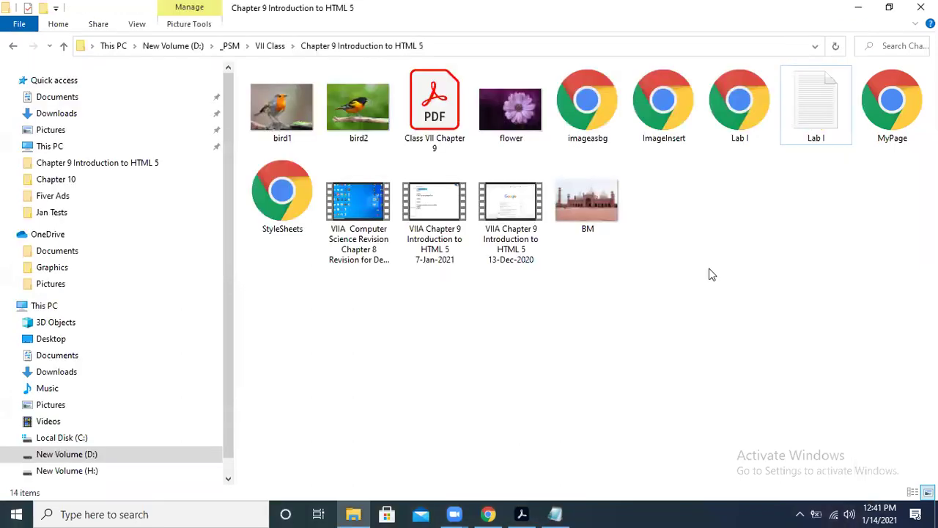
left_click(682, 126)
right_click(679, 117)
left_click(718, 130)
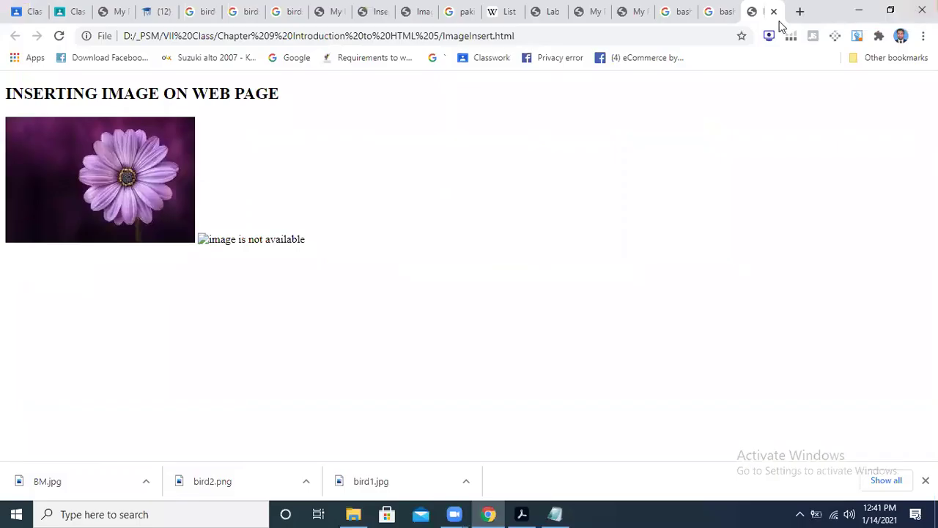
left_click(775, 12)
left_click(859, 10)
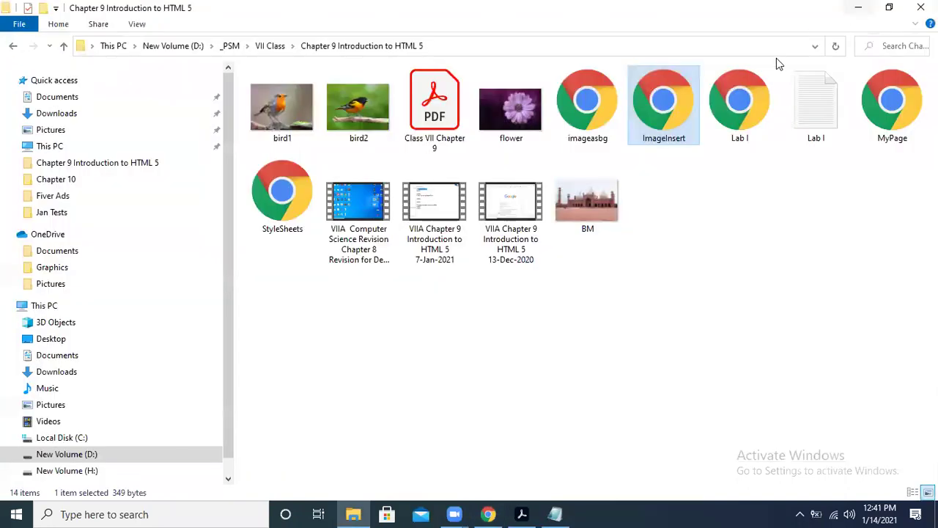
- Open the ImageInsert HTML file from the Chapter 9 folder in Notepad
right_click(663, 124)
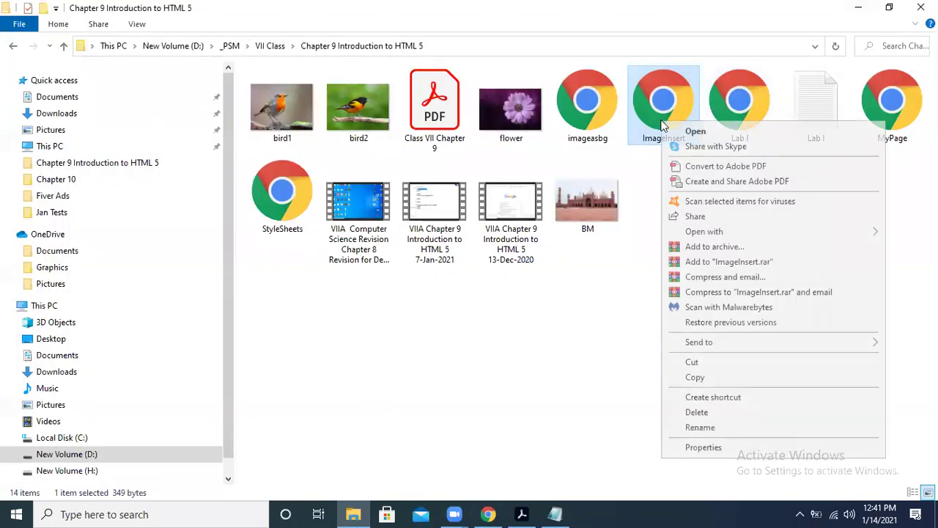
mouse_move(730, 228)
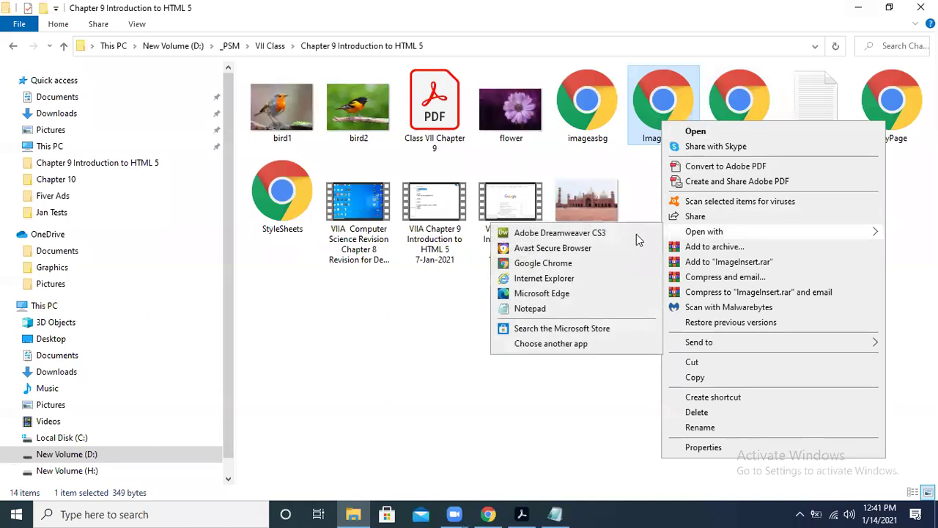
left_click(569, 308)
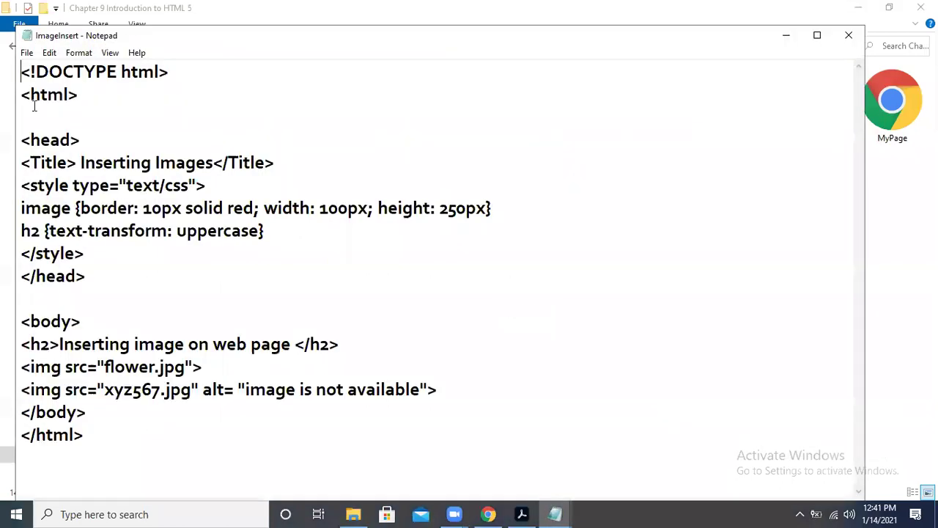
- Save a copy of the ImageInsert code as Lab3.html in the Chapter 9 folder
left_click(26, 53)
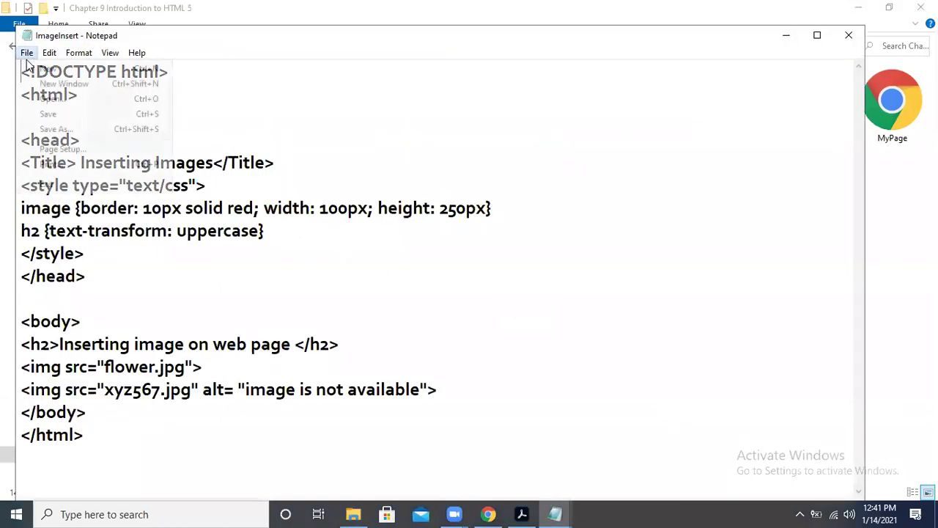
left_click(68, 129)
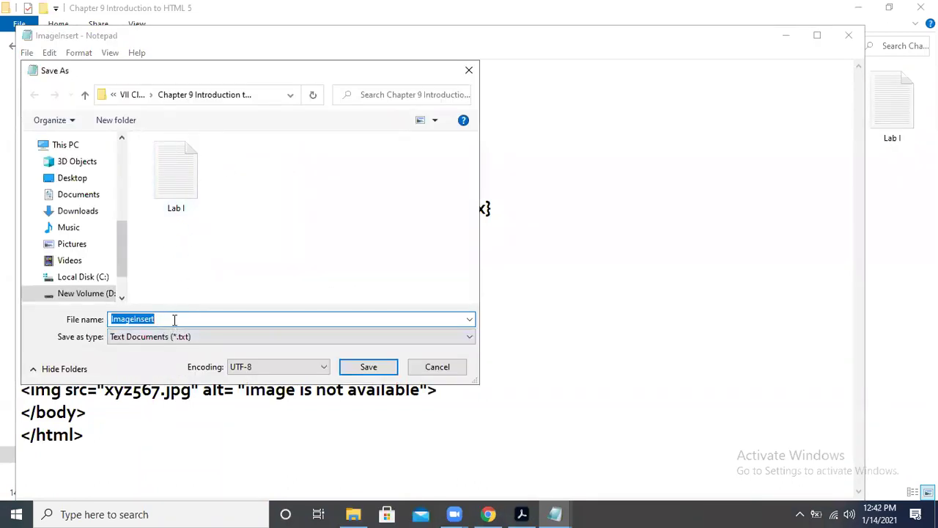
type("Lab")
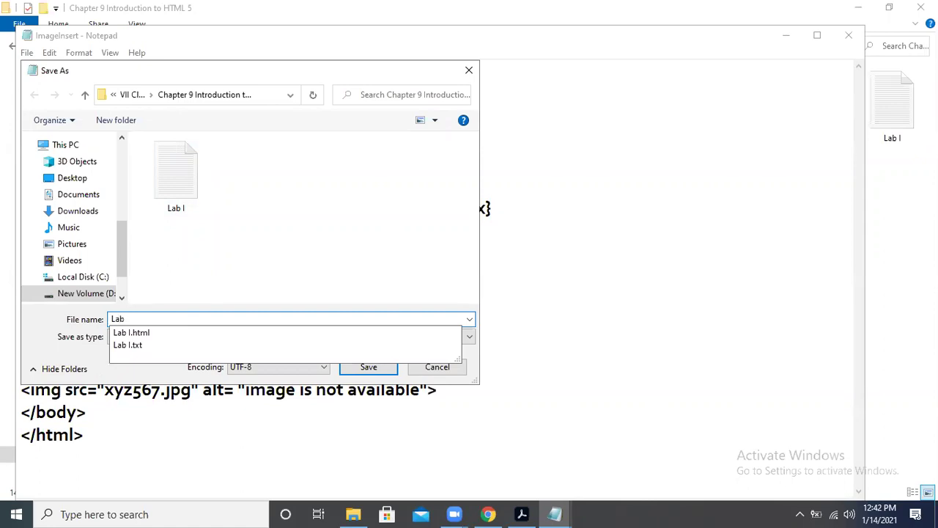
type("3.ht")
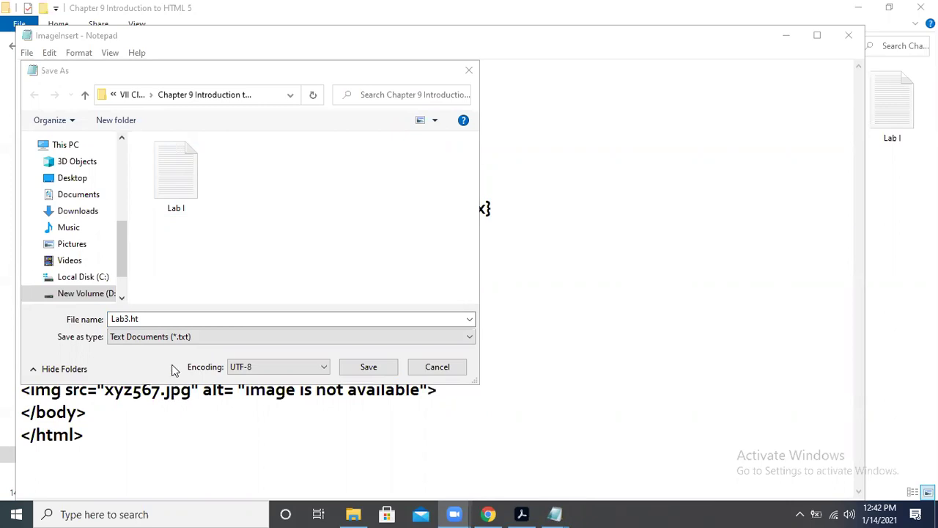
left_click(166, 320)
type("ml")
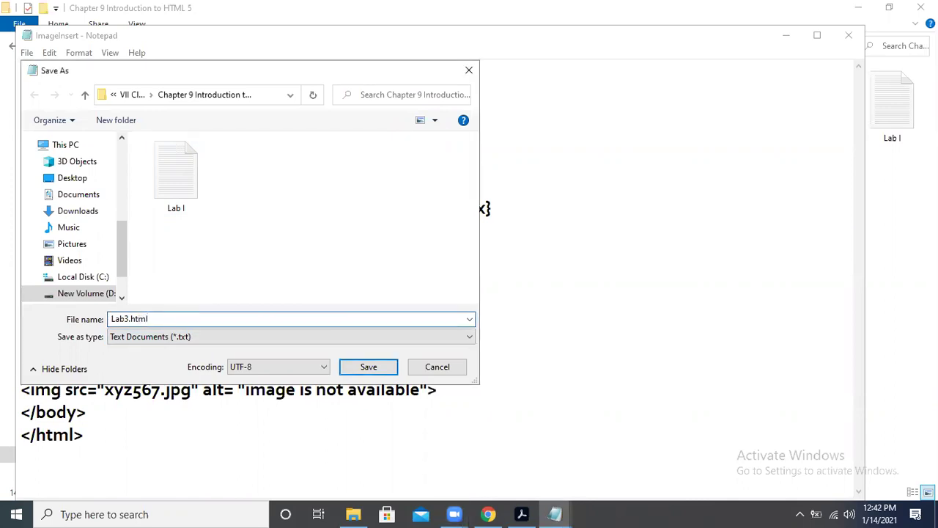
left_click(384, 373)
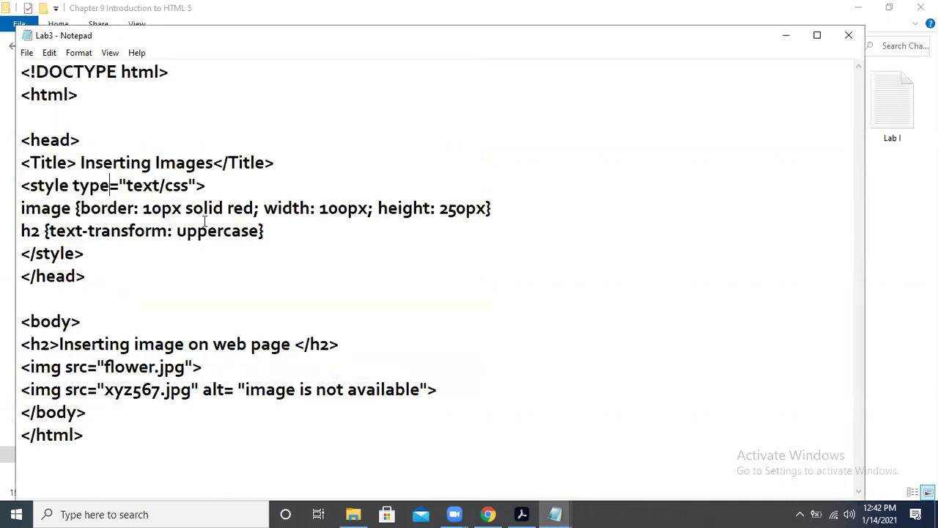
- Change the first image's source from flower.jpg to bm.jpg and add an empty line below that tag
left_click(141, 270)
left_click(157, 298)
left_click(92, 344)
key("BackSpace")
key("BackSpace")
key("BackSpace")
key("BackSpace")
key("BackSpace")
type("=")
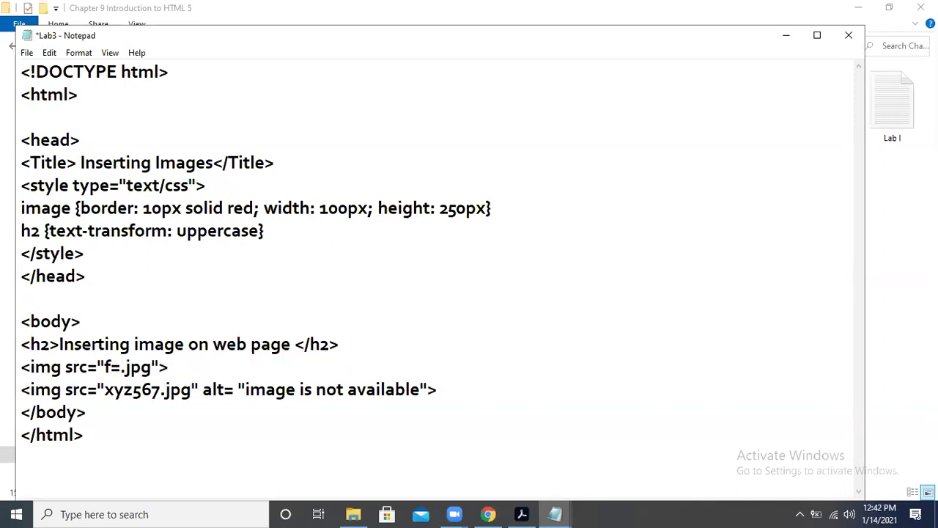
key("BackSpace")
key("BackSpace")
type("bd")
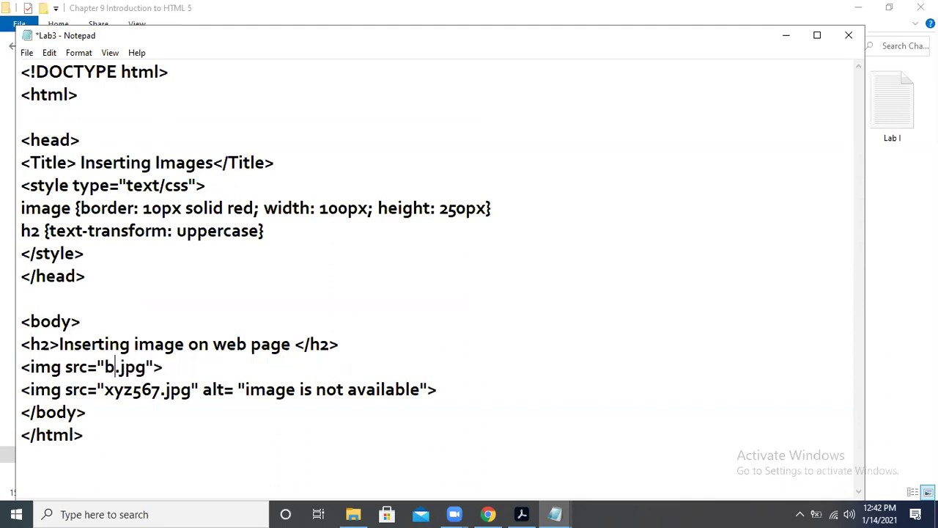
key("BackSpace")
type("m")
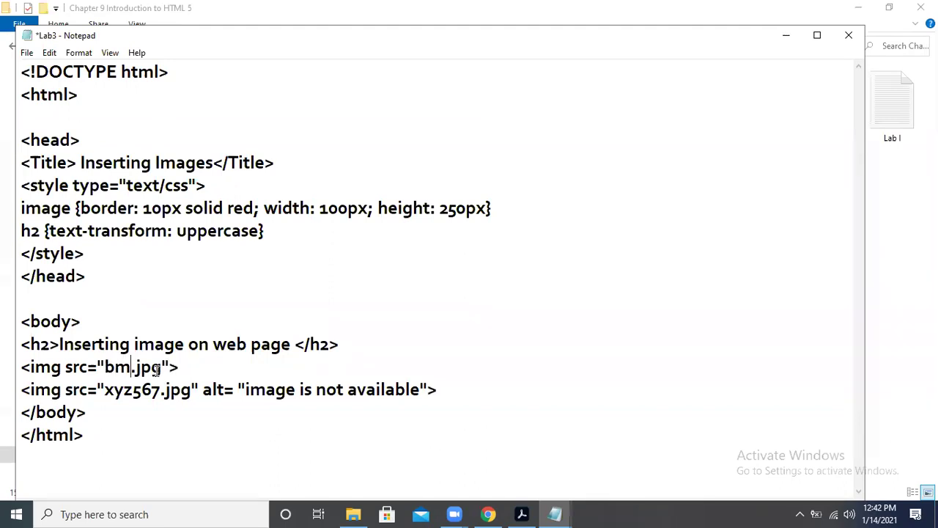
key("Return")
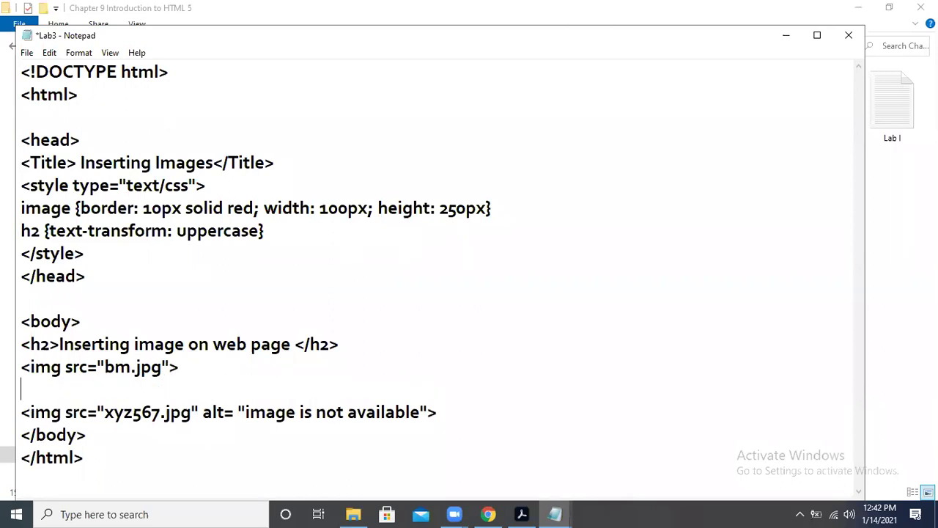
- Replace the h2 heading text with "Badshahi Masjid Lahore"
left_click_drag(295, 344, 63, 348)
key("BackSpace")
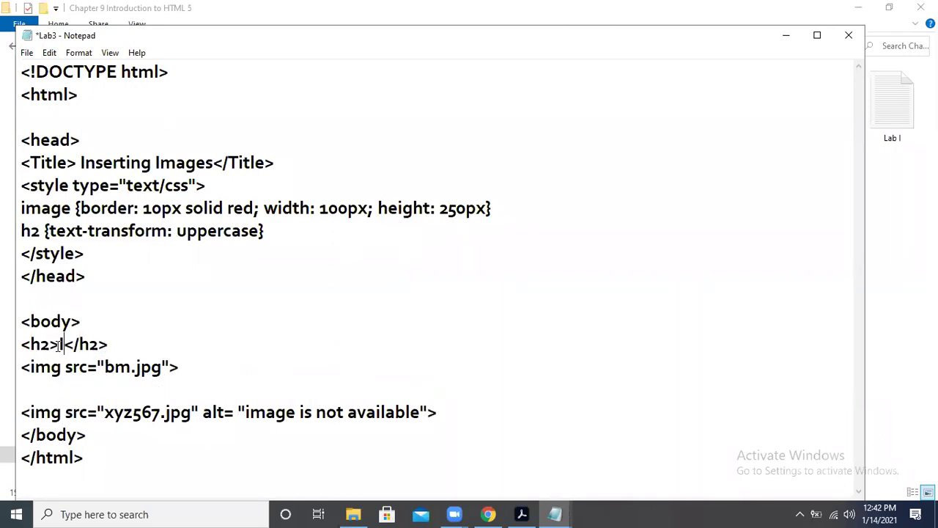
key("BackSpace")
type("Ba")
type("dsa")
key("BackSpace")
type("hahi m")
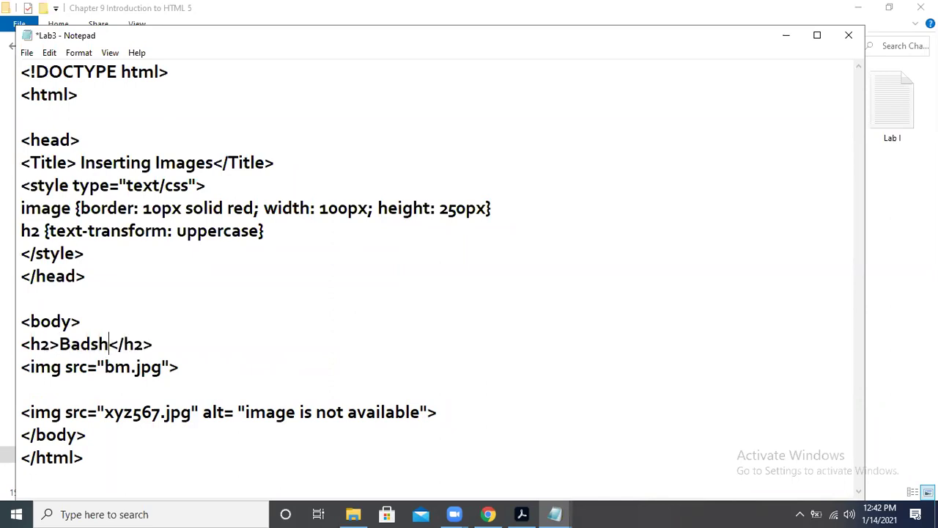
key("BackSpace")
type("Masji")
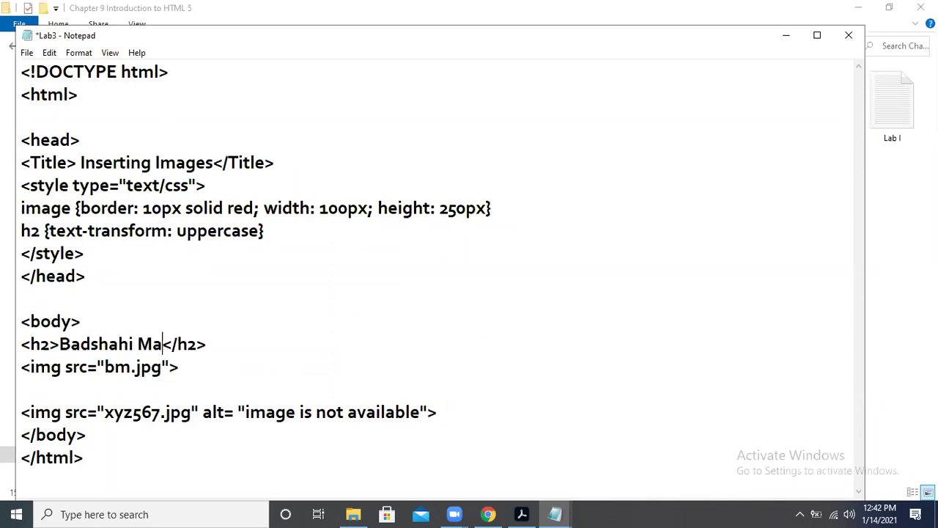
type("d Lahore")
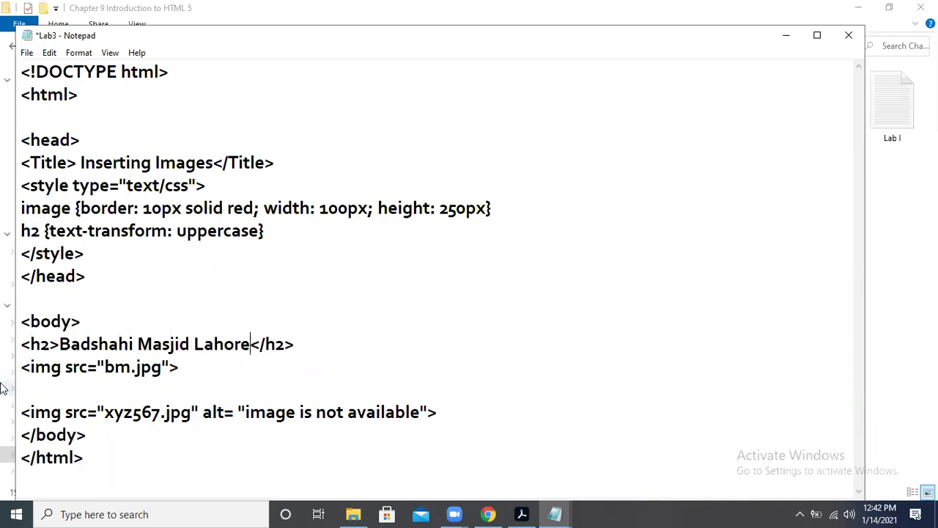
- Paste the mosque description on the empty line below the bm.jpg image and maximize the Notepad window
left_click(557, 511)
left_click(151, 385)
key("ctrl+v")
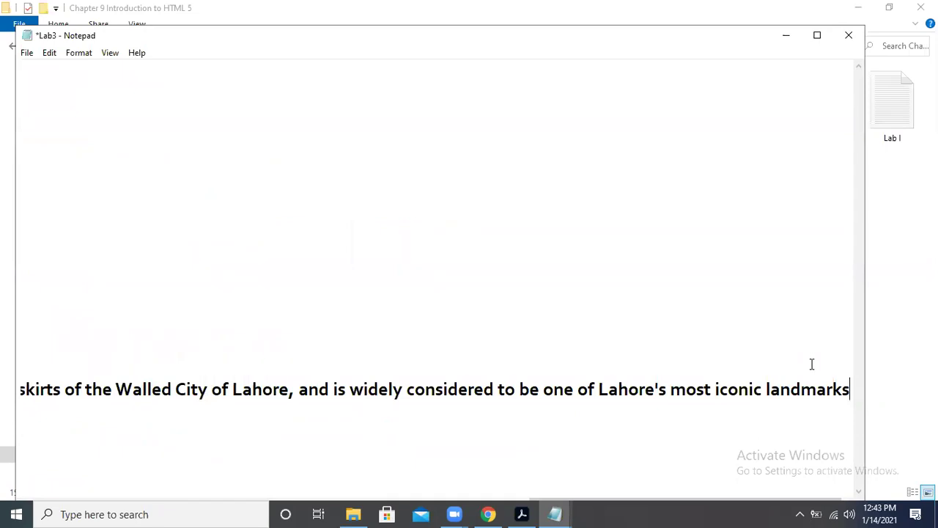
left_click(818, 38)
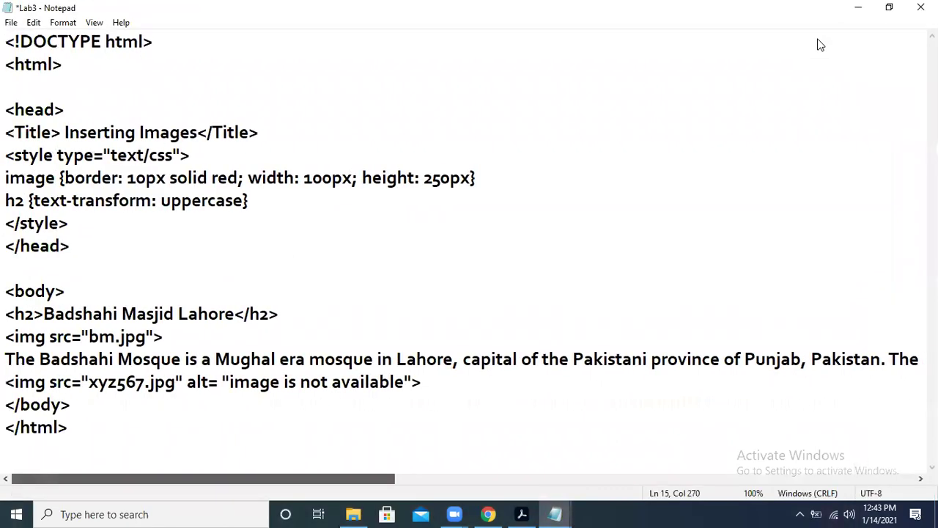
left_click(451, 383)
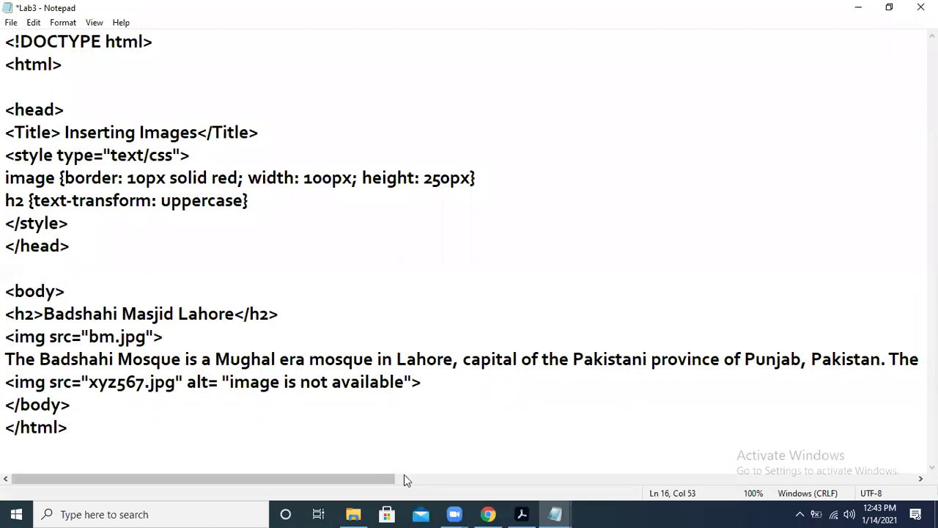
- Switch to Chrome and search for "mohenjo daro" in place of the Pakistan national bird query
key("alt+Tab")
left_click_drag(255, 91, 126, 94)
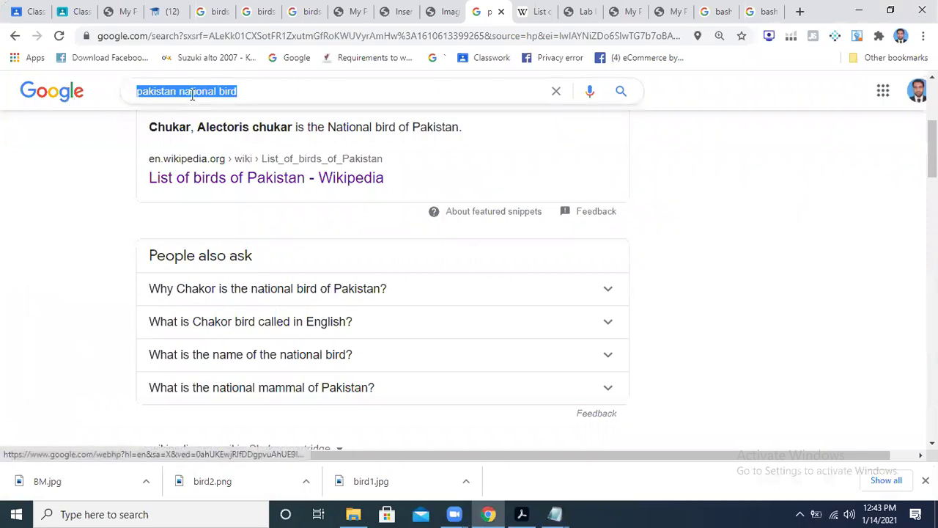
type("mohen hj")
key("BackSpace")
key("BackSpace")
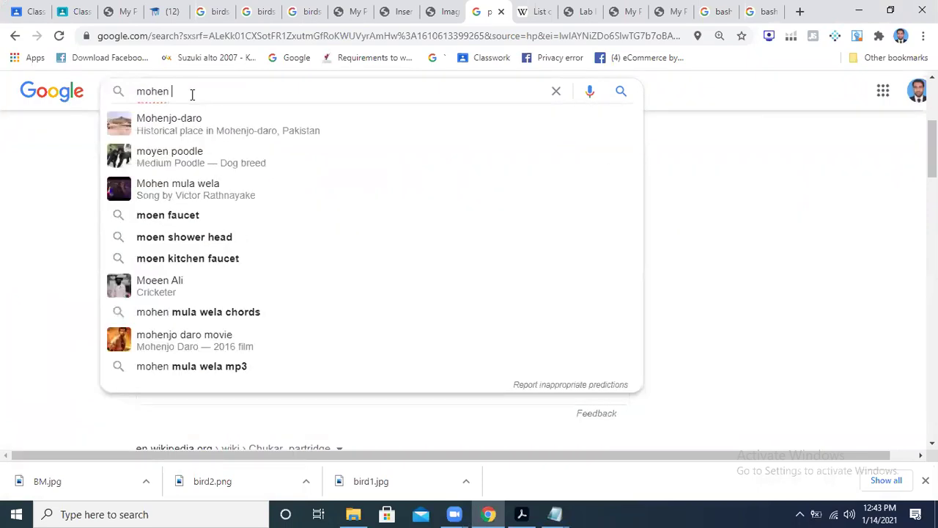
type("jo")
left_click(212, 115)
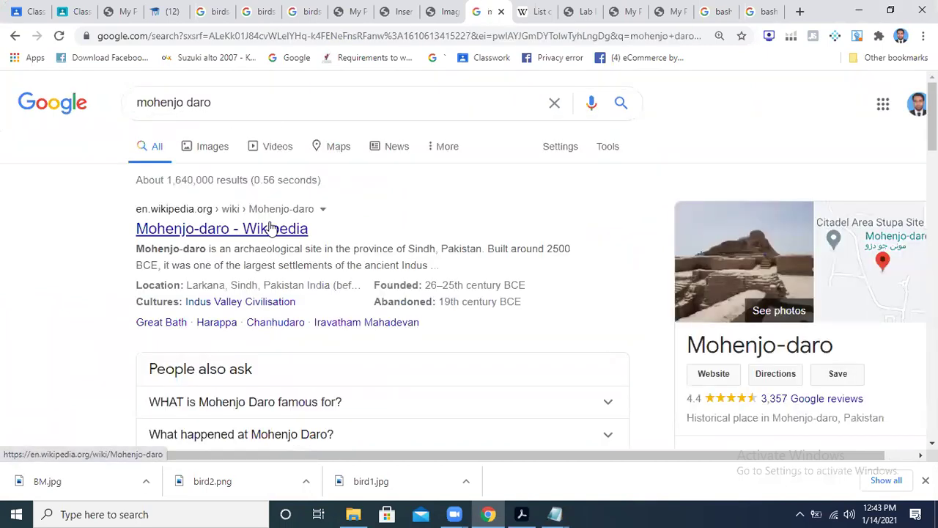
- Copy the Mohenjo-daro description from the knowledge panel beside the search results
scroll(714, 228, "down", 3)
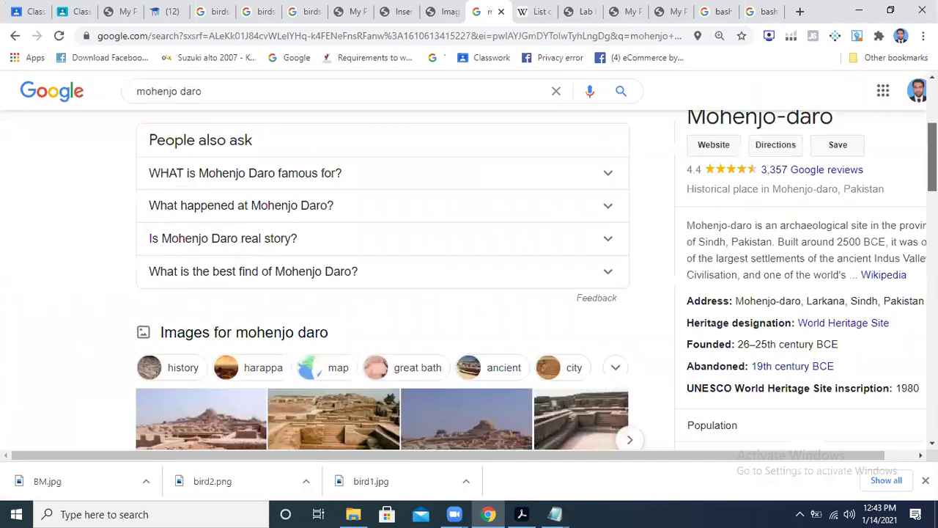
left_click_drag(690, 225, 843, 276)
left_click(842, 275)
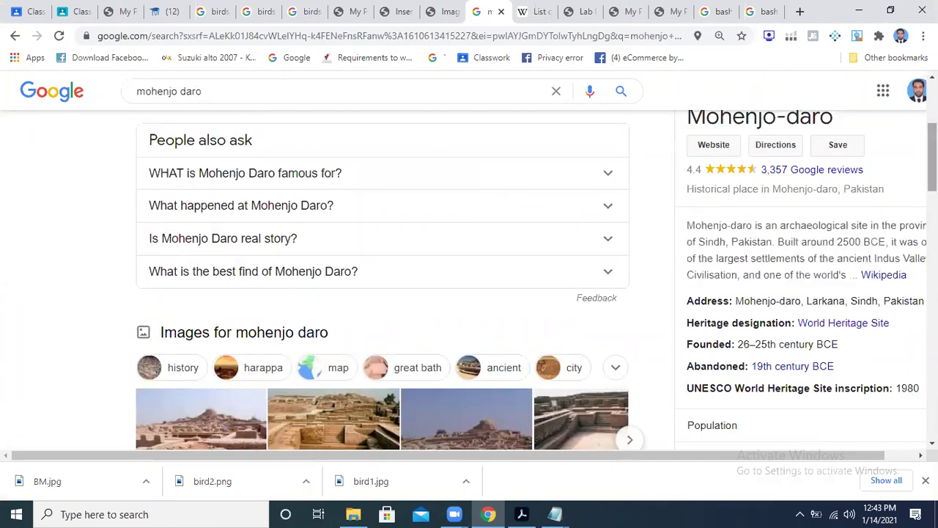
- Show the image results for mohenjo daro and open the IndiaToday picture in a new browser tab
scroll(332, 193, "up", 3)
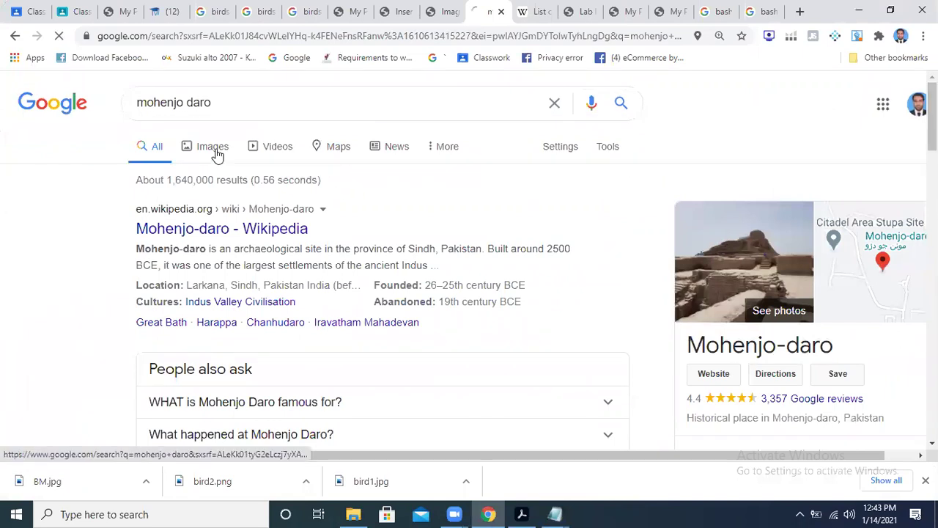
left_click(213, 154)
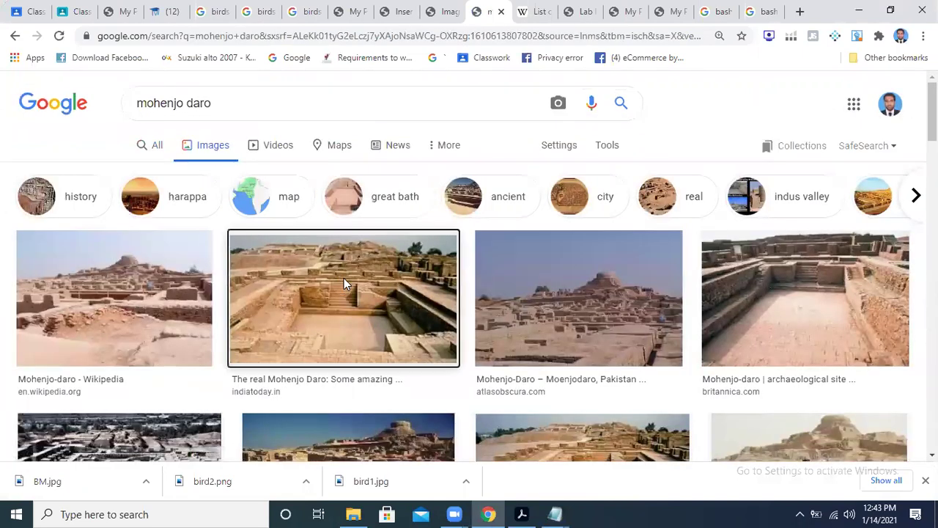
right_click(342, 280)
left_click(402, 290)
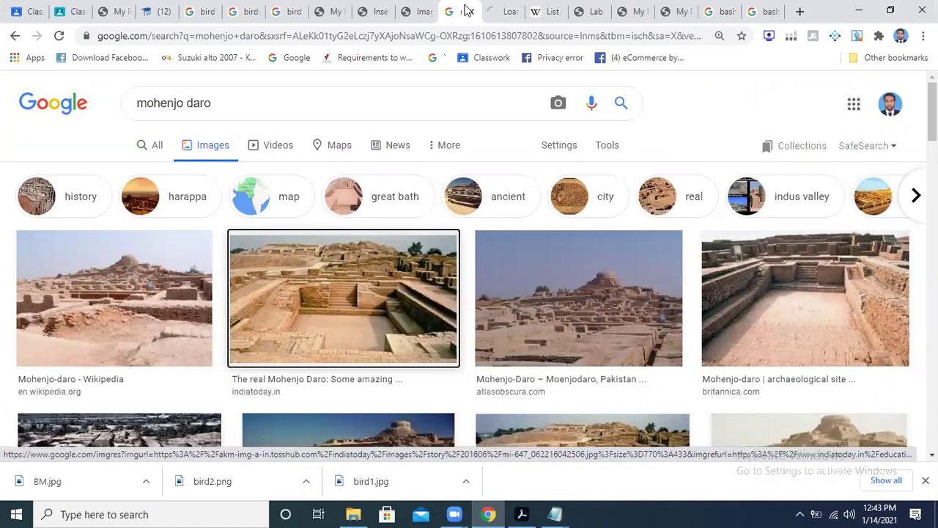
left_click(500, 11)
- Save the enlarged Mohenjo-daro picture as a JPEG named MD in the Chapter 9 Introduction to HTML 5 folder
right_click(349, 266)
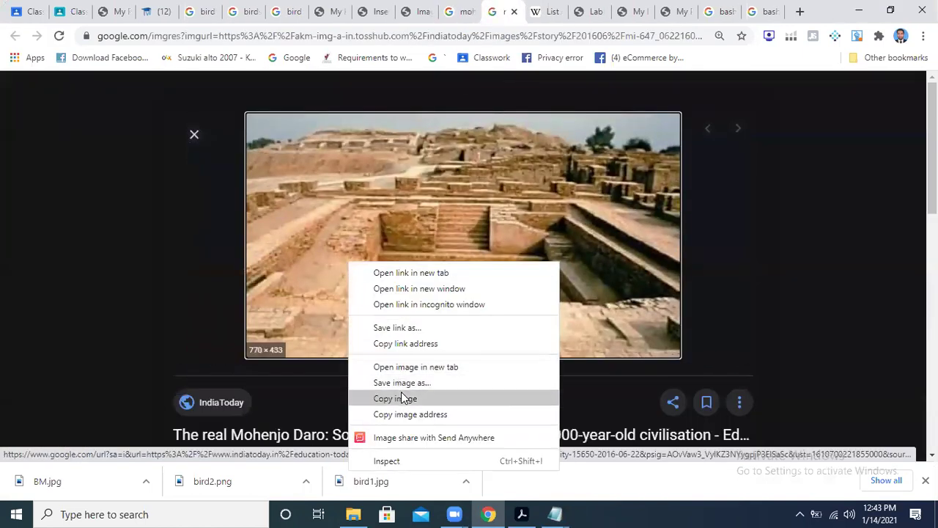
left_click(401, 396)
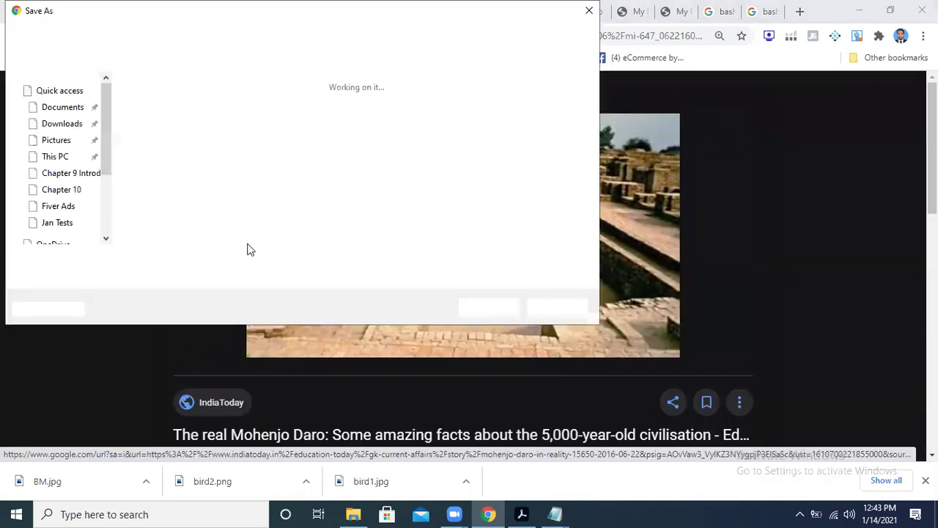
type("m")
key("BackSpace")
type("M")
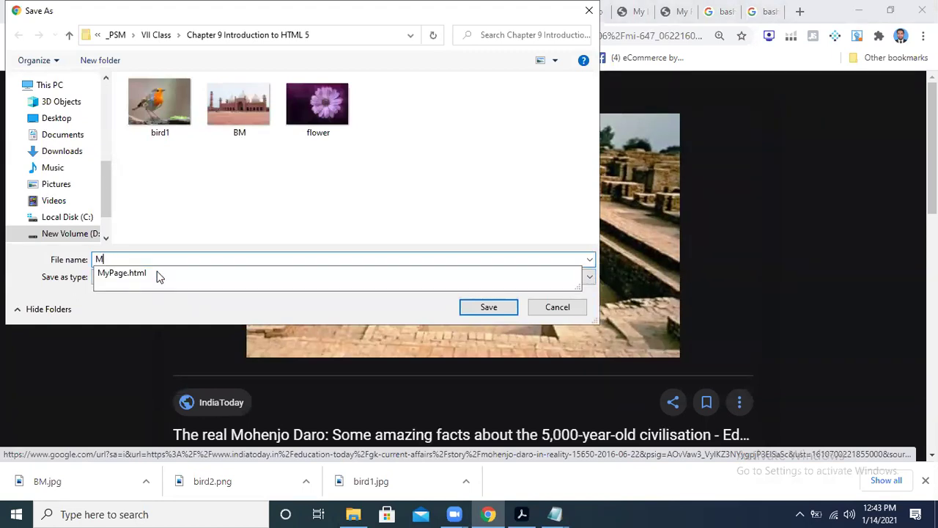
type("J")
key("BackSpace")
type("D")
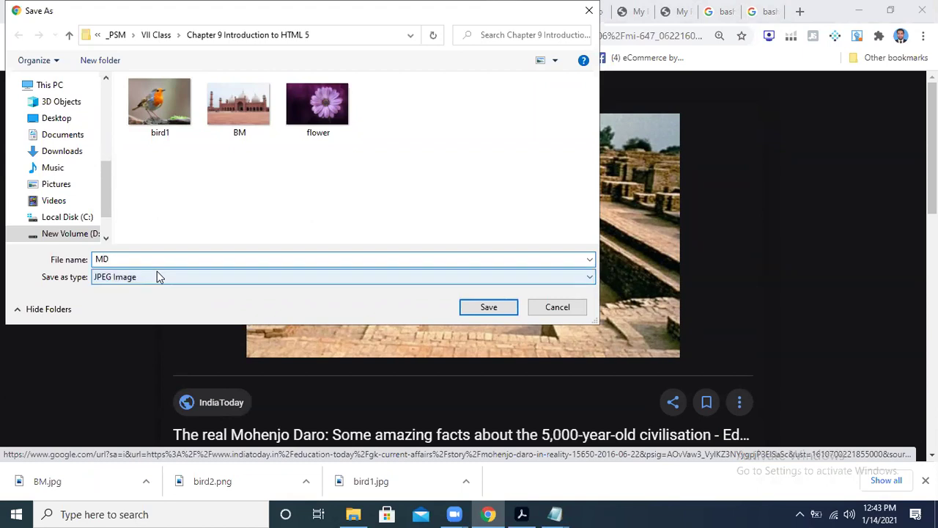
left_click(502, 314)
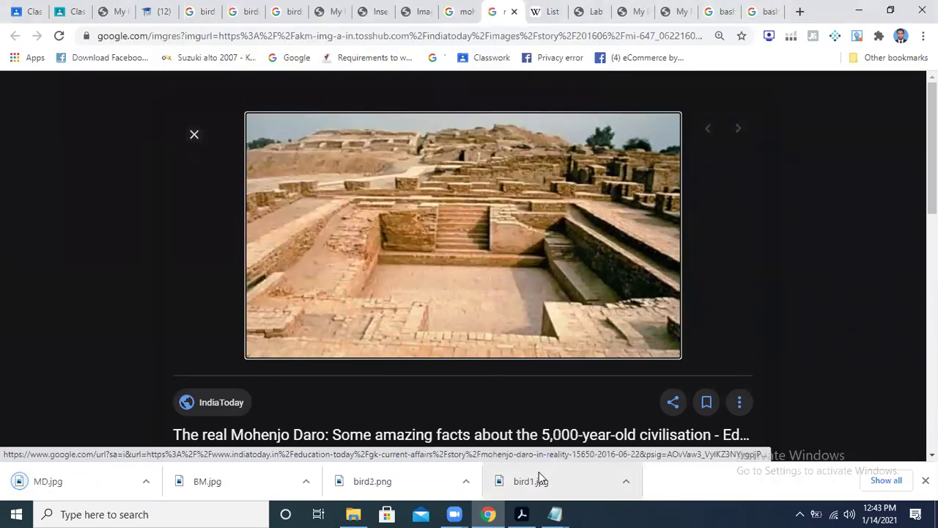
- Switch to the Lab3 Notepad window and change the second image's source to MD.jpg
left_click(555, 514)
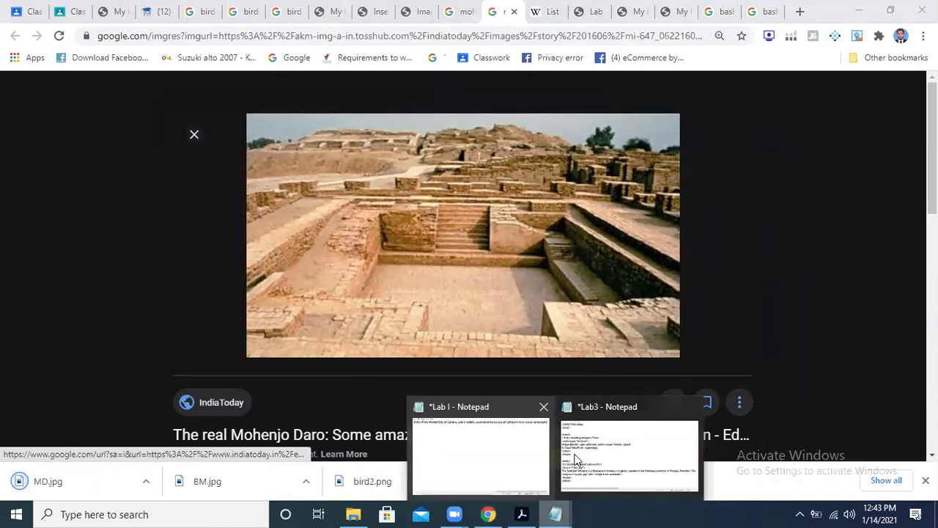
left_click(577, 460)
left_click(145, 382)
key("BackSpace")
key("BackSpace")
key("BackSpace")
key("BackSpace")
key("BackSpace")
key("BackSpace")
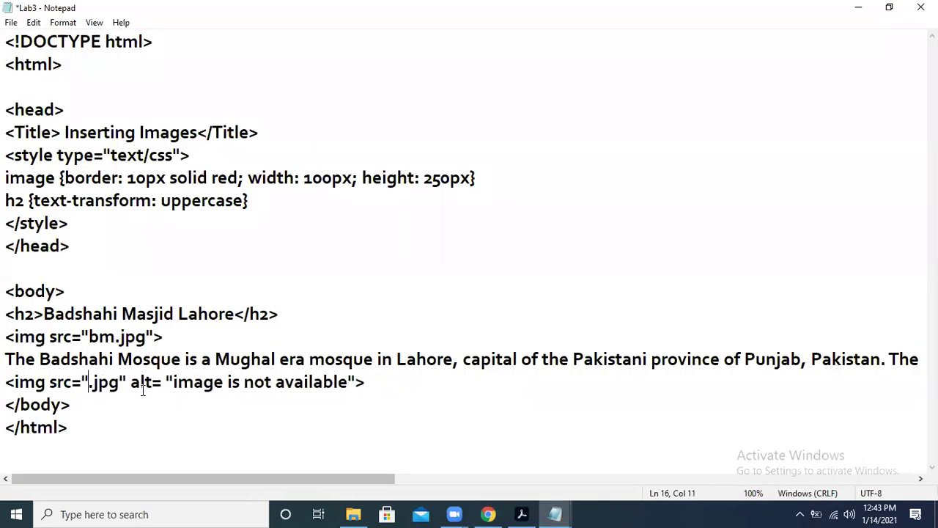
type("MD")
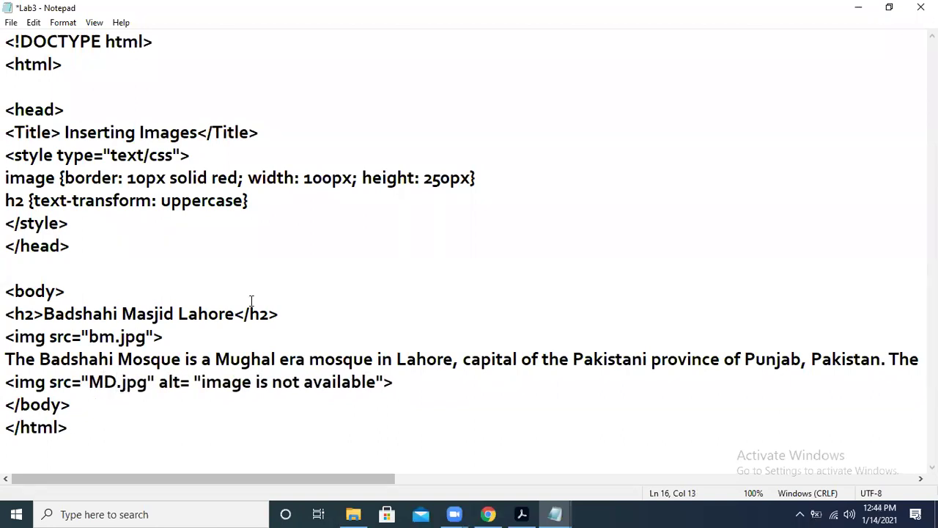
- Paste the copied Mohenjo-daro description on a new line below the MD.jpg image tag
left_click(402, 383)
key("Return")
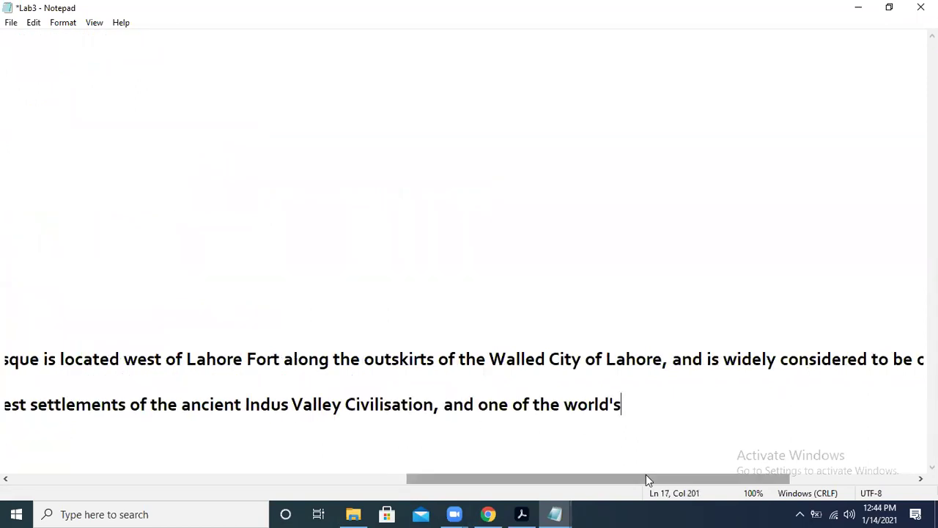
left_click_drag(646, 478, 251, 478)
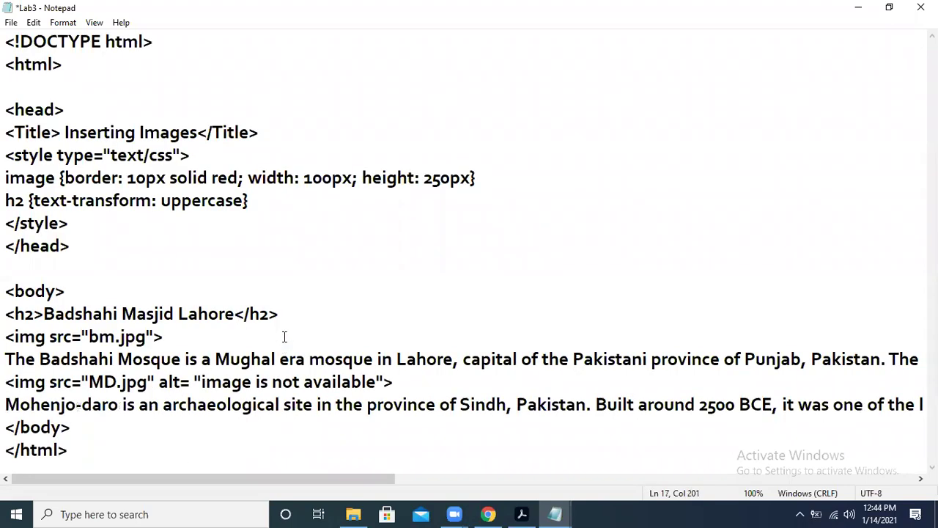
- Copy the Badshahi Masjid Lahore h2 line and paste it on a new line above the MD.jpg image tag
left_click_drag(293, 320, 7, 316)
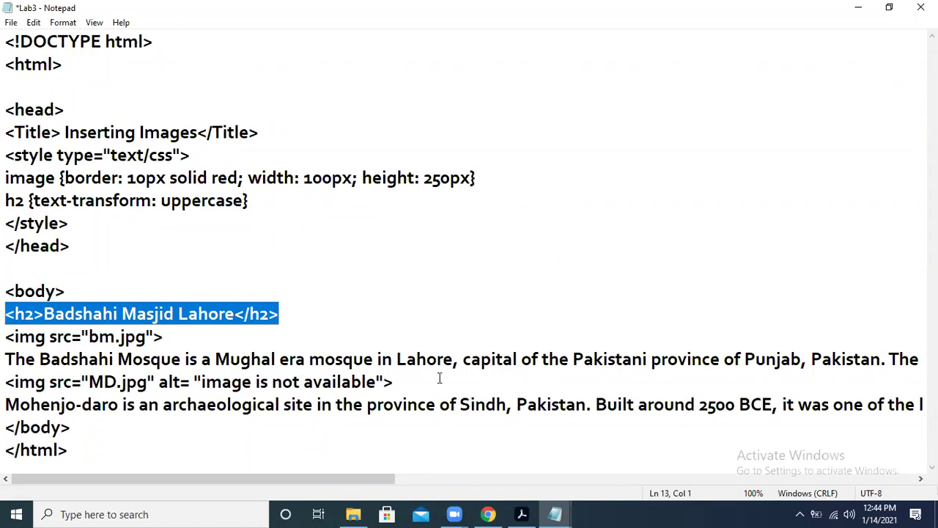
right_click(209, 321)
left_click(301, 155)
left_click(39, 359)
left_click(7, 381)
key("Return")
key("Up")
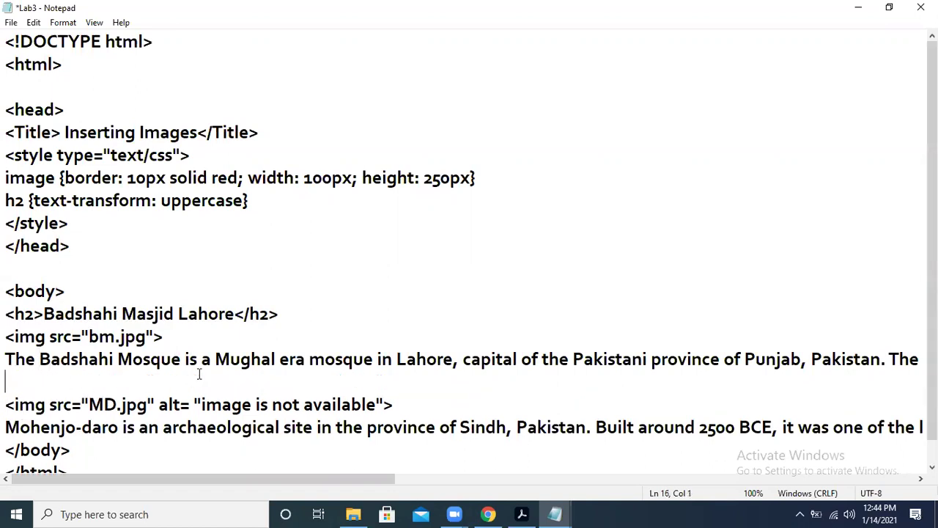
key("ctrl+v")
- Replace the text of the pasted h2 heading with "Mohen Jo Daro"
left_click_drag(235, 381, 48, 383)
key("BackSpace")
key("BackSpace")
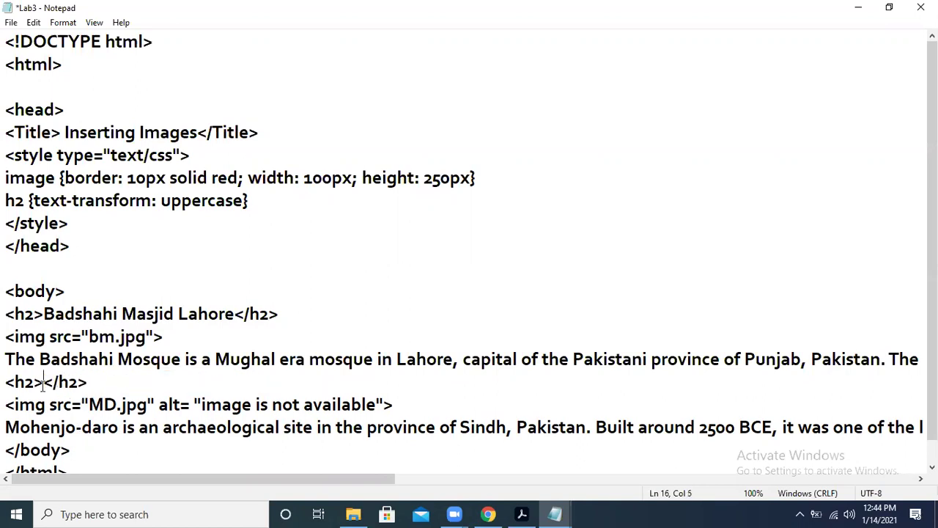
type("Mohen HJo")
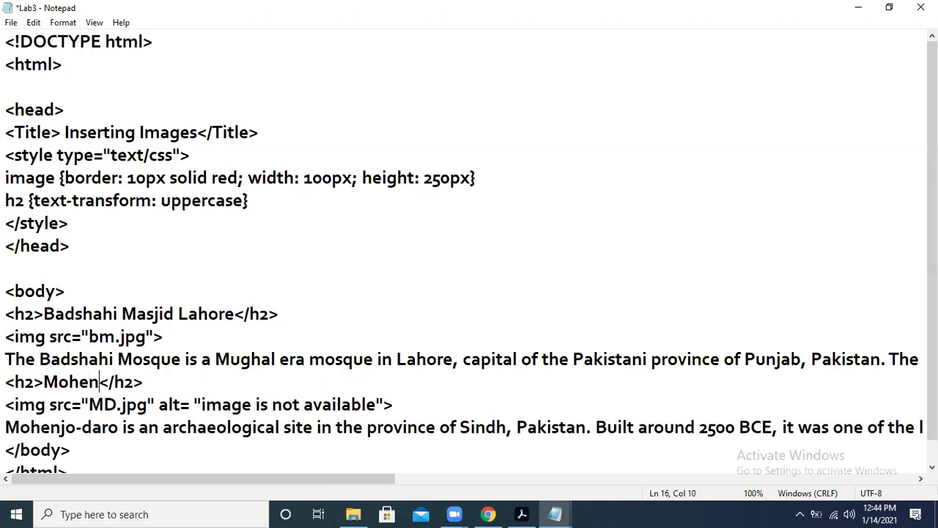
key("BackSpace")
key("BackSpace")
key("BackSpace")
type("Ho")
key("BackSpace")
key("BackSpace")
type("Jo Daro")
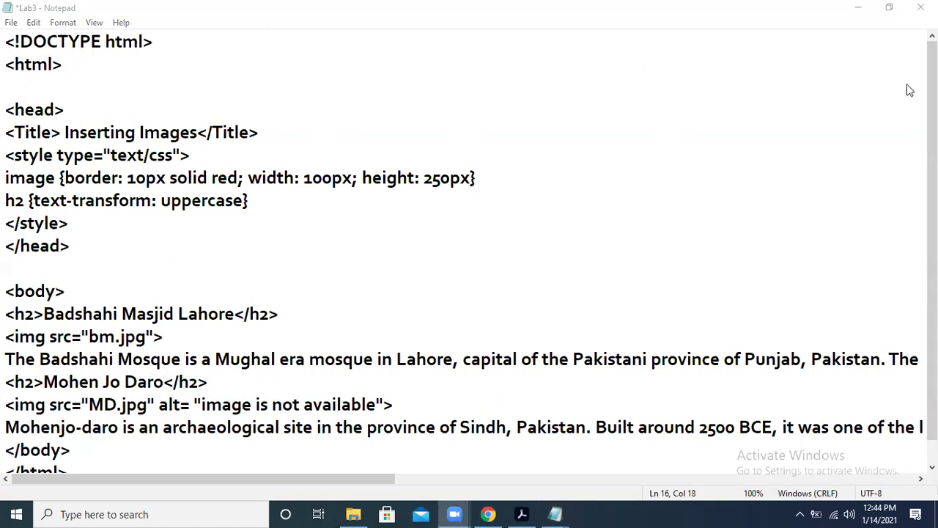
- Save Lab3, minimize Notepad and Chrome, and open the Lab3 page from the File Explorer folder
left_click(11, 22)
left_click(44, 87)
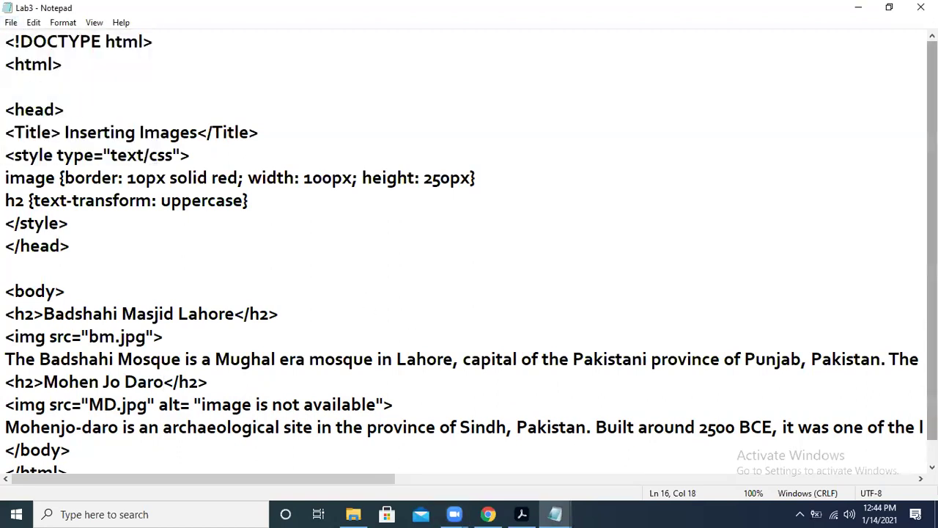
left_click(861, 7)
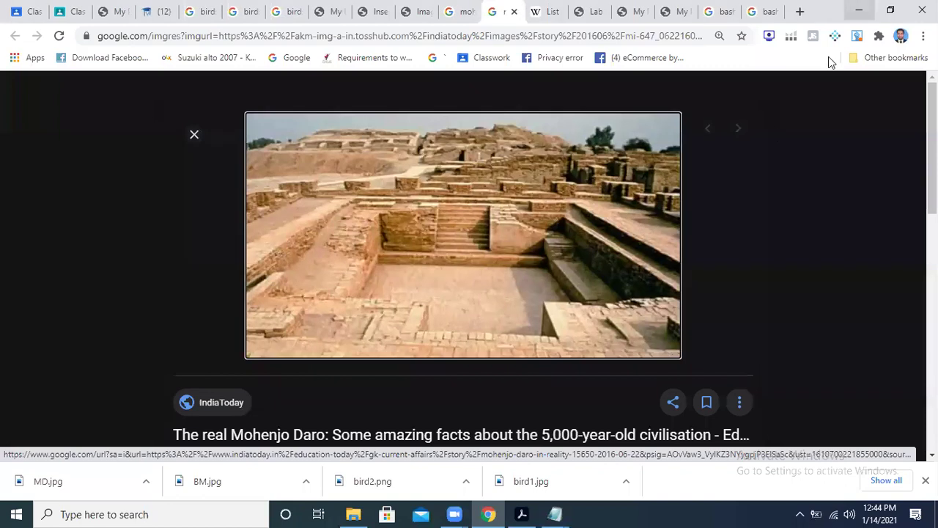
left_click(860, 7)
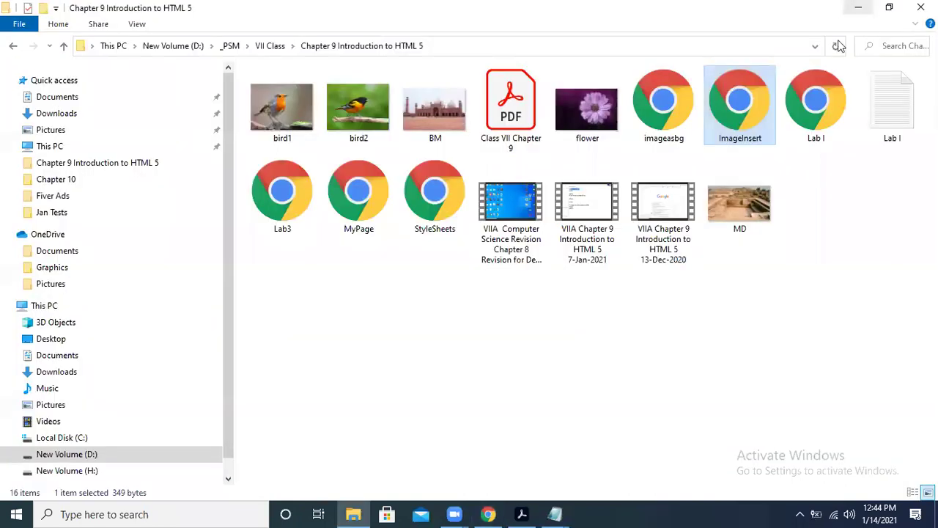
left_click(283, 226)
right_click(283, 225)
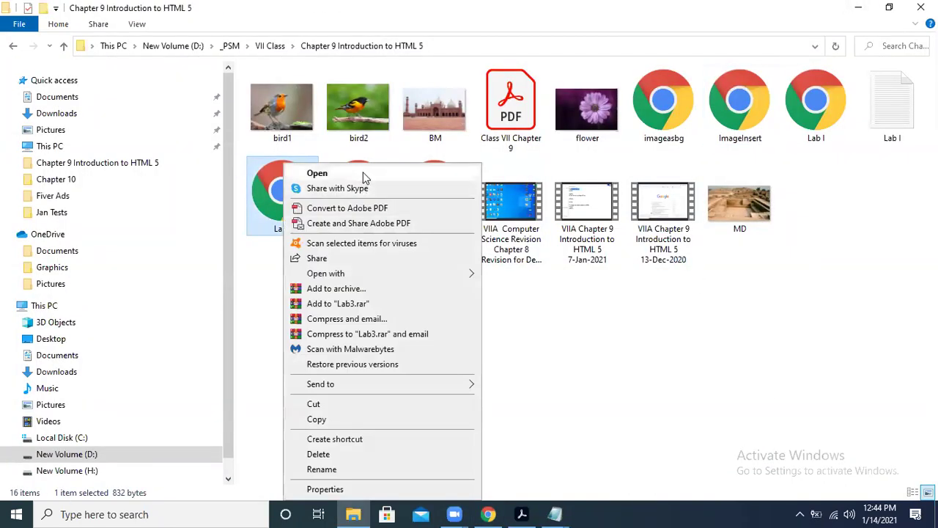
double_click(264, 196)
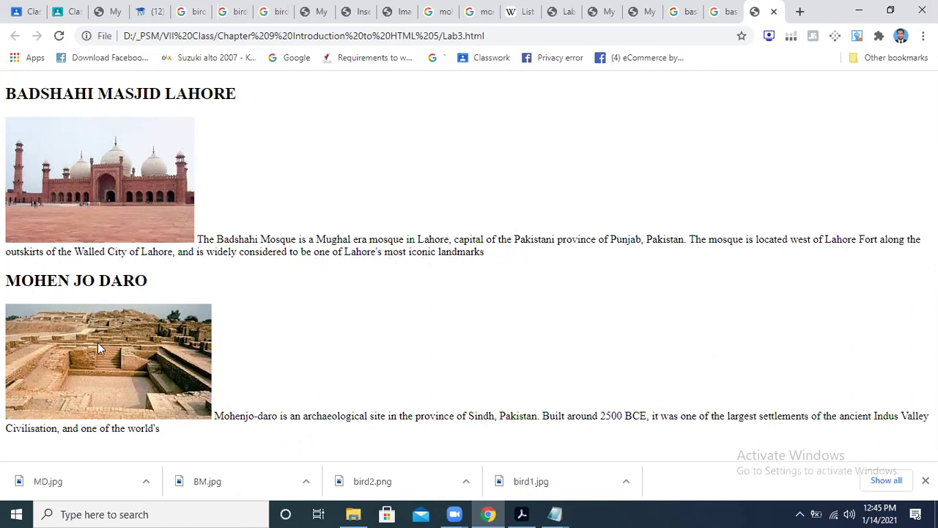
- Look through the other open browser tabs, such as StyleSheets.html and the ImageInsert.html source, and return to the Lab3 page
left_click(649, 11)
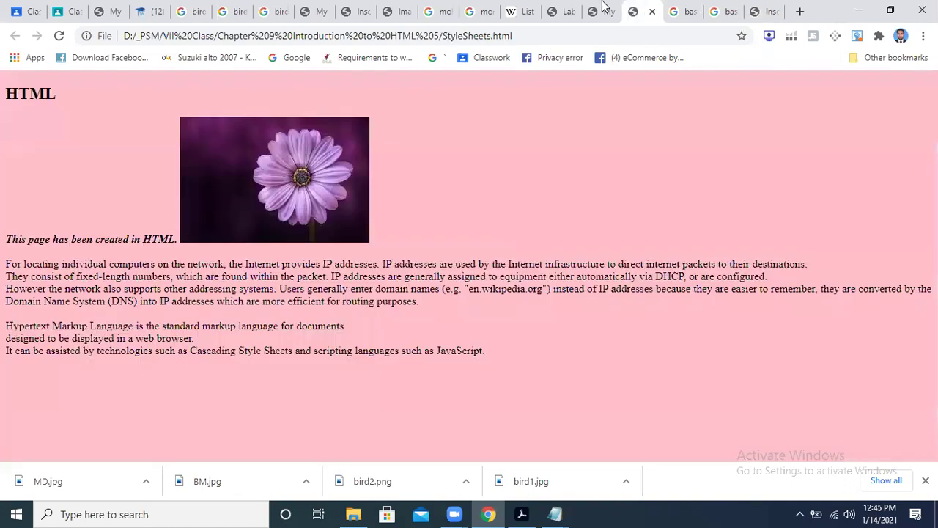
left_click(594, 11)
left_click(554, 9)
left_click(389, 11)
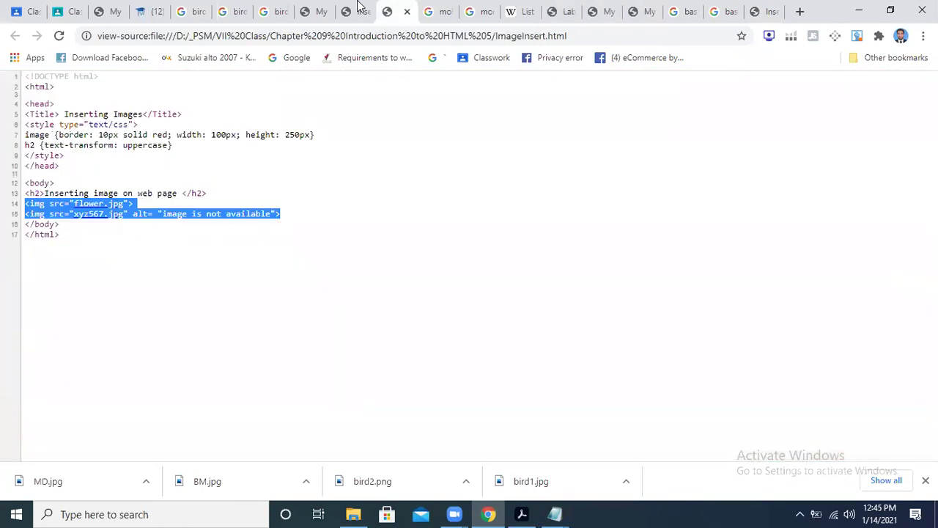
left_click(359, 10)
left_click(325, 7)
left_click(760, 10)
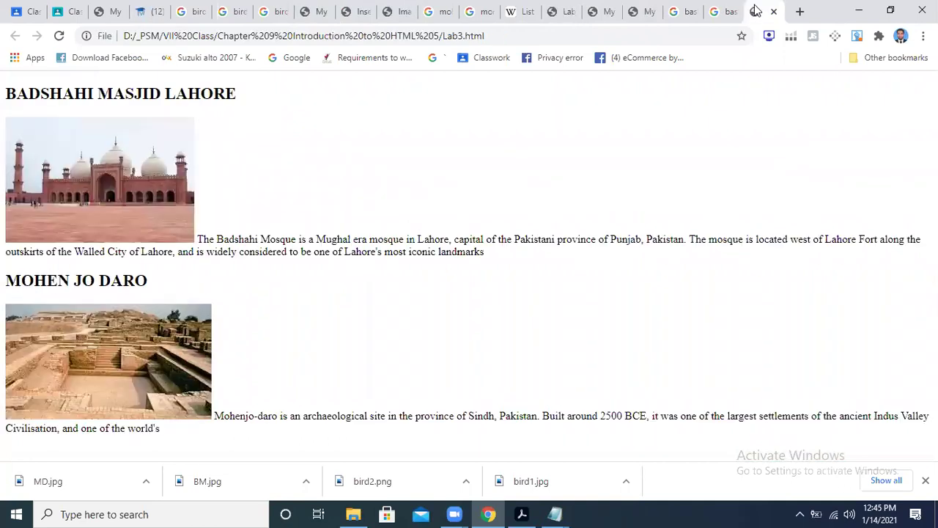
left_click(717, 11)
left_click(686, 11)
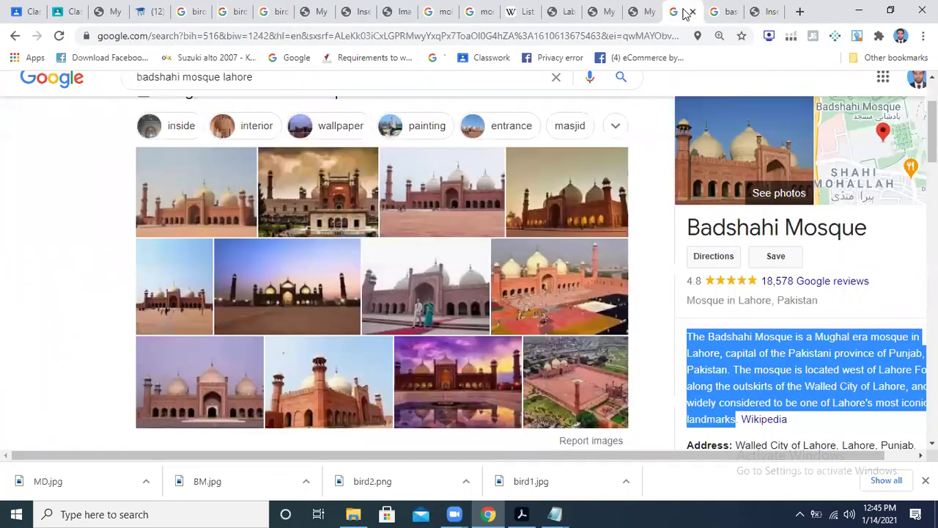
left_click(755, 12)
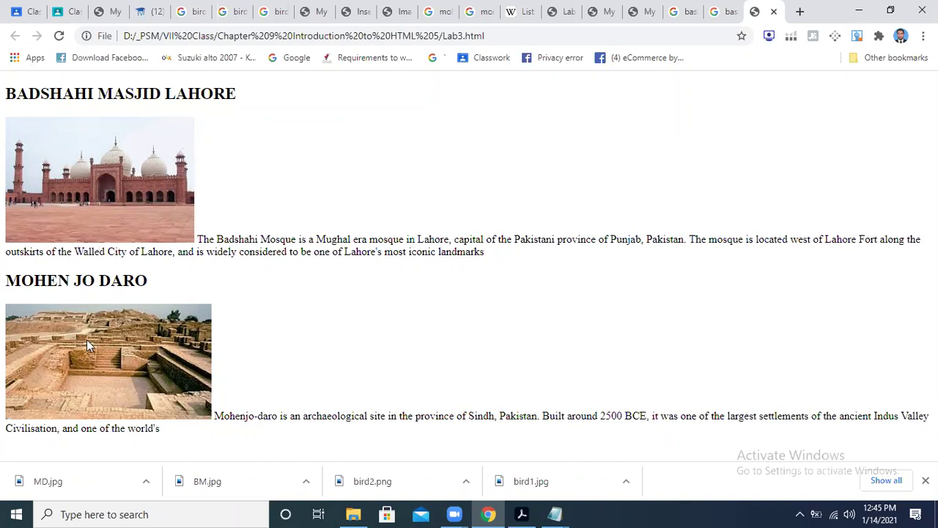
- Switch to the Lab3 Notepad window and add an empty line below the mosque description and below the Mohenjo-daro description
key("alt+Tab")
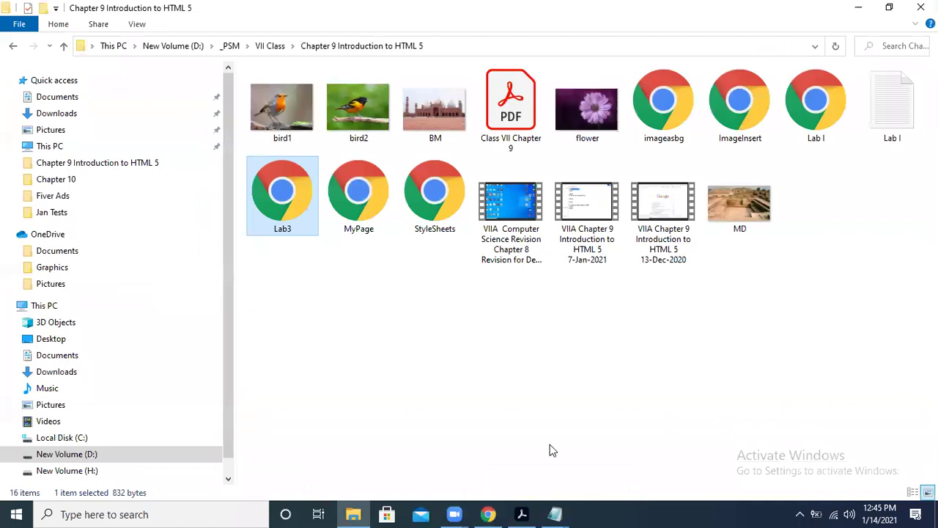
key("alt+Tab")
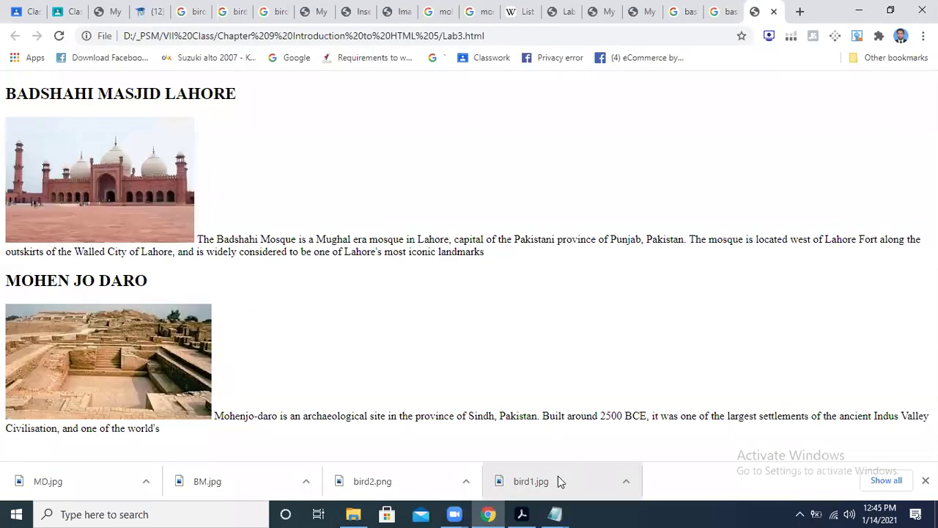
key("alt+Tab")
left_click_drag(5, 314, 272, 358)
left_click(220, 382)
left_click(6, 382)
key("Return")
left_click(27, 384)
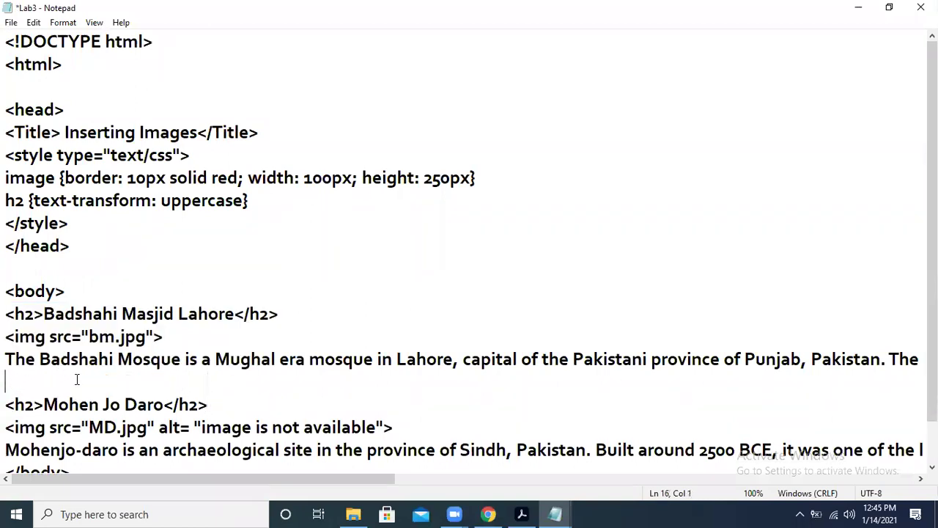
scroll(283, 440, "down", 1)
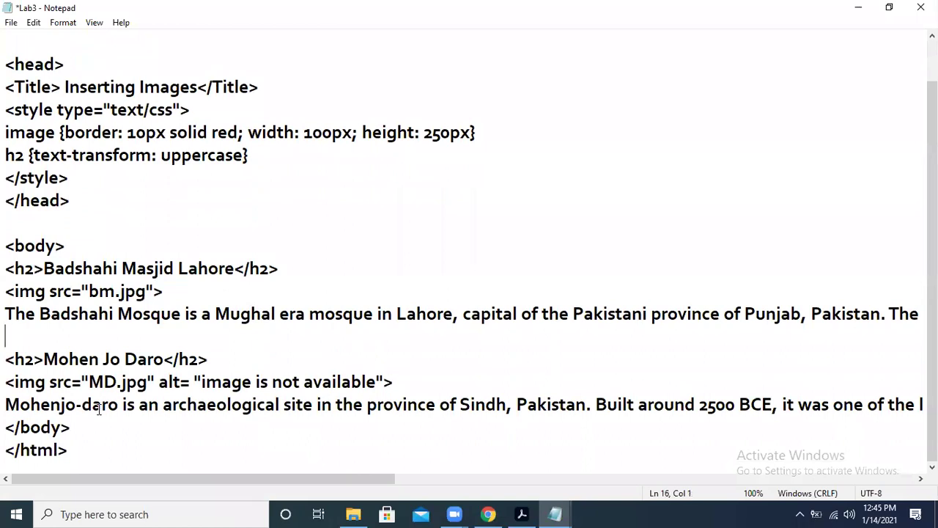
left_click(7, 432)
key("Return")
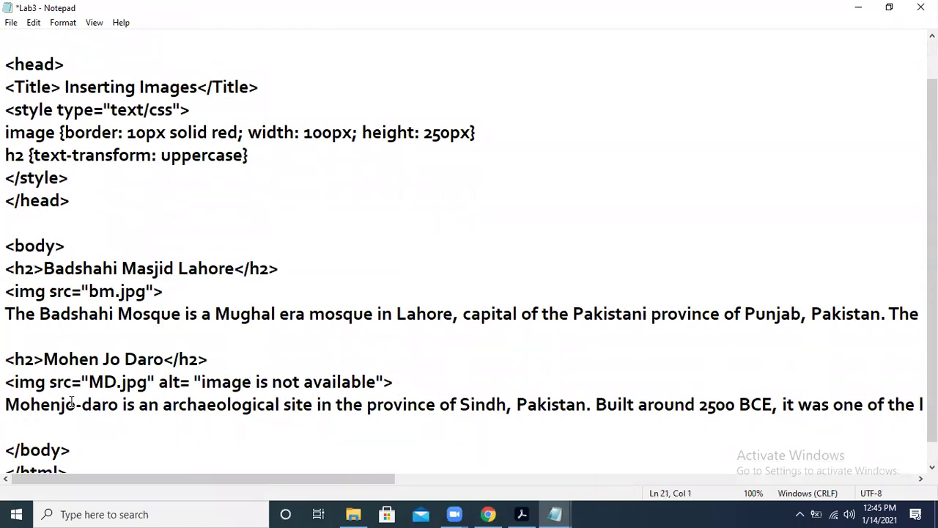
- Go over the heading, image and description lines for both places in the Lab3 code and switch to the Lab3 page in Chrome
left_click_drag(283, 264, 5, 271)
left_click_drag(184, 295, 7, 293)
left_click_drag(226, 356, 146, 359)
left_click(41, 314)
left_click(72, 431)
key("Return")
key("alt+Tab")
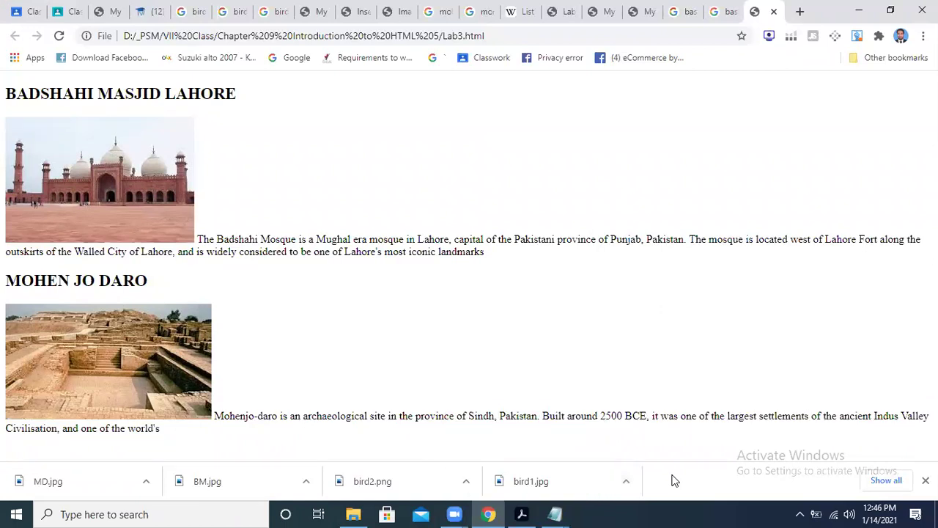
- Switch to the chapter PDF in Acrobat, read exercise 4 about a favorite outdoor game, and return to Chrome
key("alt+Tab")
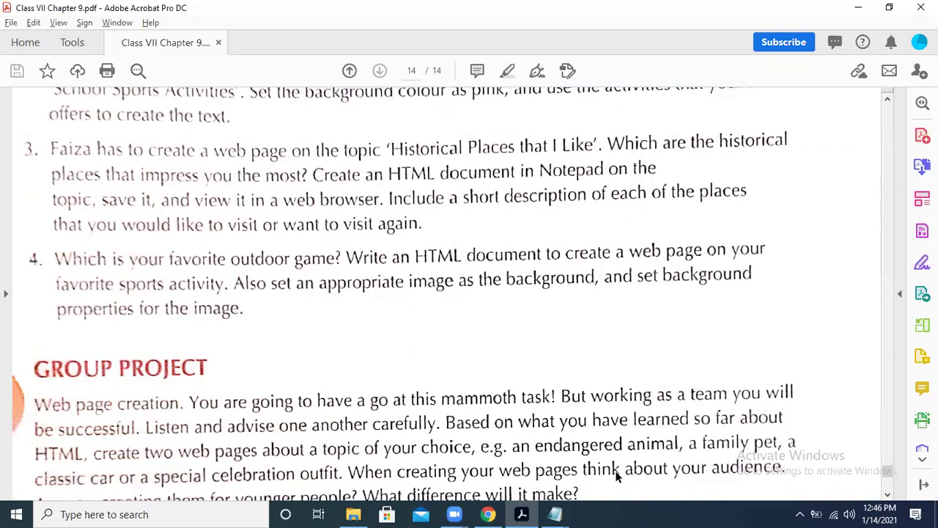
mouse_move(616, 476)
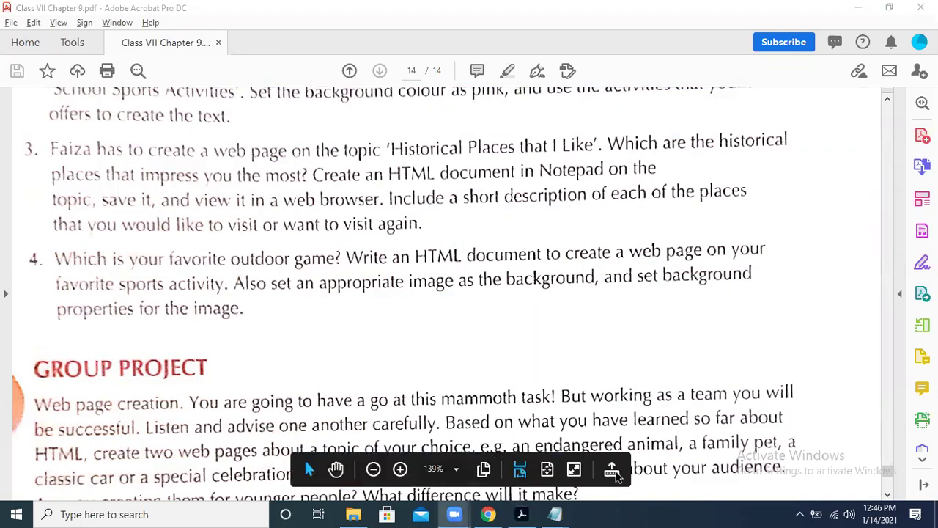
left_click(489, 514)
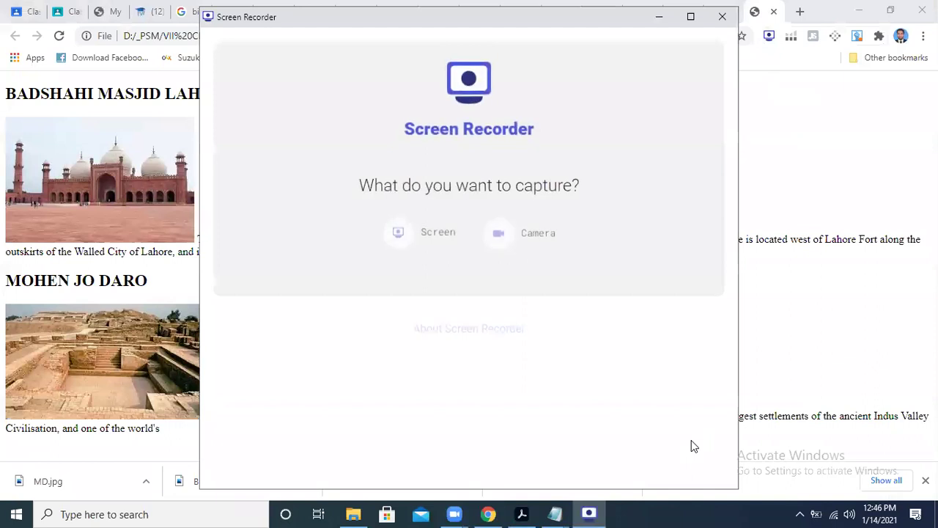
- Record a short capture of the entire screen with Screen Recorder, save it, and close the recorder window
left_click(398, 232)
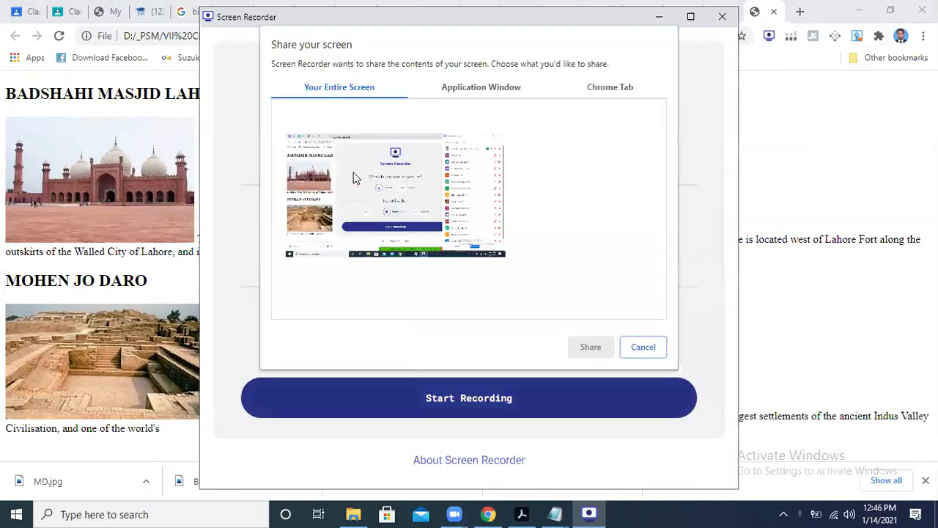
left_click(591, 347)
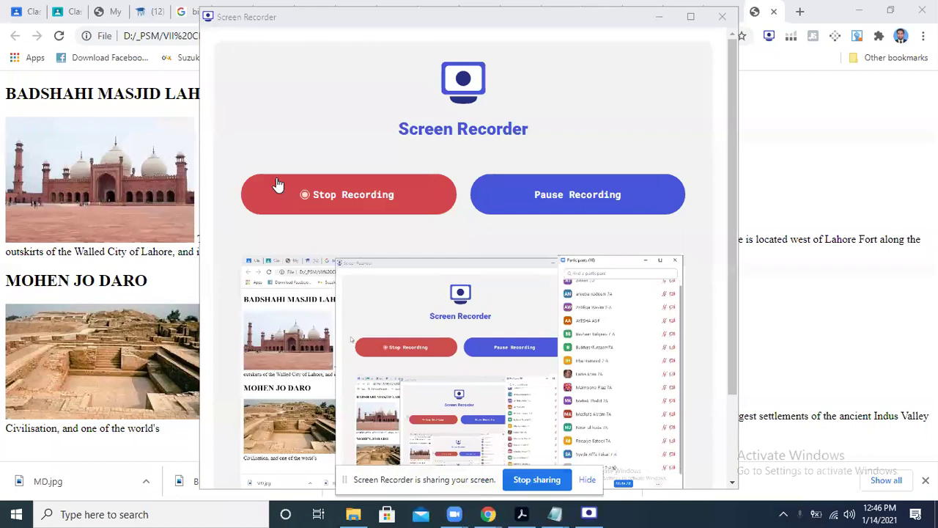
left_click(352, 201)
left_click(352, 201)
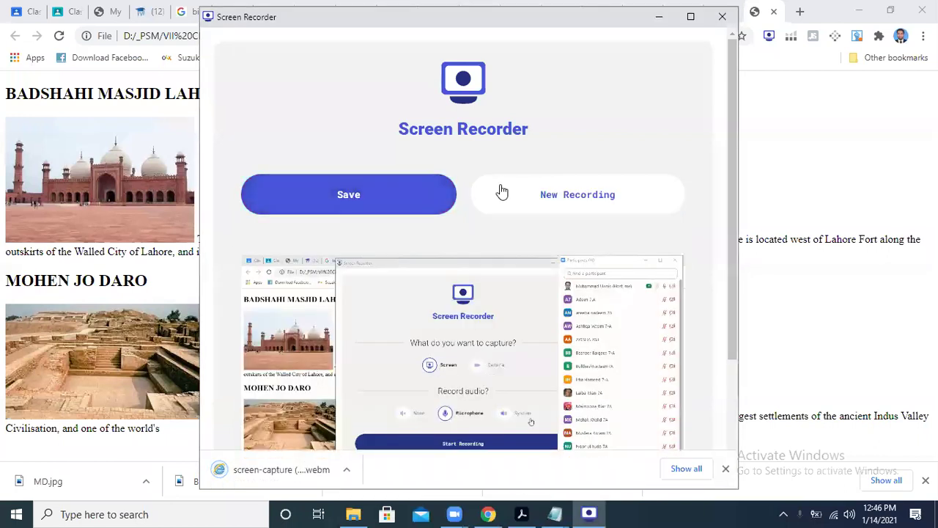
left_click(726, 18)
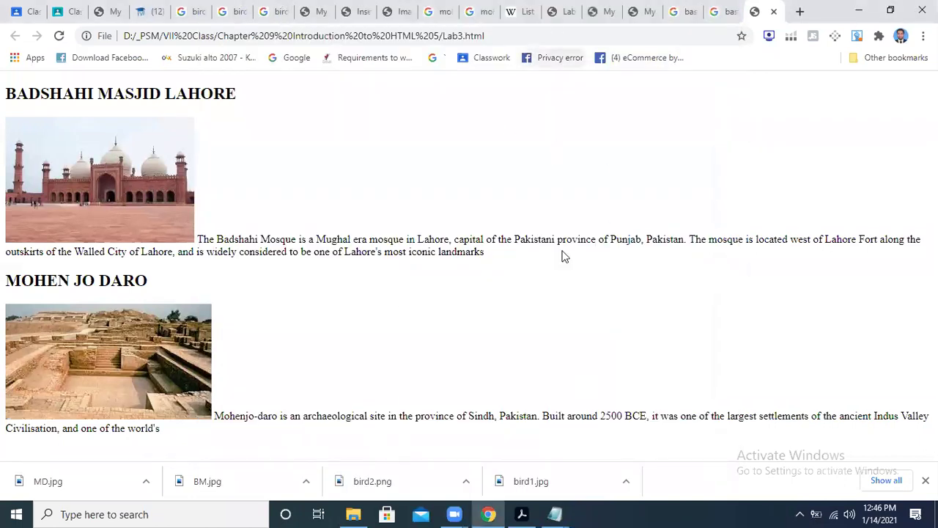
- Replace the "birds" query in Google Images with a search for "sports acitvities"
left_click(223, 9)
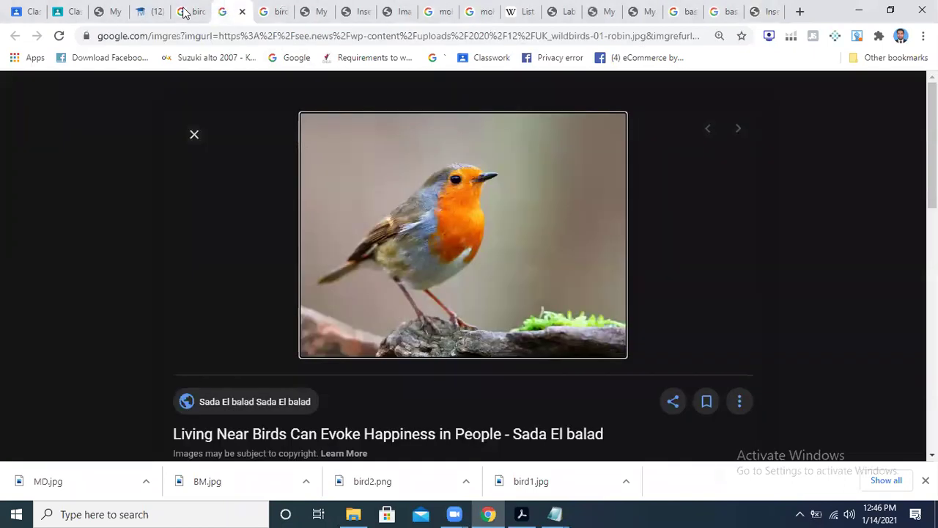
left_click(191, 11)
left_click(243, 81)
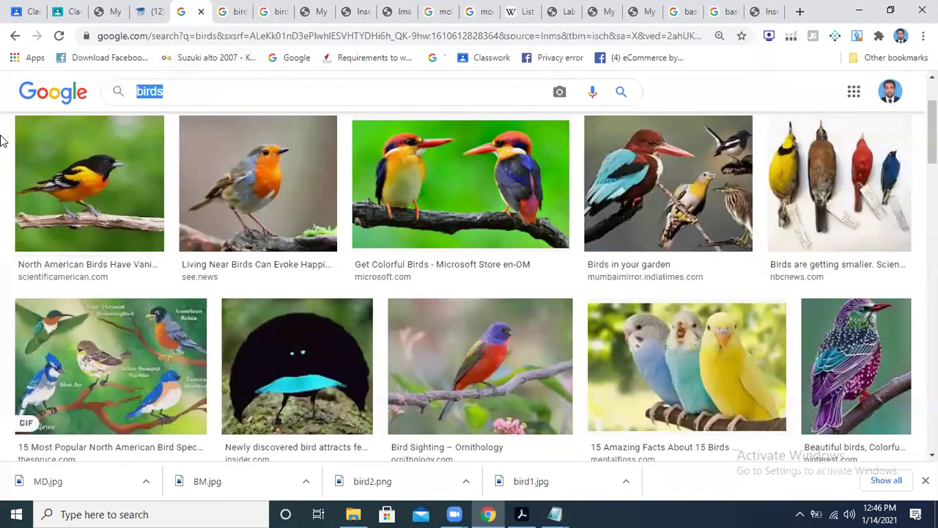
type("sport")
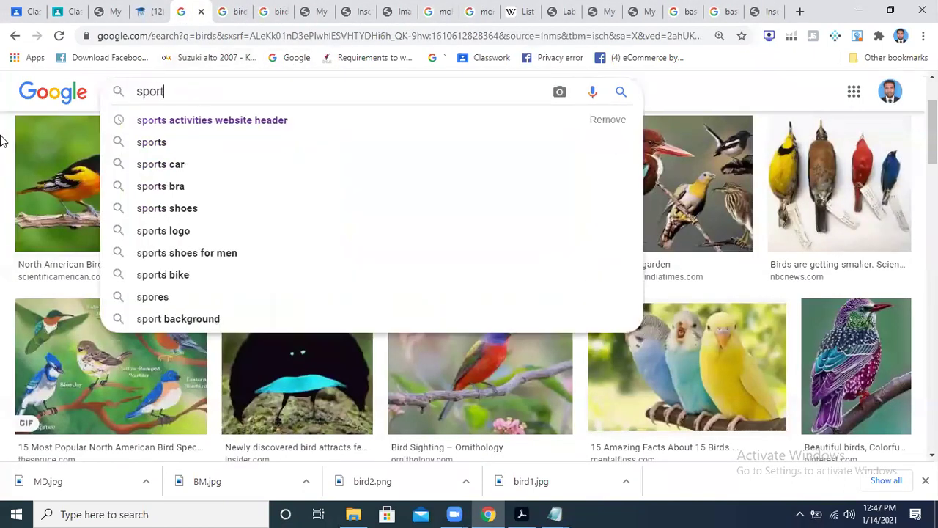
type("s acitvit")
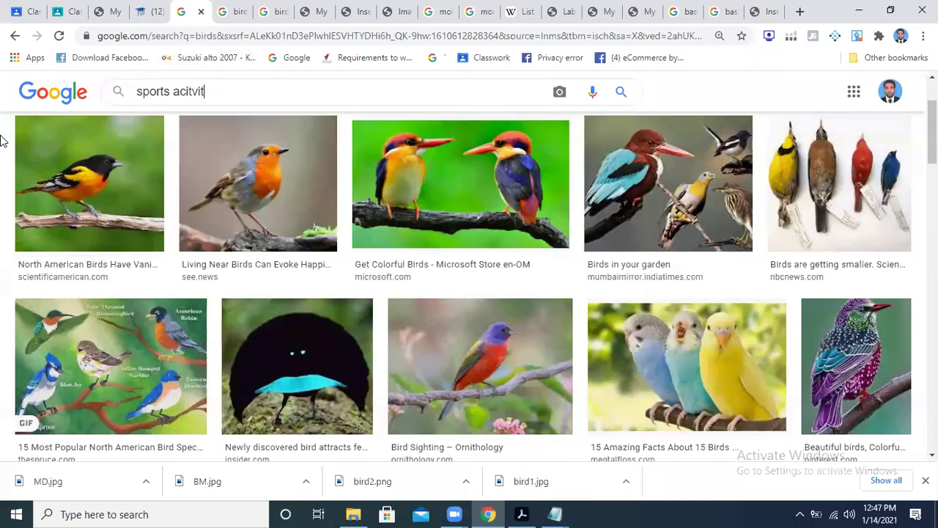
type("i")
type("ies")
key("Return")
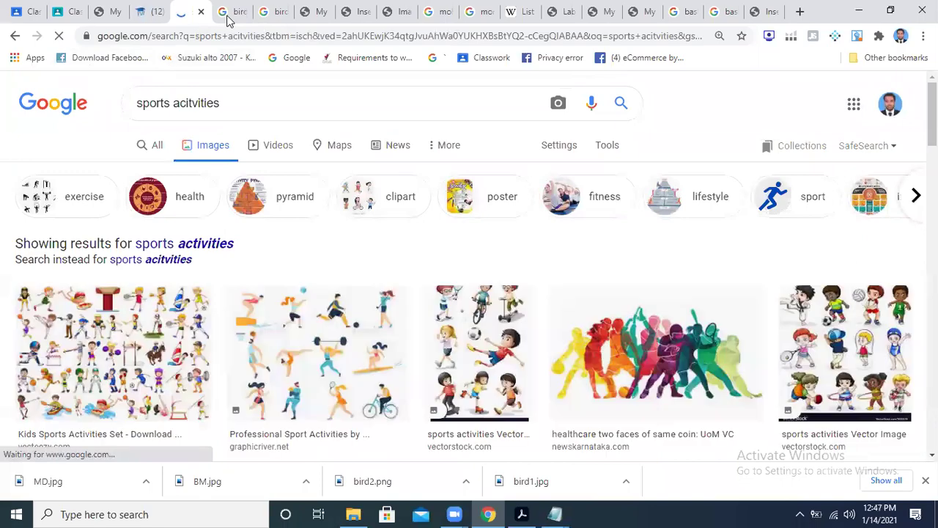
- Close all browser tabs that come after the sports image search, including the bird, mosque and Lab3 tabs
left_click(235, 12)
left_click(242, 12)
left_click(242, 12)
left_click(242, 12)
left_click(242, 12)
left_click(242, 11)
left_click(242, 12)
left_click(241, 12)
left_click(242, 12)
left_click(242, 11)
left_click(242, 11)
left_click(242, 12)
left_click(242, 12)
left_click(242, 12)
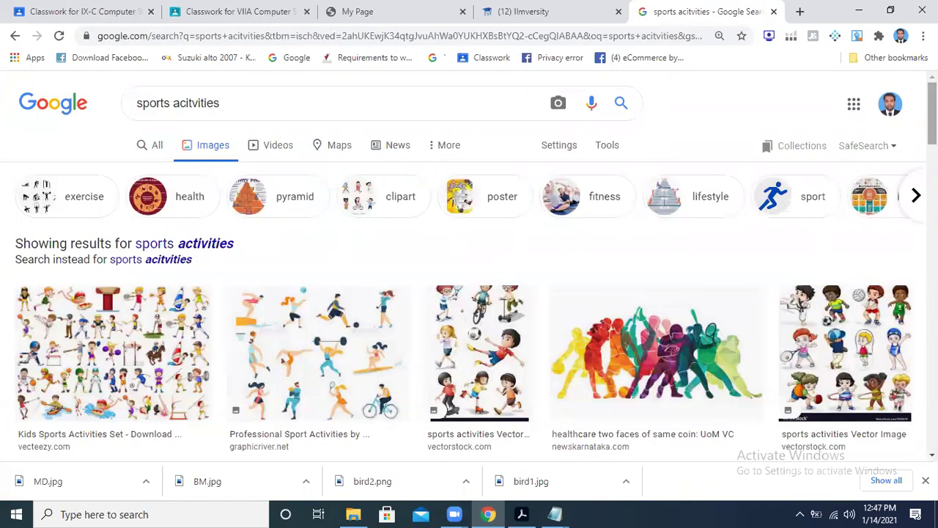
- Browse the sports image results and open the Kids Sports Activities Set image in a new tab
scroll(470, 293, "down", 1)
scroll(469, 294, "down", 3)
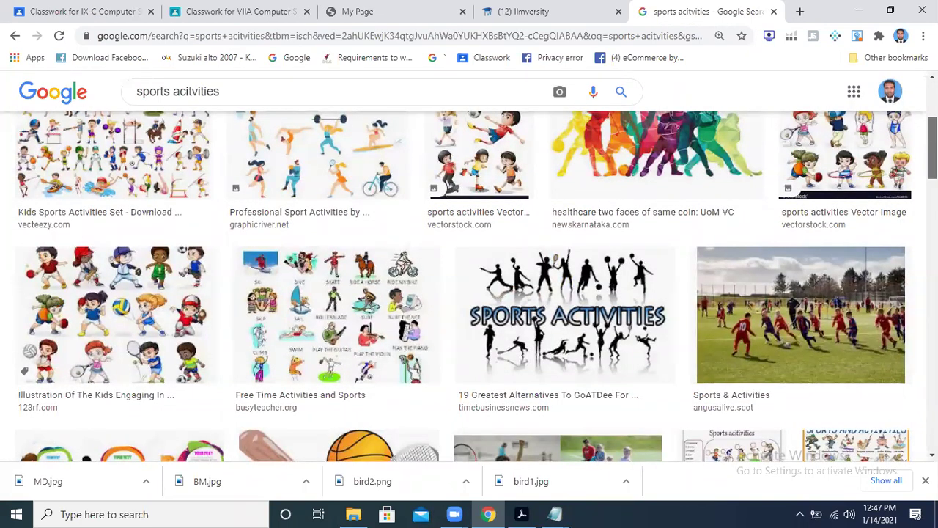
scroll(469, 294, "up", 2)
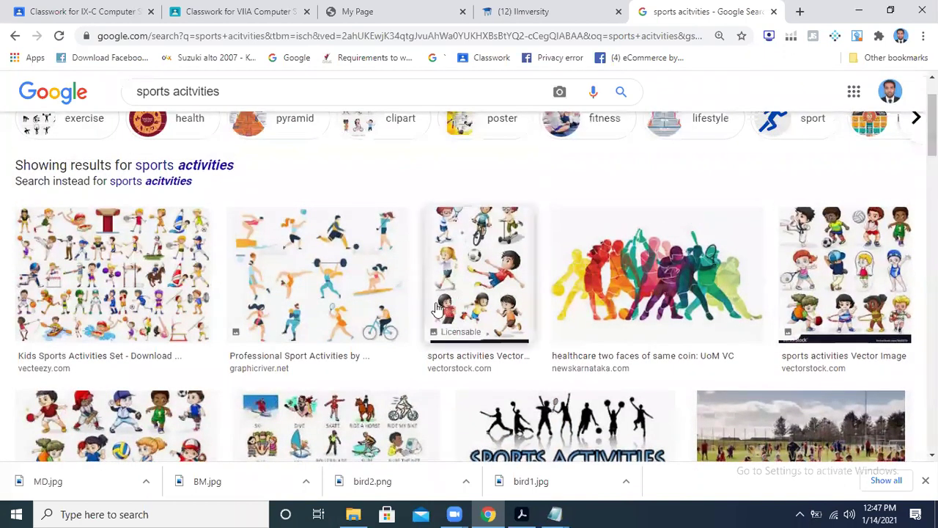
right_click(337, 242)
right_click(129, 251)
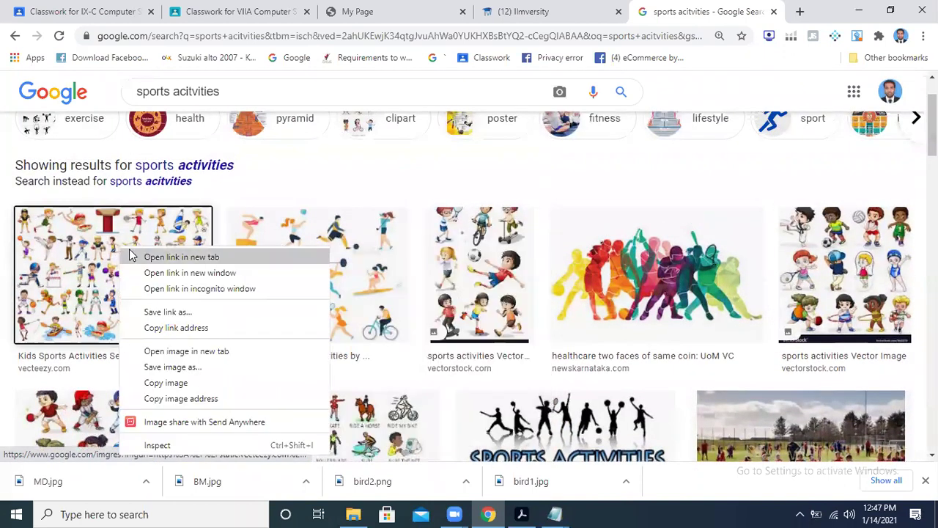
left_click(176, 257)
key("ctrl+Tab")
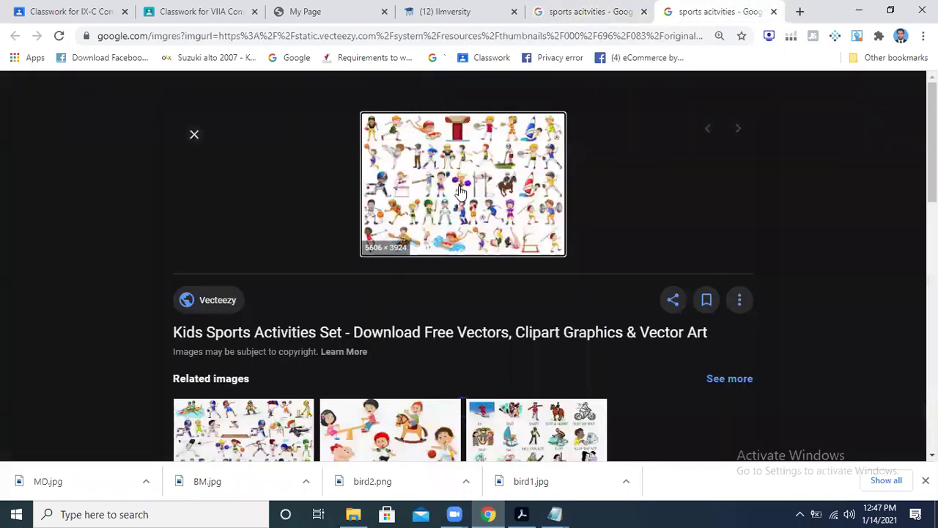
- Return to the image results and open the SPORTS ACTIVITIES silhouette picture from timebusinessnews.com in a new tab
left_click(598, 9)
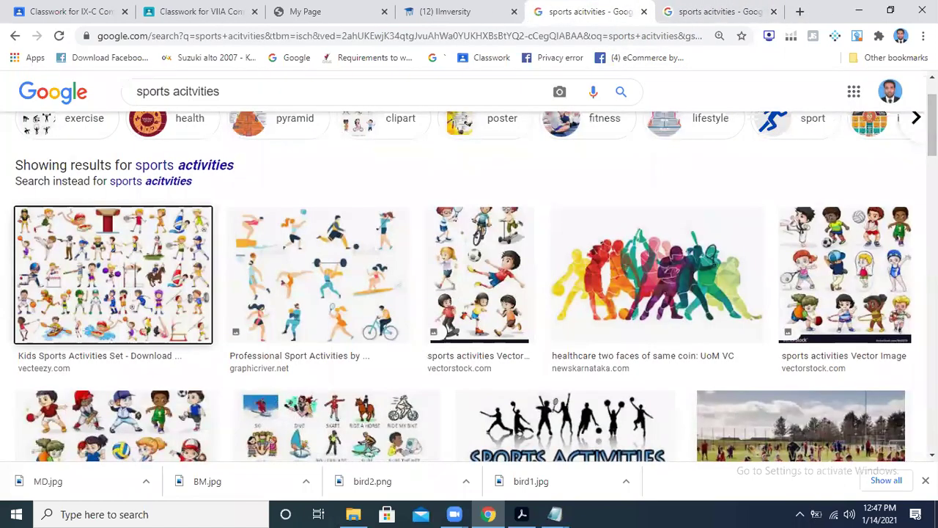
scroll(469, 293, "down", 3)
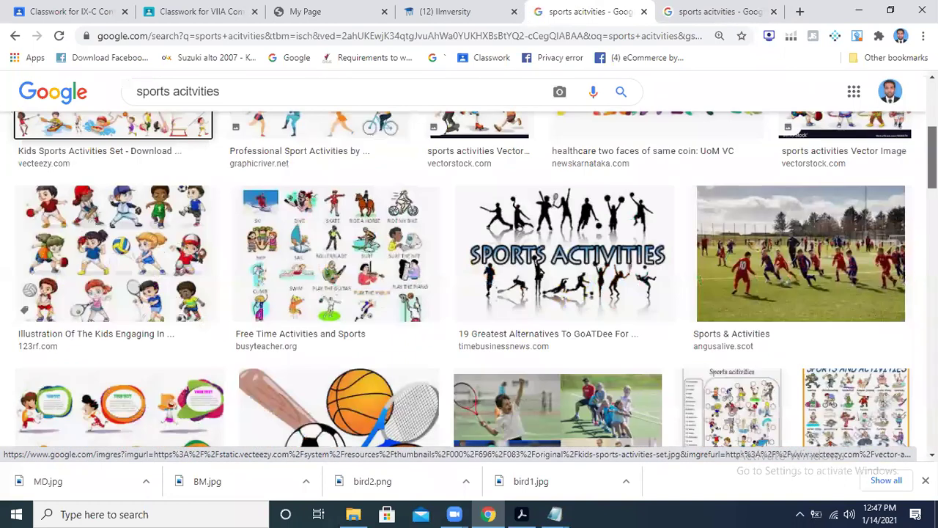
right_click(644, 233)
left_click(651, 239)
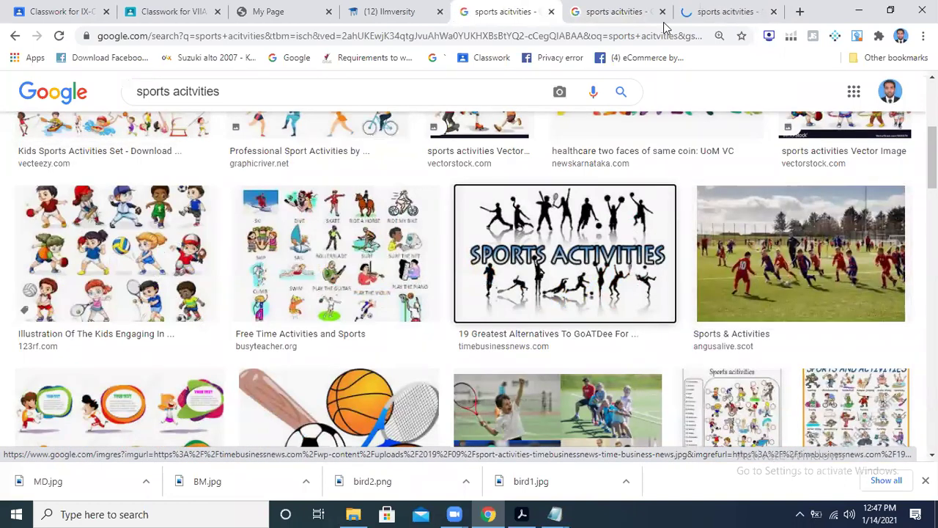
left_click(723, 11)
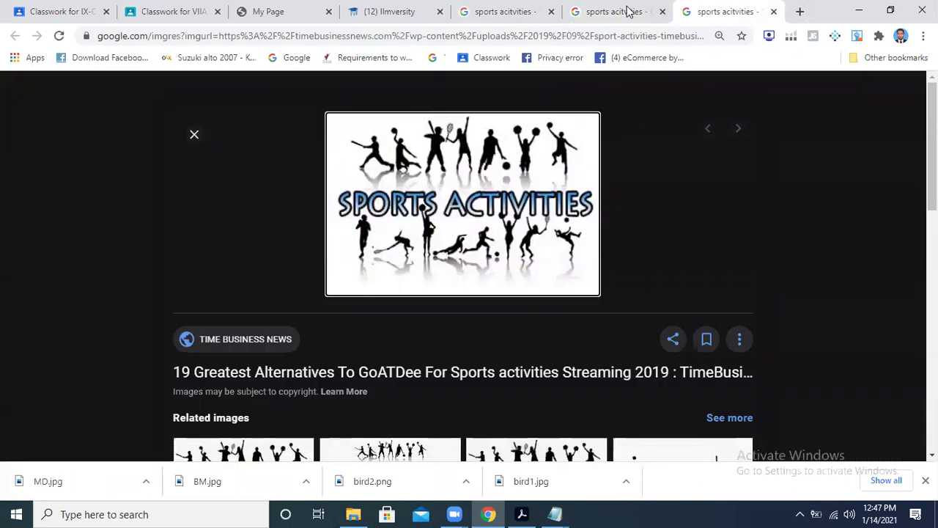
- Save the SPORTS ACTIVITIES image as SA in the Chapter 9 Introduction to HTML 5 folder
right_click(508, 195)
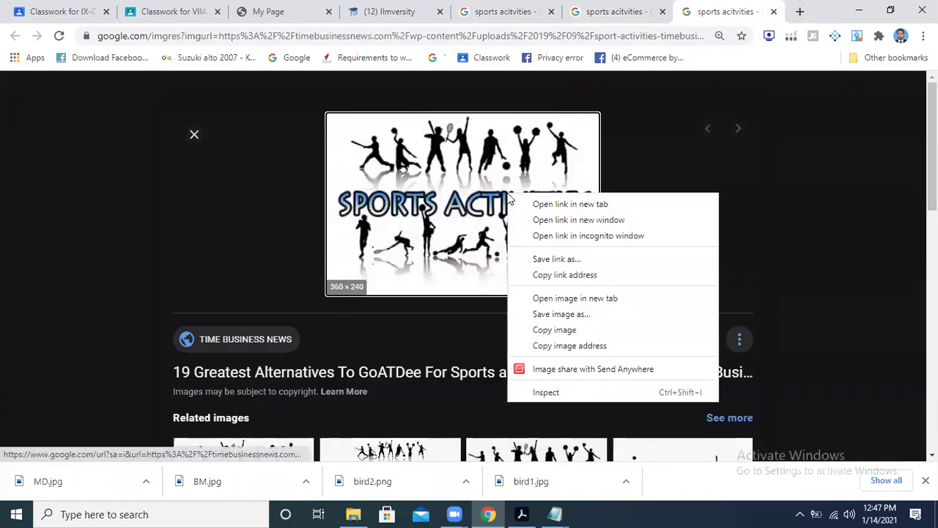
left_click(592, 306)
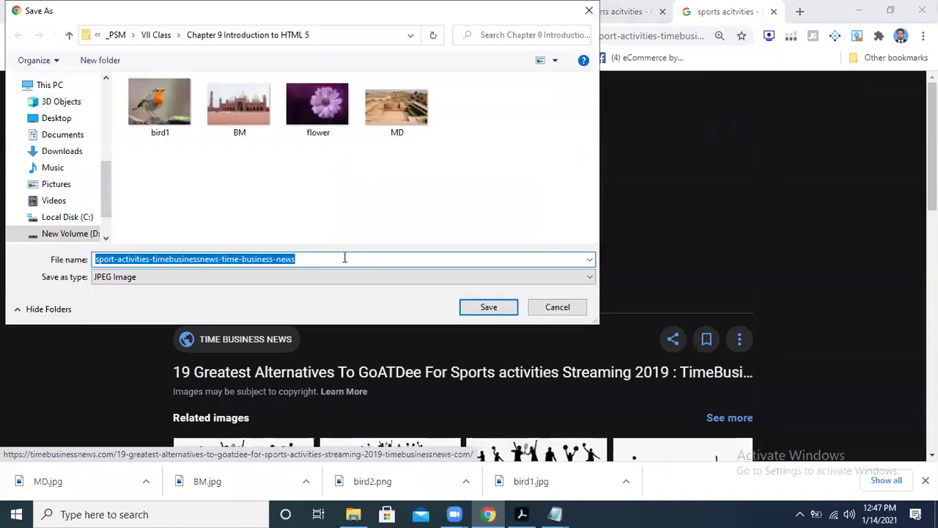
type("SA")
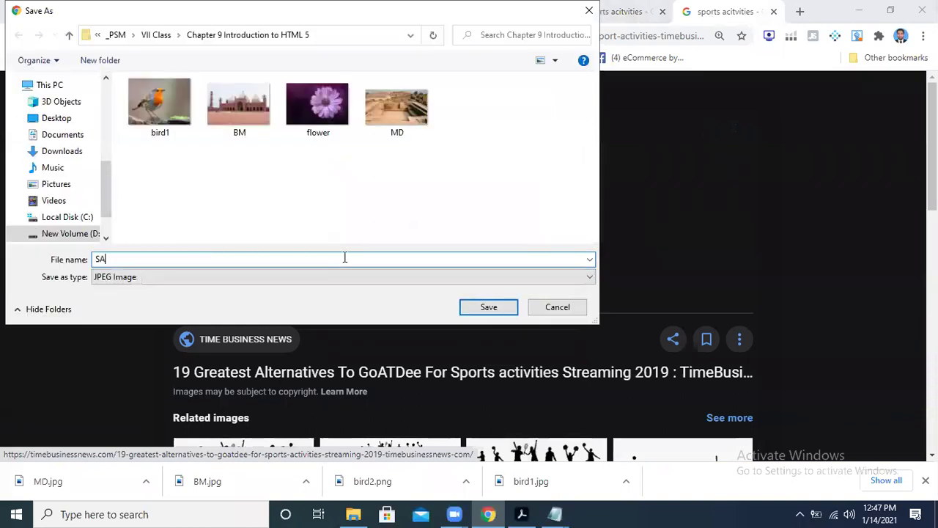
key("Return")
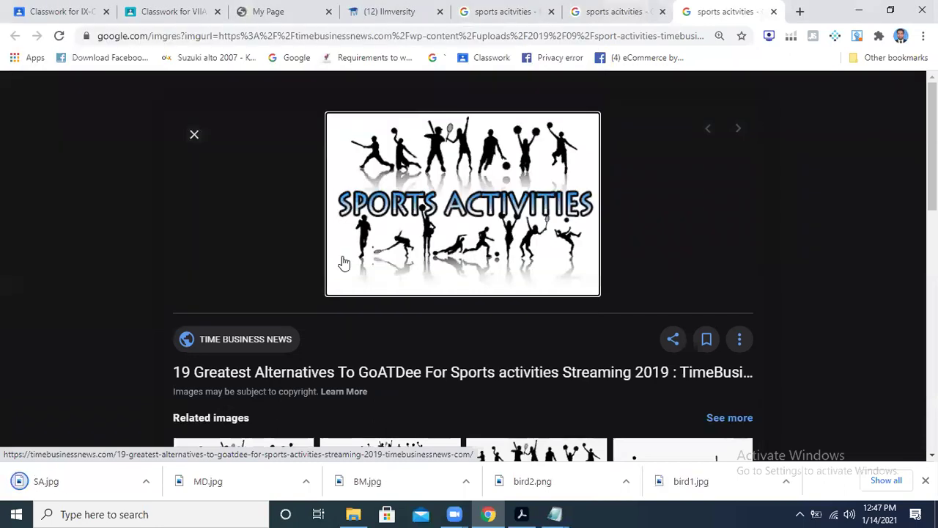
- Open the imageasbg, StyleSheets and Lab I pages from the chapter folder in File Explorer to examine how each one looks
left_click(489, 514)
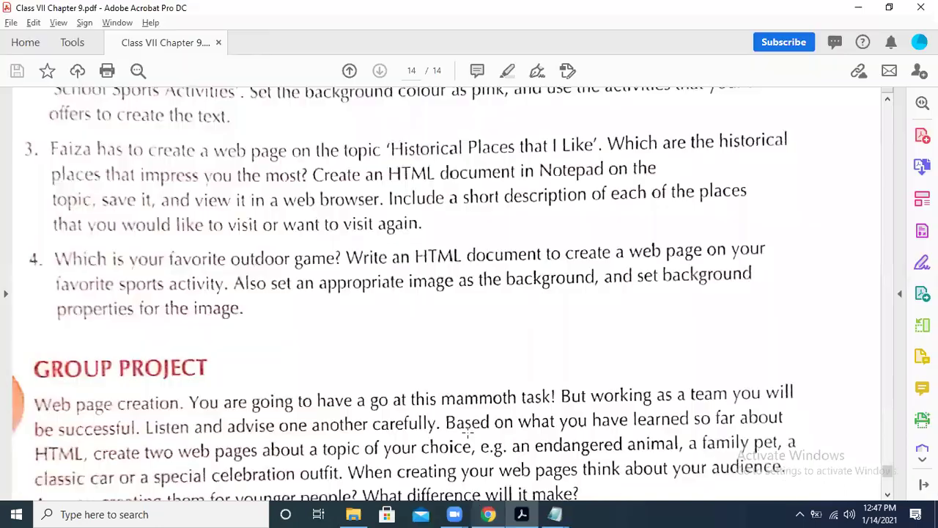
left_click(353, 513)
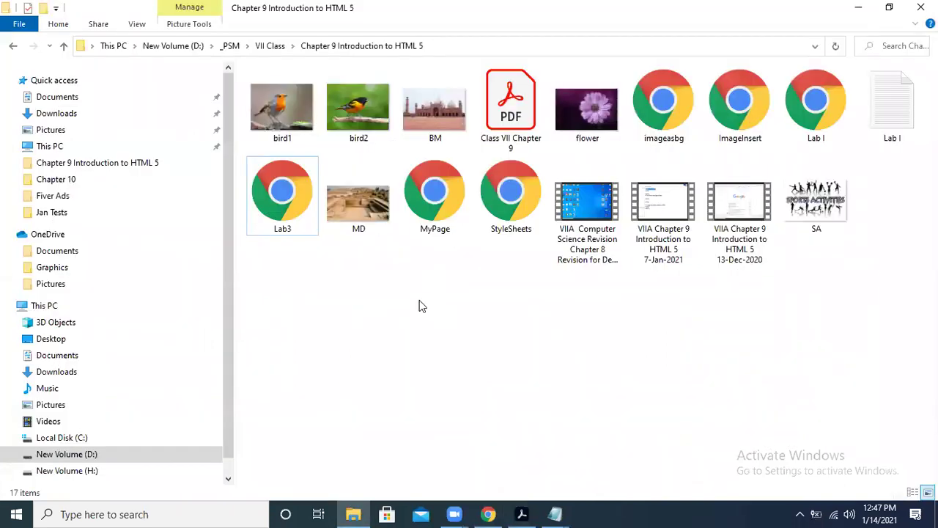
double_click(662, 133)
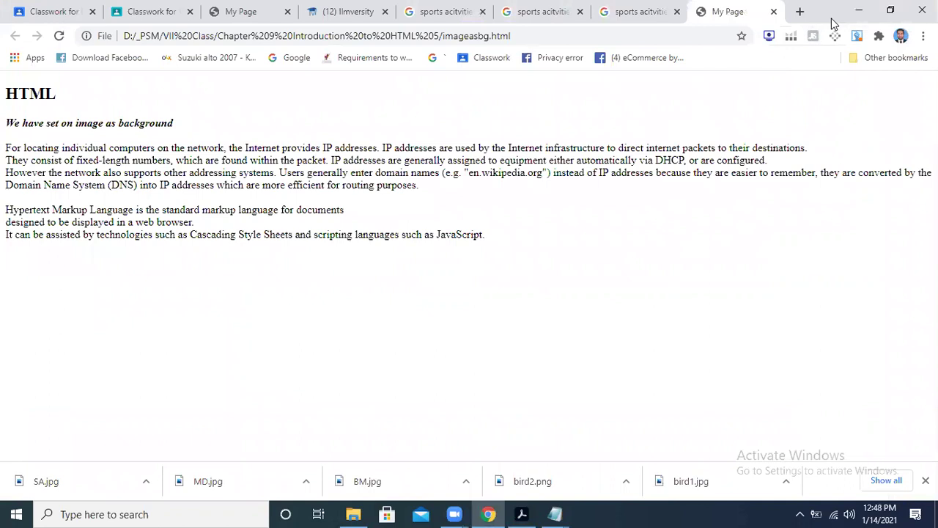
left_click(859, 12)
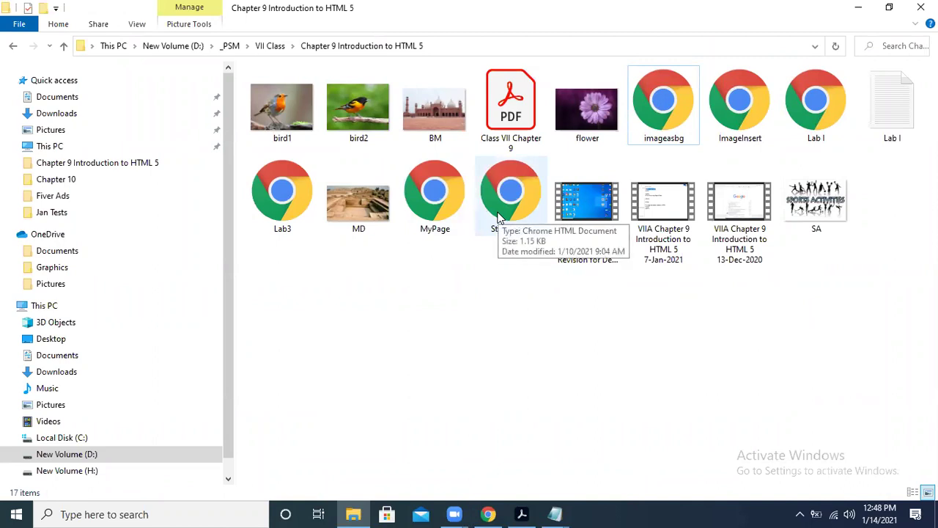
double_click(498, 215)
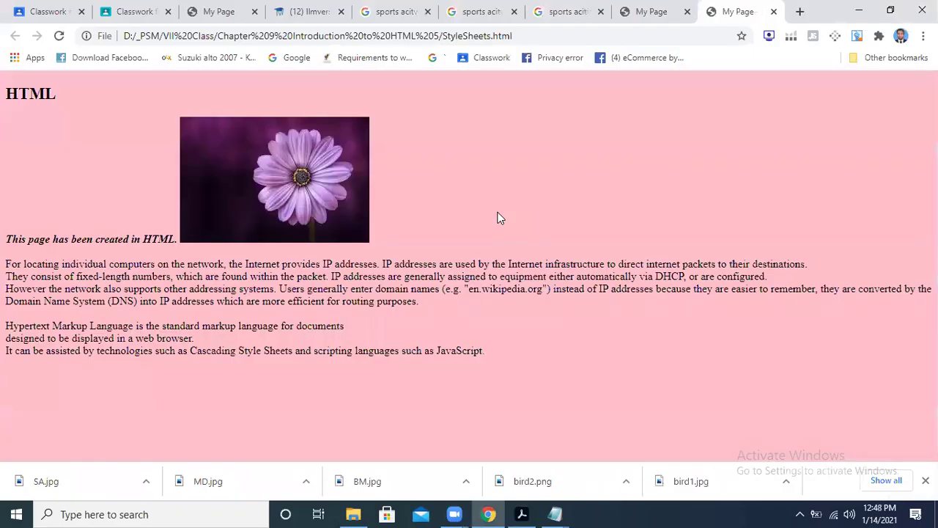
left_click(859, 11)
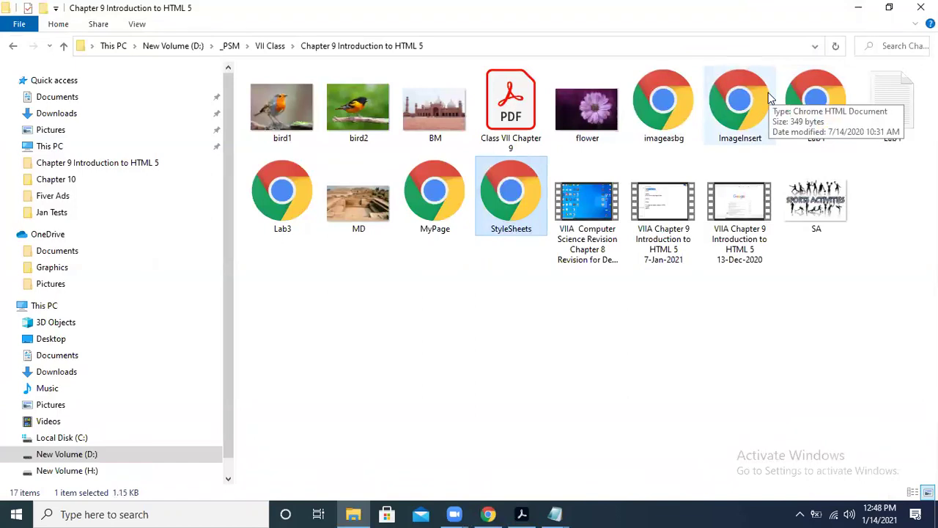
double_click(834, 104)
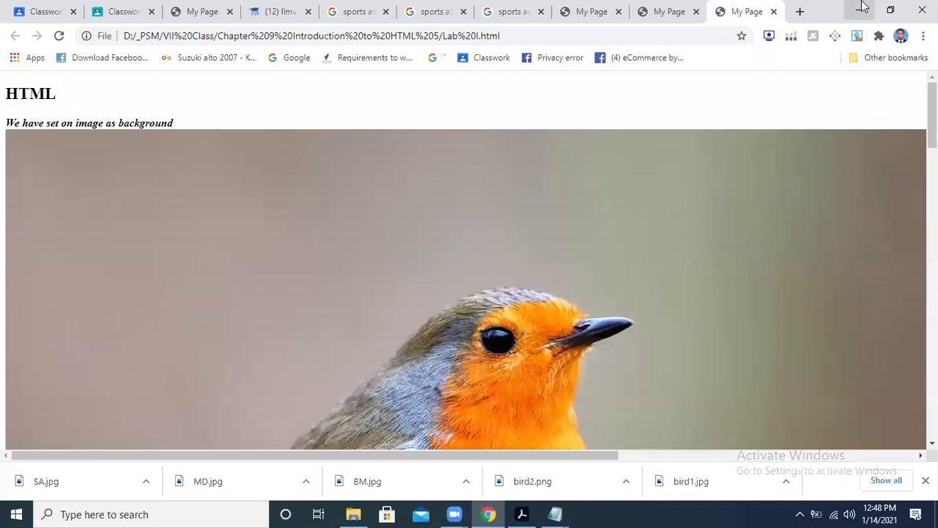
left_click(859, 11)
- Open the Lab I page's source in Notepad and save it as a new file named Lab4.html
right_click(827, 79)
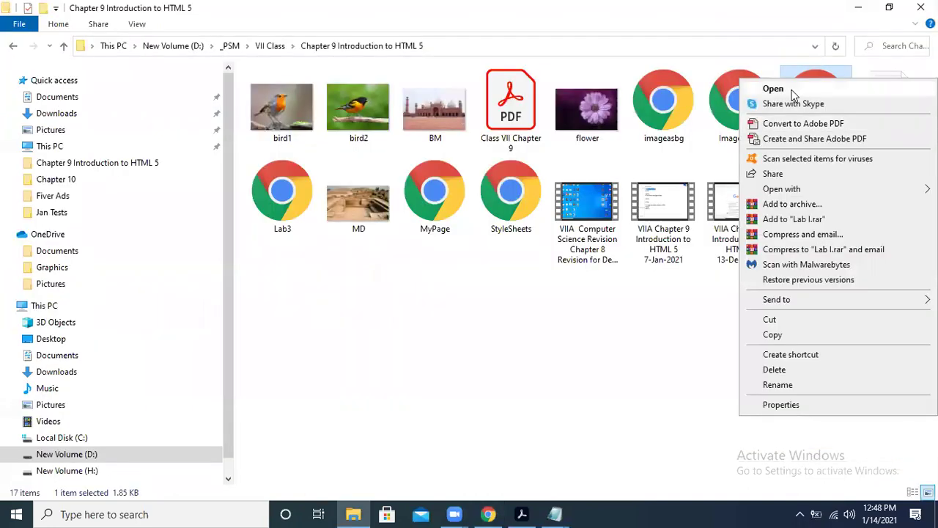
mouse_move(799, 190)
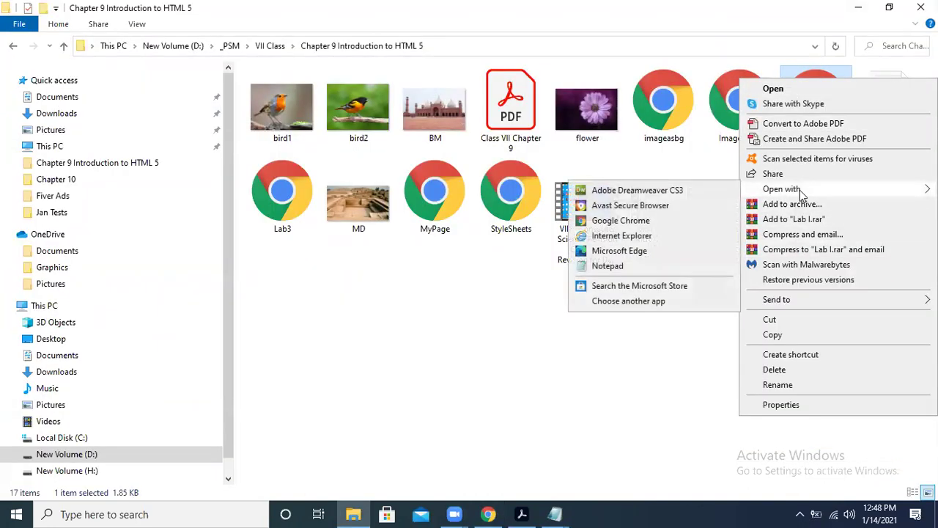
left_click(655, 266)
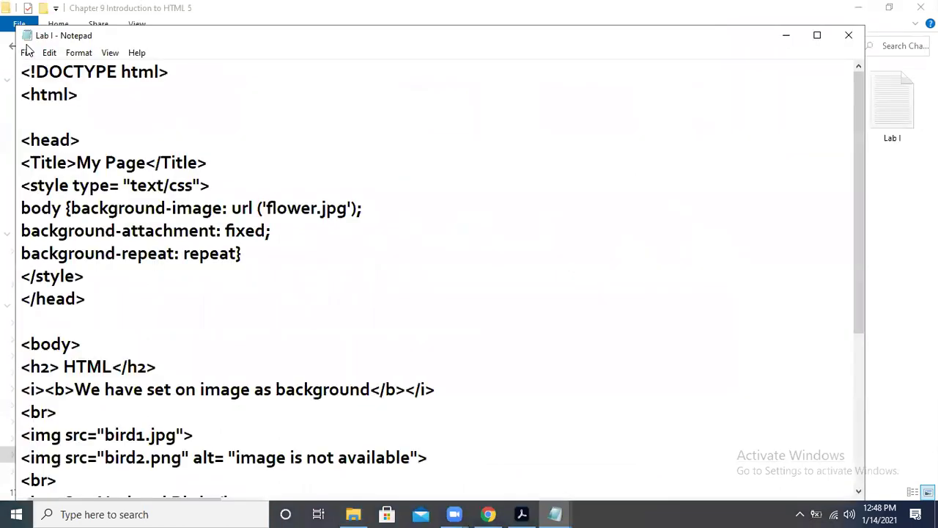
left_click(27, 53)
left_click(75, 130)
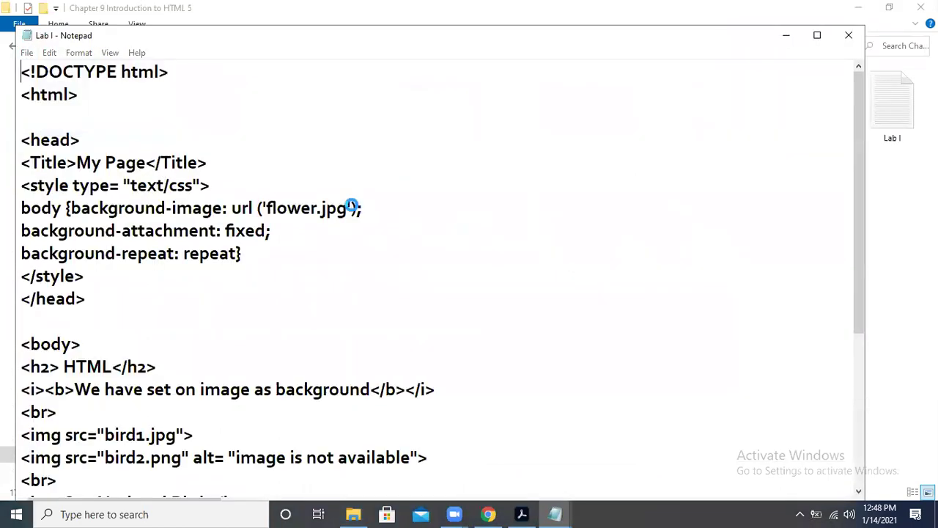
type("L")
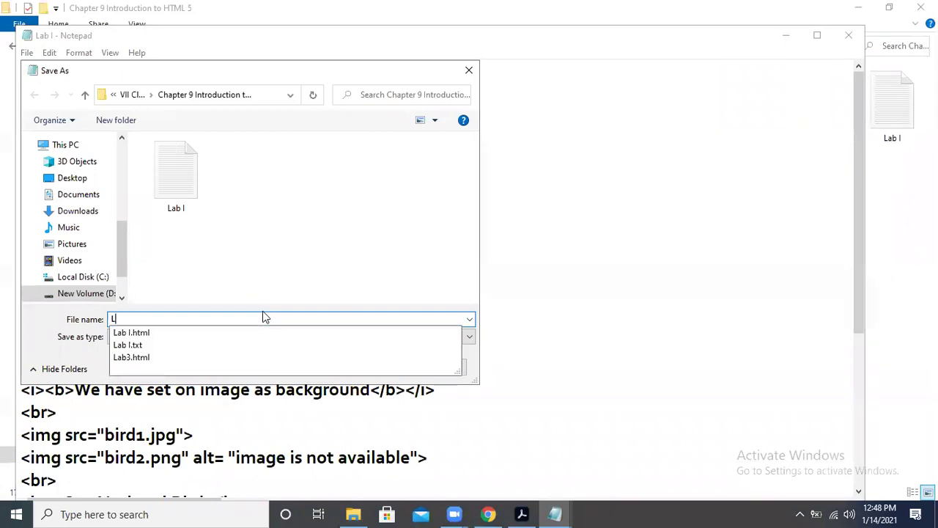
type("ab4")
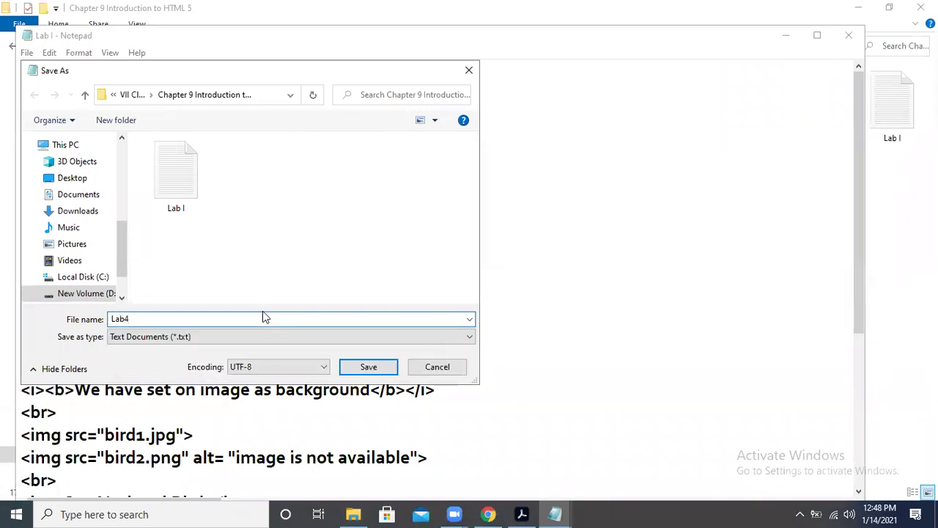
type(".html")
key("Return")
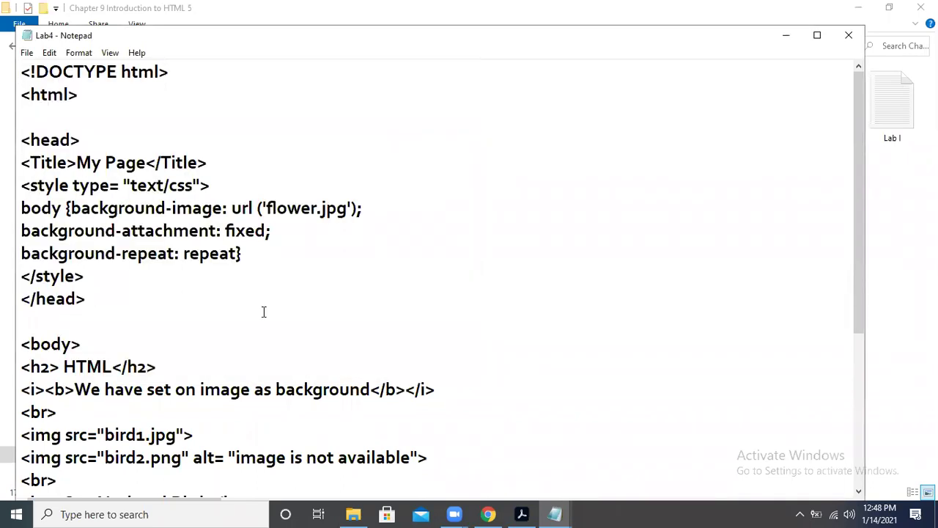
- Change the bird1.jpg image source to sa.jpg and delete the bird2.png image line below it
left_click_drag(861, 165, 888, 322)
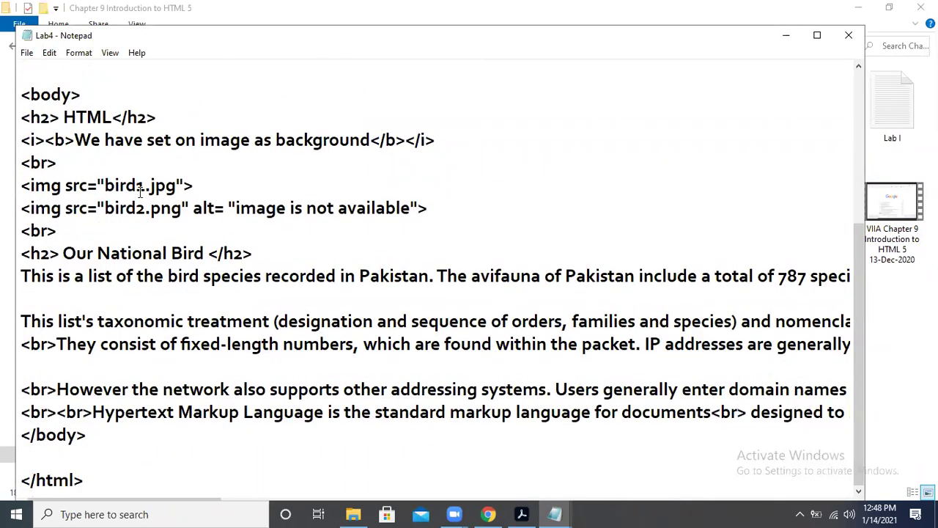
key("BackSpace")
key("BackSpace")
key("BackSpace")
key("BackSpace")
key("BackSpace")
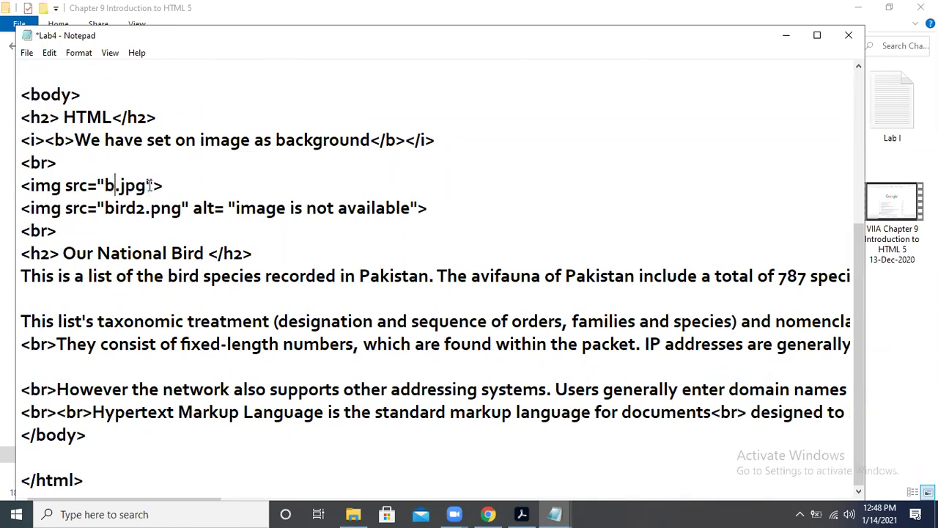
type("sa")
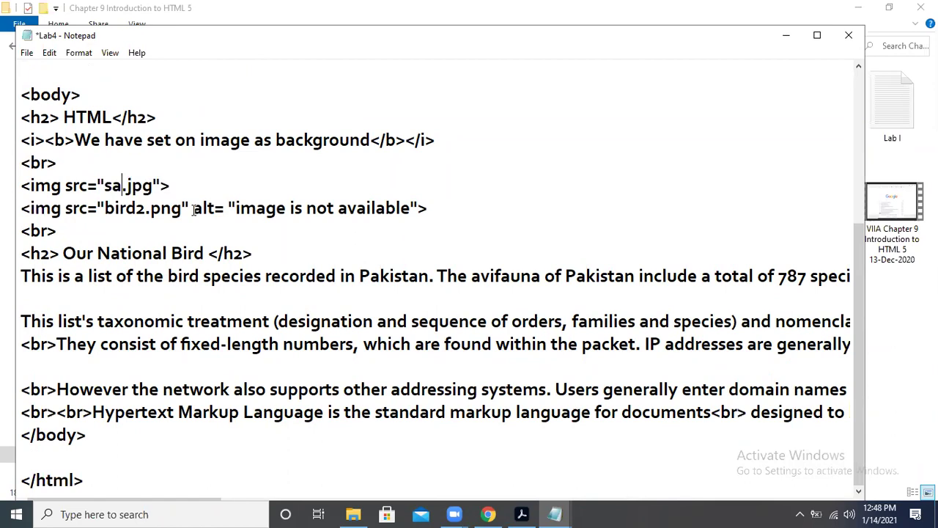
left_click_drag(433, 209, 8, 215)
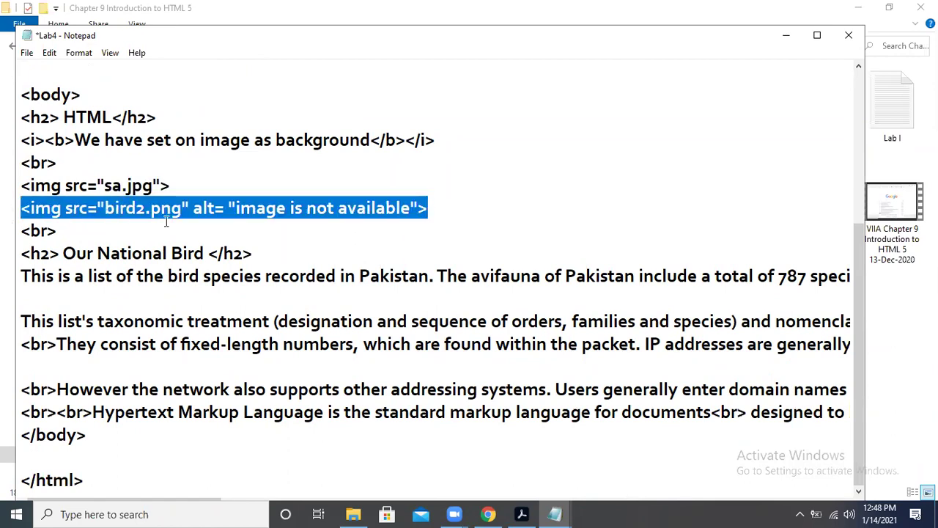
key("Delete")
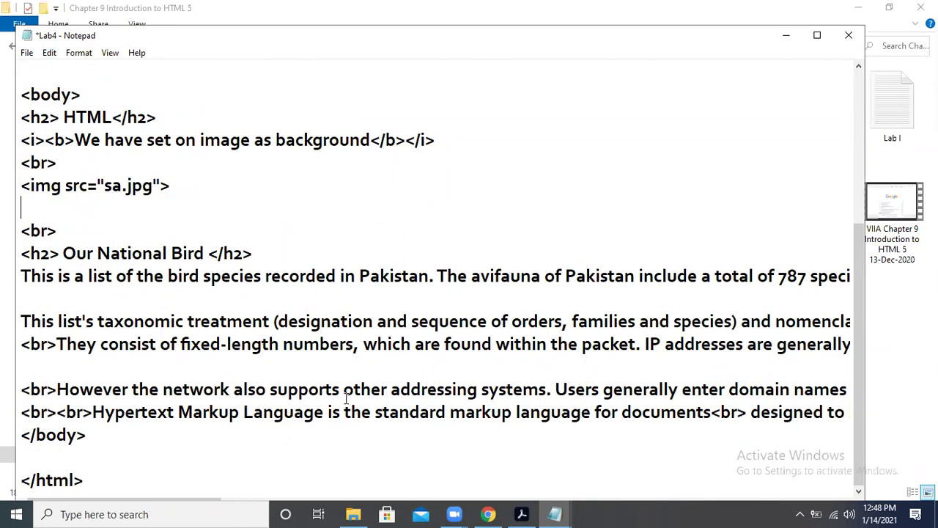
- Replace the "Our National Bird" heading text with "My favourite Sports Activities"
left_click_drag(204, 253, 66, 253)
key("Delete")
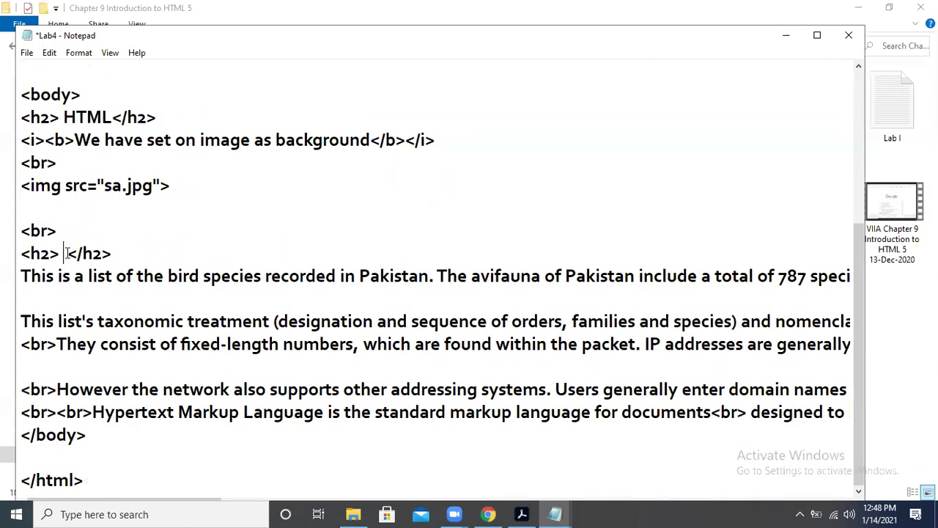
type("My fa")
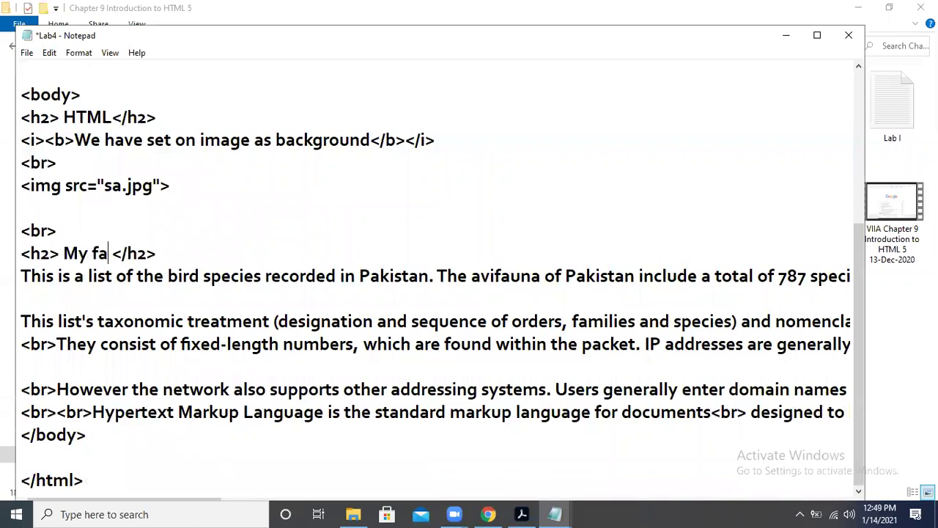
type("vourite ")
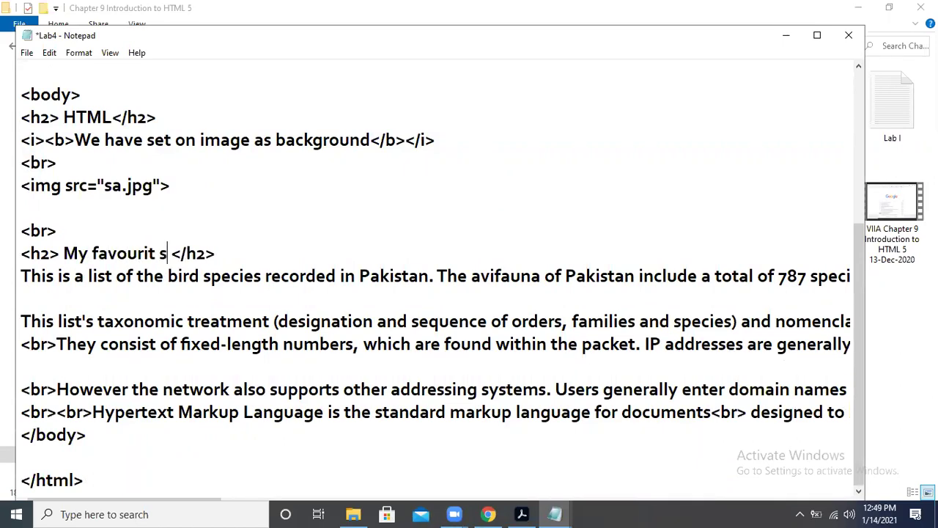
type("Sports ")
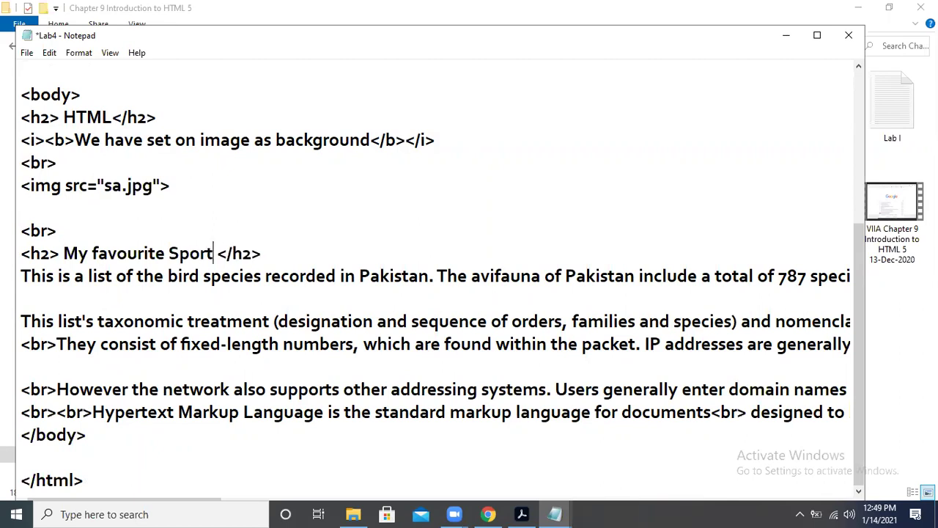
type("Activit")
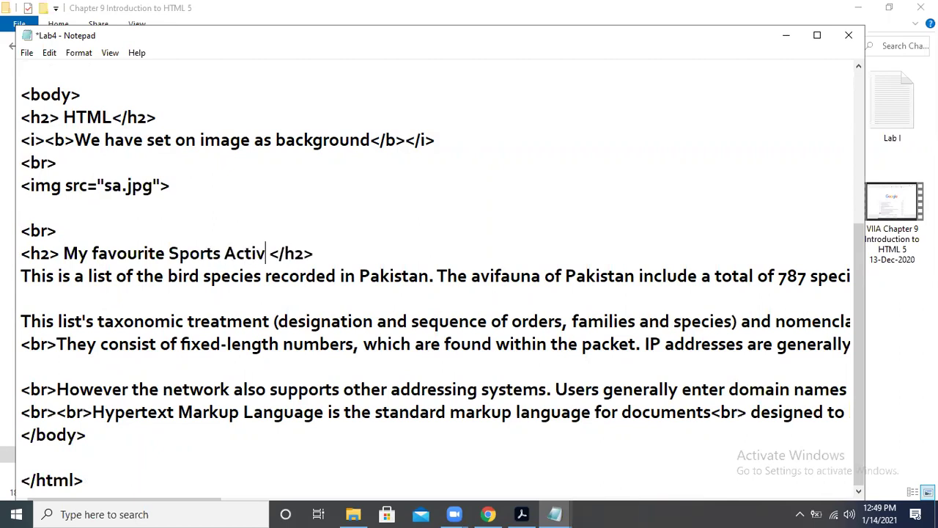
type("ies")
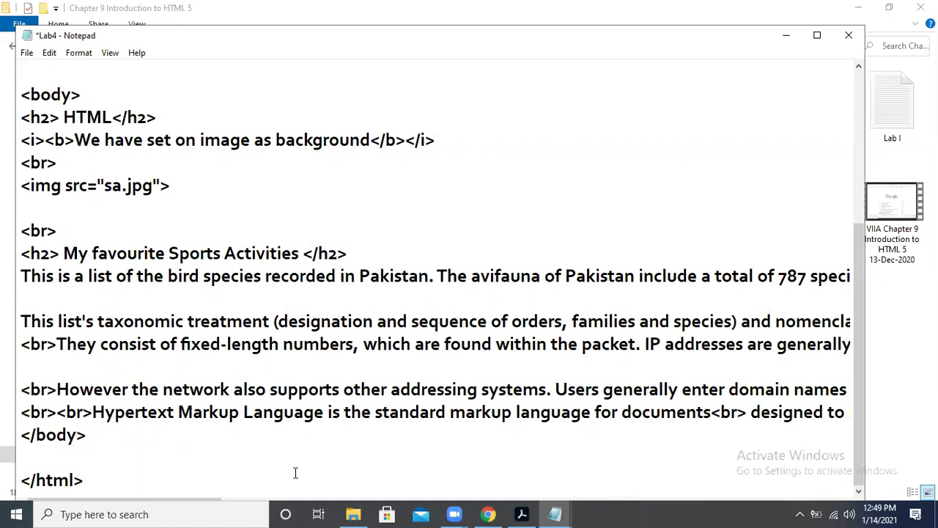
- Switch to Chrome and change the sports activities search from image results to all web results
key("alt+Tab")
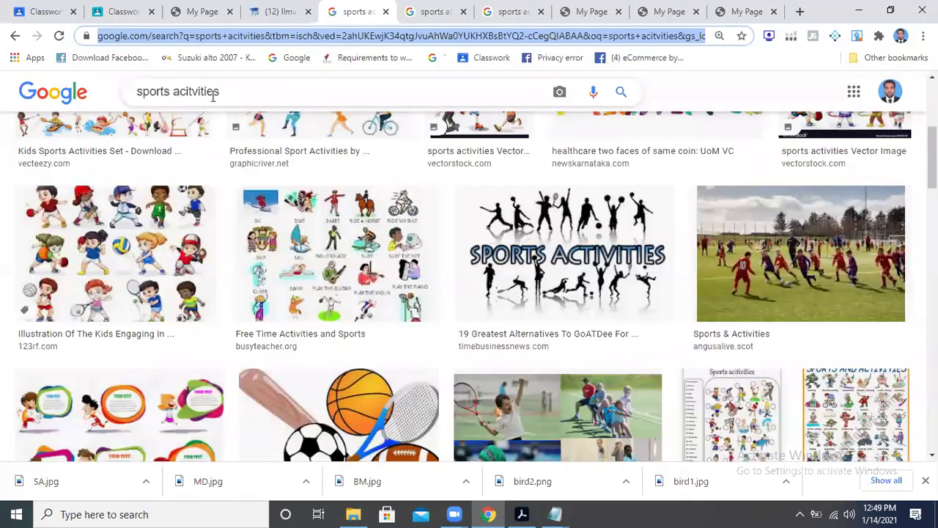
left_click(240, 90)
scroll(431, 174, "down", 4)
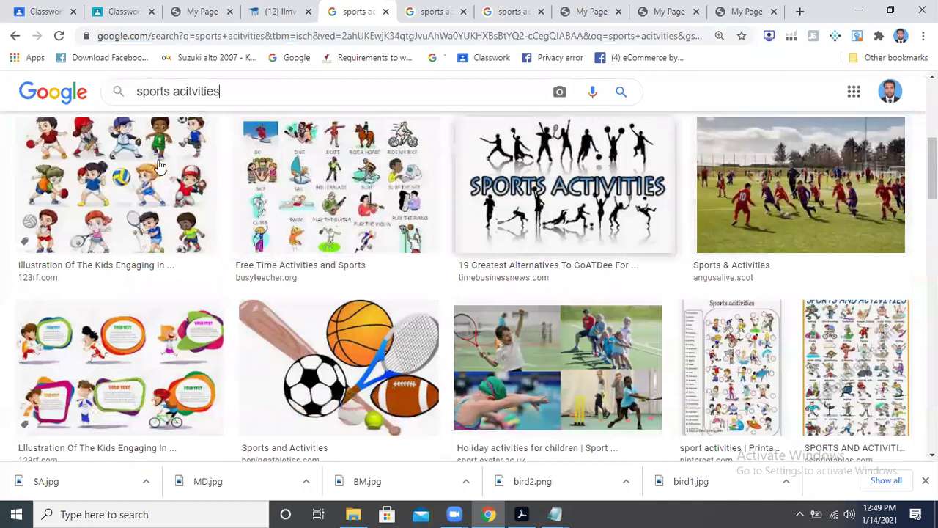
scroll(557, 286, "up", 2)
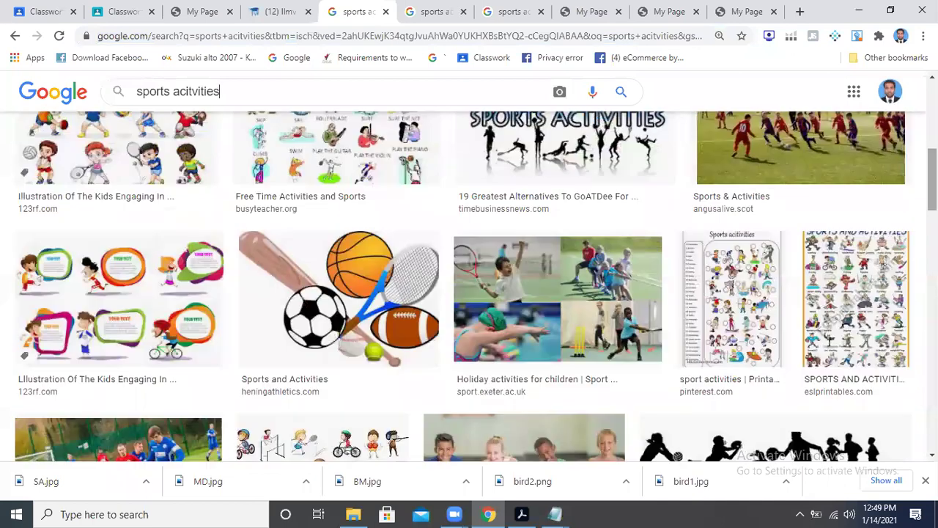
scroll(584, 122, "up", 3)
left_click(157, 149)
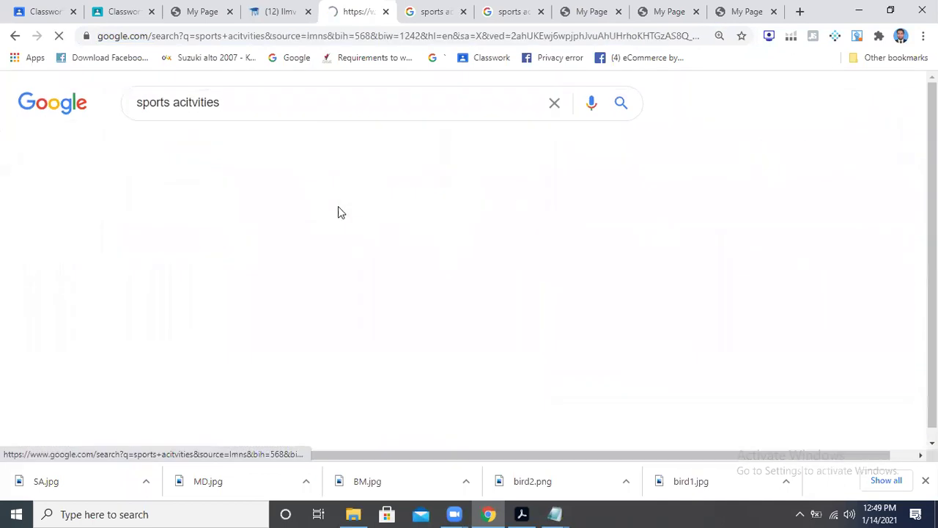
left_click(334, 212)
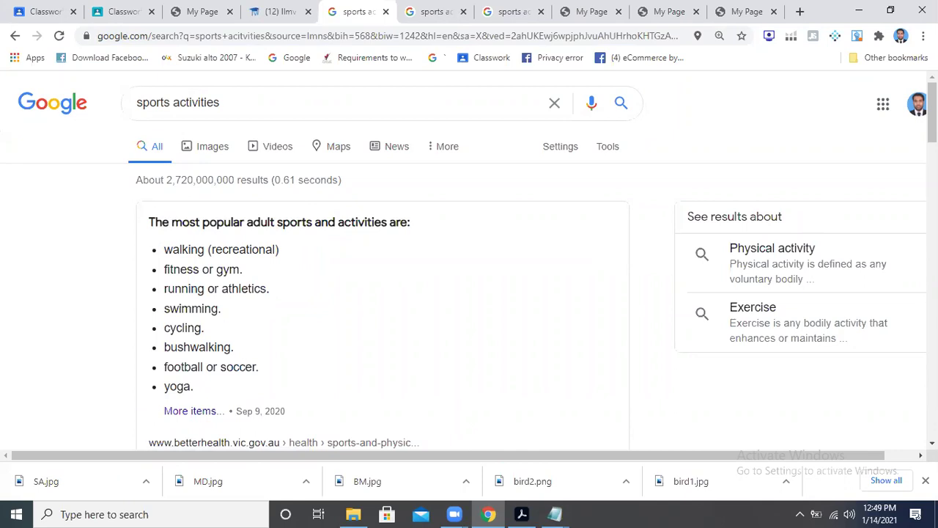
scroll(226, 215, "down", 2)
scroll(226, 215, "up", 1)
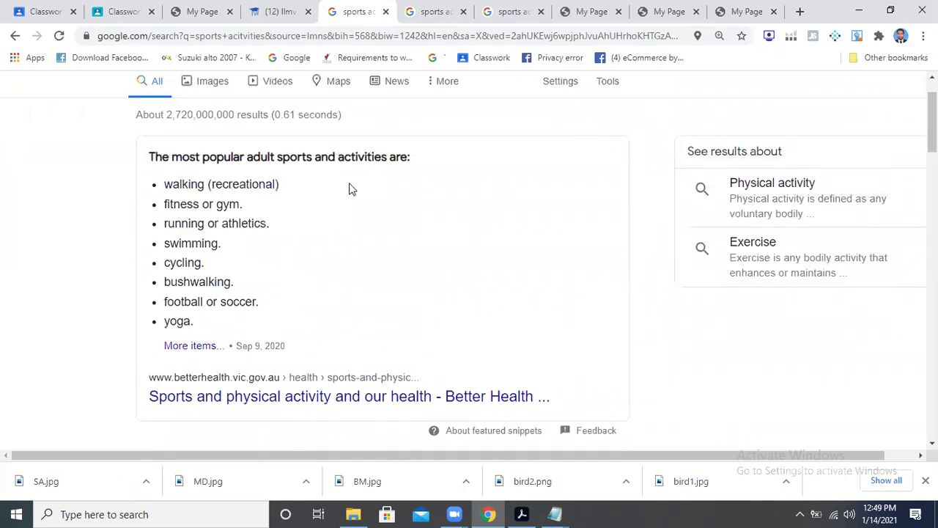
left_click_drag(151, 157, 275, 307)
left_click(153, 162)
left_click_drag(149, 157, 212, 315)
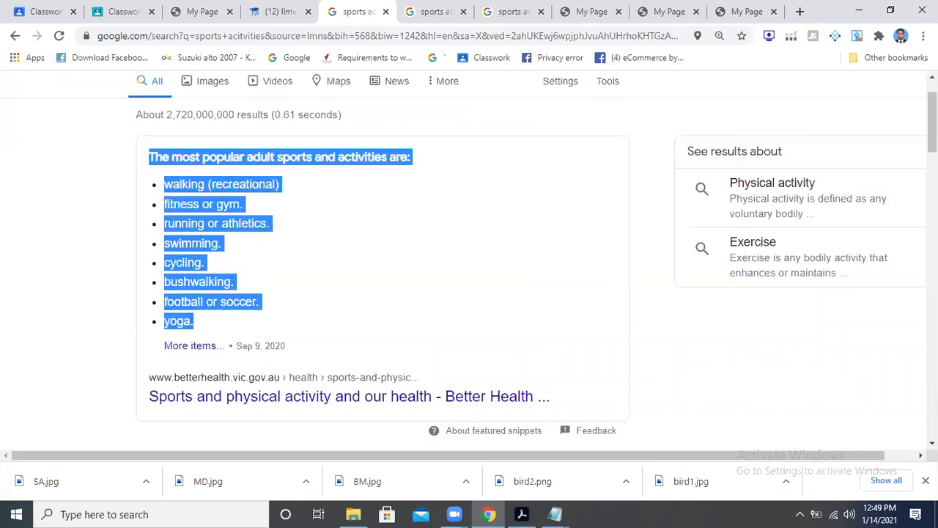
- Open the Wikipedia result for Sport in a new tab and switch to that article
scroll(470, 264, "down", 8)
scroll(352, 279, "up", 3)
scroll(351, 279, "down", 3)
right_click(235, 192)
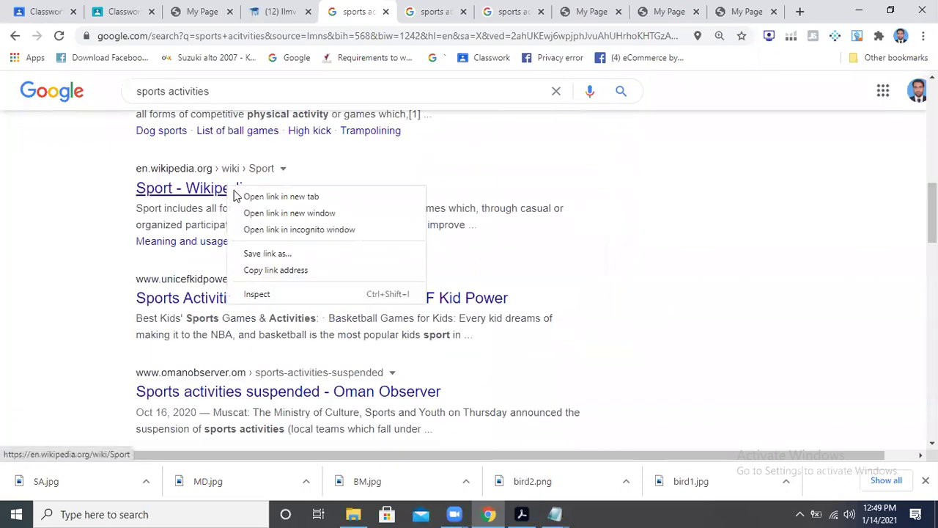
left_click(236, 196)
left_click(528, 9)
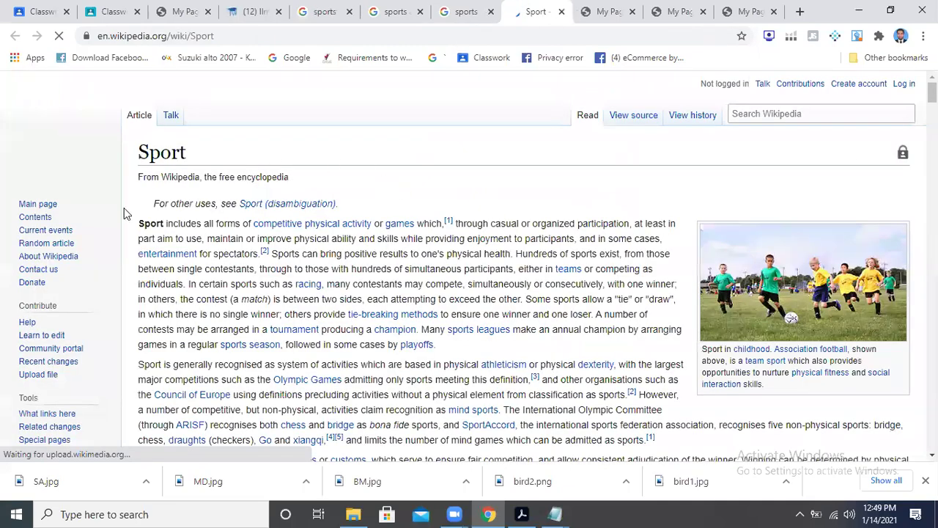
- Copy the Sport article's opening paragraph and paste it over the old bird and network text under the sports heading in the Lab4 Notepad file
left_click_drag(137, 223, 437, 345)
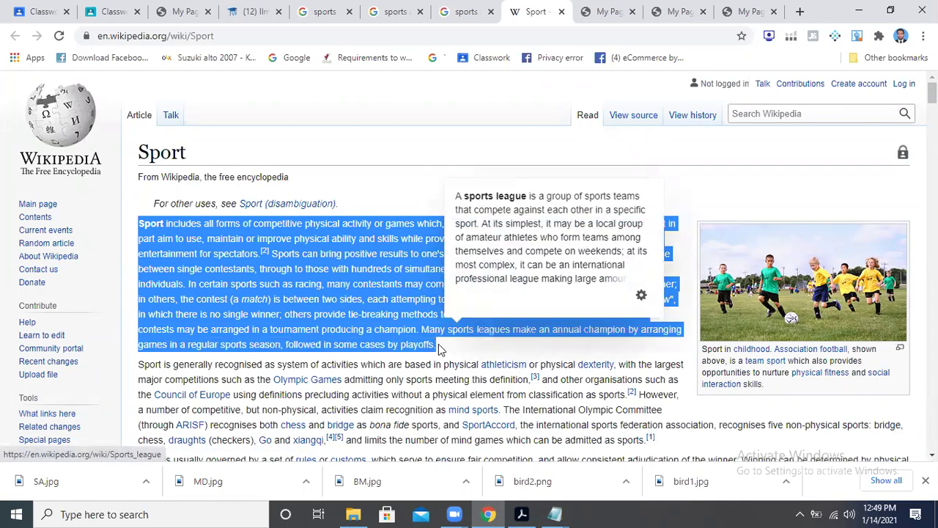
right_click(396, 301)
left_click(424, 307)
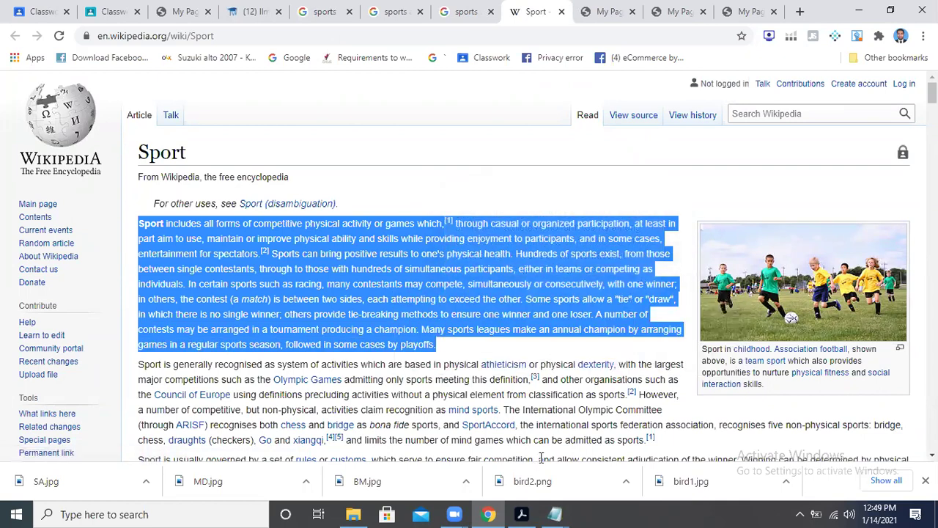
mouse_move(555, 514)
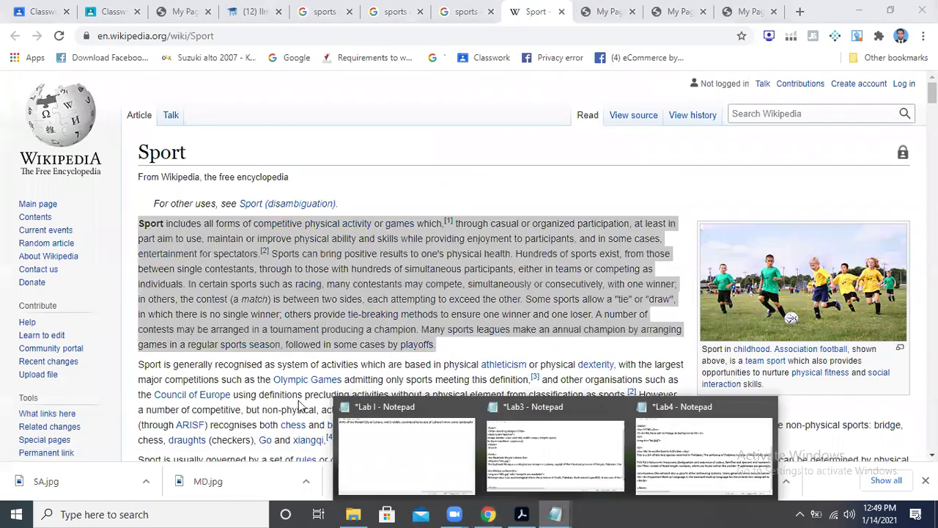
left_click(668, 445)
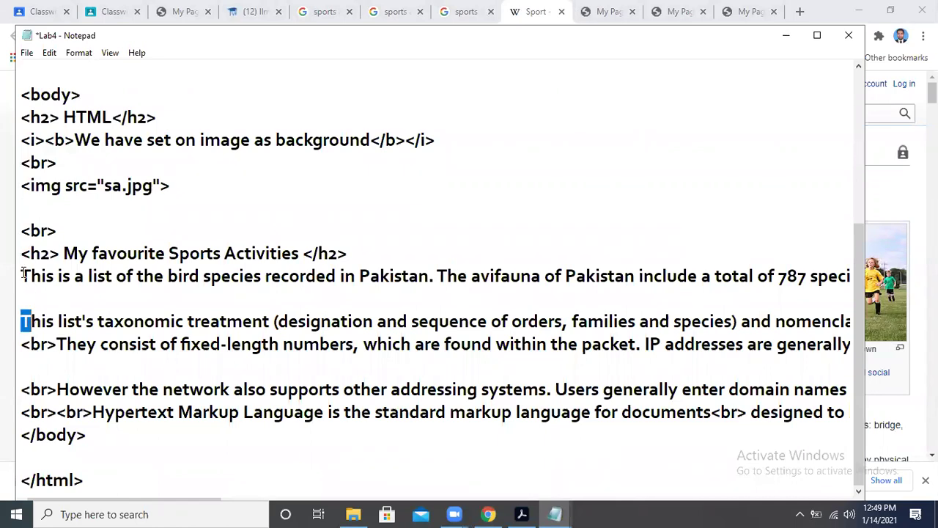
left_click_drag(22, 276, 755, 411)
key("Delete")
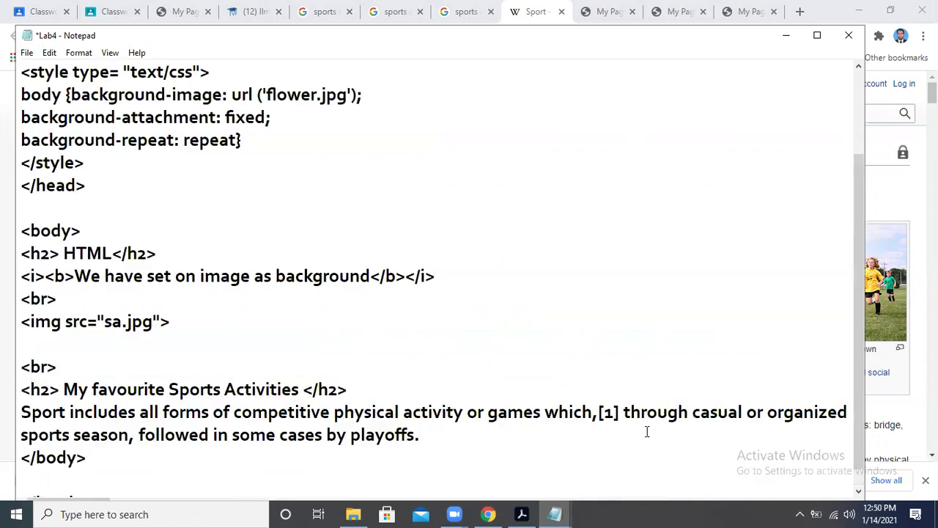
- Replace the [1] citation marker after "games which," in the sports paragraph with a <BR> tag
scroll(855, 461, "down", 1)
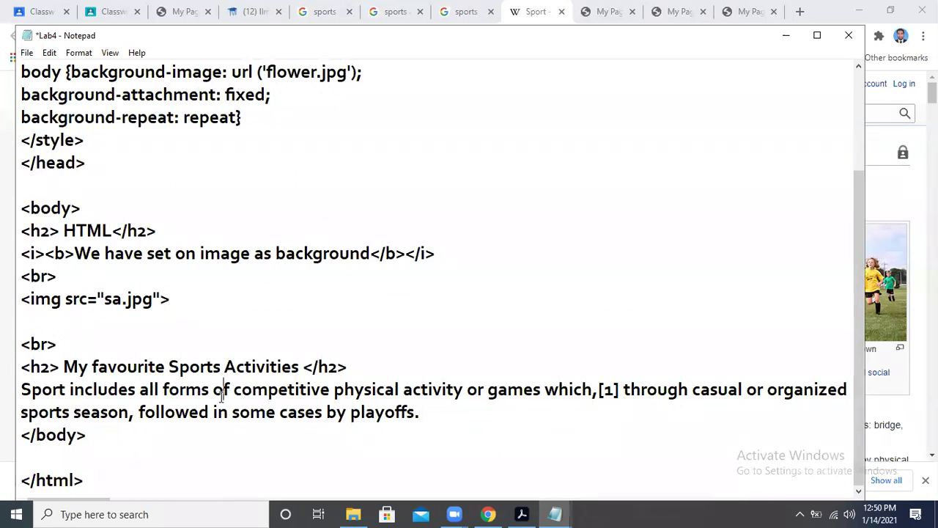
left_click(413, 390)
left_click(606, 394)
left_click(621, 394)
key("BackSpace")
key("BackSpace")
key("BackSpace")
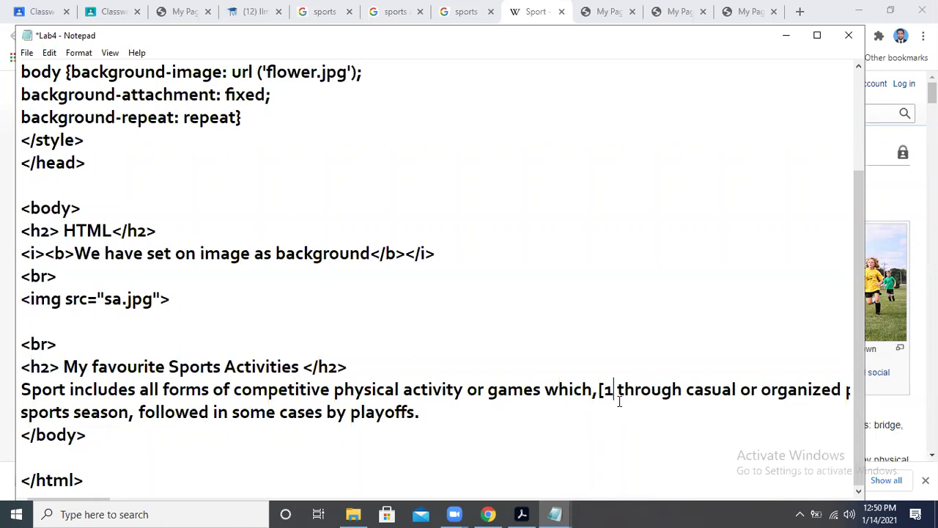
type("<")
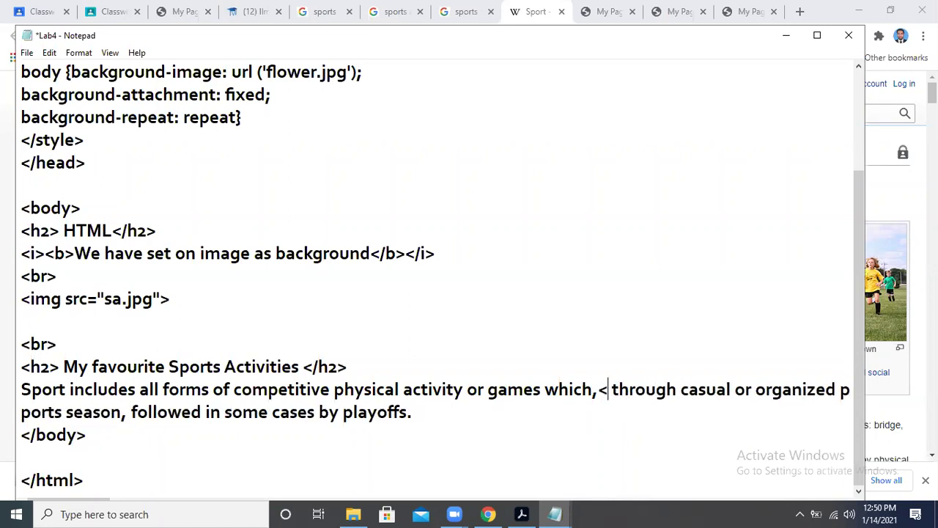
type("BR>")
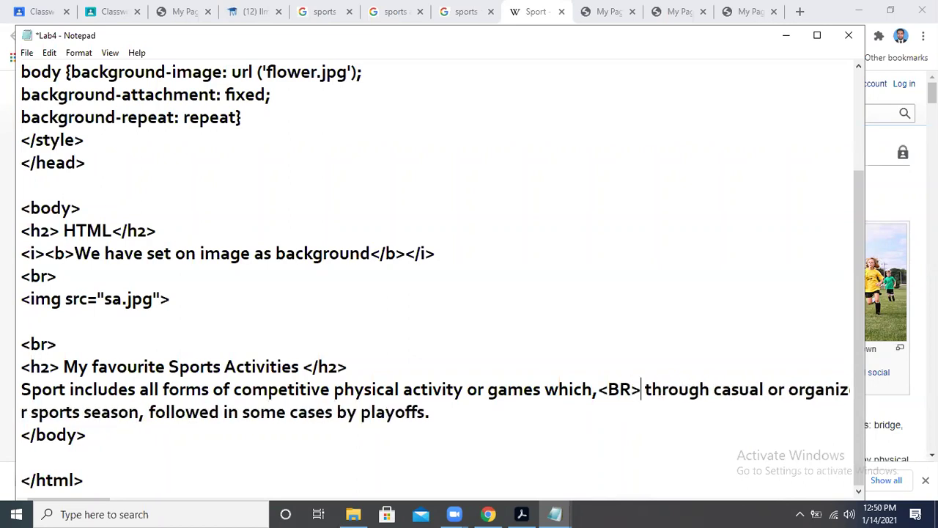
- Insert a <BR> tag in the sports paragraph after "organized participation," and before "at least in part"
key("Right")
key("Right")
key("Right")
key("Right")
key("Right")
key("Right")
key("Right")
key("Right")
key("Right")
key("Right")
key("Right")
key("Right")
key("Right")
key("Right")
key("Right")
key("Right")
key("Right")
key("Right")
key("Right")
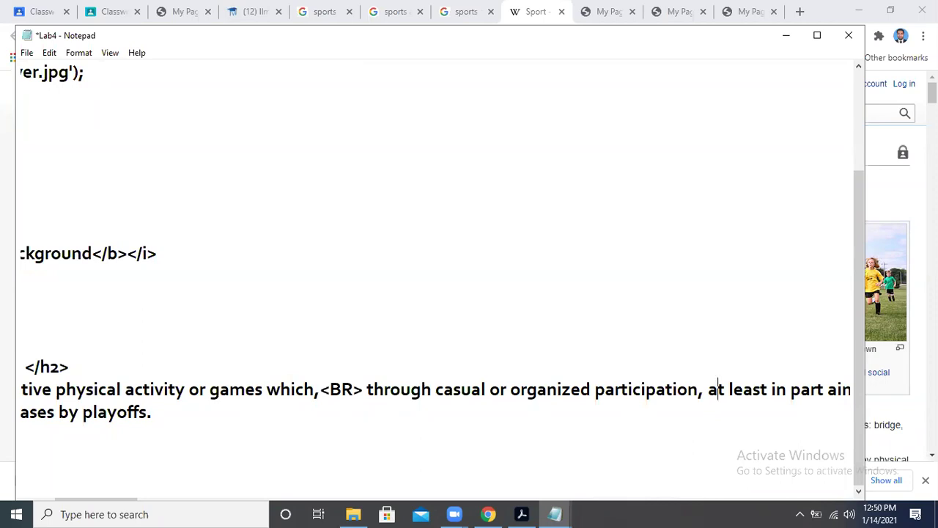
type("<BR>")
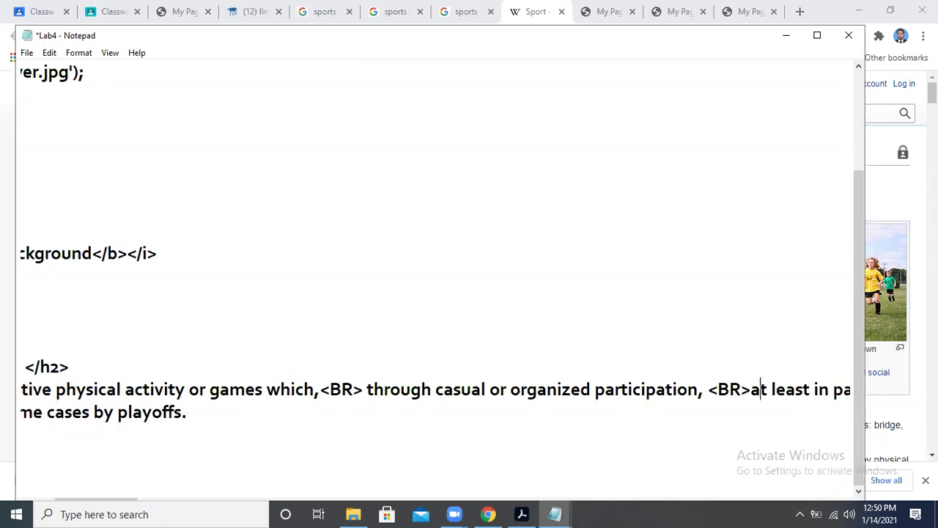
- Insert a <BR> tag in the sports paragraph between "physical ability and skills" and "while providing enjoyment"
key("Right")
key("Right")
key("Right")
key("Right")
key("Right")
key("Right")
key("Right")
key("Right")
key("Right")
key("Right")
key("Right")
key("Right")
key("Right")
key("Right")
key("Right")
key("Right")
key("Right")
key("Right")
key("Right")
key("Right")
key("Right")
key("Right")
key("Right")
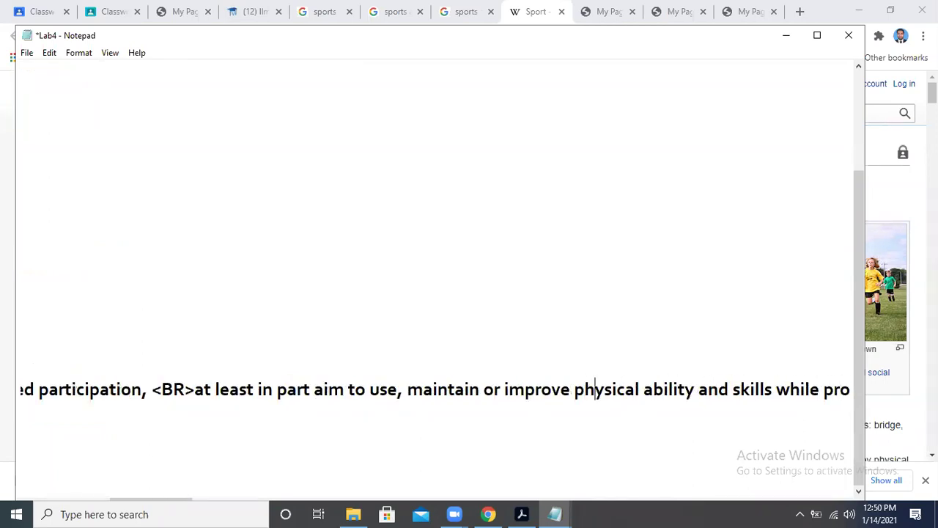
key("Right")
key("Right")
key("Right")
key("Right")
key("Right")
key("Right")
key("Right")
key("Right")
key("Right")
key("Right")
type("<BR>")
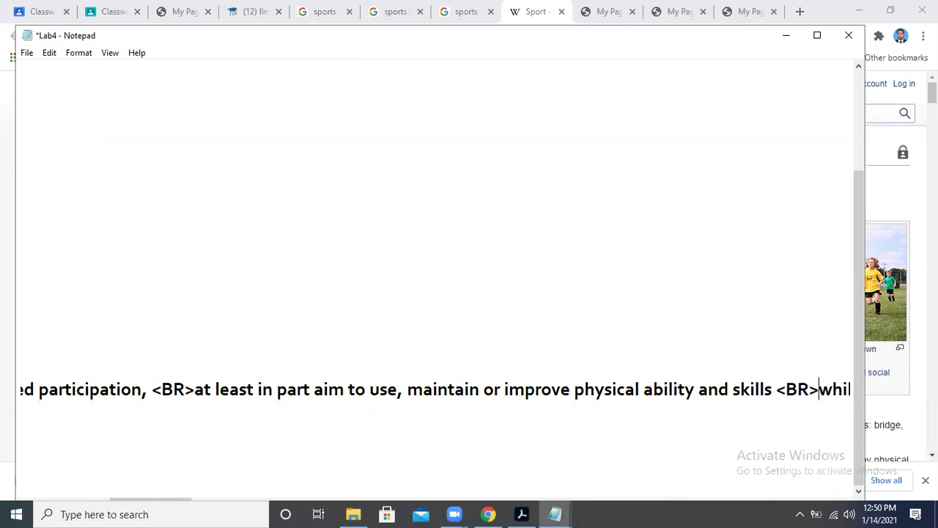
- Replace the [2] citation marker after "entertainment for spectators." with a <BR> tag before "Sports can"
key("Right")
key("Right")
key("Right")
key("Right")
key("Right")
key("Right")
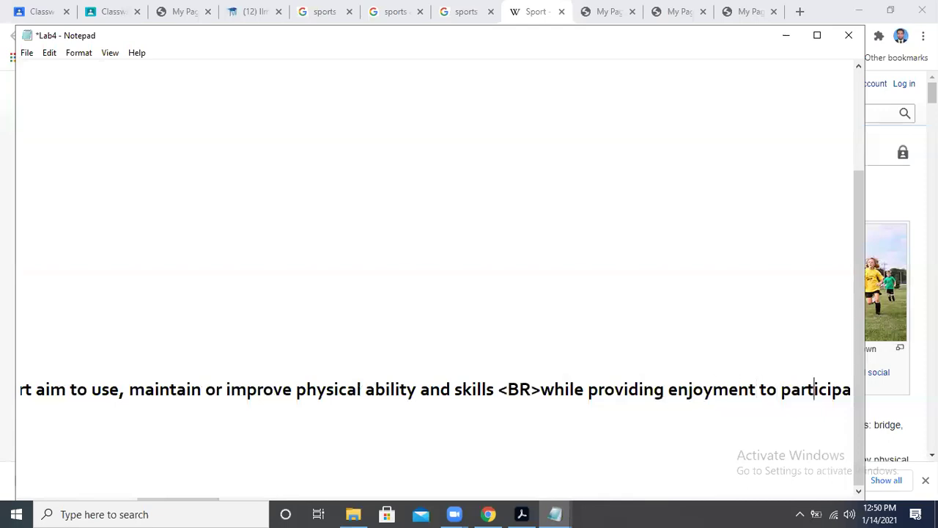
key("Right")
key("Right")
key("Right")
key("Right")
key("Right")
key("Right")
key("Right")
key("Right")
key("Right")
key("Right")
key("Right")
key("Right")
key("Right")
key("Right")
key("Right")
key("Right")
key("Right")
key("Right")
key("Right")
key("Right")
key("Right")
key("Right")
key("Right")
key("Right")
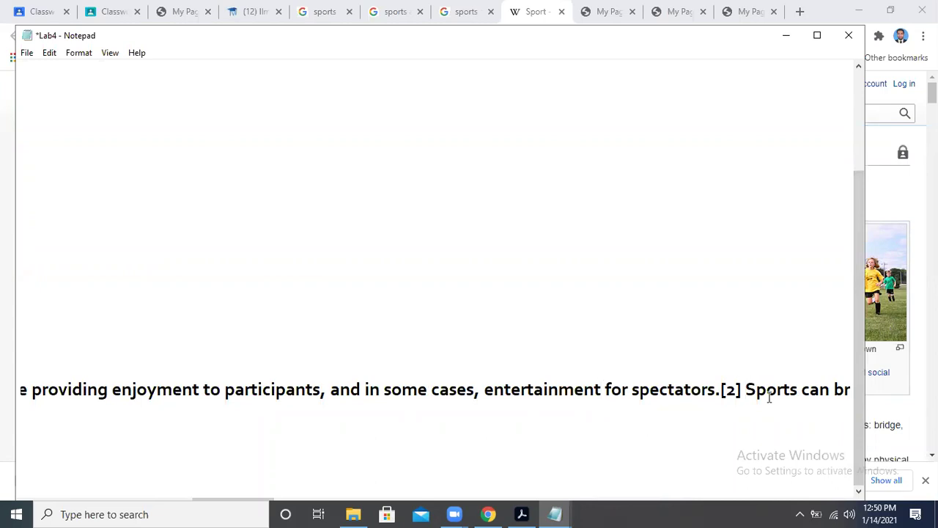
key("BackSpace")
key("BackSpace")
key("BackSpace")
key("BackSpace")
type("BR>")
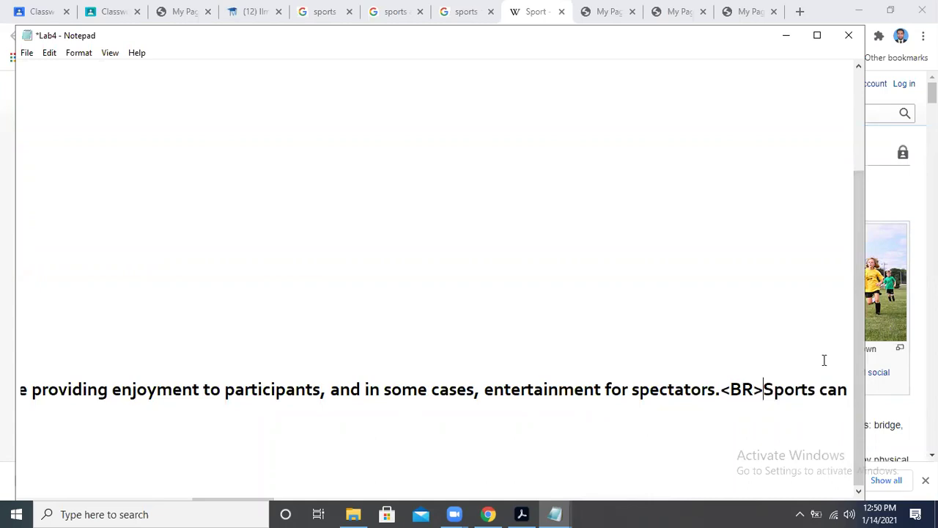
- Insert a <BR> tag in the sports paragraph after "Hundreds of sports exist," and before "from those between"
left_click(506, 389)
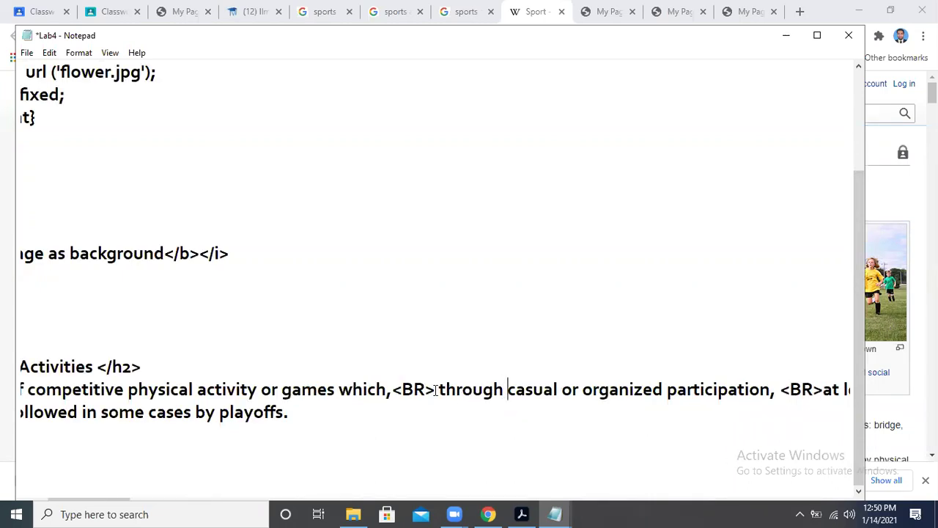
key("Right")
key("Right")
key("Right")
key("Right")
key("Right")
key("Right")
key("Right")
key("Right")
key("Right")
key("Right")
key("Right")
key("Right")
key("Right")
key("Right")
key("Right")
key("Right")
key("Right")
key("Right")
key("Right")
key("Right")
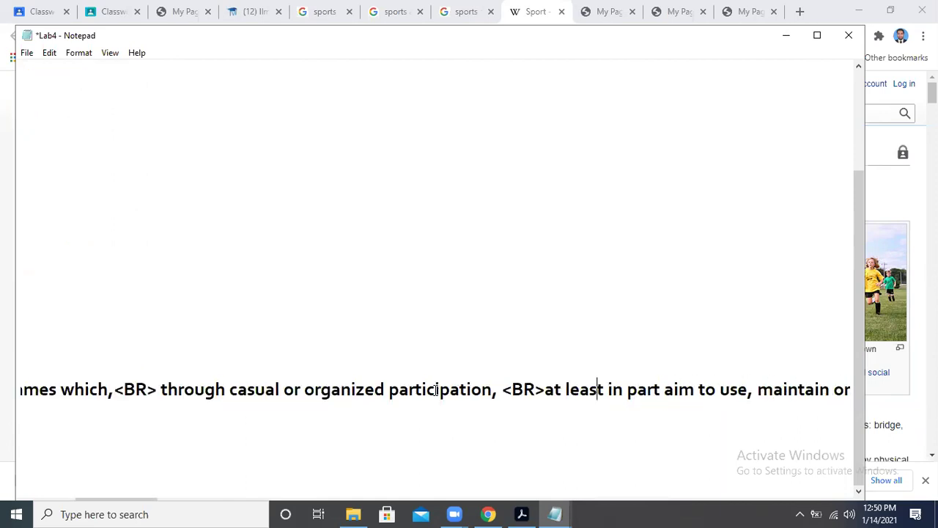
key("Right")
key("Right")
key("Right")
key("Right")
key("Right")
key("Right")
key("Right")
key("Right")
key("Right")
key("Right")
key("Right")
key("Right")
key("Right")
key("Right")
key("Right")
key("Right")
key("Right")
key("Right")
key("Right")
key("Right")
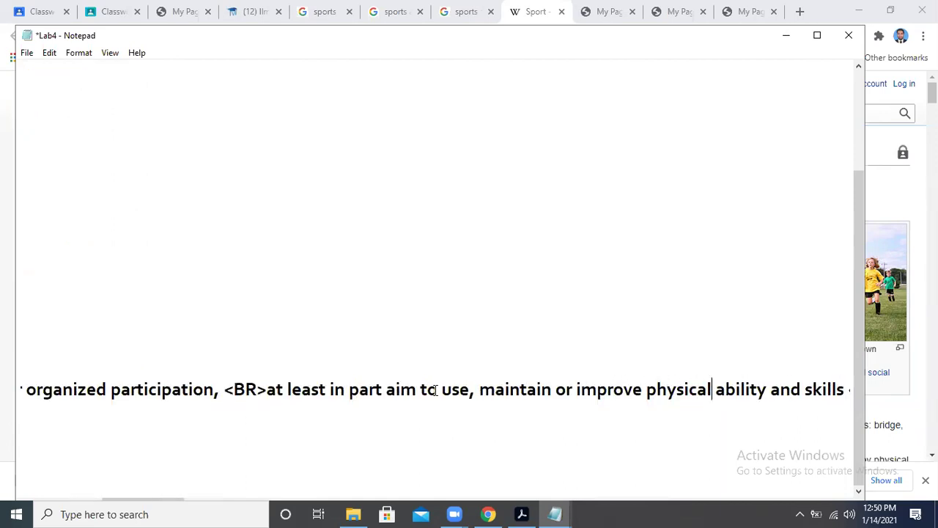
key("Right")
key("Right")
key("Right")
key("Right")
key("Right")
key("Right")
key("Right")
key("Right")
key("Right")
key("Right")
key("Right")
key("Right")
key("Right")
key("Right")
key("Right")
key("Right")
key("Right")
key("Right")
key("Right")
key("Right")
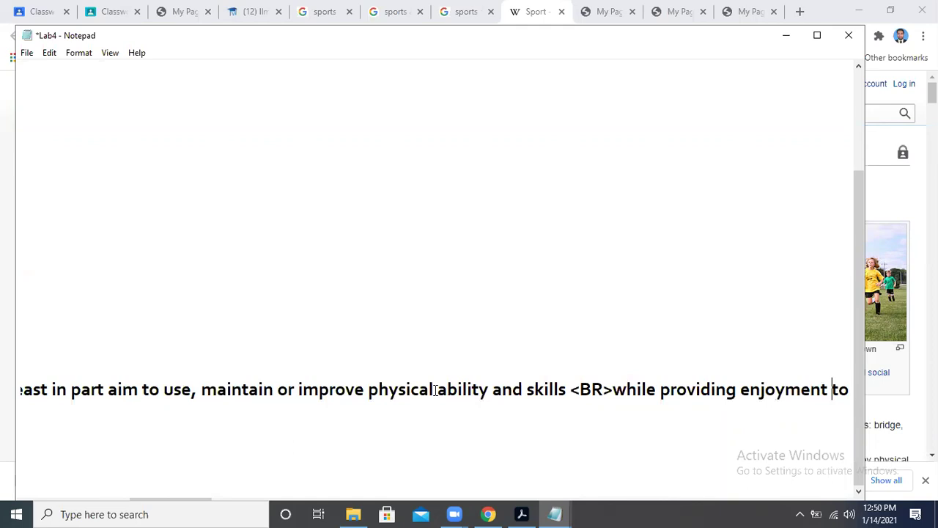
key("Right")
key("Right")
key("Right")
key("Right")
key("Right")
key("Right")
key("Right")
key("Right")
key("Right")
key("Right")
key("Right")
key("Right")
key("Right")
key("Right")
key("Right")
key("Right")
key("Right")
key("Right")
key("Right")
key("Right")
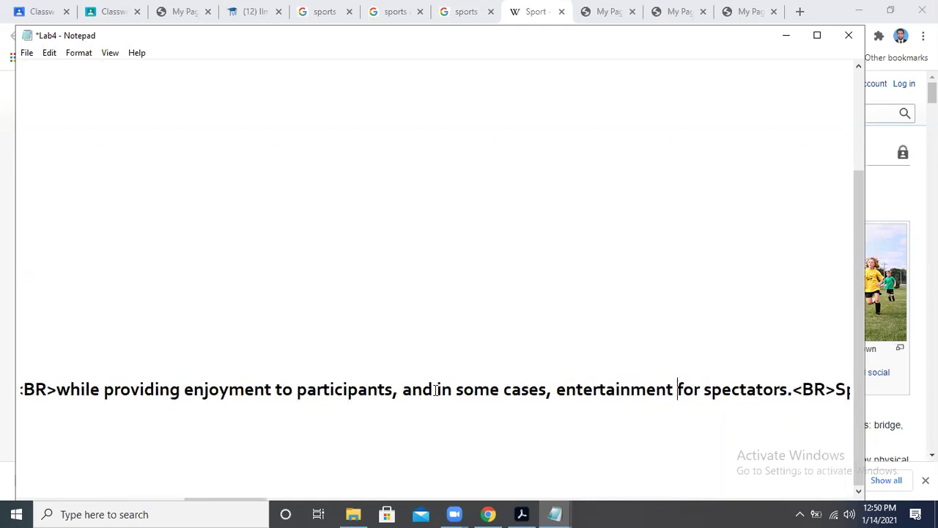
key("Right")
key("Right")
key("Right")
key("Right")
key("Right")
key("Right")
key("Right")
key("Right")
key("Right")
key("Right")
key("Right")
key("Right")
key("Right")
key("Right")
key("Right")
key("Right")
key("Right")
key("Right")
key("Right")
key("Right")
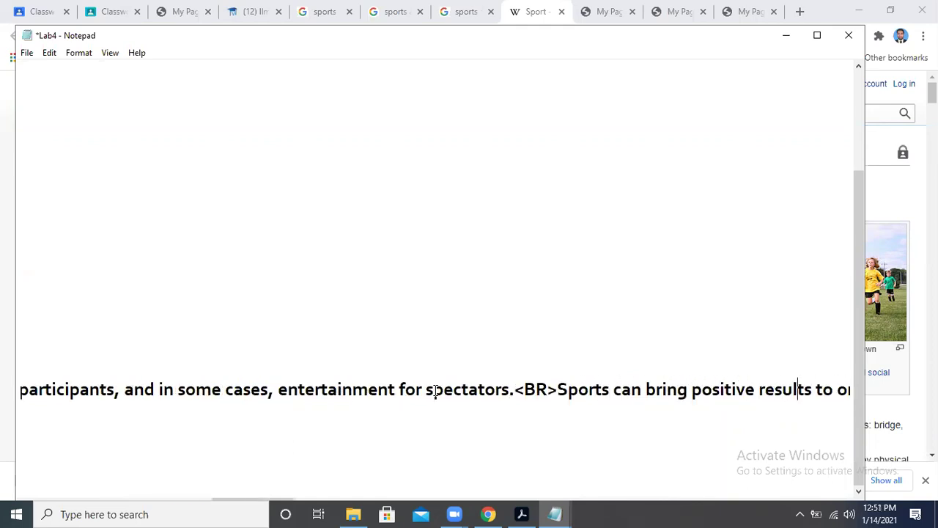
key("Right")
key("Right")
key("Right")
key("Right")
key("Right")
key("Right")
key("Right")
key("Right")
key("Right")
key("Right")
key("Right")
key("Right")
key("Right")
key("Right")
key("Right")
key("Right")
key("Right")
key("Right")
key("Right")
key("Right")
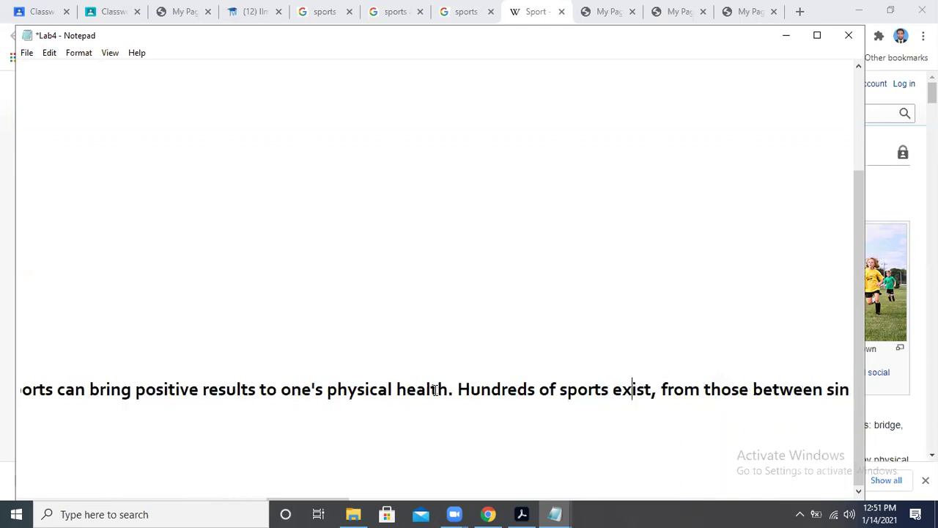
key("Right")
key("Right")
key("Right")
key("Right")
key("Right")
key("Right")
left_click(662, 390)
type("<BR>")
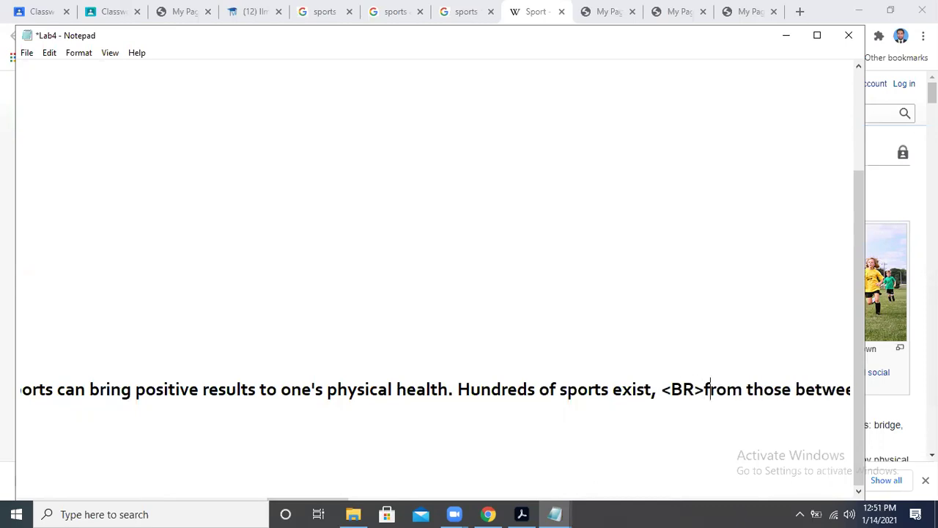
- Insert a <BR> tag in the sports paragraph after "hundreds of simultaneous participants," and before "either in teams"
key("Right")
key("Right")
key("Right")
key("Right")
key("Right")
key("Right")
key("Right")
key("Right")
key("Right")
key("Right")
key("Right")
key("Right")
key("Right")
key("Right")
key("Right")
key("Right")
key("Right")
key("Right")
key("Right")
key("Right")
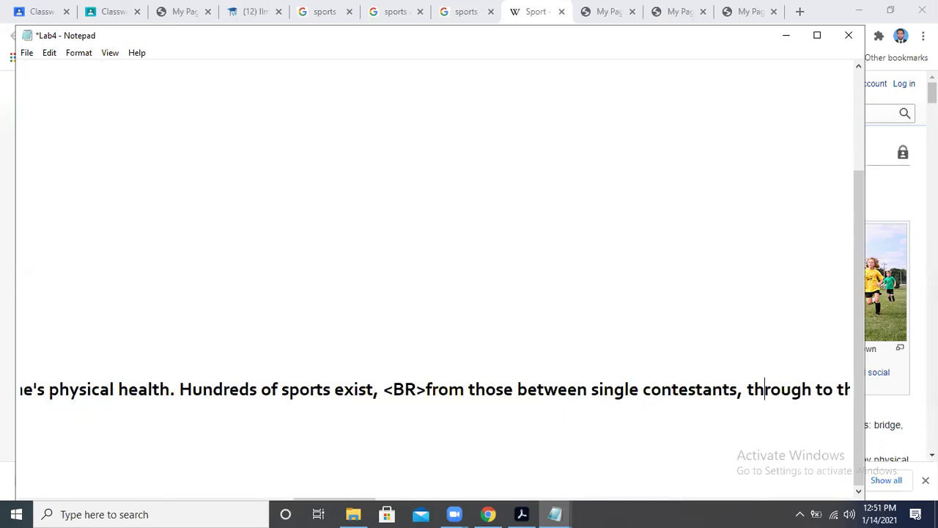
key("Right")
key("Right")
key("Right")
key("Right")
key("Right")
key("Right")
key("Right")
key("Right")
key("Right")
key("Right")
key("Right")
key("Right")
key("Right")
key("Right")
key("Right")
key("Right")
key("Right")
key("Right")
key("Right")
key("Right")
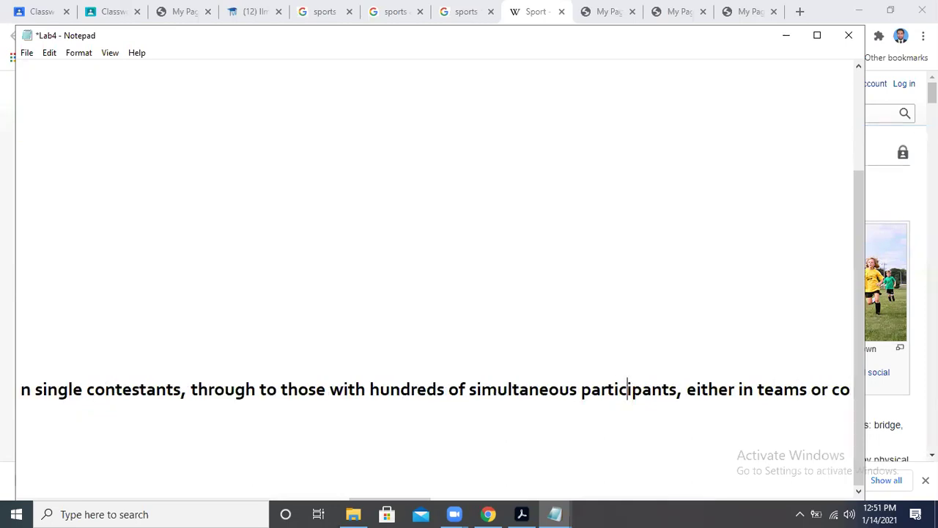
key("Left")
type("<BR>")
- Insert a <BR> tag in the sports paragraph after "In certain sports such as racing," and before "many contestants"
key("Right")
key("Right")
key("Right")
key("Right")
key("Right")
key("Right")
key("Right")
key("Right")
key("Right")
key("Right")
key("Right")
key("Right")
key("Right")
key("Right")
key("Right")
key("Right")
key("Right")
key("Right")
key("Right")
key("Right")
key("Right")
key("Right")
key("Right")
key("Right")
key("Right")
key("Right")
key("Right")
key("Right")
key("Right")
key("Right")
key("Right")
key("Right")
key("Right")
key("Right")
key("Right")
key("Right")
key("Right")
key("Right")
key("Right")
key("Right")
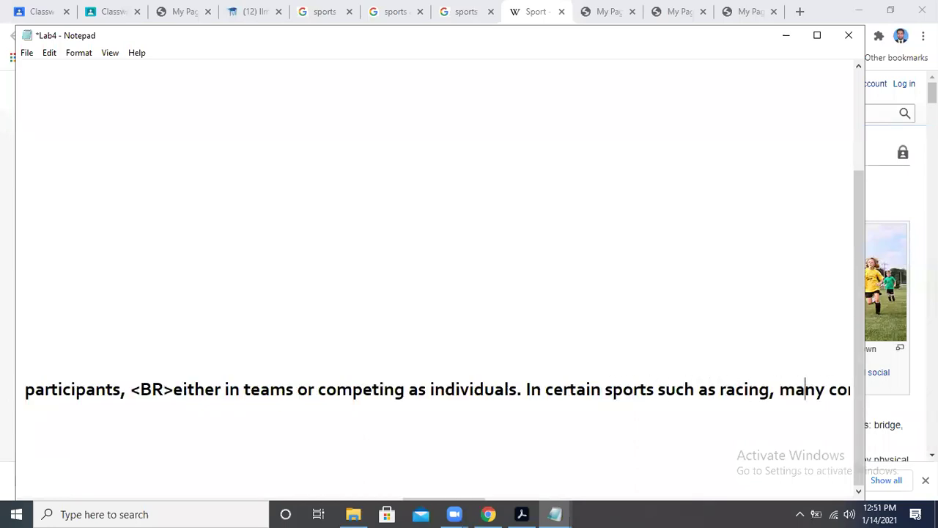
key("Left")
type("<BR<")
key("BackSpace")
type(">")
- Insert a <BR> tag in the sports paragraph after "is between two sides," and before "each attempting to exceed"
key("Right")
key("Right")
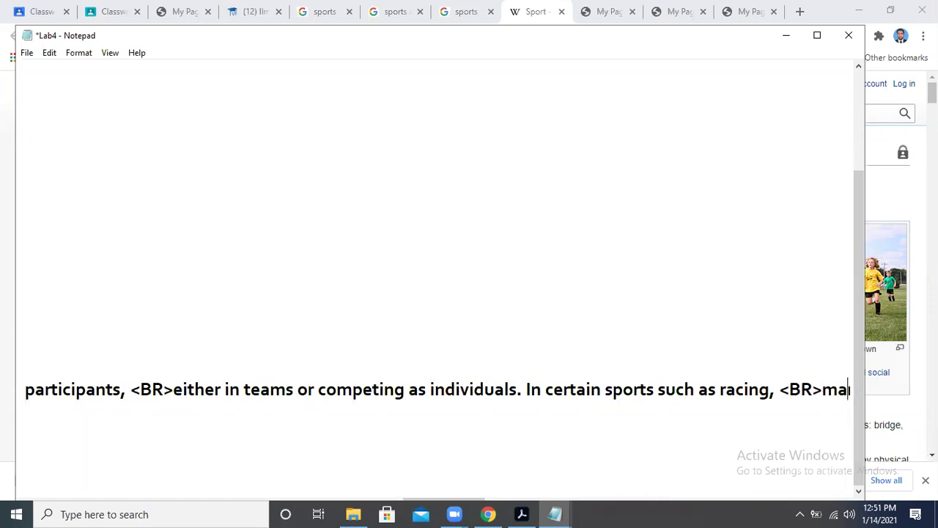
key("Right")
key("Right")
key("Right")
key("Right")
key("Right")
key("Right")
key("Right")
key("Right")
key("Right")
key("Right")
key("Right")
key("Right")
key("Right")
key("Right")
key("Right")
key("Right")
key("Right")
key("Right")
key("Right")
key("Right")
key("Right")
key("Right")
key("Right")
key("Right")
key("Right")
key("Right")
key("Right")
key("Right")
key("Right")
key("Right")
key("Right")
key("Right")
key("Right")
key("Right")
key("Right")
key("Right")
key("Right")
key("Right")
key("Right")
key("Right")
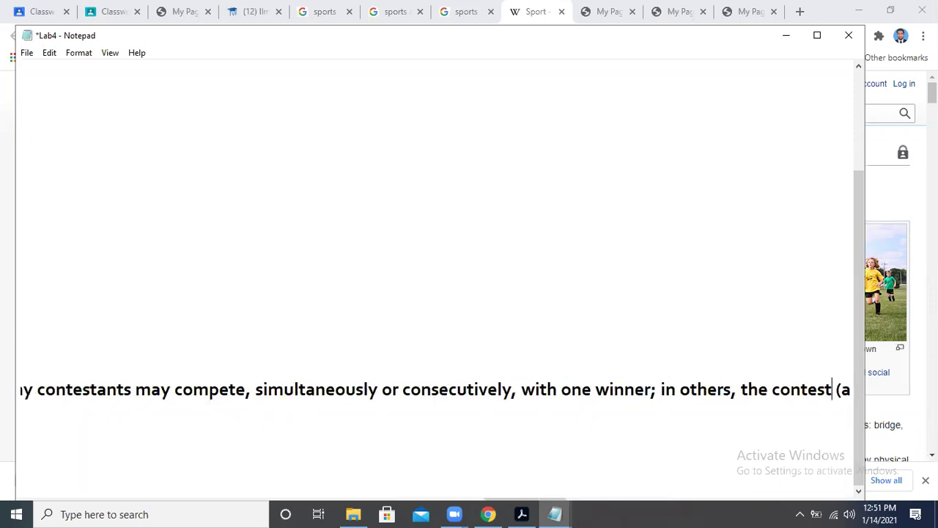
key("Right")
key("Right")
key("Right")
key("Right")
key("Right")
key("Right")
key("Right")
key("Right")
key("Right")
key("Right")
key("Right")
key("Right")
key("Right")
key("Right")
key("Right")
key("Right")
key("Right")
key("Right")
key("Right")
key("Right")
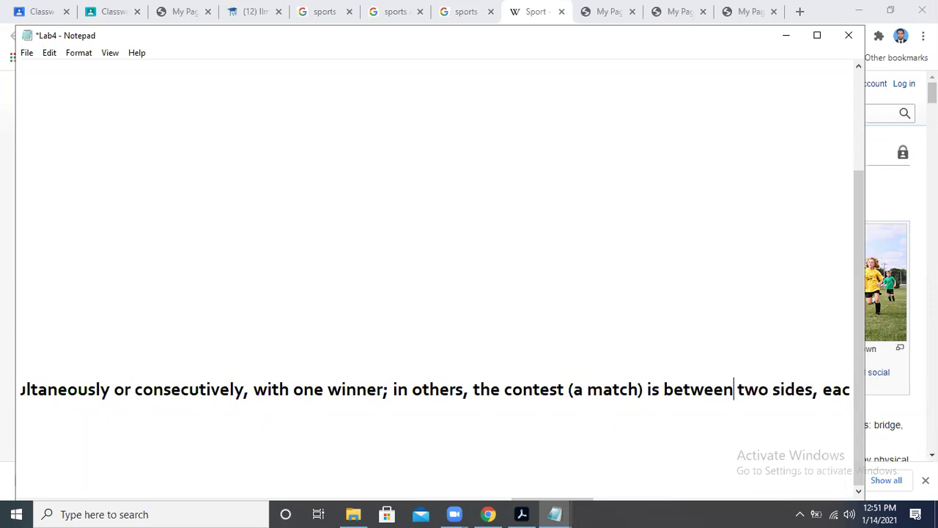
key("Right")
key("Right")
key("Right")
key("Right")
key("Right")
key("Right")
key("Right")
type("<BR>")
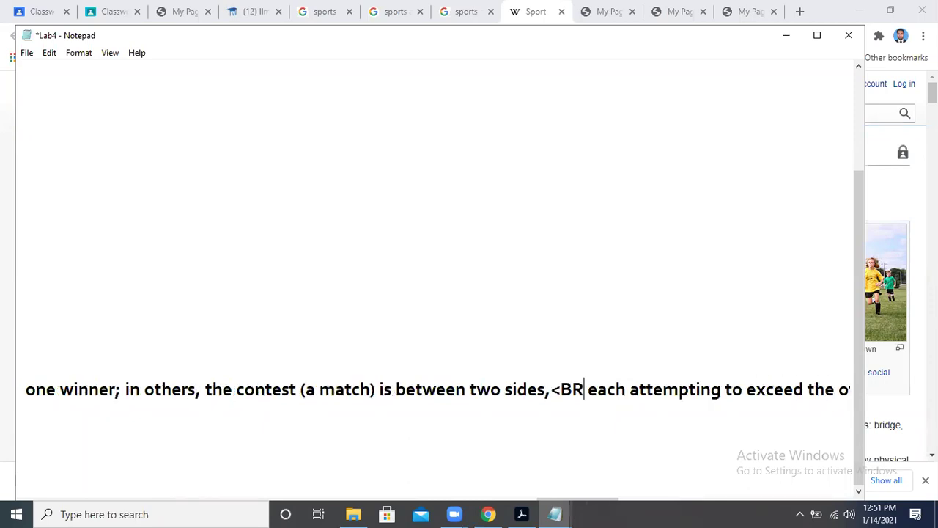
- Insert a <BR> tag in the sports paragraph after "tie-breaking methods to ensure" and before "one winner and one loser"
left_click(617, 390)
key("Right")
key("Right")
key("Right")
key("Right")
key("Right")
key("Right")
key("Right")
key("Right")
key("Right")
key("Right")
key("Right")
key("Right")
key("Right")
key("Right")
key("Right")
key("Right")
key("Right")
key("Right")
key("Right")
key("Right")
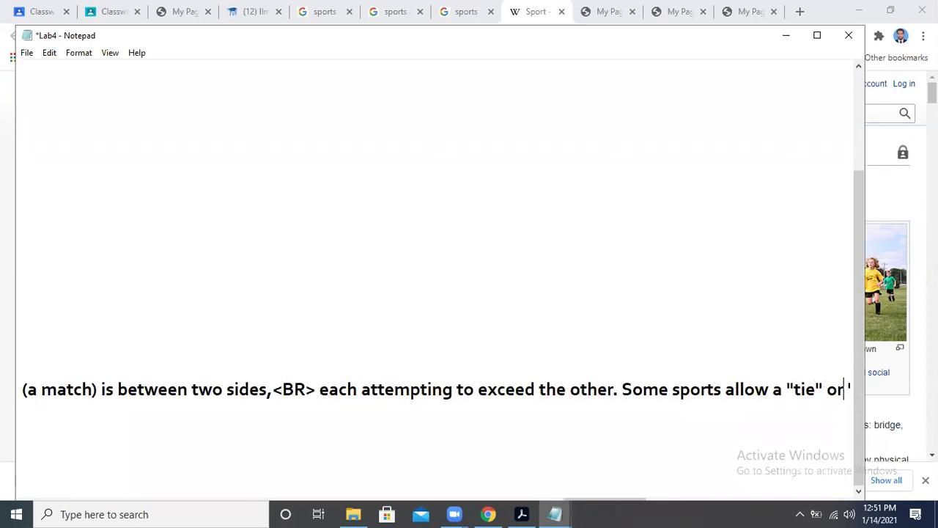
key("Right")
key("Right")
key("Right")
key("Right")
key("Right")
key("Right")
key("Right")
key("Right")
key("Right")
key("Right")
key("Right")
key("Right")
key("Right")
key("Right")
key("Right")
key("Right")
key("Right")
key("Right")
key("Right")
key("Right")
key("Right")
key("Right")
key("Right")
key("Right")
key("Right")
key("Right")
key("Right")
key("Right")
key("Right")
key("Right")
key("Right")
key("Right")
key("Right")
key("Right")
key("Right")
key("Right")
key("Right")
key("Right")
key("Right")
key("Right")
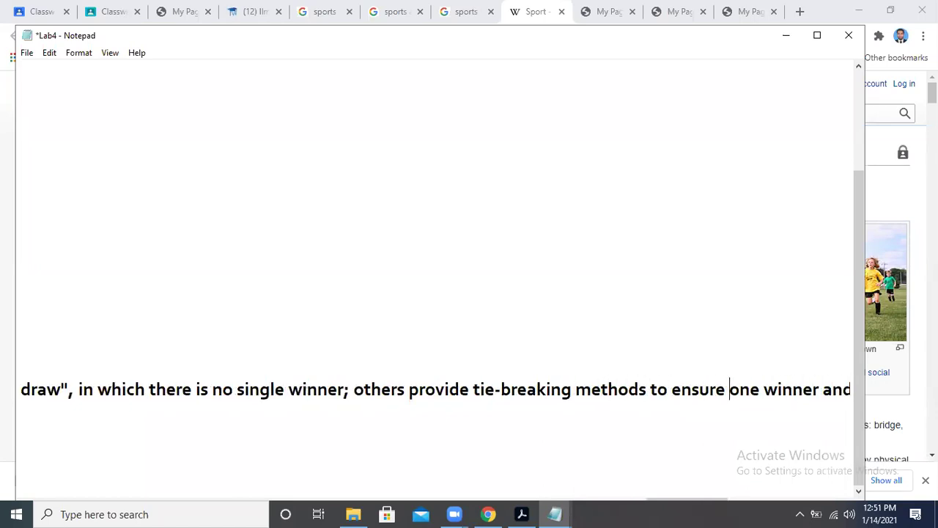
type("<BR>")
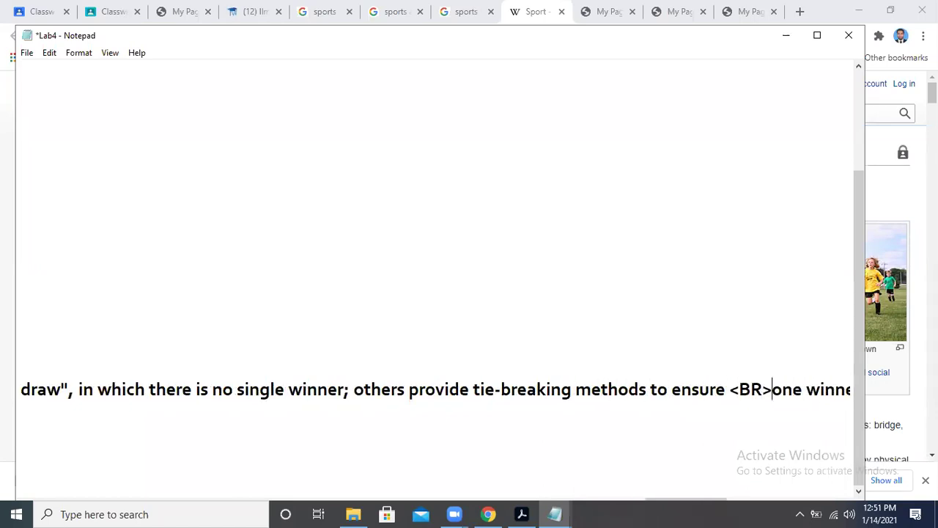
- Insert a <BR> tag in the sports paragraph after "in a tournament producing a champion." and before "Many sports leagues"
key("Right")
key("Right")
key("Right")
key("Right")
key("Right")
key("Right")
key("Right")
key("Right")
key("Right")
key("Right")
key("Right")
key("Right")
key("Right")
key("Right")
key("Right")
key("Right")
key("Right")
key("Right")
key("Right")
key("Right")
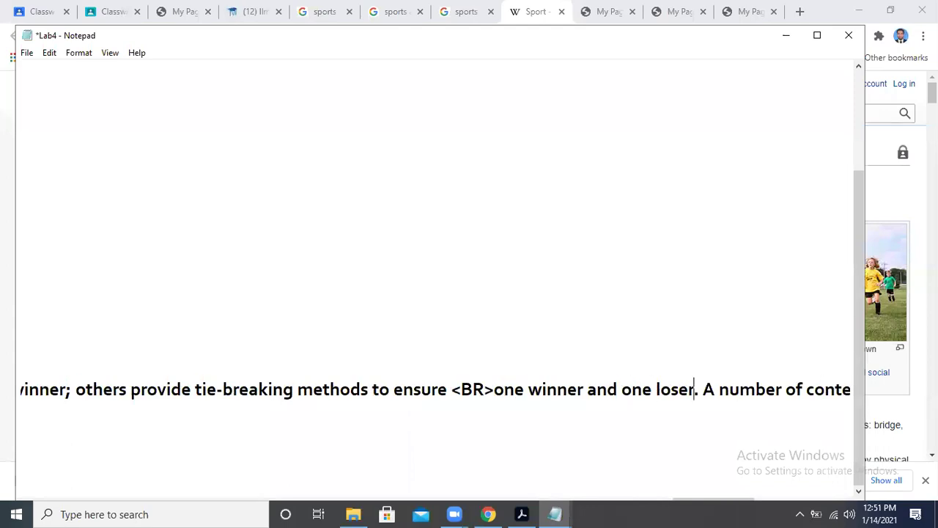
key("Right")
key("Right")
key("Right")
key("Right")
key("Right")
key("Right")
key("Right")
key("Right")
key("Right")
key("Right")
key("Right")
key("Right")
key("Right")
key("Right")
key("Right")
key("Right")
key("Right")
key("Right")
key("Right")
key("Right")
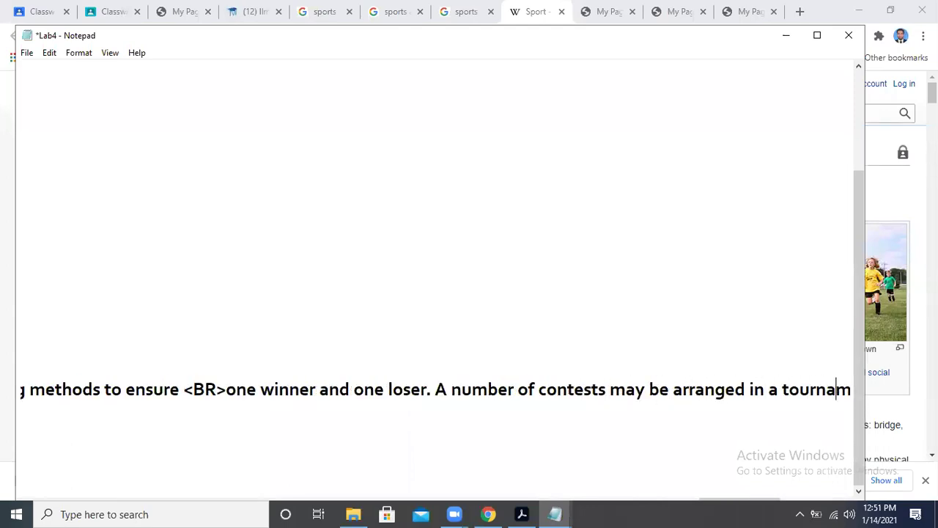
key("Right")
key("Right")
type("<BR>")
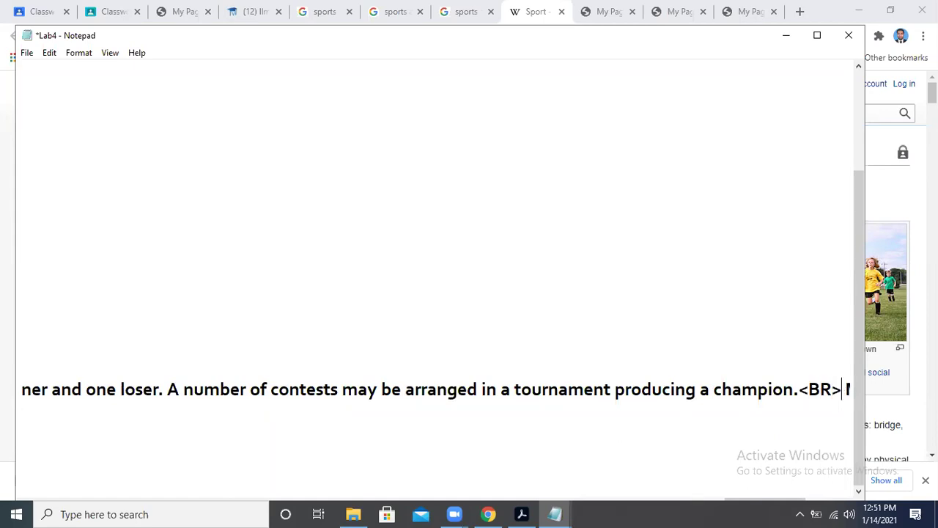
- Break the paragraph's source line within "champion", just before "n by arranging games in a regular sports season", and save Lab4
key("Right")
key("Right")
key("Right")
key("Right")
key("Right")
key("Right")
key("Right")
key("Right")
key("Right")
key("Right")
key("Right")
key("Right")
key("Right")
key("Right")
key("Right")
key("Right")
key("Right")
key("Right")
key("Right")
key("Right")
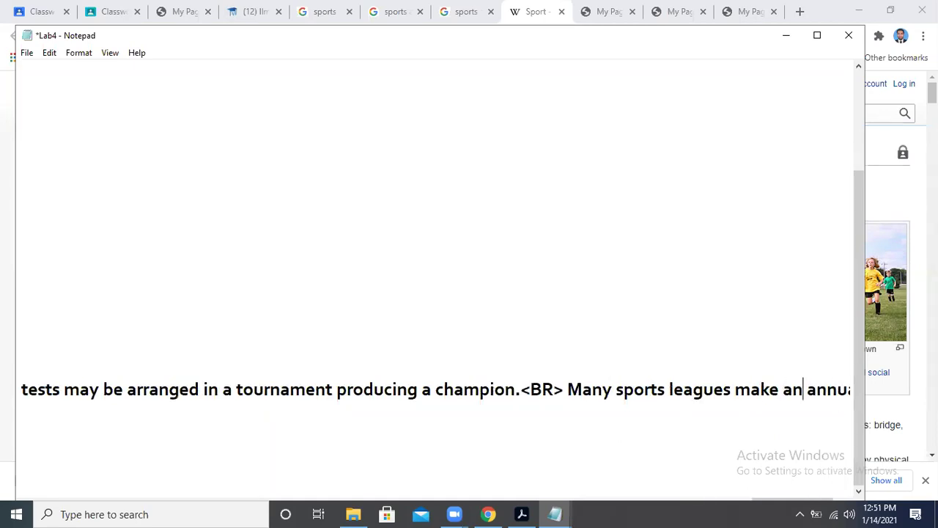
key("Return")
key("Right")
key("Right")
key("Right")
key("Right")
key("Right")
key("Right")
key("Right")
key("Right")
key("Right")
key("Right")
key("Right")
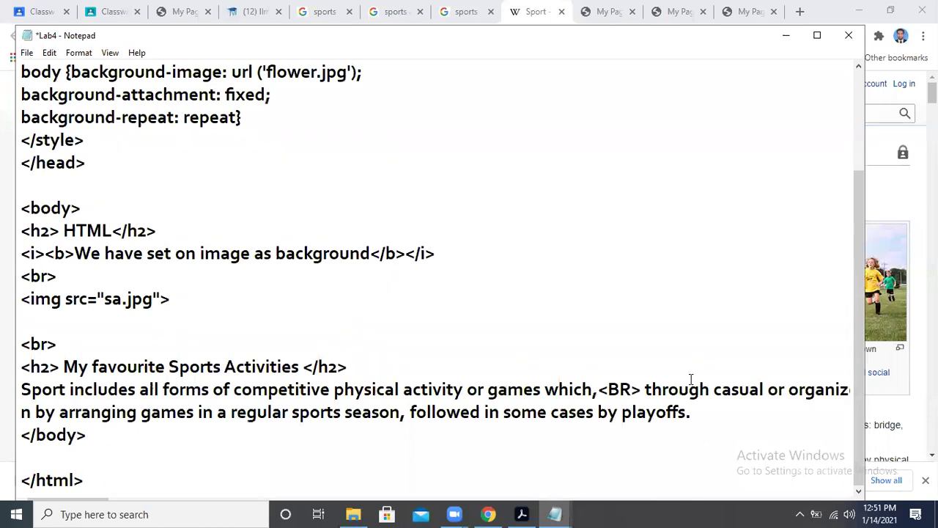
left_click(401, 413)
left_click(26, 53)
left_click(47, 114)
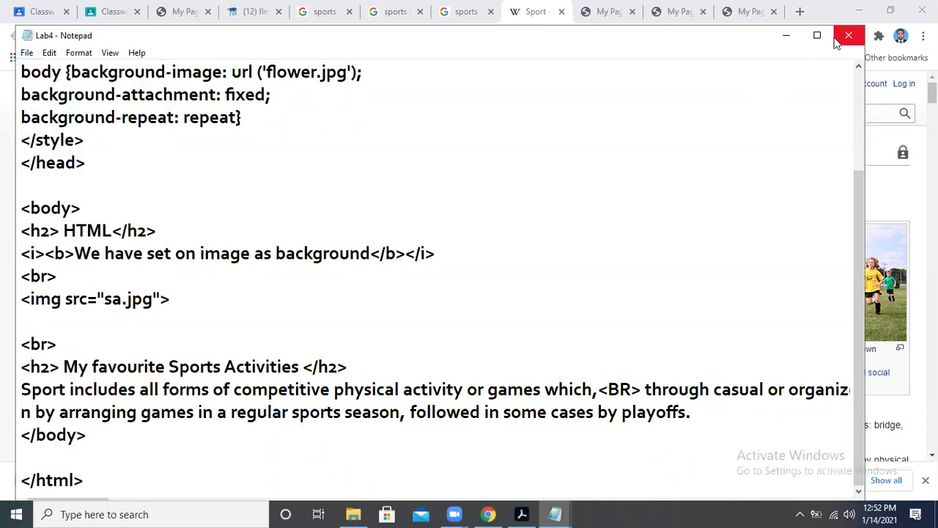
- Open Lab4 from the Chapter 9 Introduction to HTML 5 folder in the browser and review its headings and text line breaks
left_click(787, 36)
left_click(856, 12)
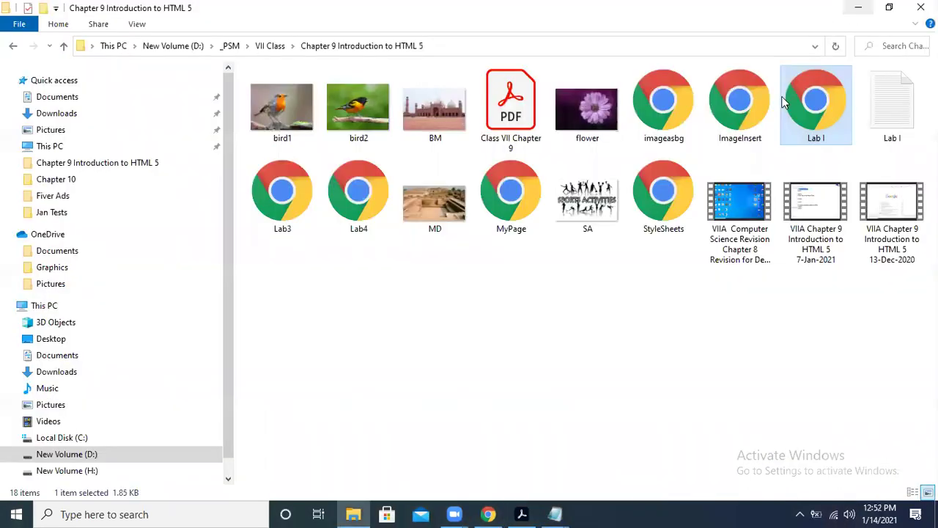
double_click(383, 223)
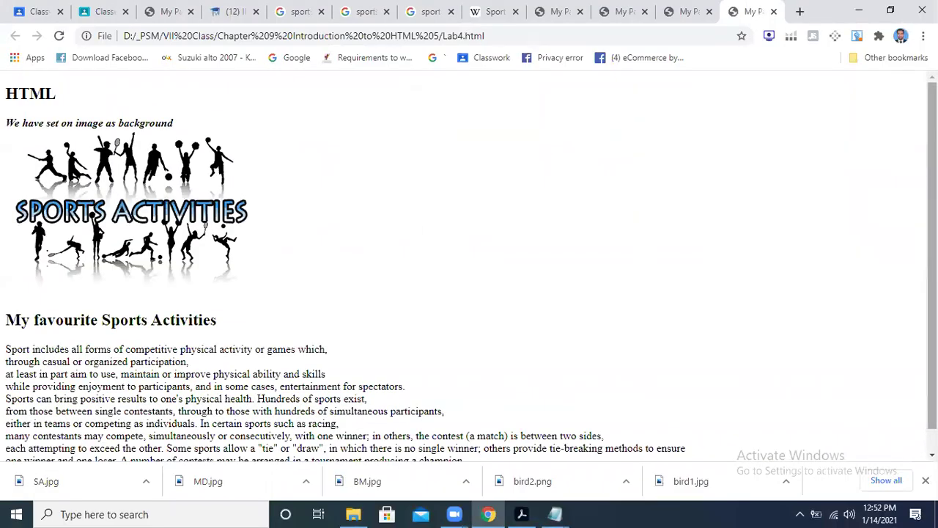
scroll(931, 256, "down", 1)
scroll(931, 257, "up", 1)
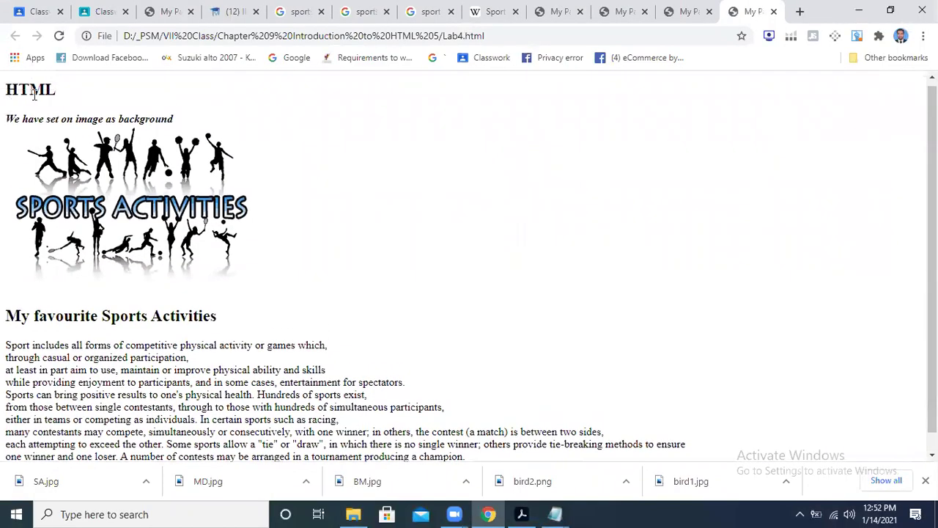
double_click(50, 90)
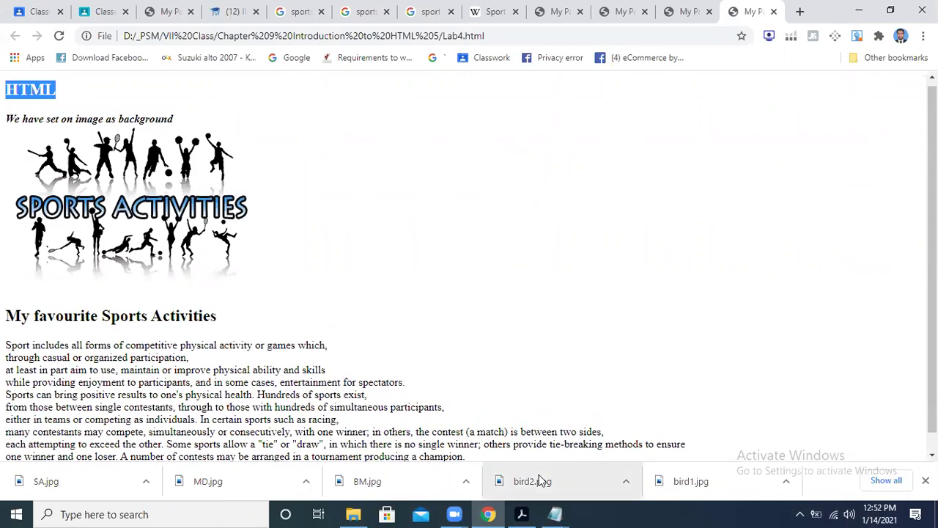
- Delete the line <h2> HTML</h2> below the opening body tag in the Lab4 source and save the file
key("alt+Tab")
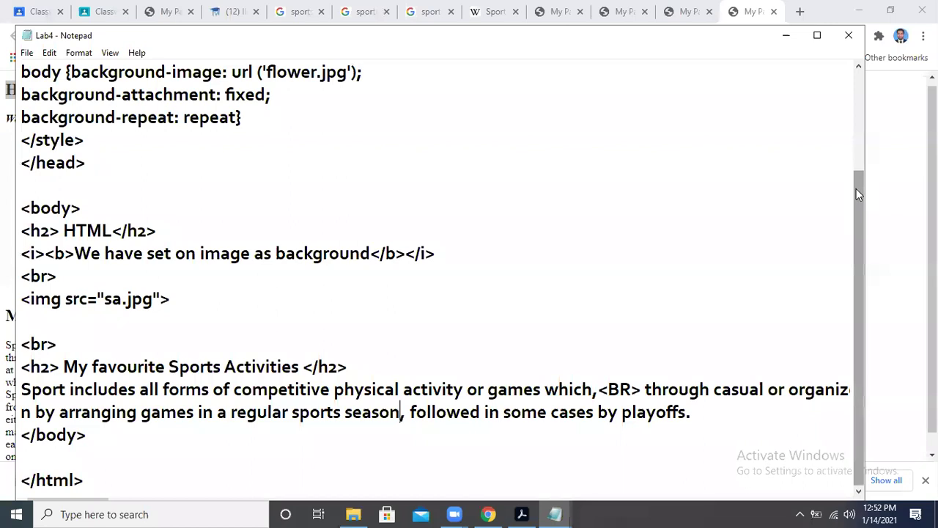
left_click_drag(856, 189, 857, 88)
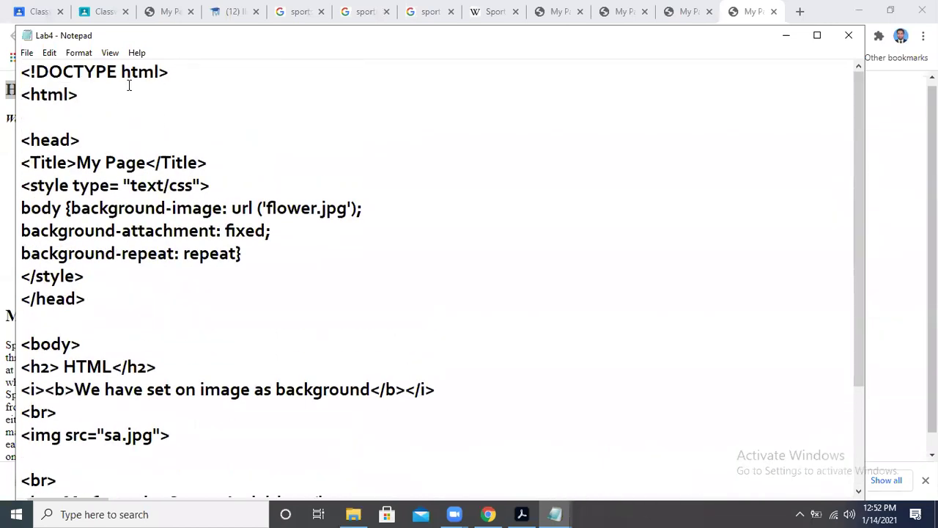
left_click(139, 71)
left_click(122, 85)
left_click(140, 294)
left_click_drag(187, 367, 20, 366)
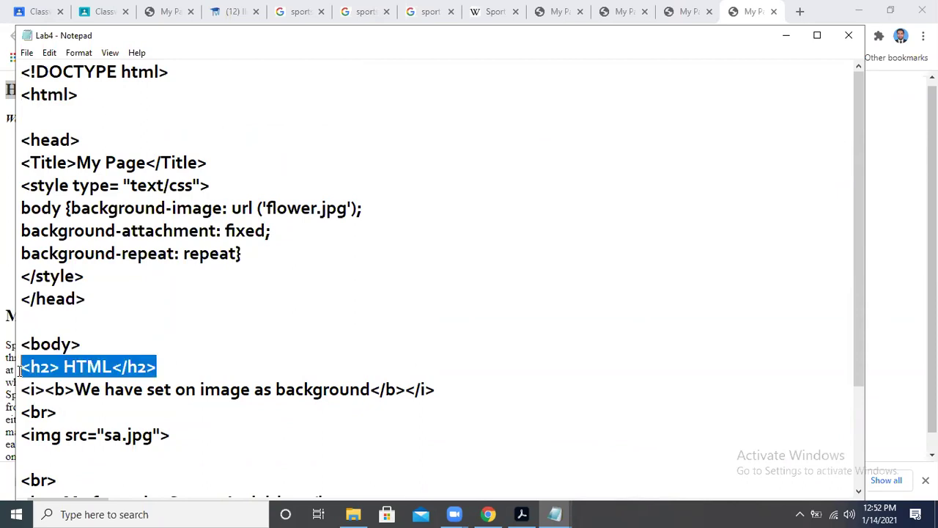
key("Delete")
key("ctrl+s")
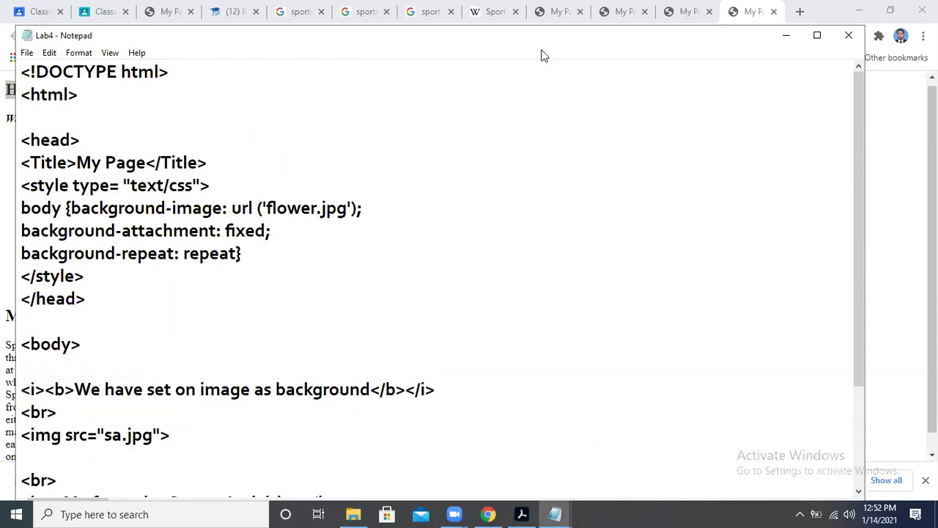
- Return to the Lab4 page in the browser and reload it to check the edited content
left_click(786, 35)
left_click(413, 207)
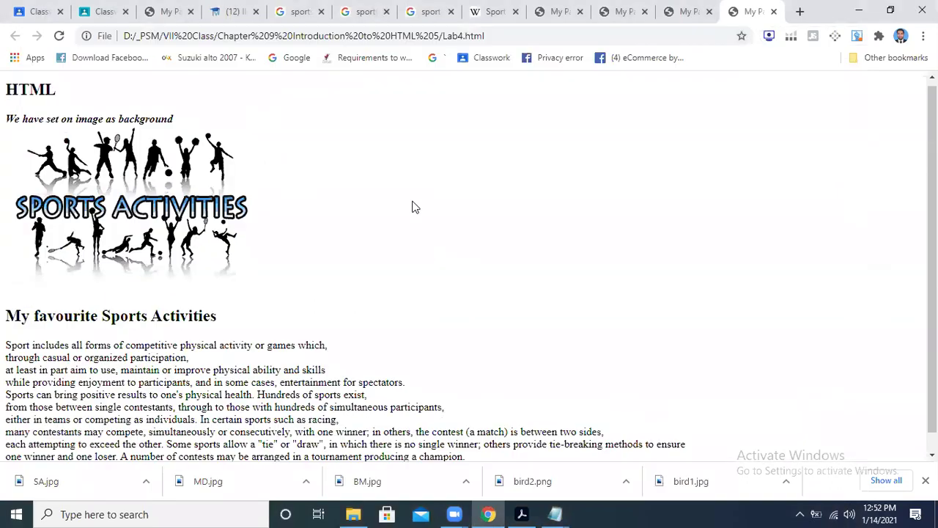
key("F5")
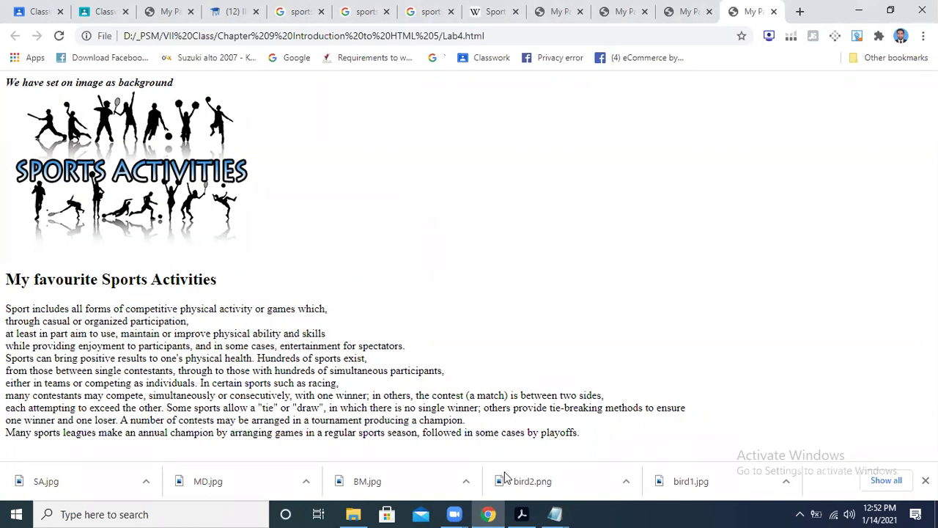
- Switch to the Class VII Chapter 9 PDF in Adobe Acrobat and select all of its content
key("alt+Tab")
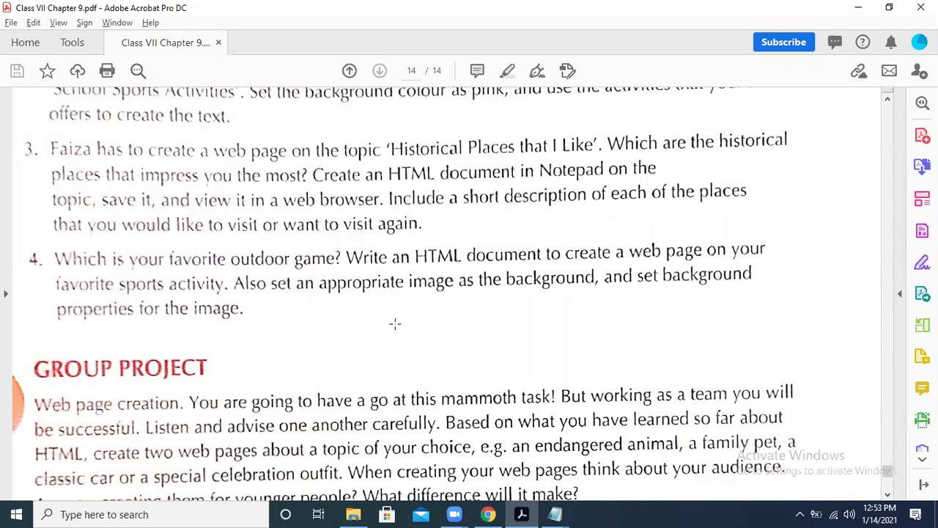
mouse_move(462, 478)
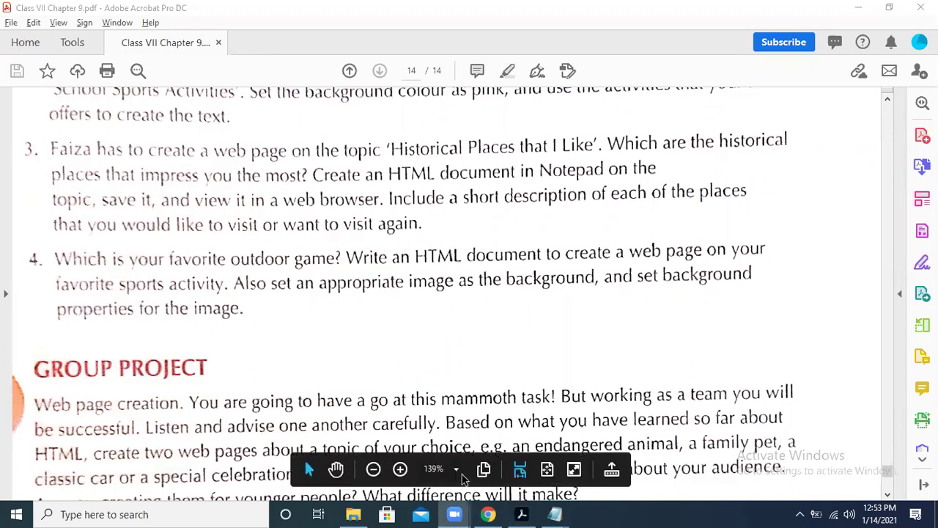
key("ctrl+a")
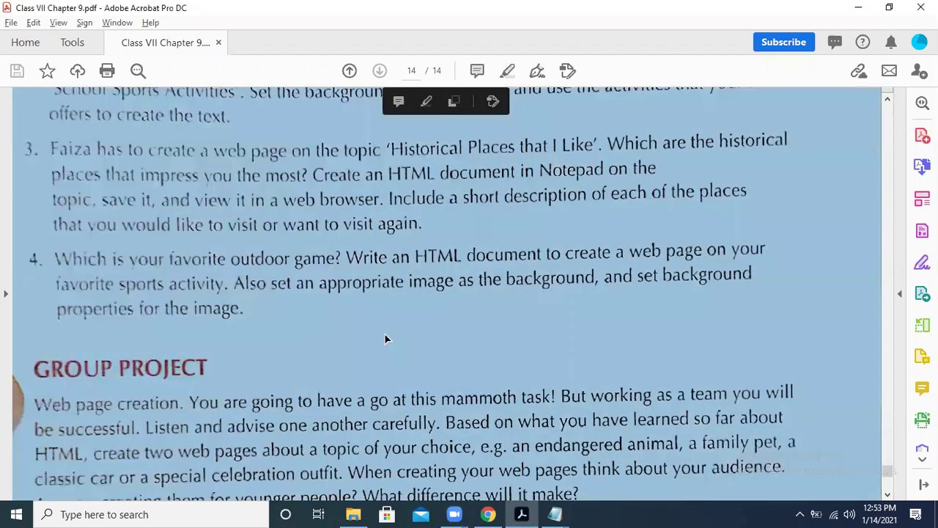
- Clear the selection in the PDF and go back through the chapter exercises to review the Descriptive Type Questions
left_click(814, 207)
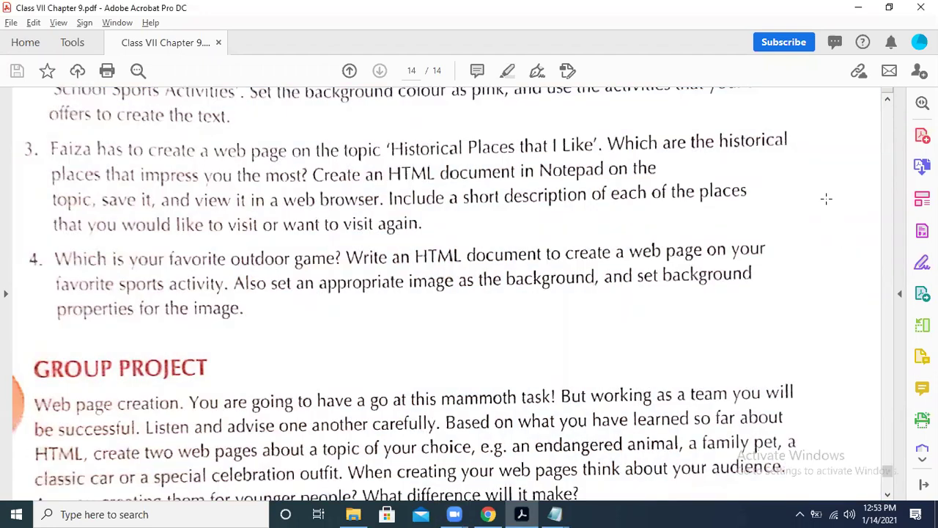
left_click(888, 101)
scroll(888, 100, "up", 15)
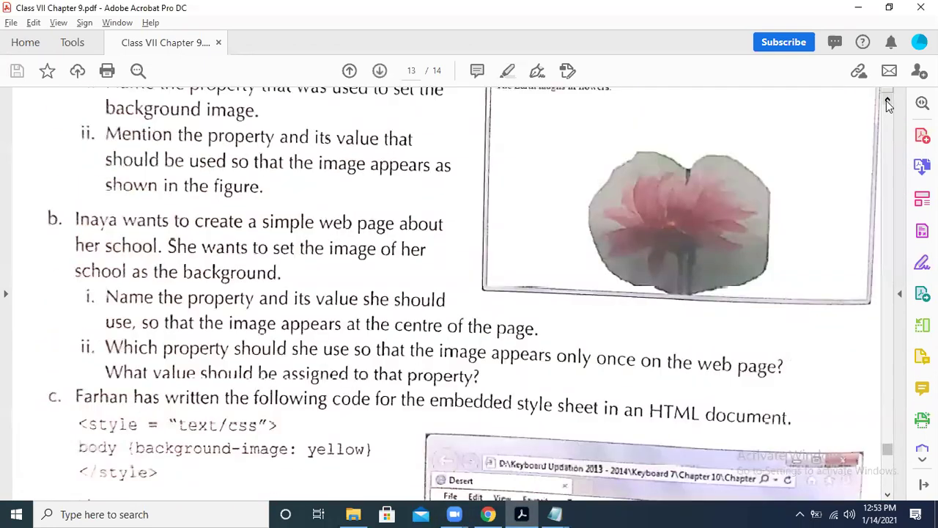
scroll(888, 100, "up", 10)
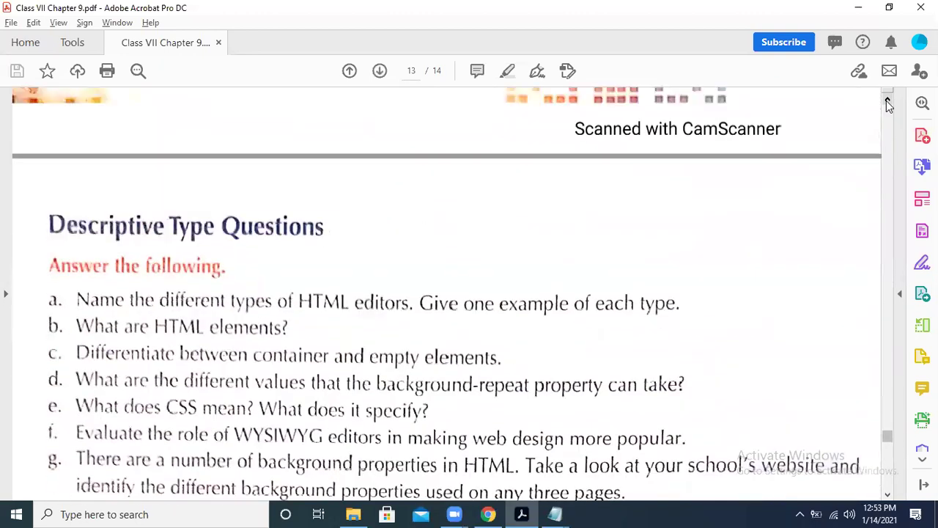
left_click(888, 497)
left_click(888, 497)
left_click(888, 497)
left_click(888, 497)
left_click(888, 497)
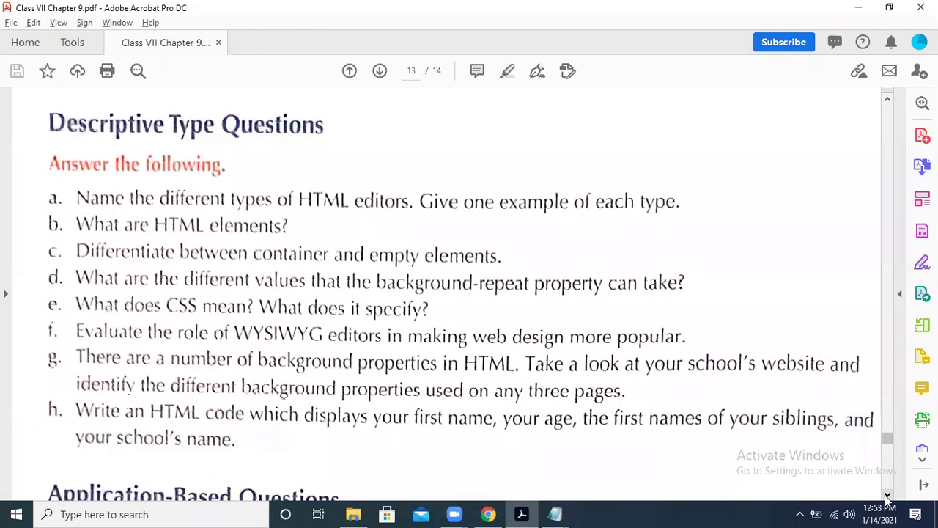
- Switch to the VIIA Computer Science classwork in Google Classroom and open the draft Lesson 14-Jan-2021 Chapter 9 material for editing
mouse_move(489, 514)
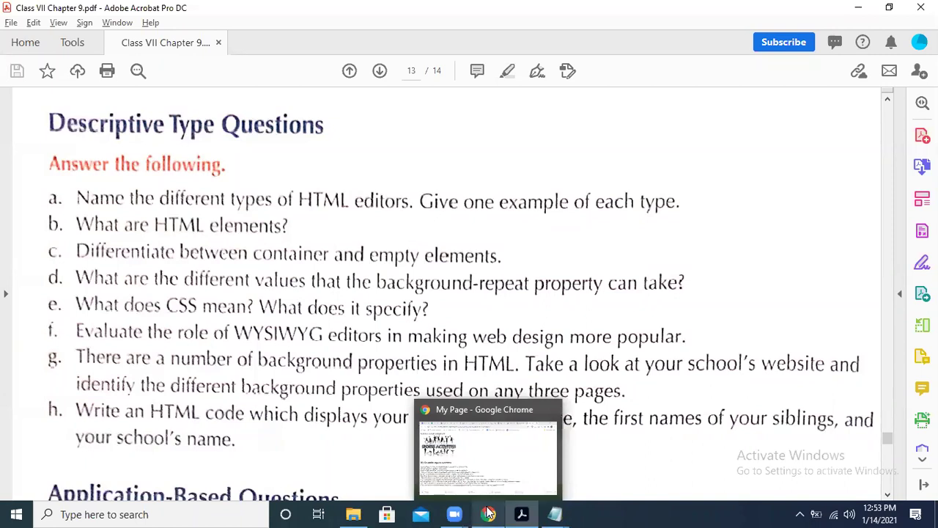
left_click(489, 514)
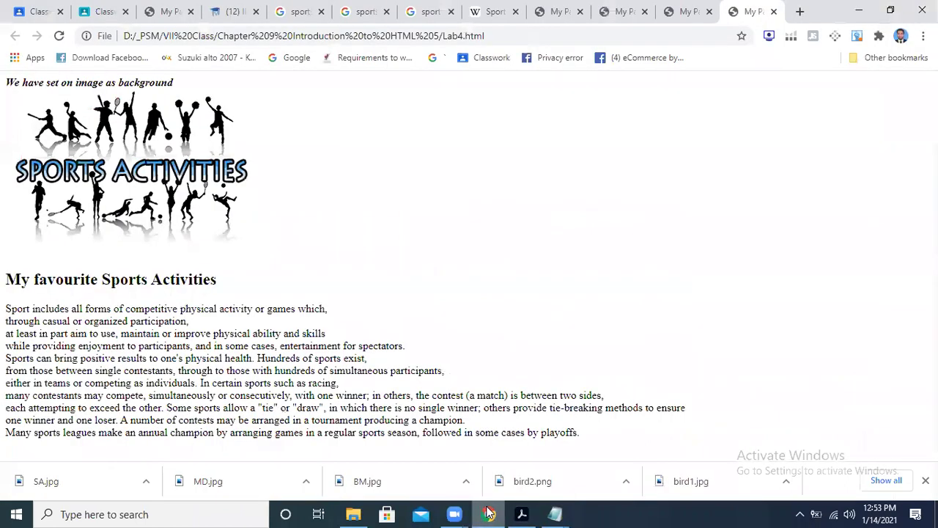
left_click(102, 11)
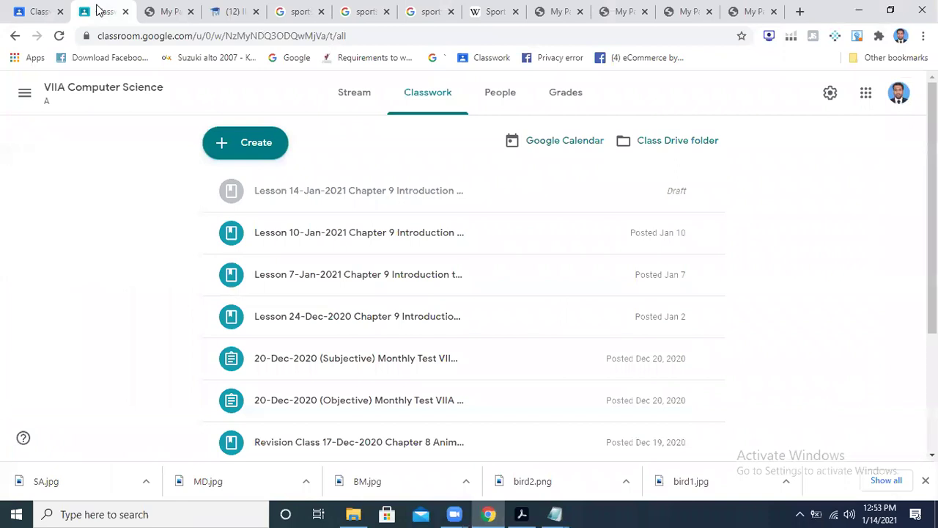
left_click(706, 192)
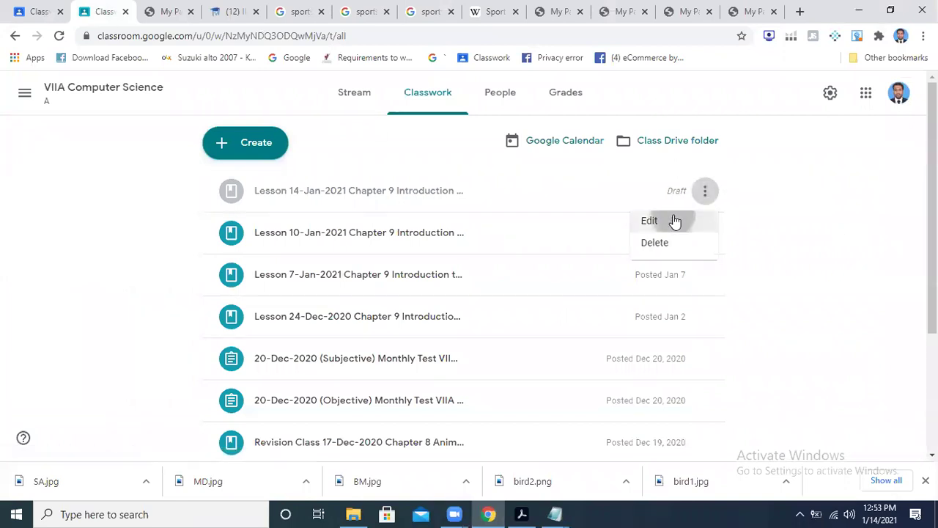
left_click(650, 221)
- Insert "Home Work" and the line "Write the following definitions in your copies." after the description's video paragraph, above Thanks
left_click(440, 253)
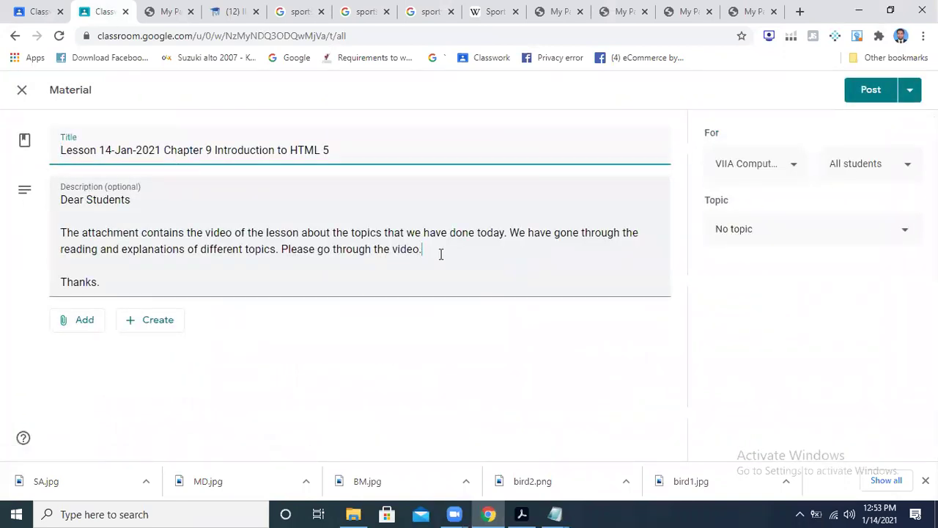
key("Return")
key("Return")
type("Ho")
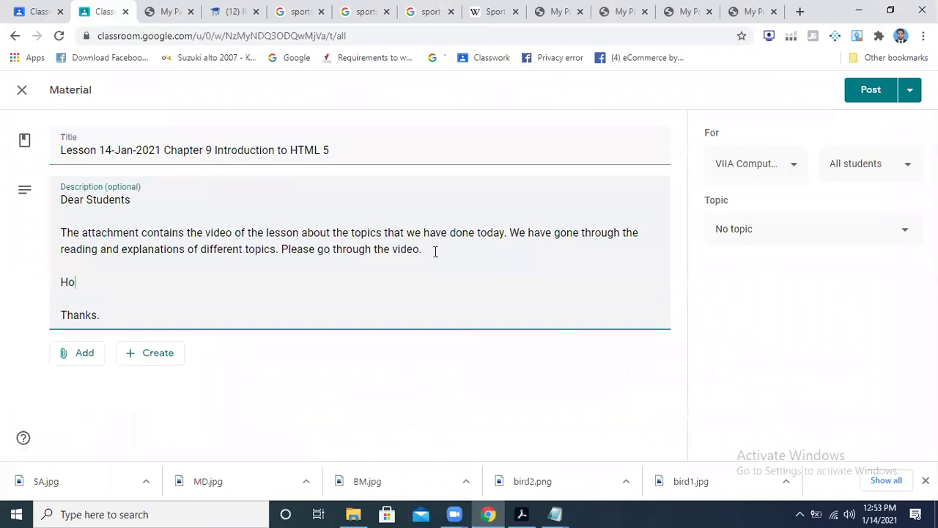
type("me Work")
key("Return")
type("Write the fol")
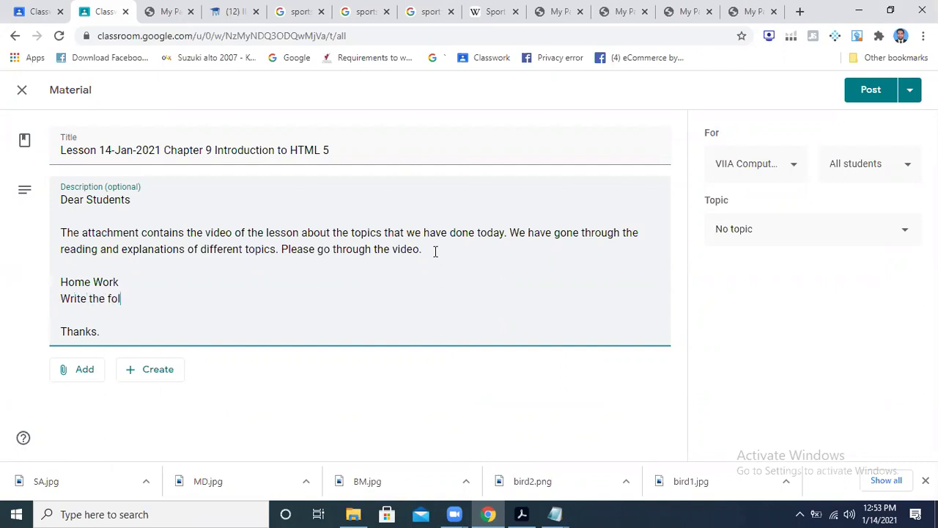
type("lowing definitions in your copies ")
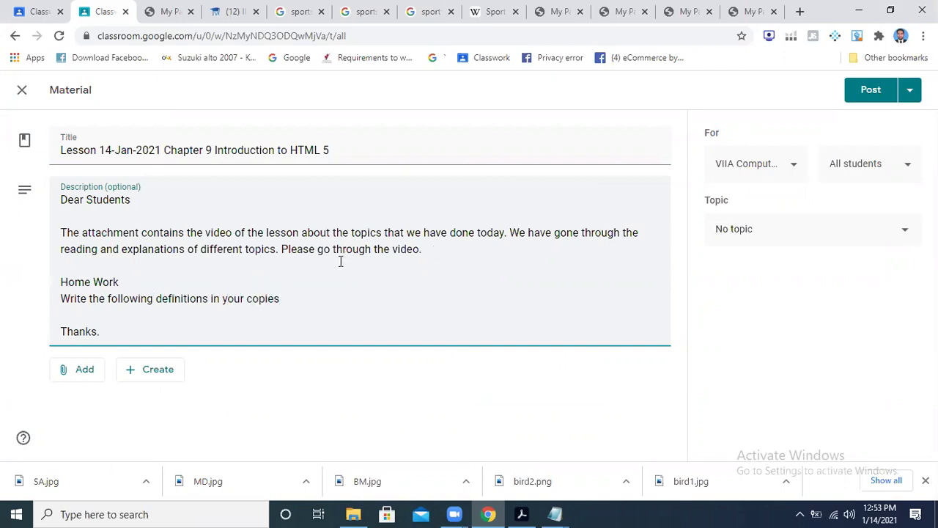
type(".")
key("Return")
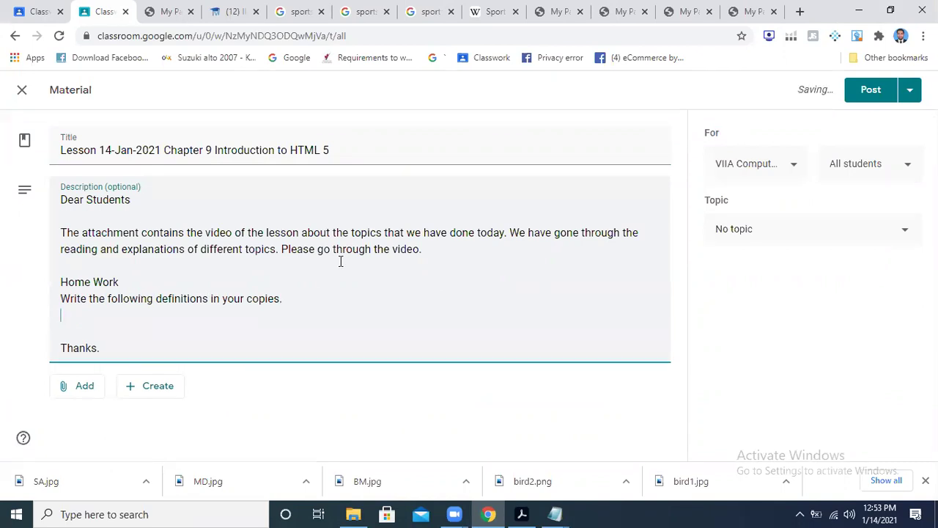
- Add "HTML Tags" under the home work instruction and insert an empty line above it
type("HTML Tags")
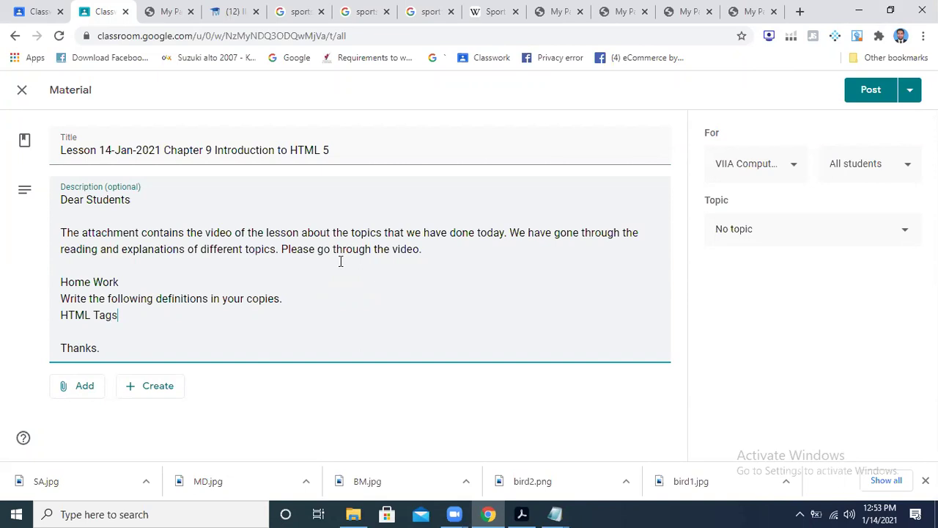
left_click(320, 293)
key("Return")
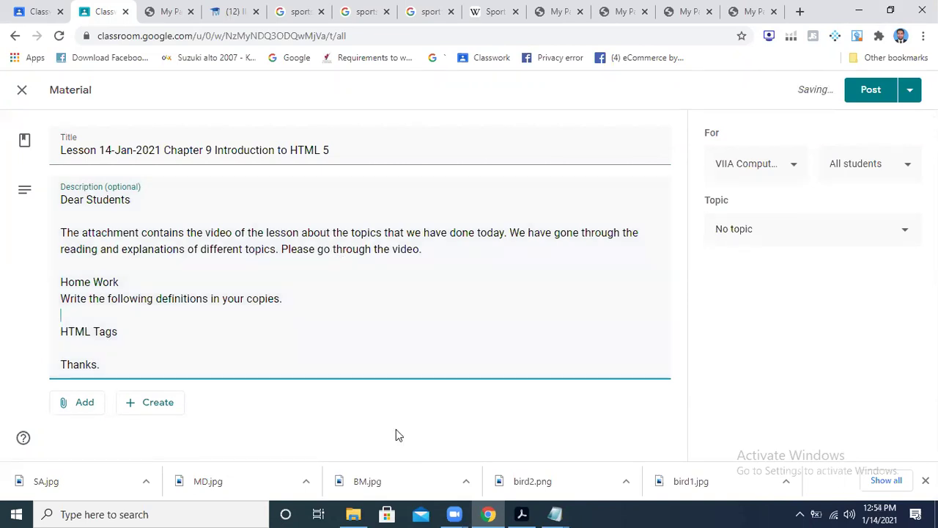
- Switch to the Chapter 9 PDF in Adobe Acrobat and examine the Tricky Terms definitions for home work terms
left_click(523, 514)
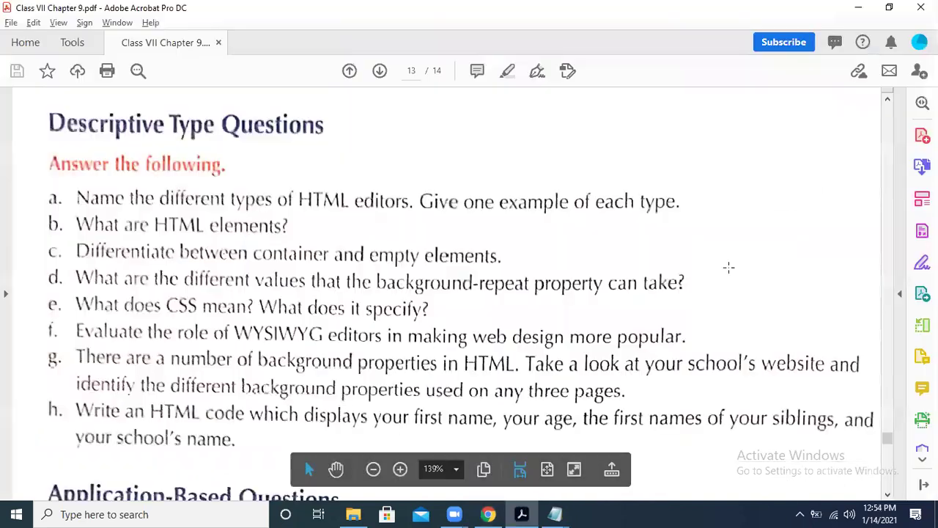
scroll(888, 100, "up", 15)
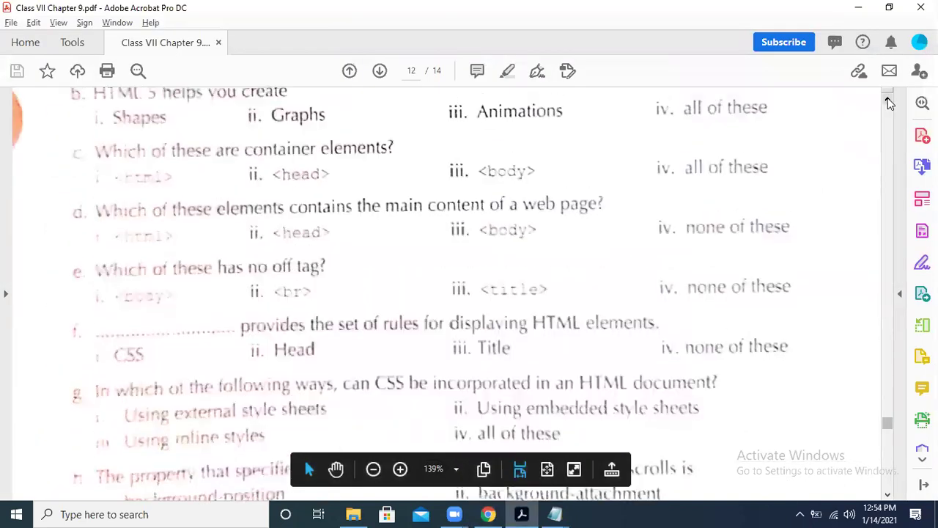
scroll(888, 99, "up", 12)
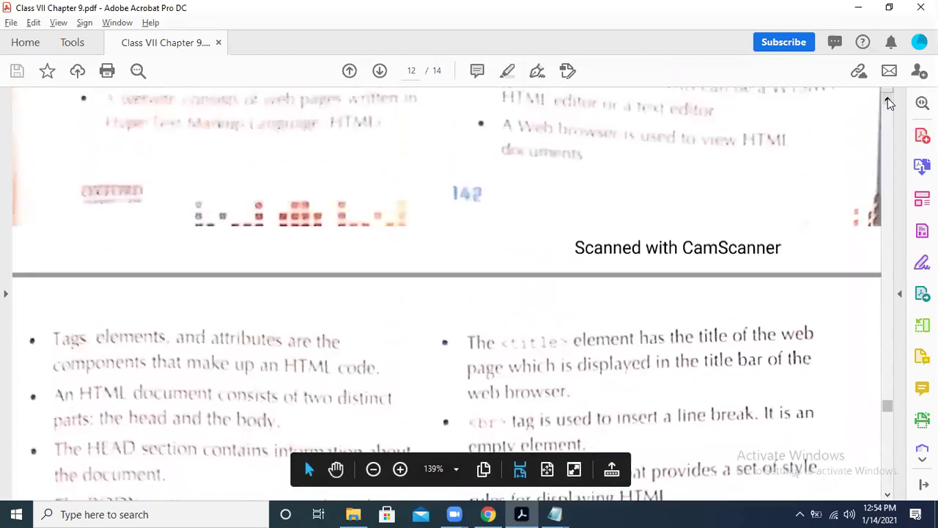
scroll(888, 103, "up", 4)
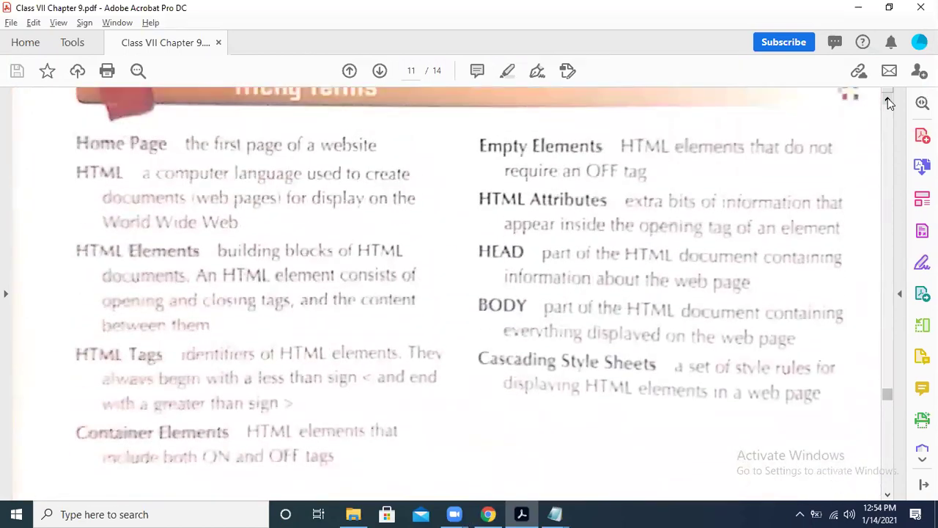
scroll(889, 102, "up", 6)
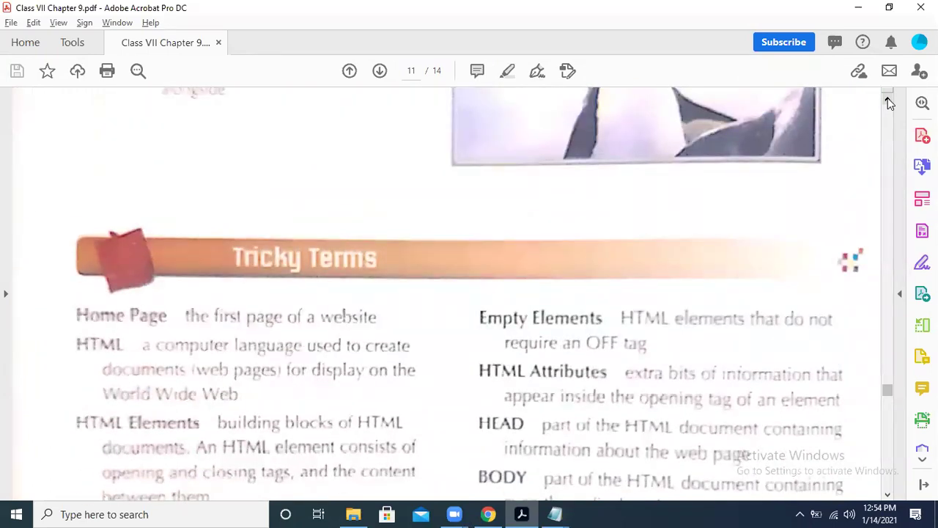
left_click(889, 495)
scroll(892, 496, "down", 8)
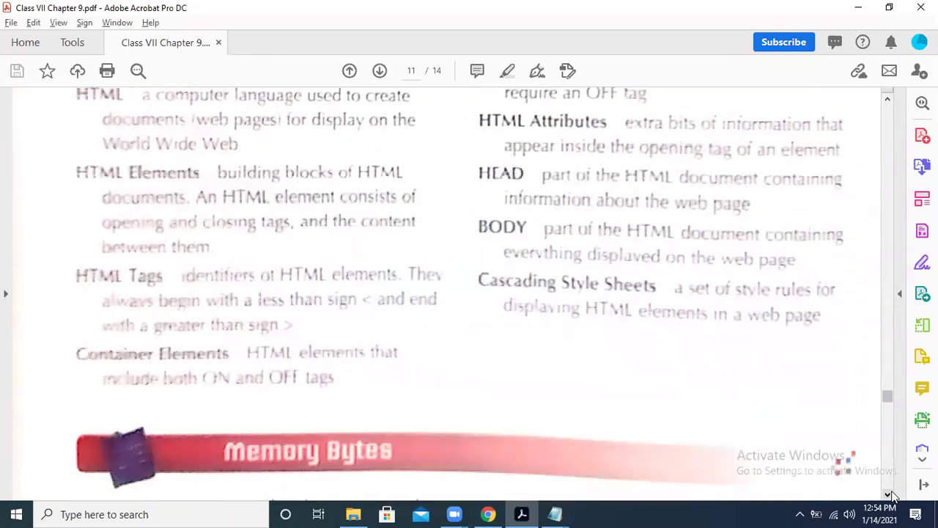
- Return to the Classroom material and add "Home Page" above and "HTML Attributes" below HTML Tags in the home work list
key("alt+Tab")
type("Home Page")
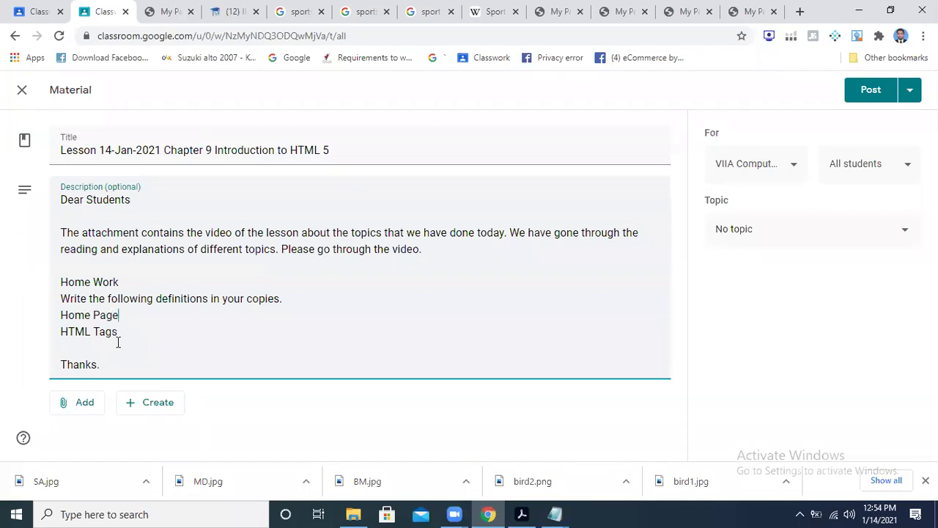
key("Right")
type("HTML Attributre")
key("BackSpace")
type("es")
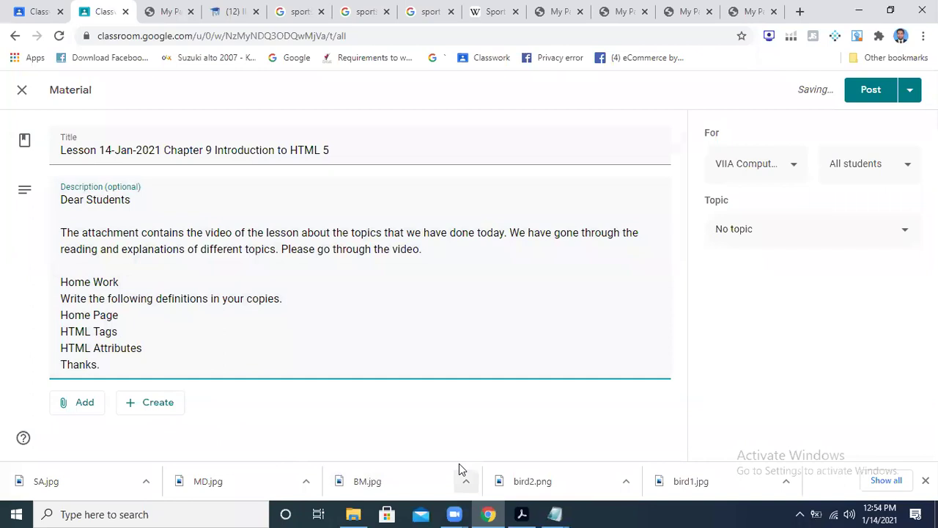
- Check the Chapter 9 Introduction to HTML homework in the school portal's Homework Manager and return to the homework list
left_click(455, 514)
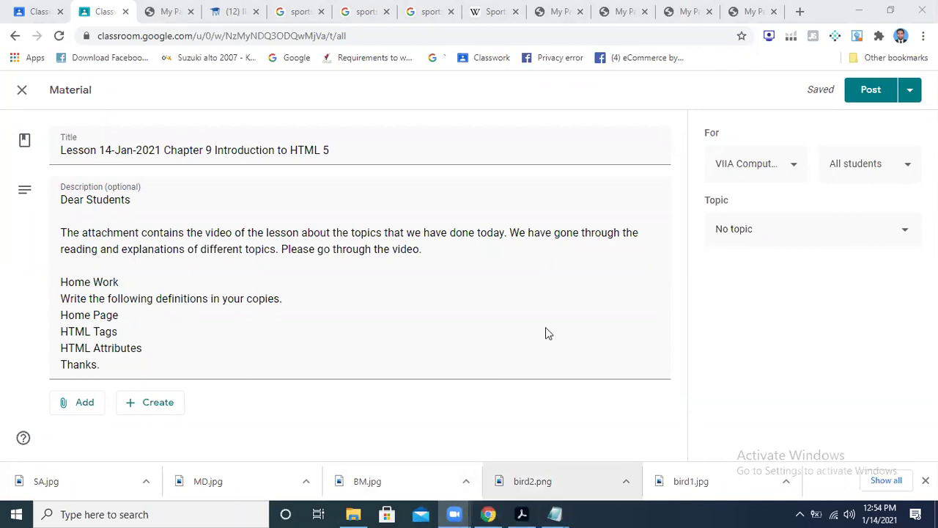
left_click(228, 8)
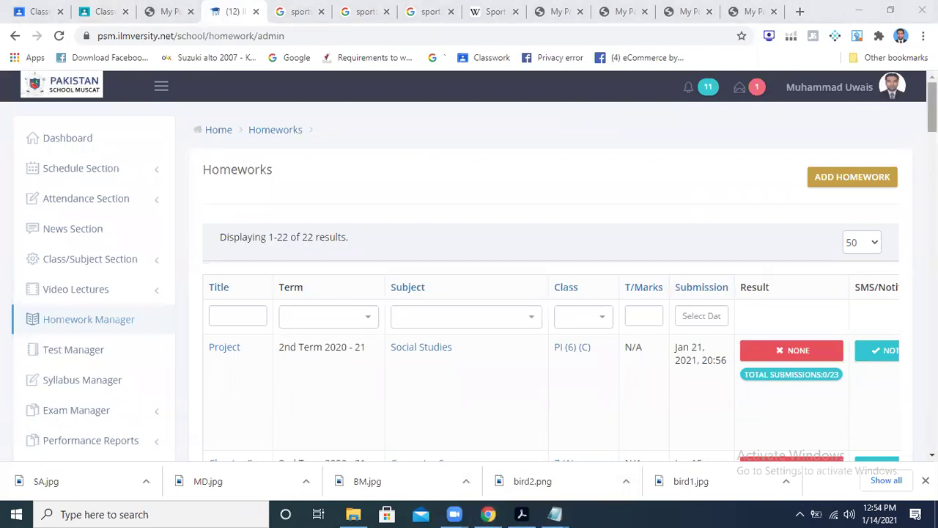
scroll(550, 279, "down", 2)
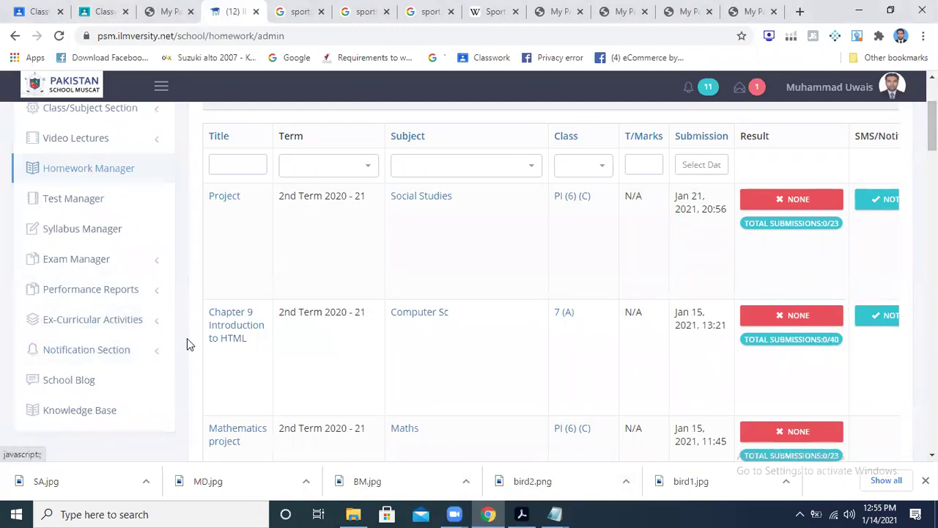
left_click(258, 334)
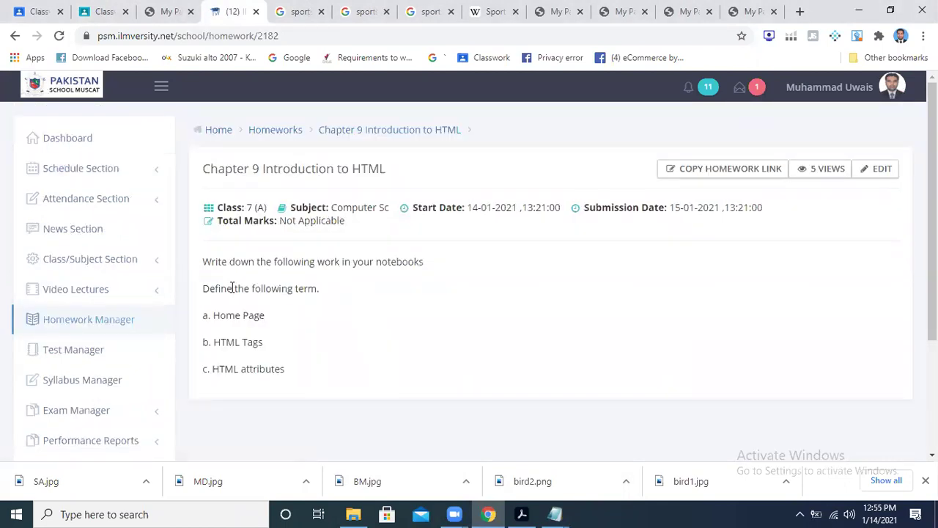
left_click(14, 36)
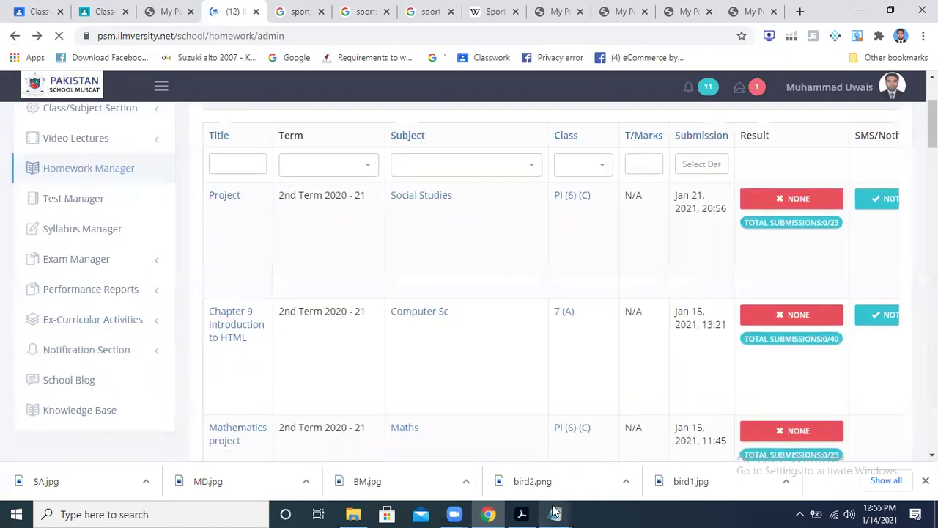
- Return to the Classroom lesson draft and start attaching a file uploaded from the computer through Google Drive
mouse_move(555, 514)
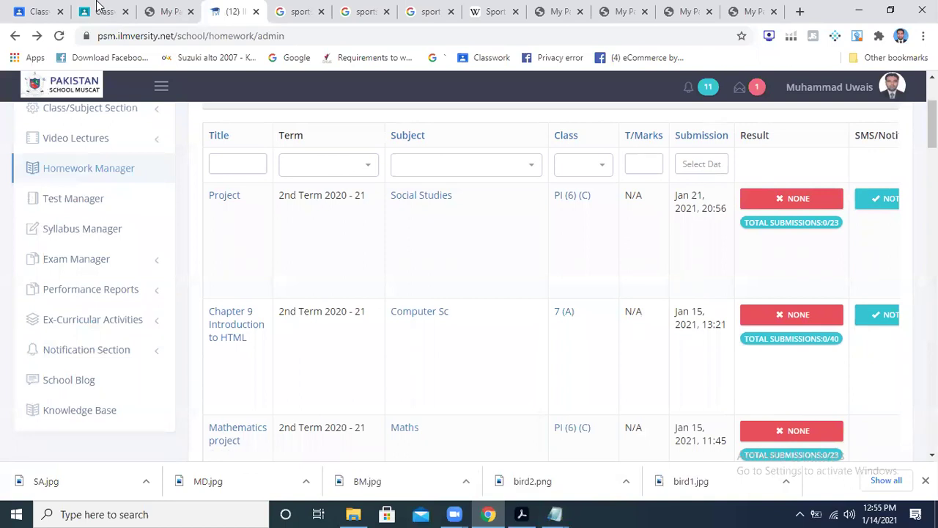
left_click(147, 10)
left_click(126, 10)
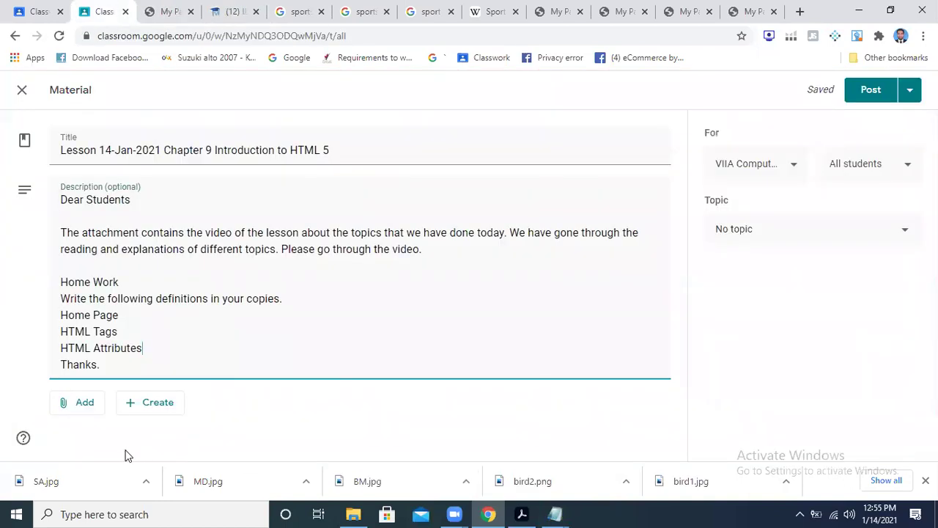
left_click(85, 404)
left_click(100, 412)
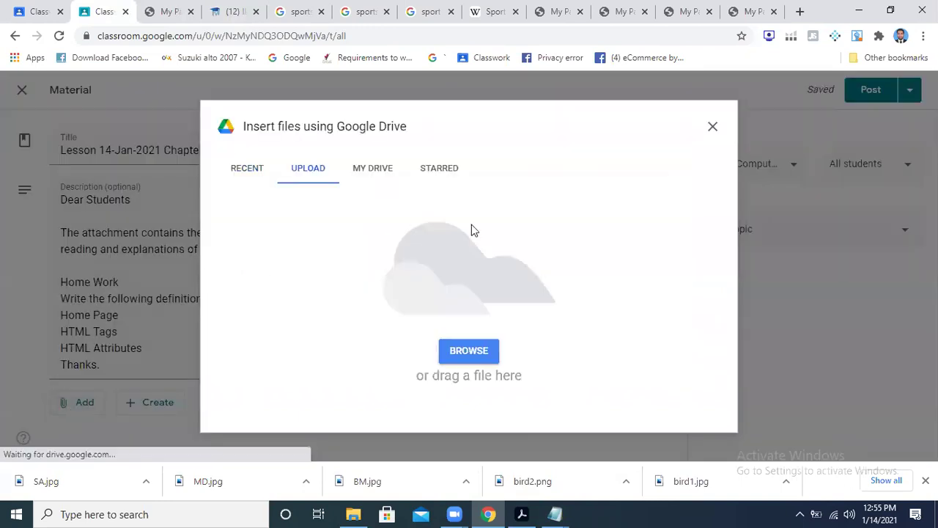
left_click(480, 345)
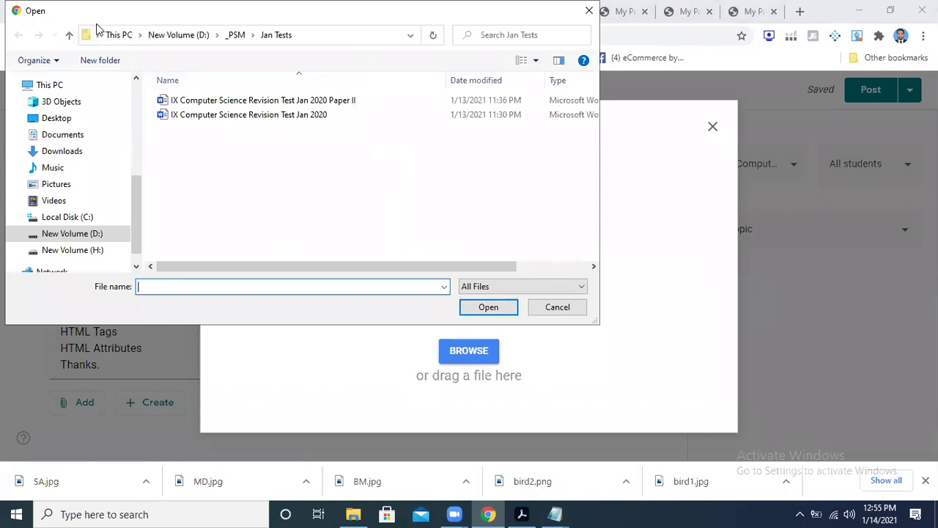
- Browse from Jan Tests to the VII Class folder's "Chapter 9 Introduction to HTML 5" subfolder for the upload
left_click(72, 35)
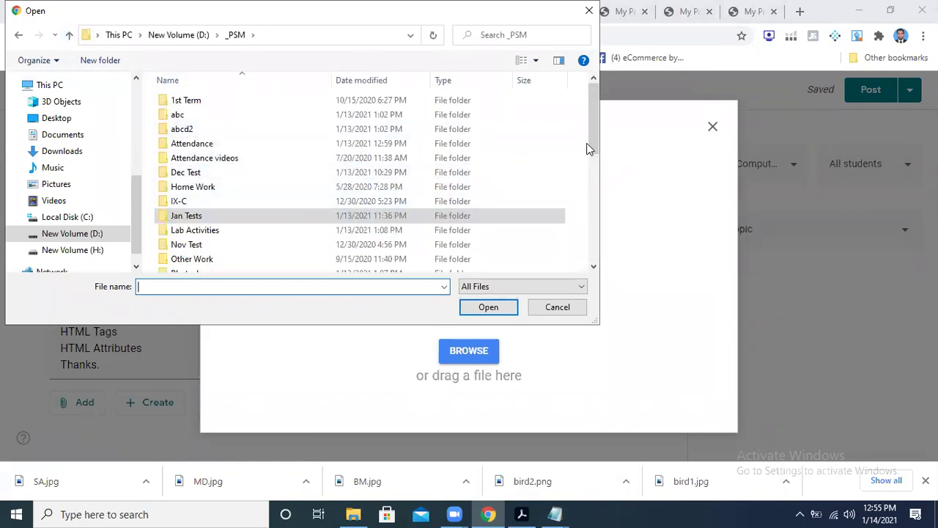
left_click(592, 223)
double_click(193, 182)
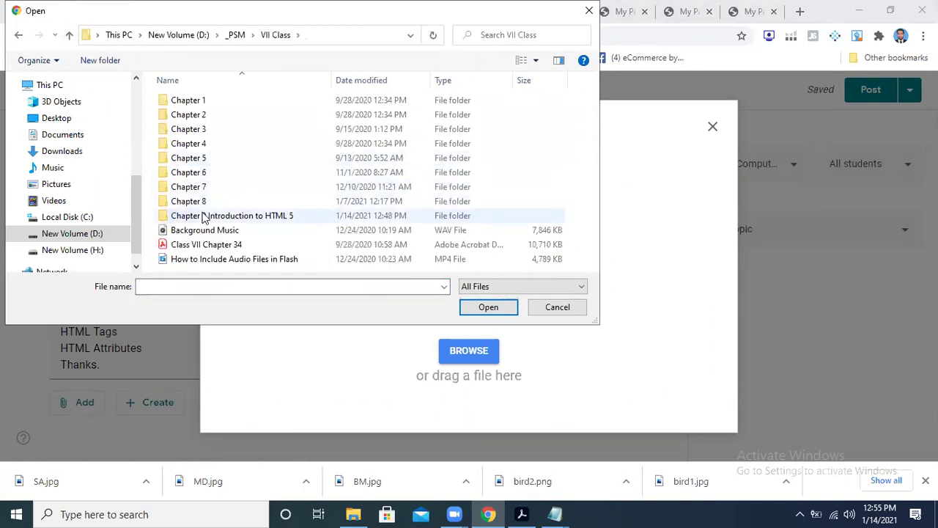
double_click(207, 215)
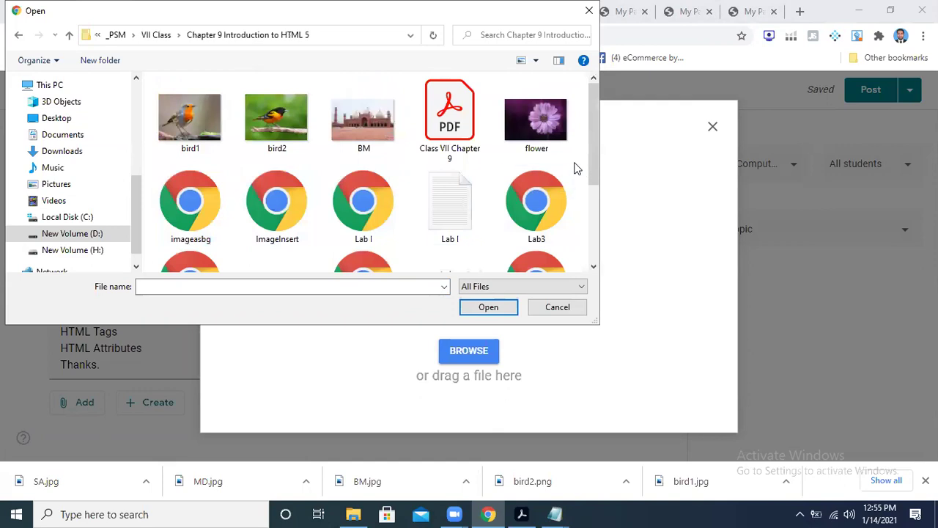
- Select the images bird1, bird2, BM and flower together with the HTML files Lab3, Lab I, ImageInsert and imageasbg
left_click(177, 132)
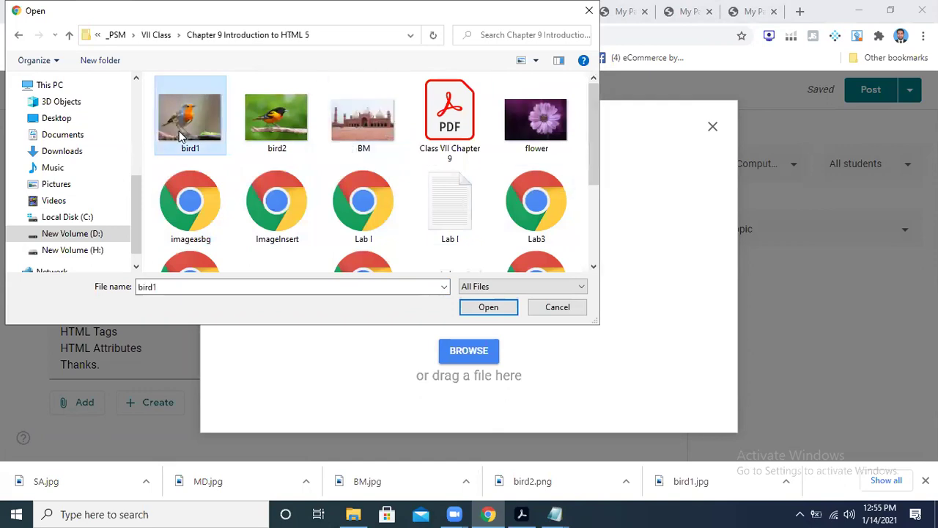
left_click(289, 132, "ctrl")
left_click(366, 132, "ctrl")
left_click(534, 138, "ctrl")
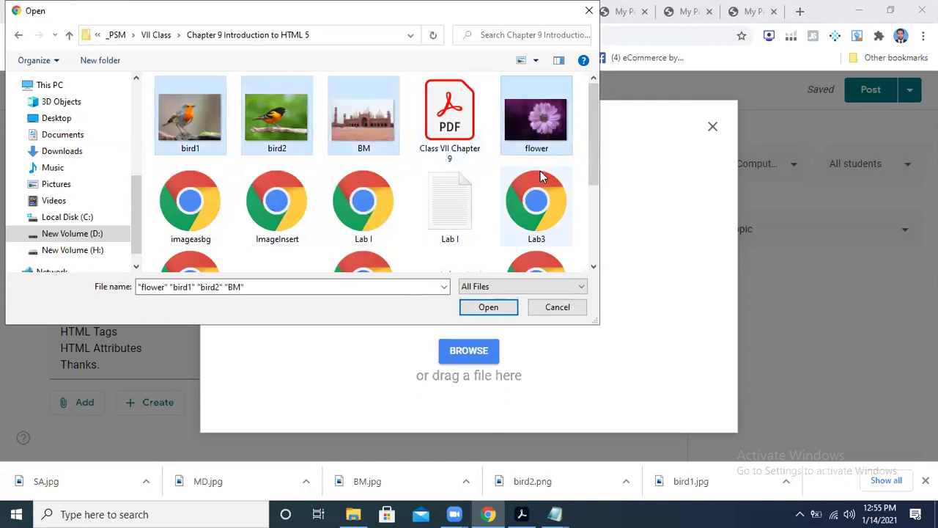
left_click(540, 170, "ctrl")
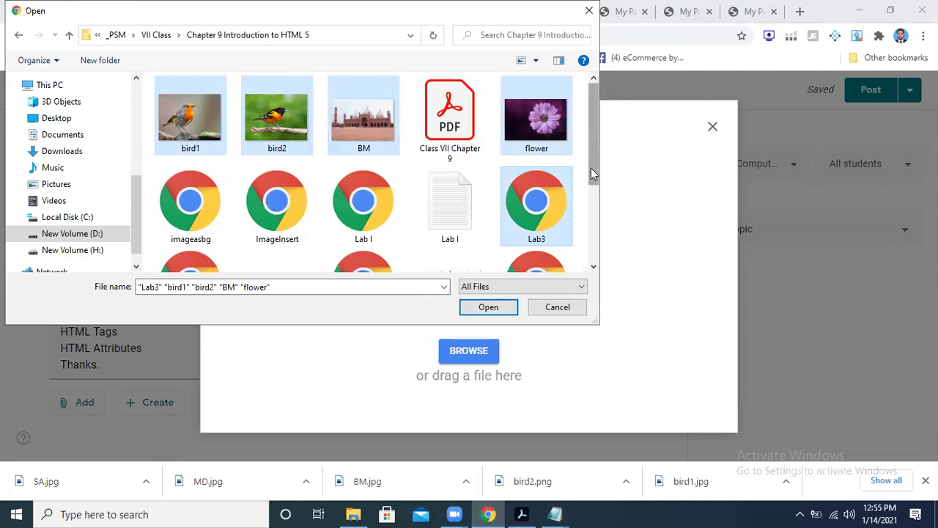
left_click(375, 201, "ctrl")
left_click(279, 202, "ctrl")
left_click(192, 202, "ctrl")
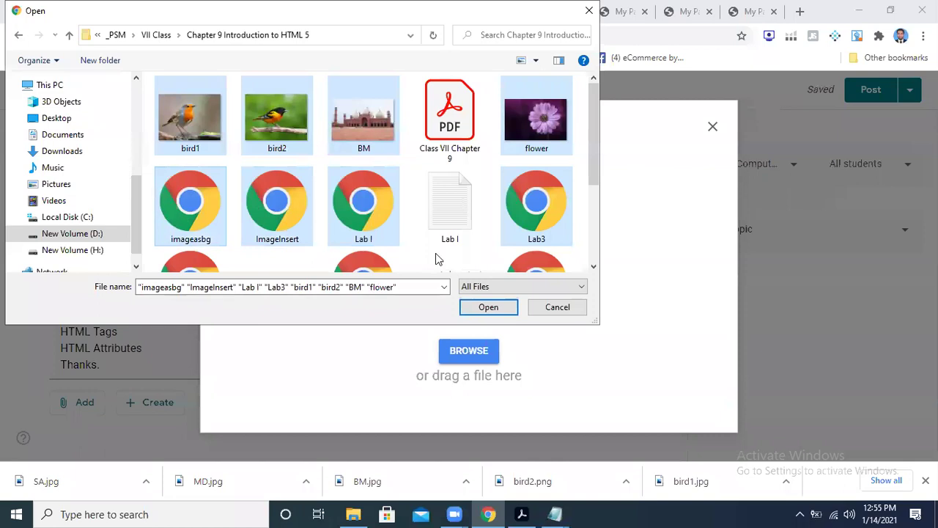
- Add Lab4, MD, MyPage, SA and StyleSheets to the file selection, then attach all selected files to the material and check the attachment list
left_click_drag(593, 161, 590, 212)
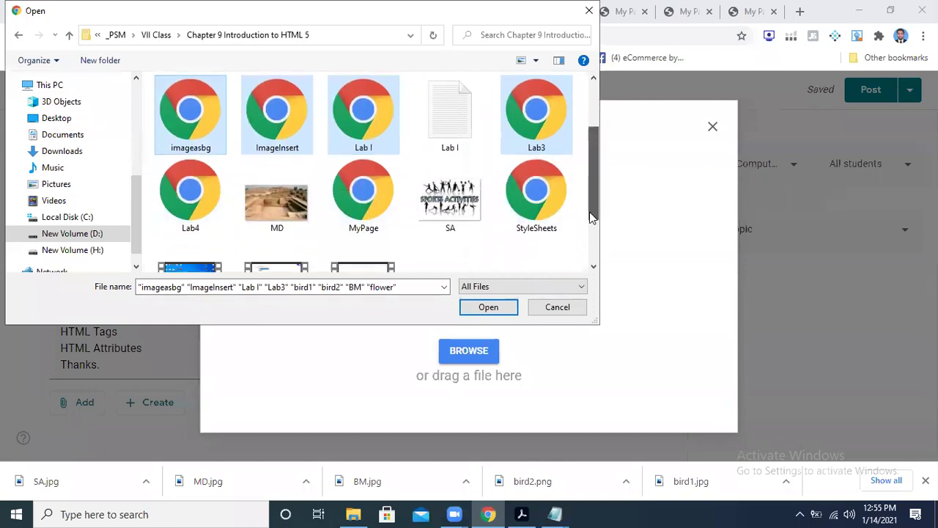
left_click(209, 183, "ctrl")
left_click(265, 180, "ctrl")
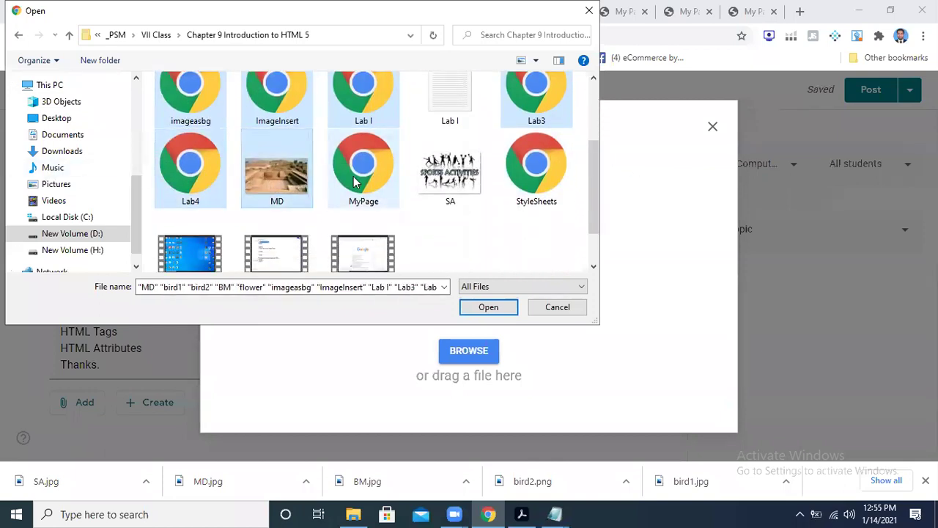
left_click(388, 176, "ctrl")
left_click(451, 179, "ctrl")
left_click(546, 187, "ctrl")
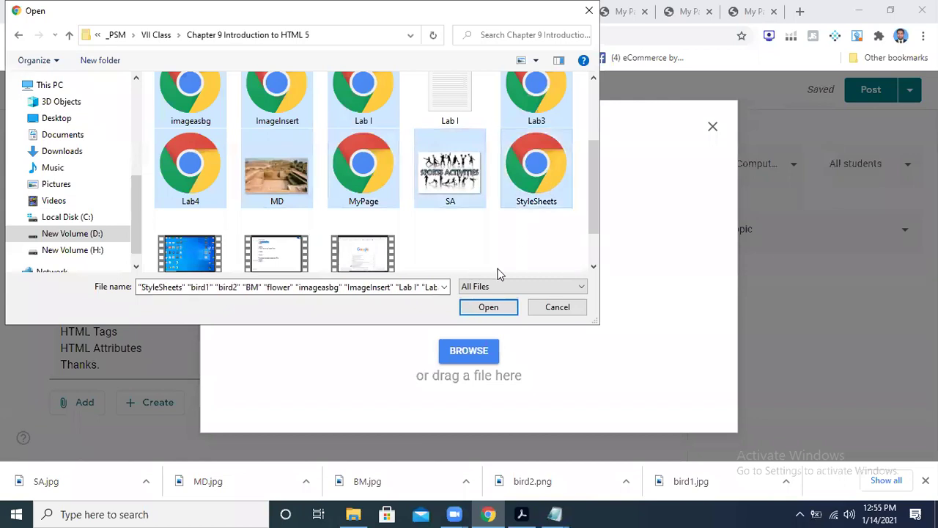
left_click(490, 307)
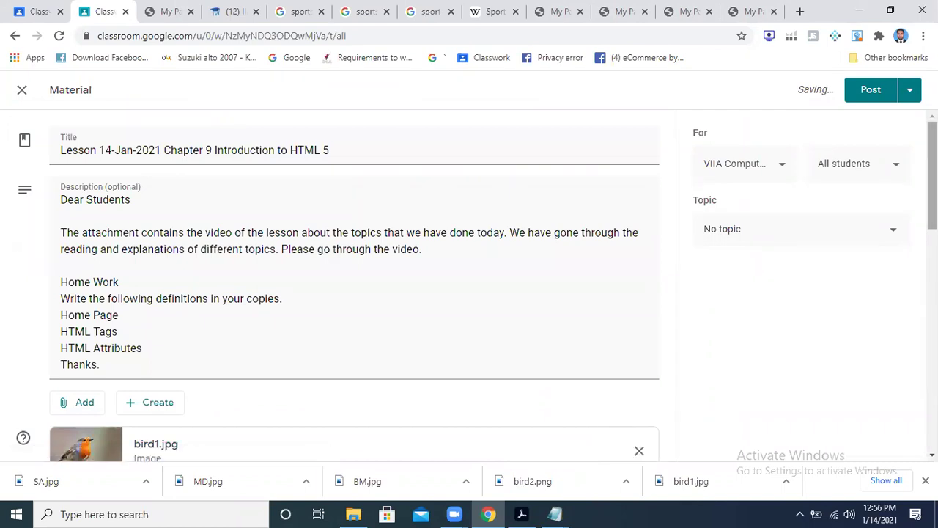
scroll(354, 285, "down", 8)
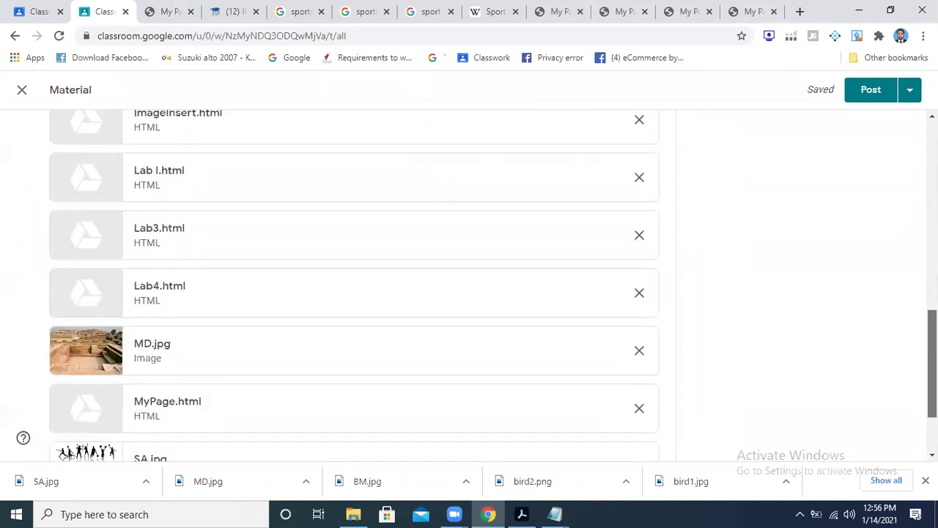
scroll(354, 286, "down", 1)
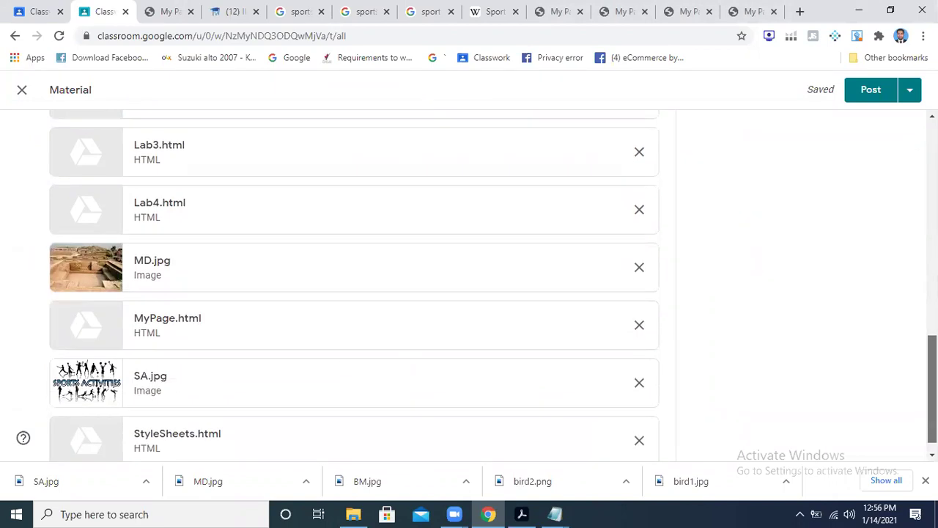